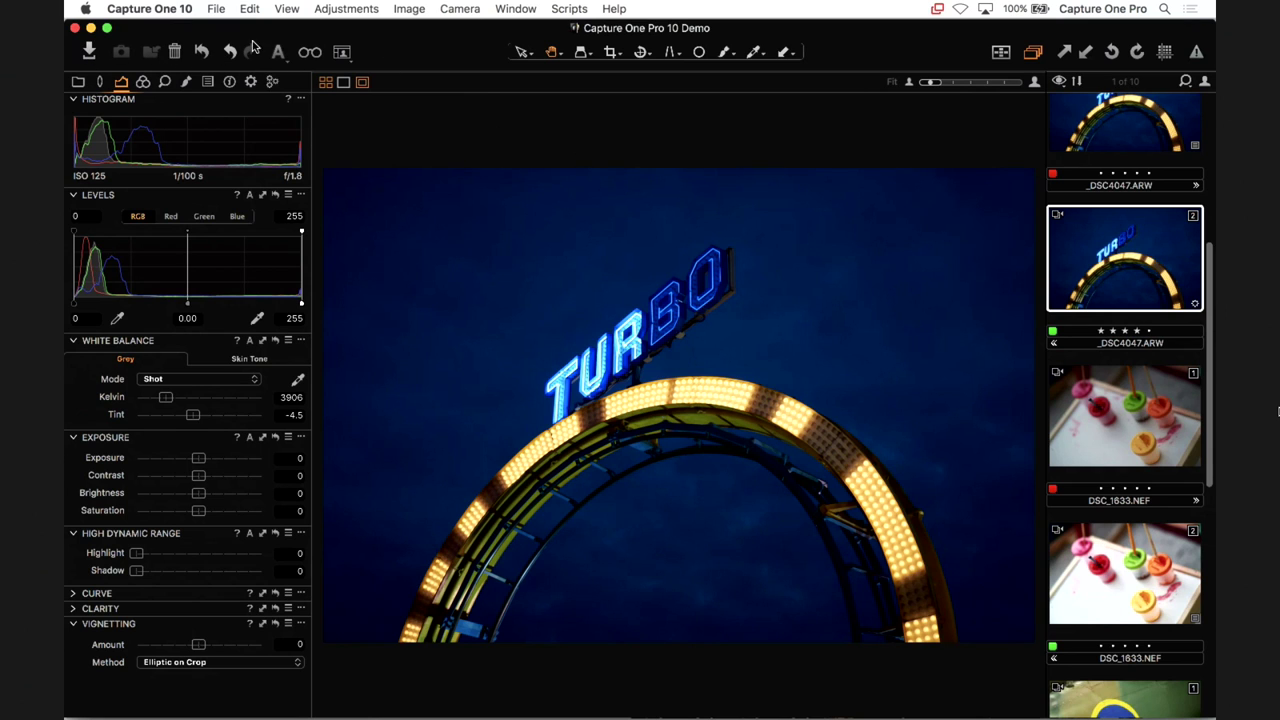
- Check the TURBO image for clipping with the exposure warning and inspect the sign at 100% zoom
{"action": "left_click", "coordinate": [1196, 52]}
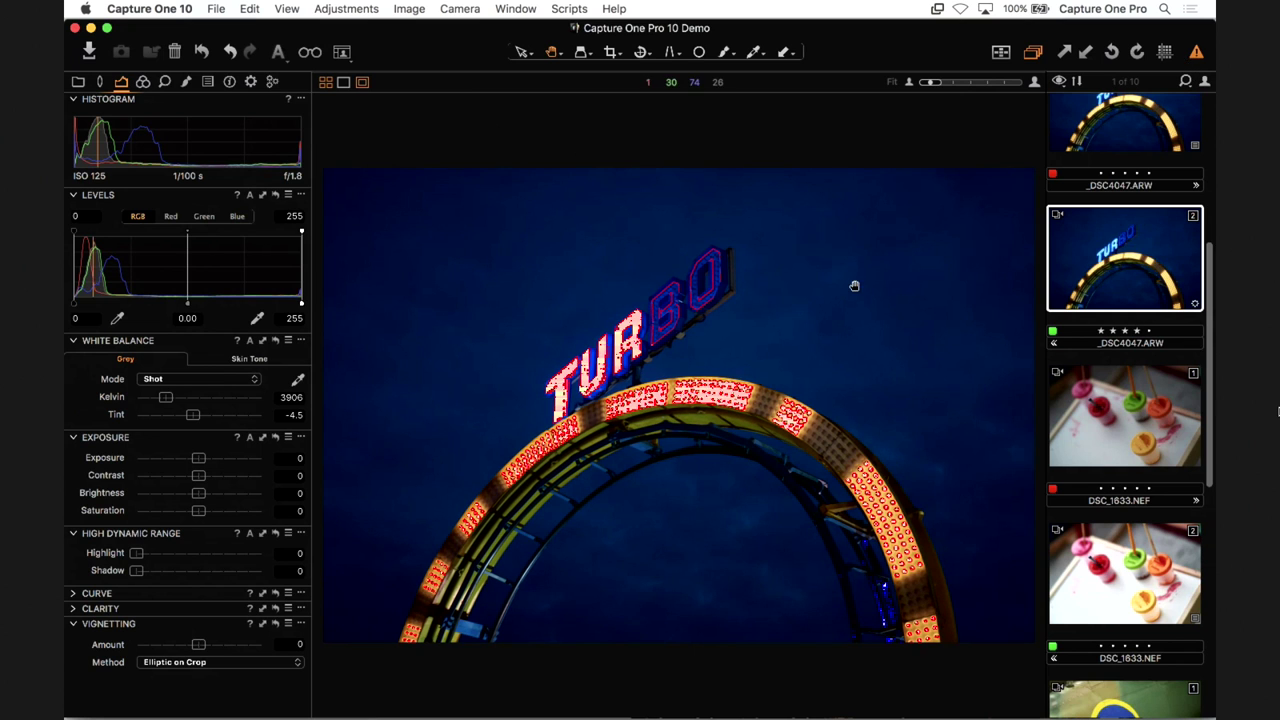
{"action": "left_click", "coordinate": [1194, 54]}
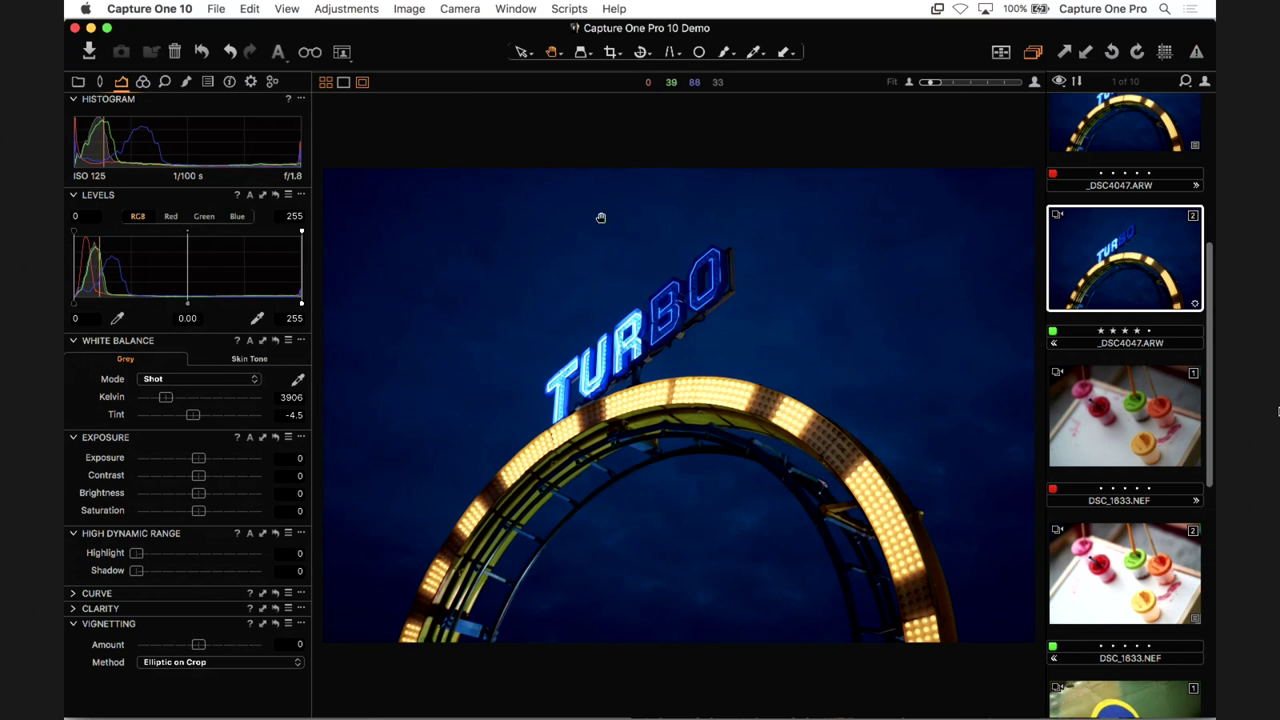
{"action": "double_click", "coordinate": [656, 351]}
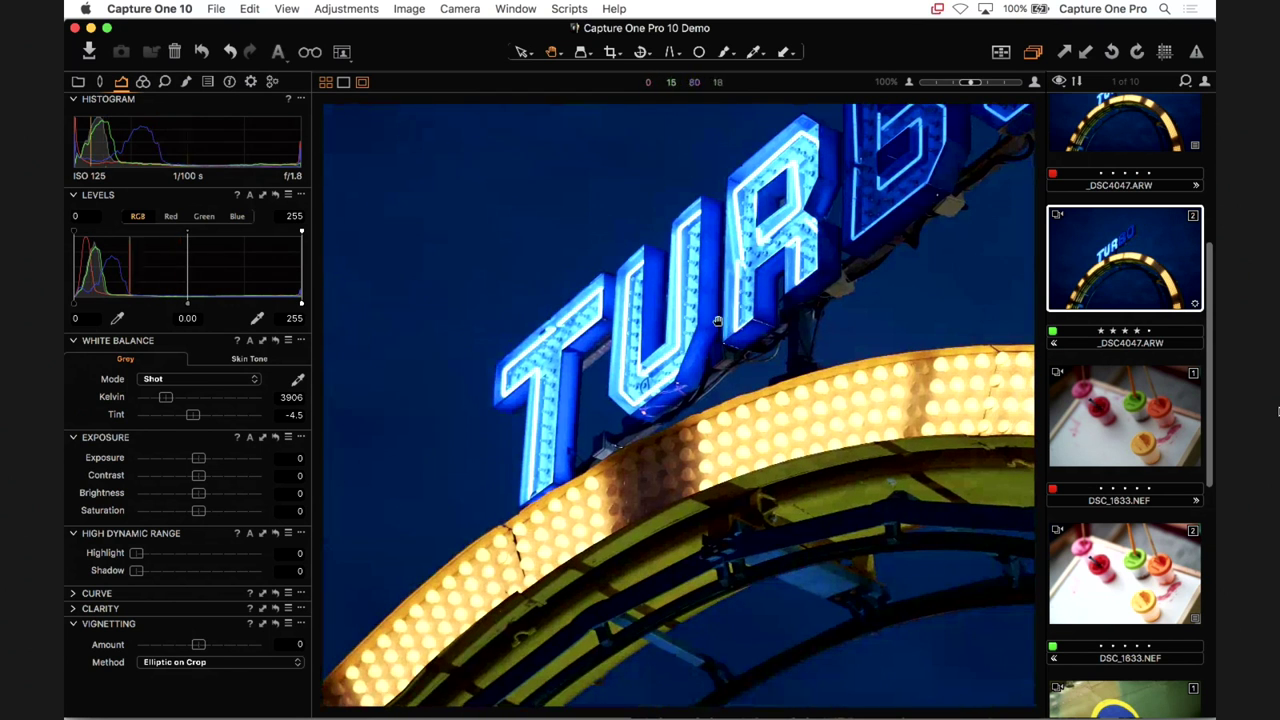
{"action": "double_click", "coordinate": [688, 343]}
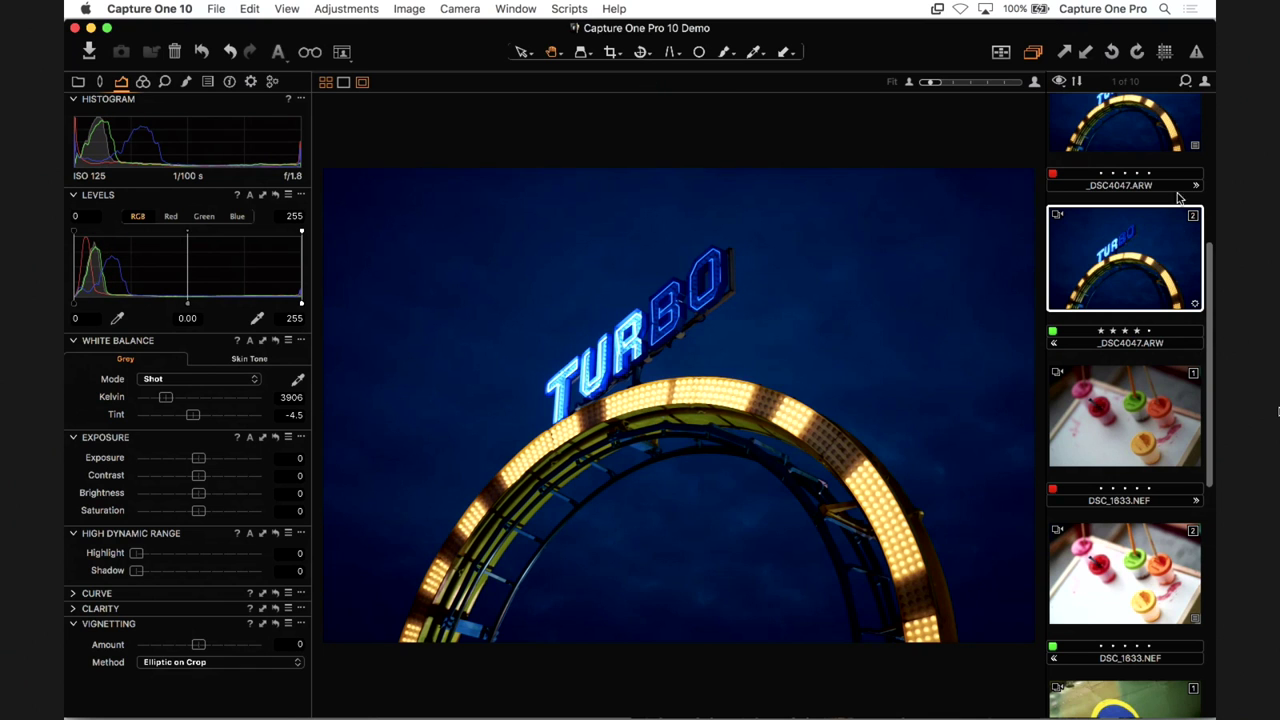
{"action": "scroll", "coordinate": [1155, 380], "scroll_direction": "down", "scroll_amount": 5}
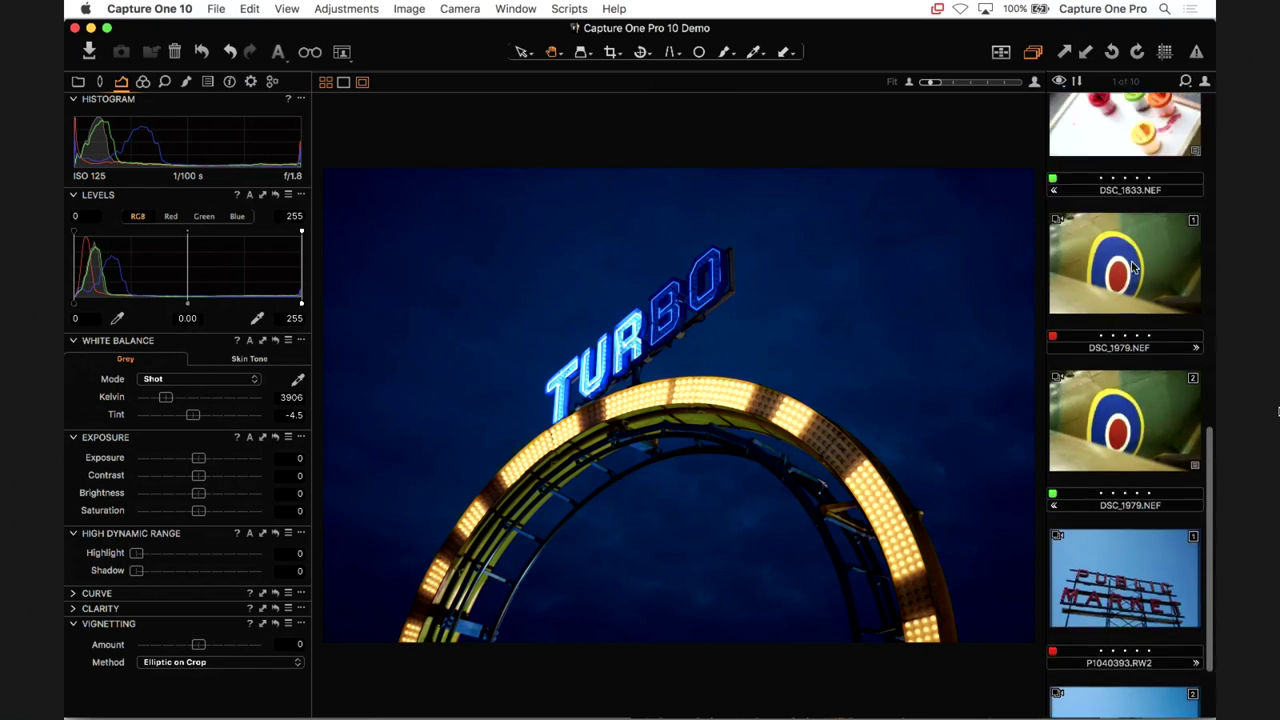
{"action": "scroll", "coordinate": [1104, 508], "scroll_direction": "up", "scroll_amount": 6}
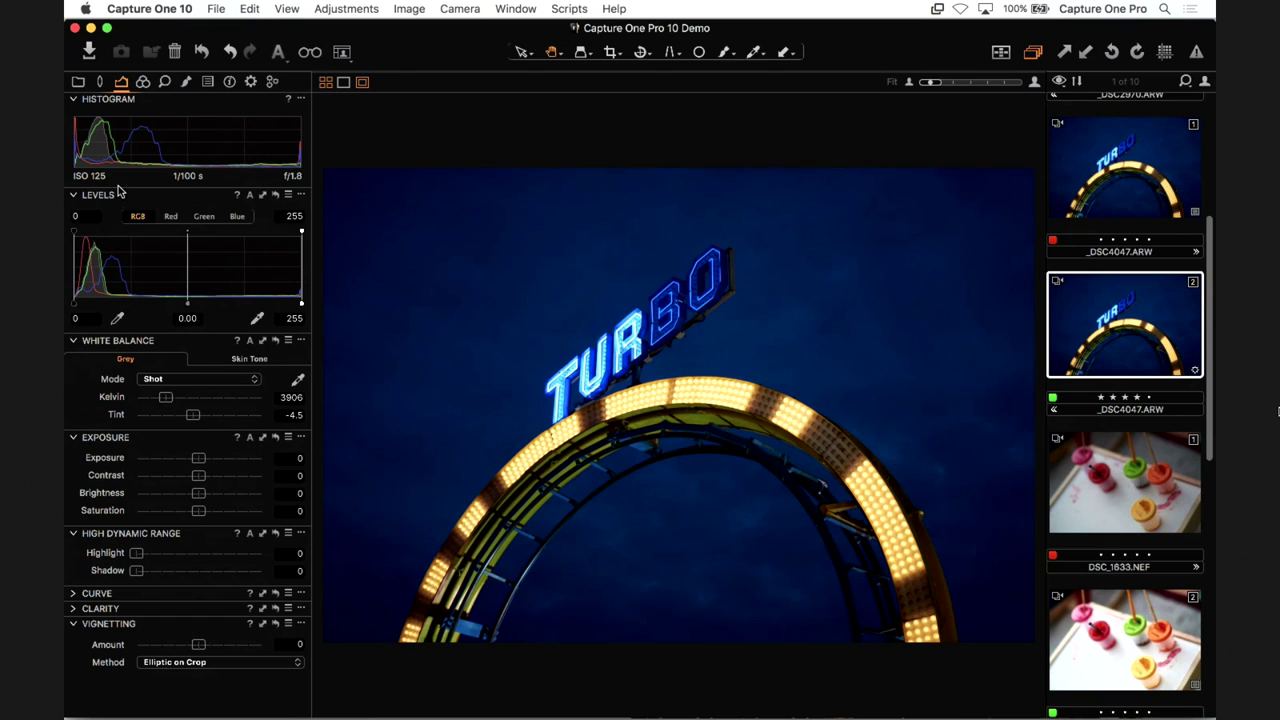
- Look through the Color, Details, Local Adjustments and Library tool tabs, returning to the Exposure tools
{"action": "left_click", "coordinate": [143, 82]}
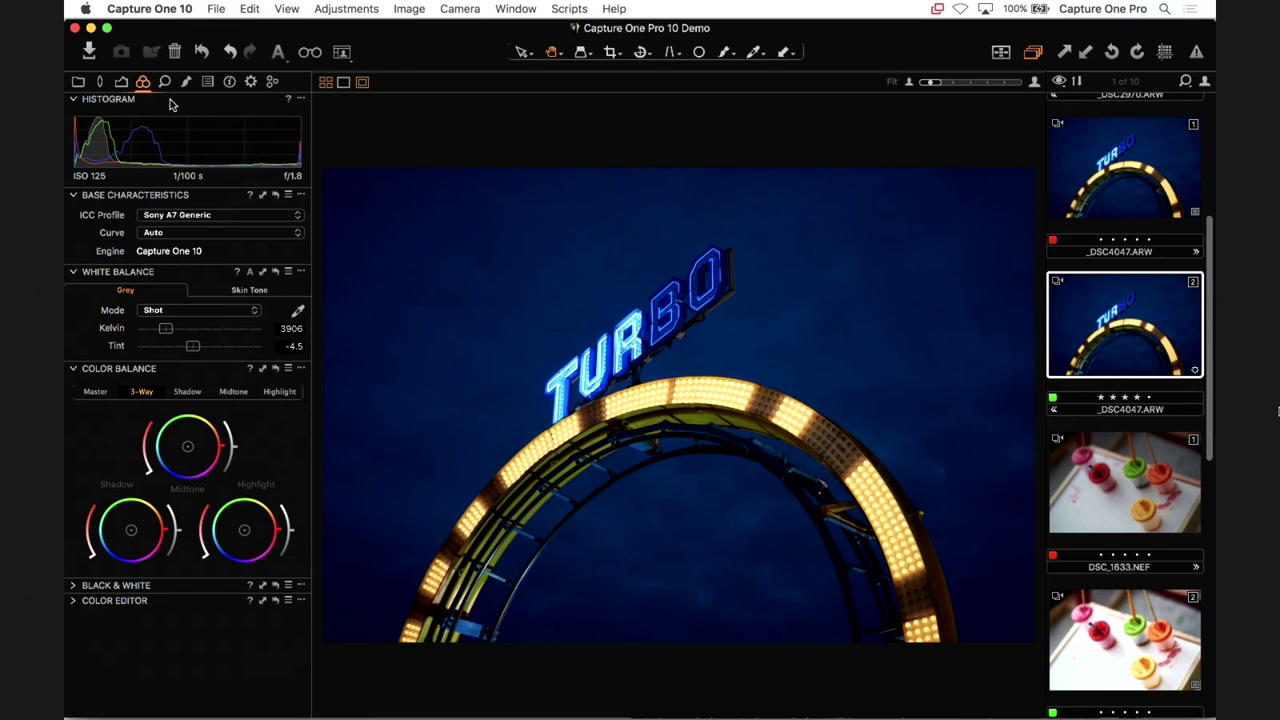
{"action": "left_click", "coordinate": [166, 85]}
{"action": "left_click", "coordinate": [186, 82]}
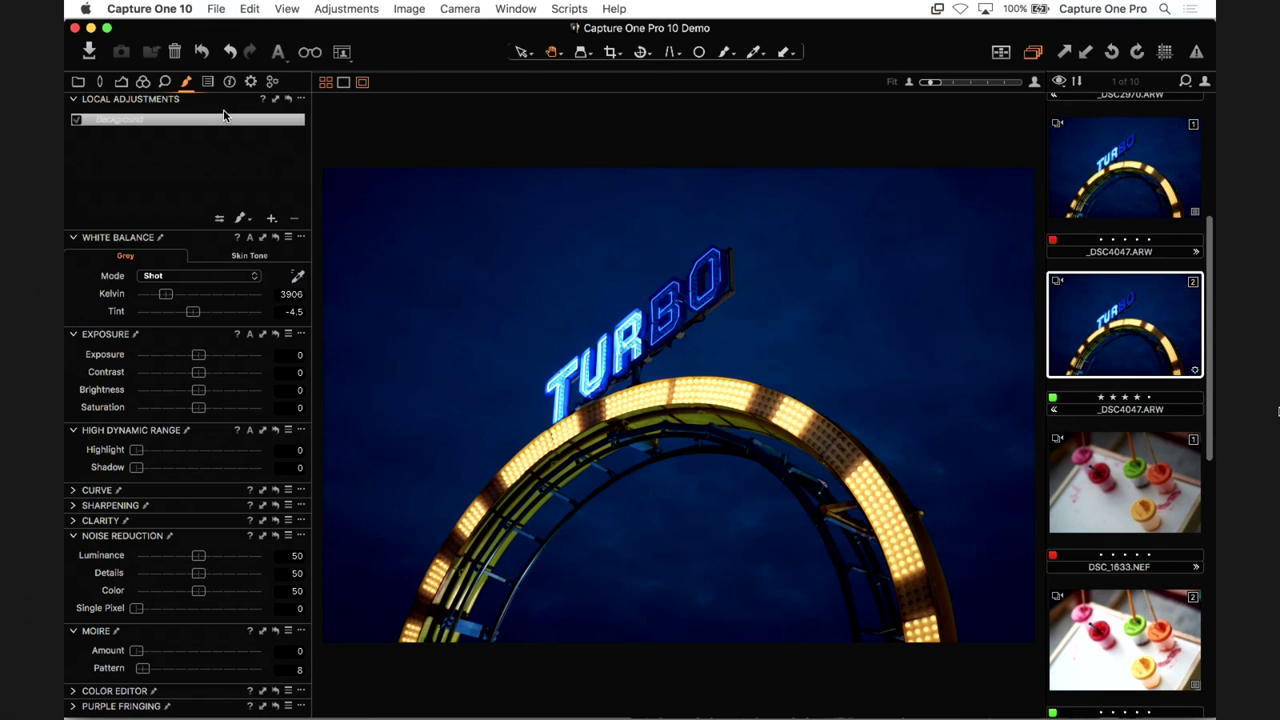
{"action": "left_click", "coordinate": [119, 84]}
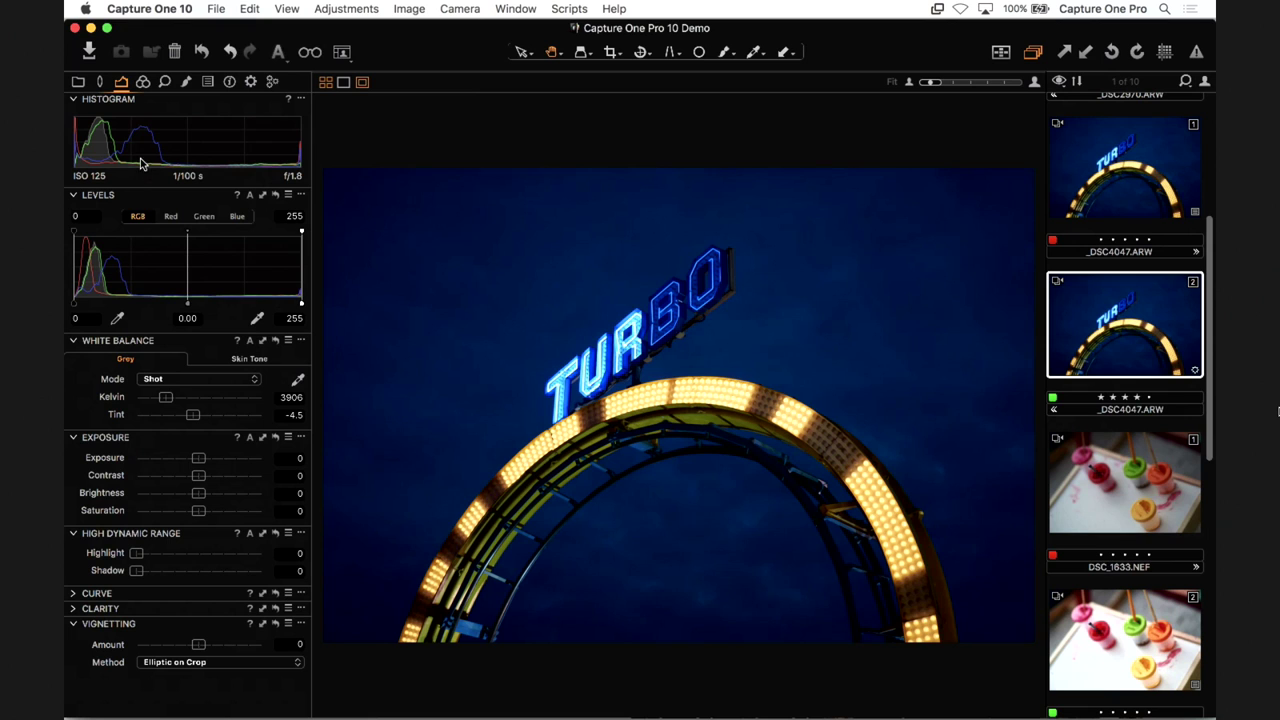
{"action": "left_click", "coordinate": [78, 82]}
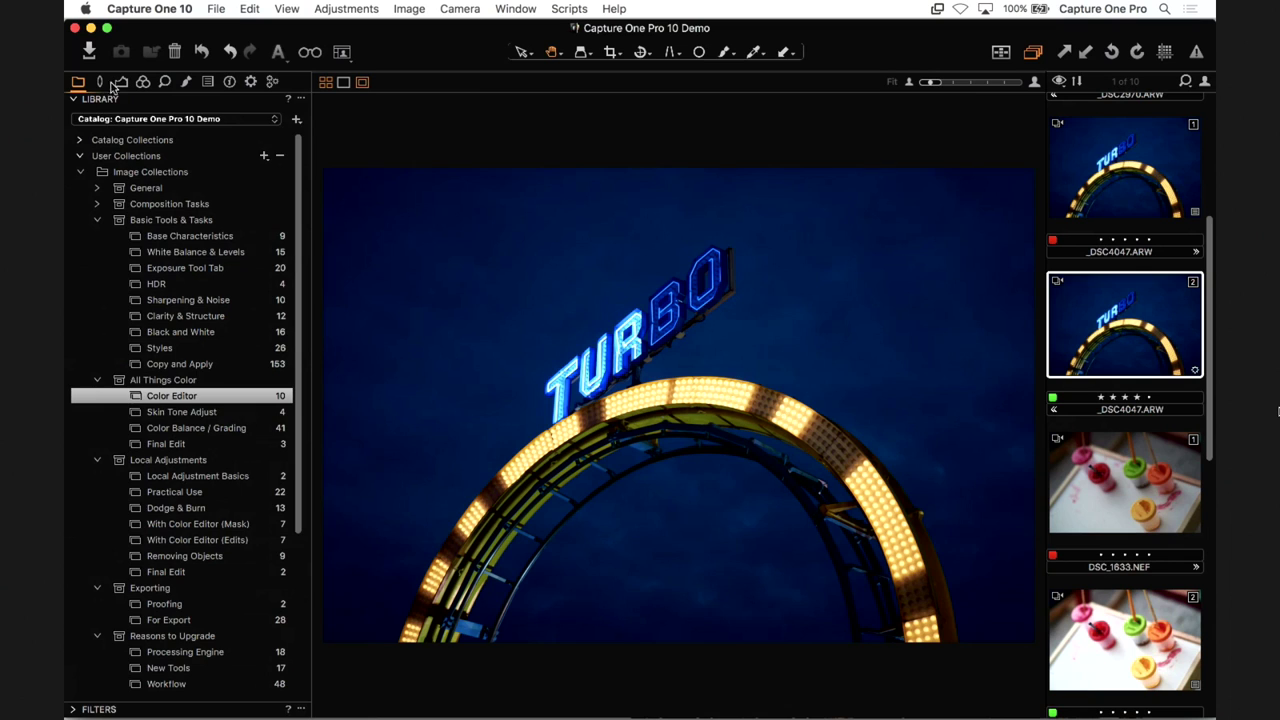
{"action": "left_click", "coordinate": [121, 83]}
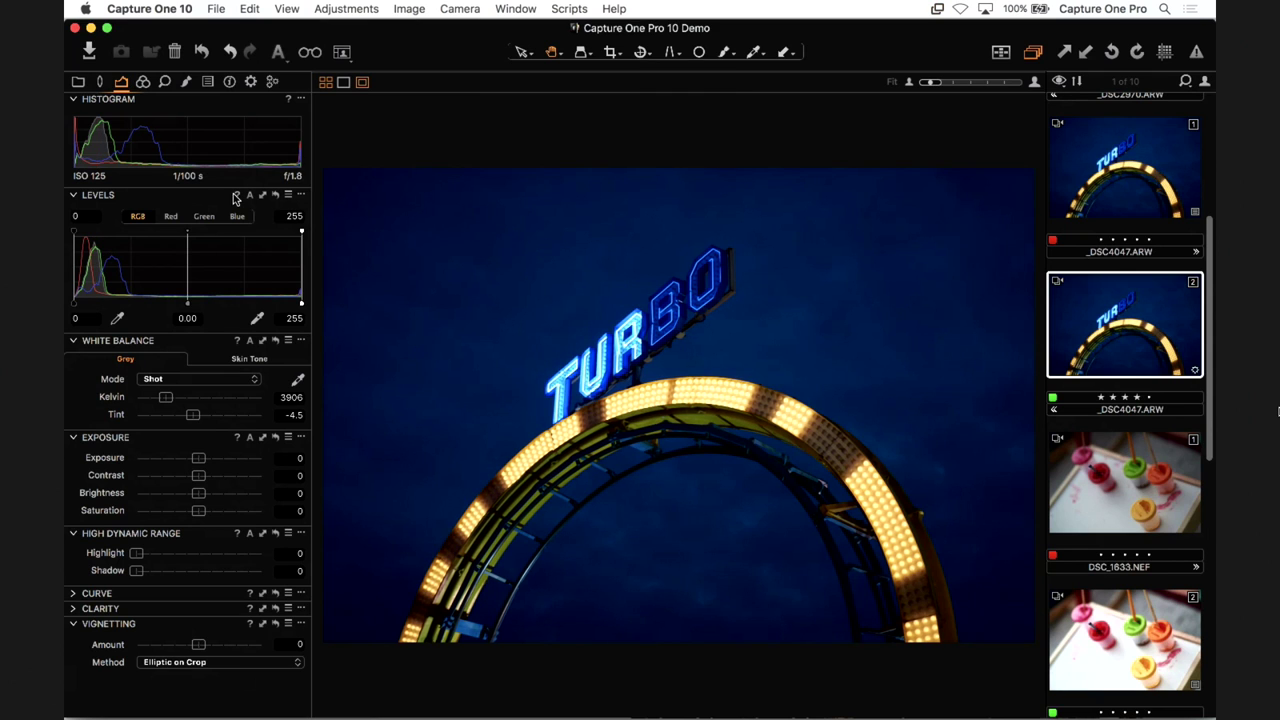
- Rearrange the workspace by placing the tools on the right and the browser below the viewer
{"action": "left_click", "coordinate": [286, 8]}
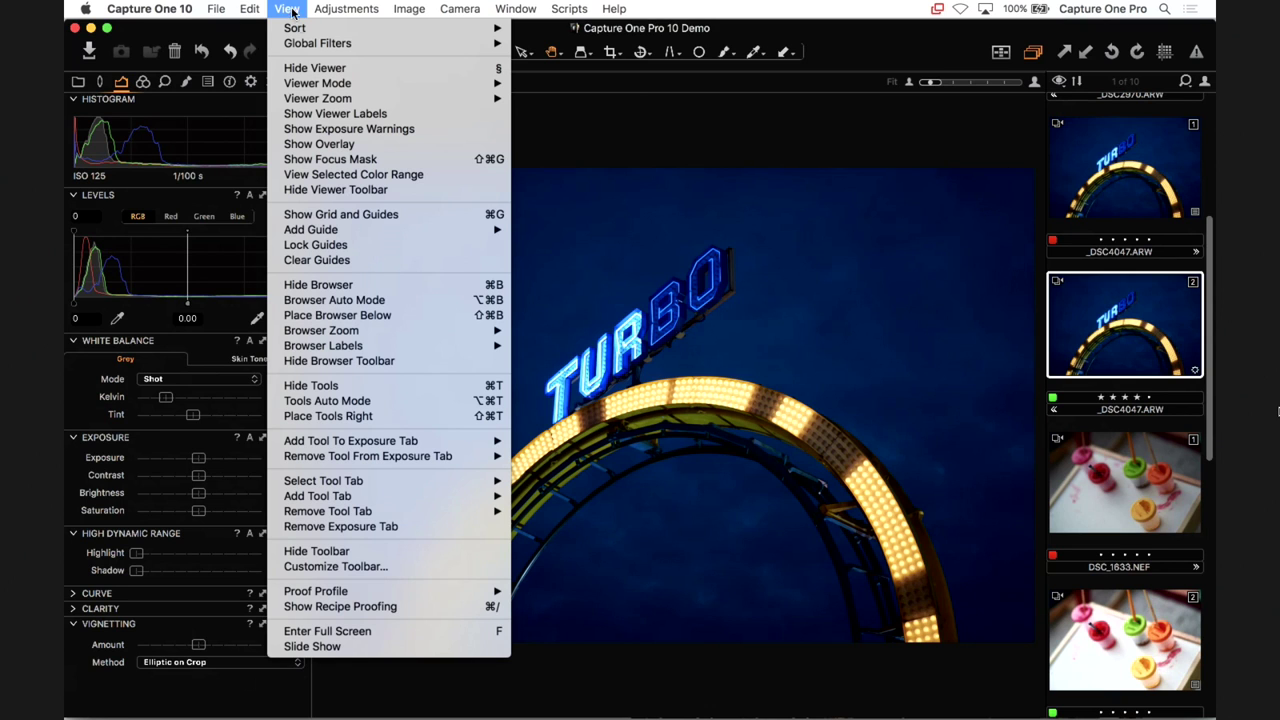
{"action": "left_click", "coordinate": [424, 416]}
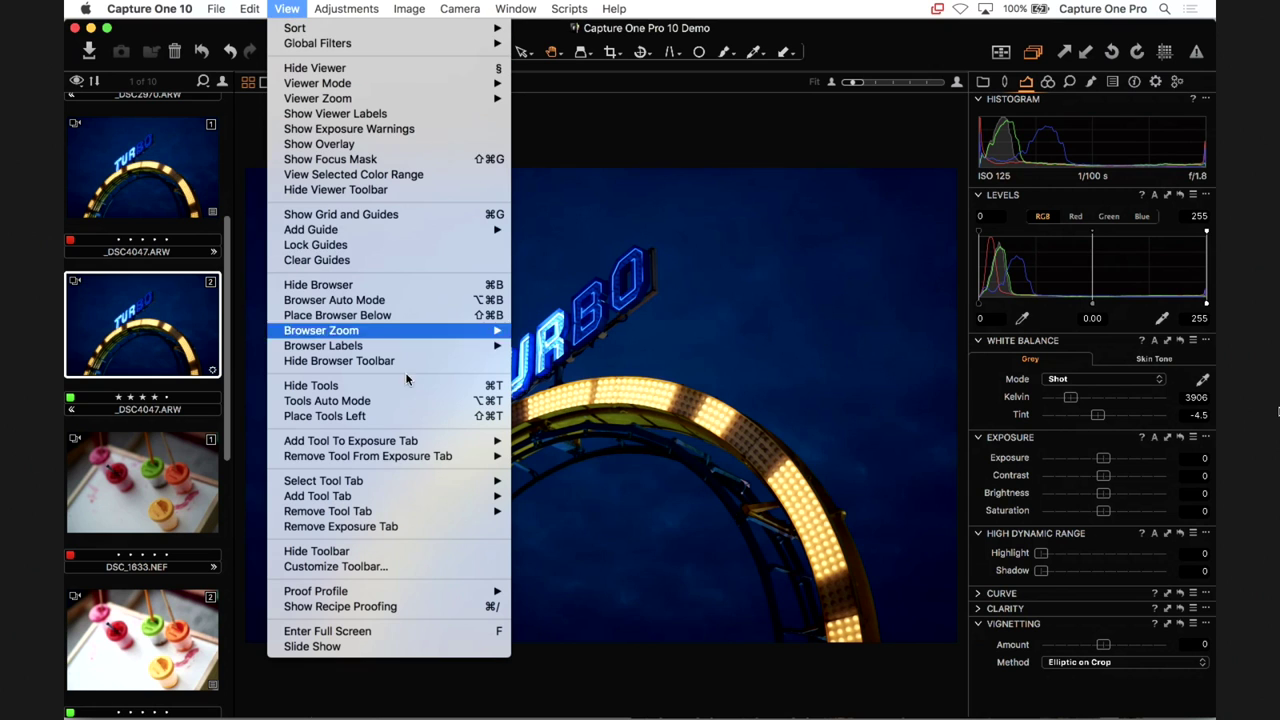
{"action": "mouse_move", "coordinate": [426, 459]}
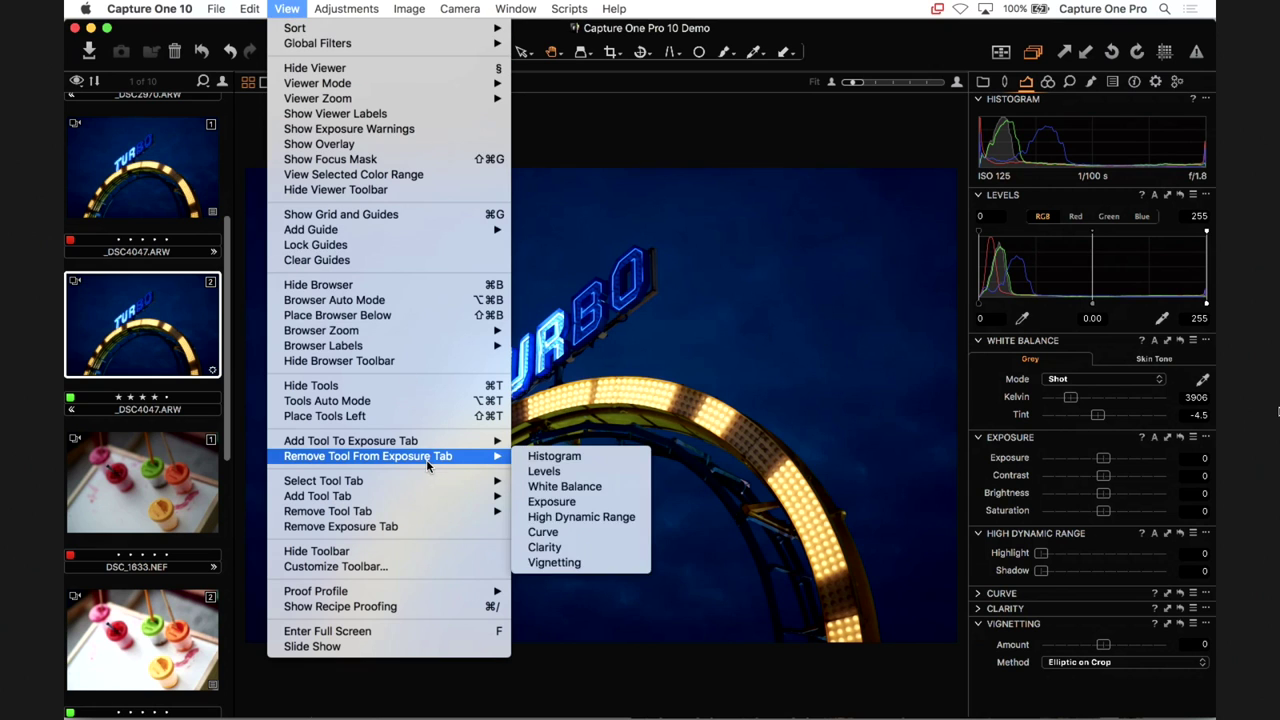
{"action": "left_click", "coordinate": [394, 316]}
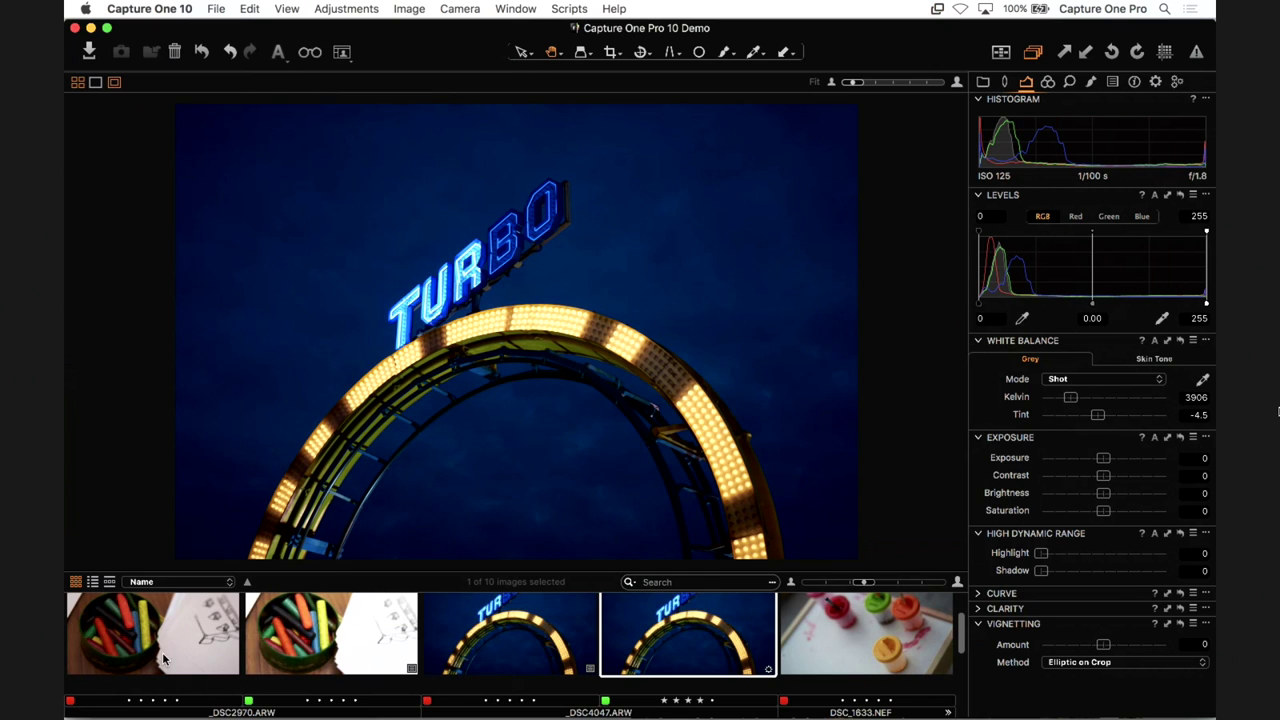
- Show the browser as a filmstrip and increase its height to enlarge the thumbnails
{"action": "left_click", "coordinate": [110, 582]}
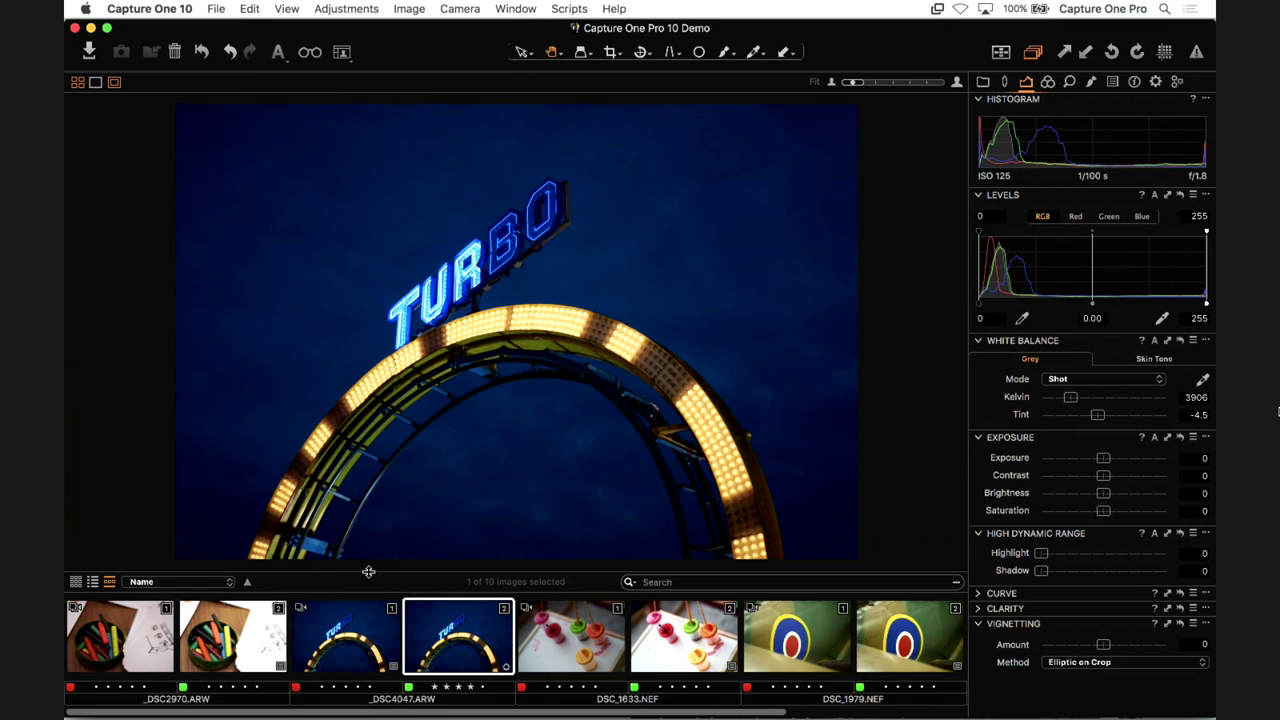
{"action": "left_click_drag", "start_coordinate": [368, 571], "coordinate": [360, 531]}
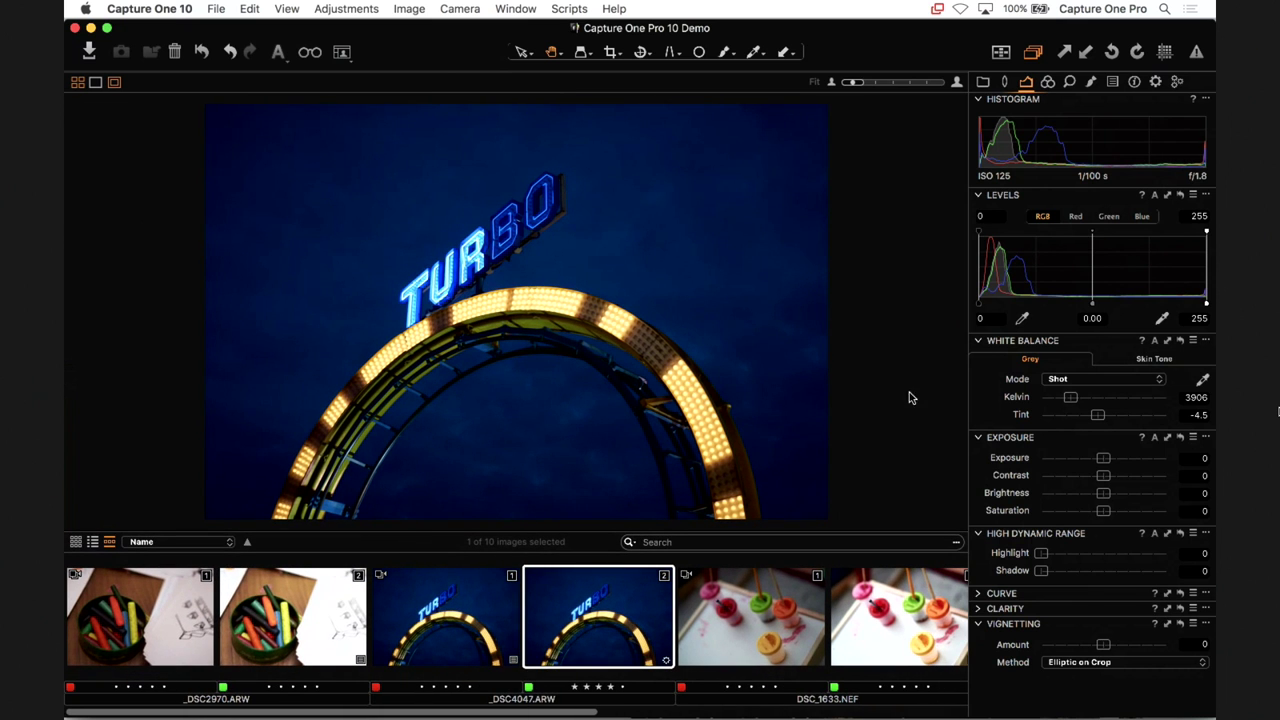
{"action": "scroll", "coordinate": [340, 635], "scroll_direction": "right", "scroll_amount": 5}
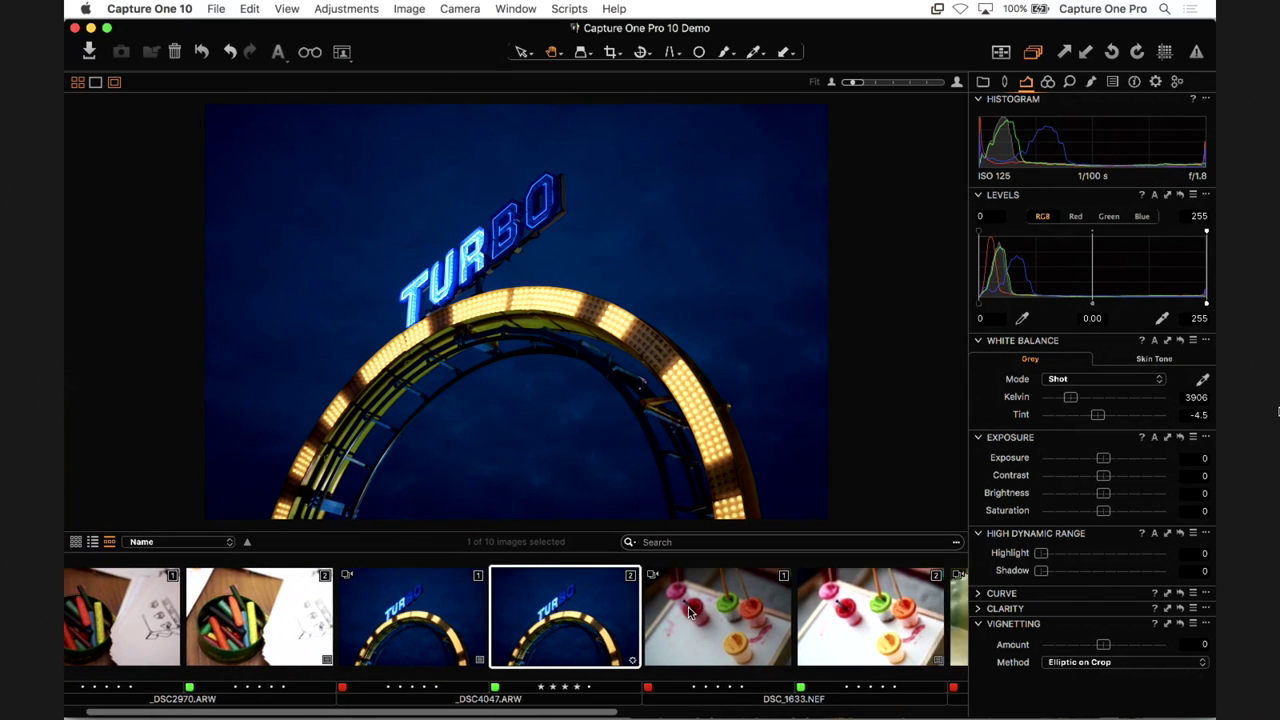
{"action": "scroll", "coordinate": [340, 635], "scroll_direction": "left", "scroll_amount": 10}
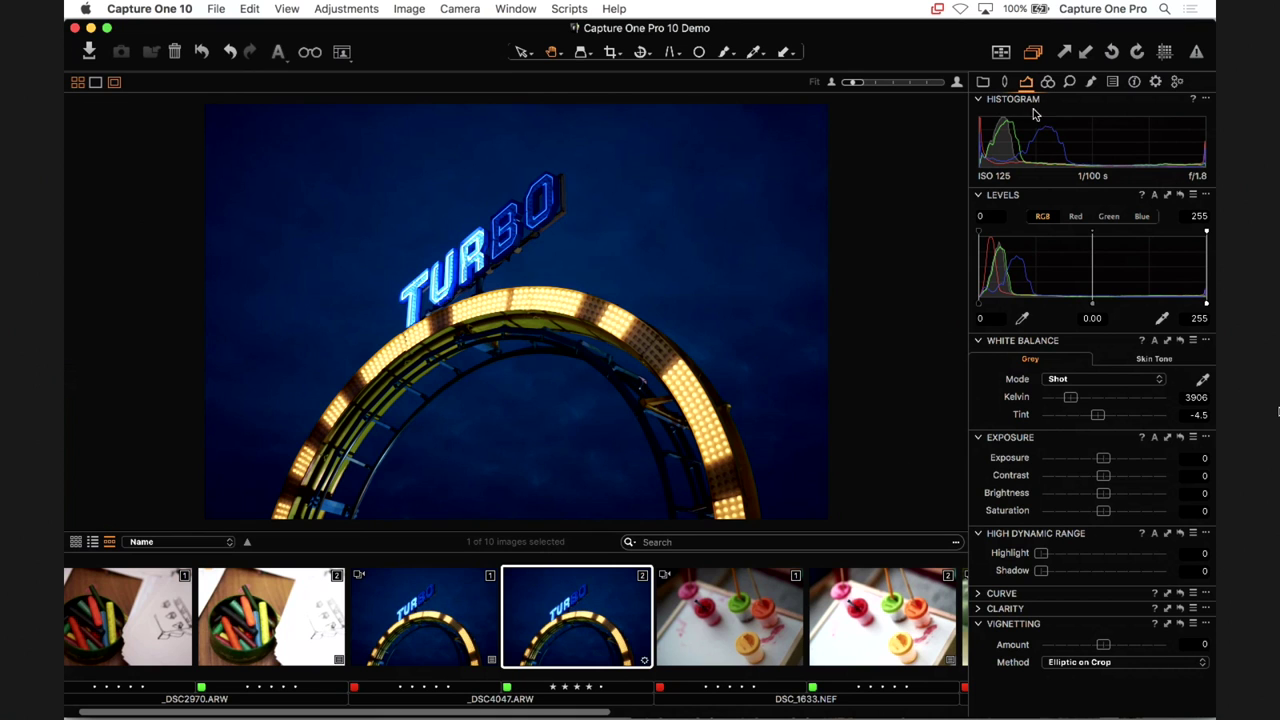
- Reorder the Exposure tab's tools so that White Balance and Exposure come before Levels
{"action": "left_click_drag", "start_coordinate": [1035, 200], "coordinate": [1046, 323]}
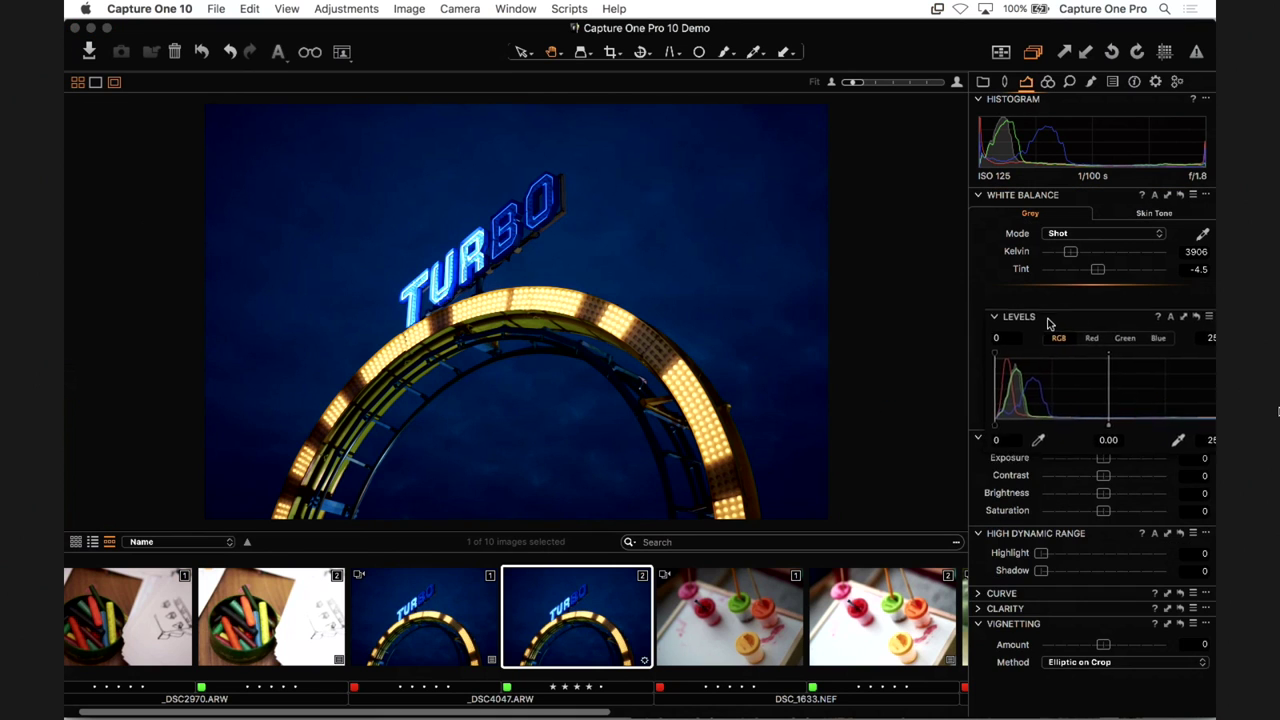
{"action": "left_click_drag", "start_coordinate": [1030, 440], "coordinate": [995, 366]}
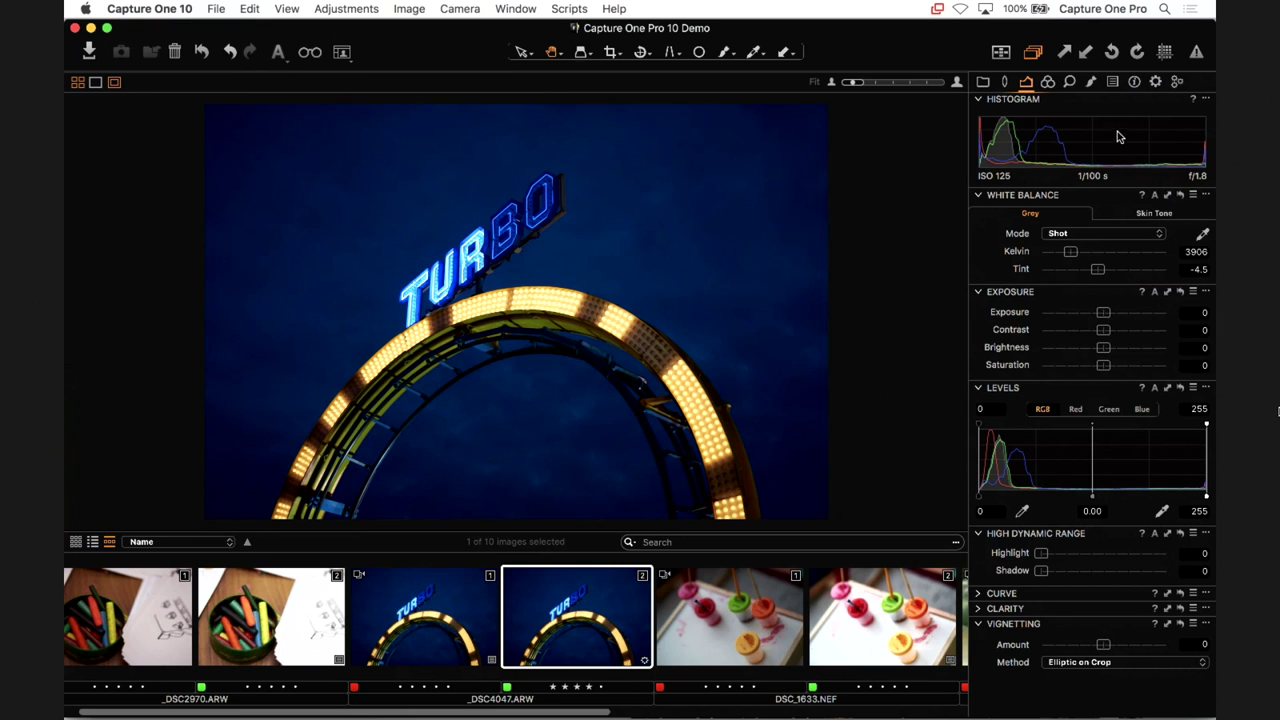
- Add a second White Balance tool to the Exposure tab and place it directly below the first
{"action": "right_click", "coordinate": [1028, 82]}
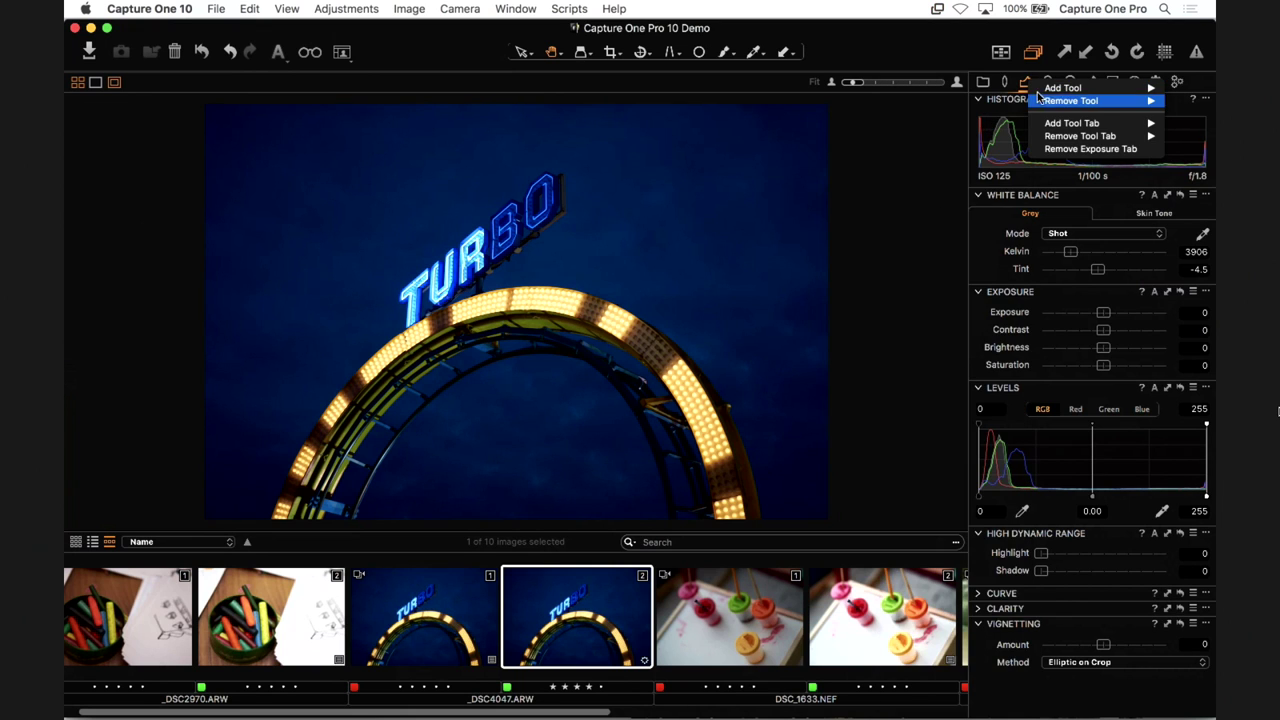
{"action": "mouse_move", "coordinate": [1047, 89]}
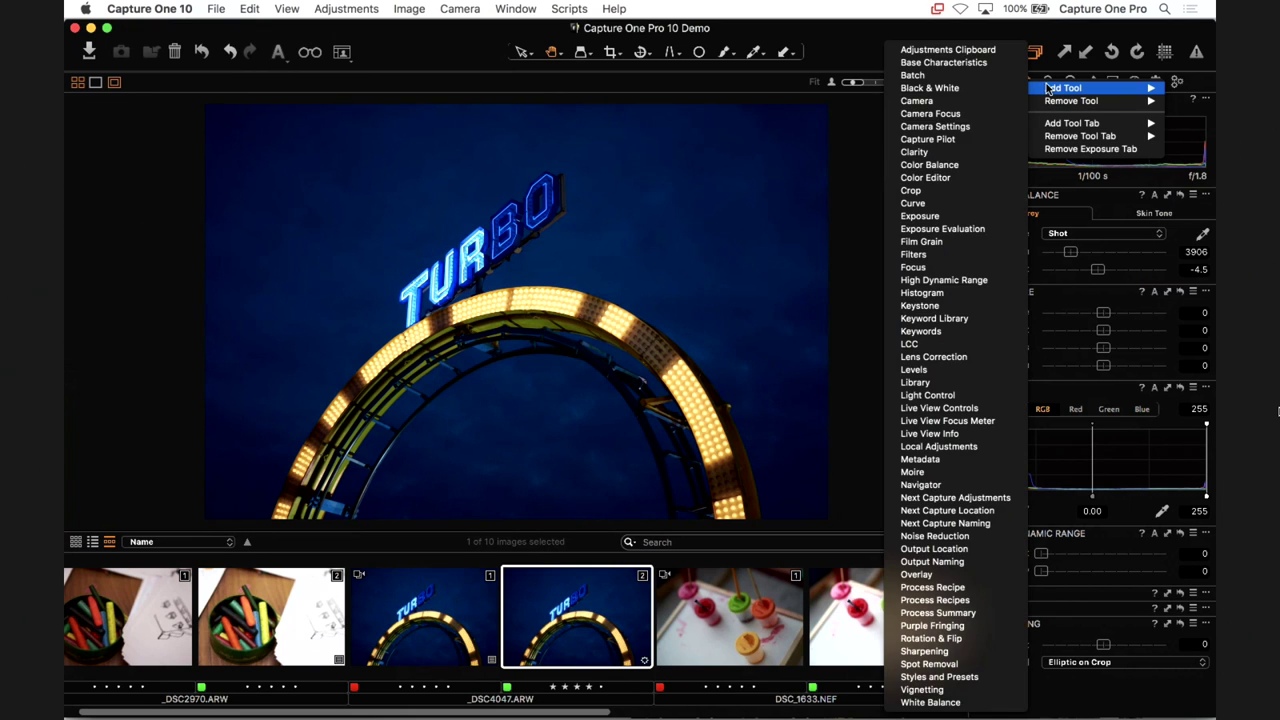
{"action": "left_click", "coordinate": [977, 702]}
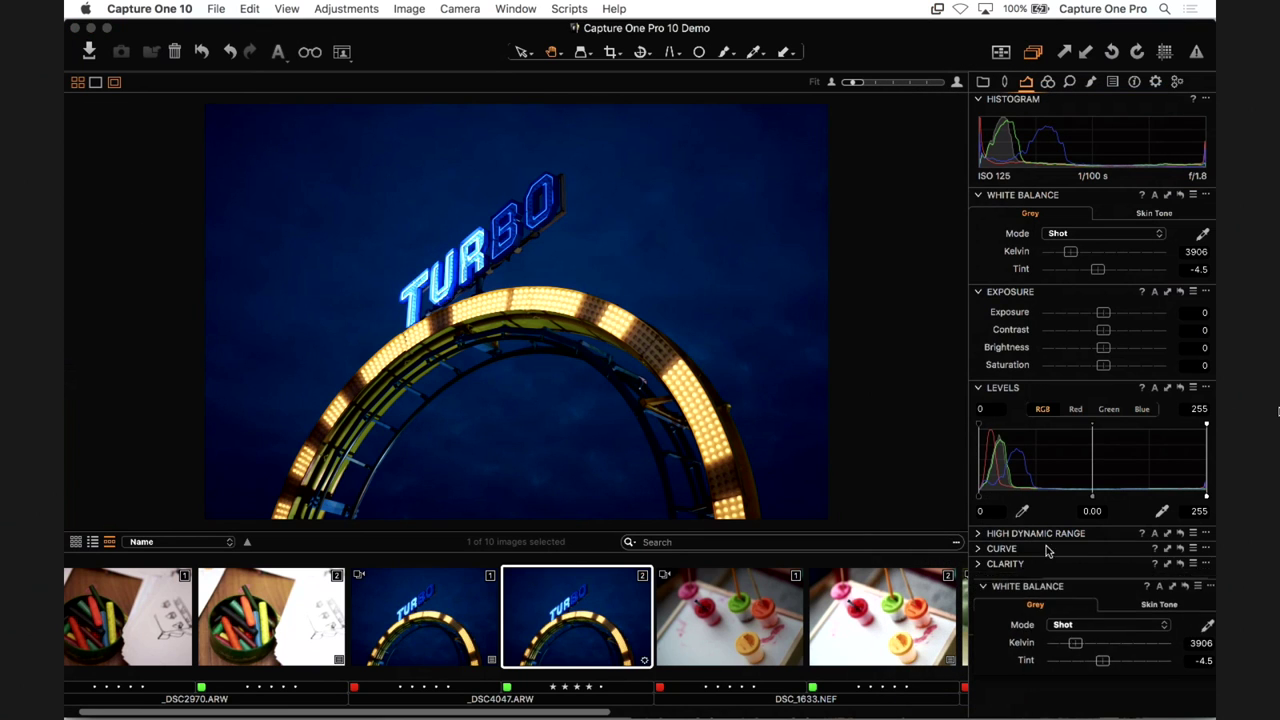
{"action": "left_click_drag", "start_coordinate": [1018, 583], "coordinate": [1020, 293]}
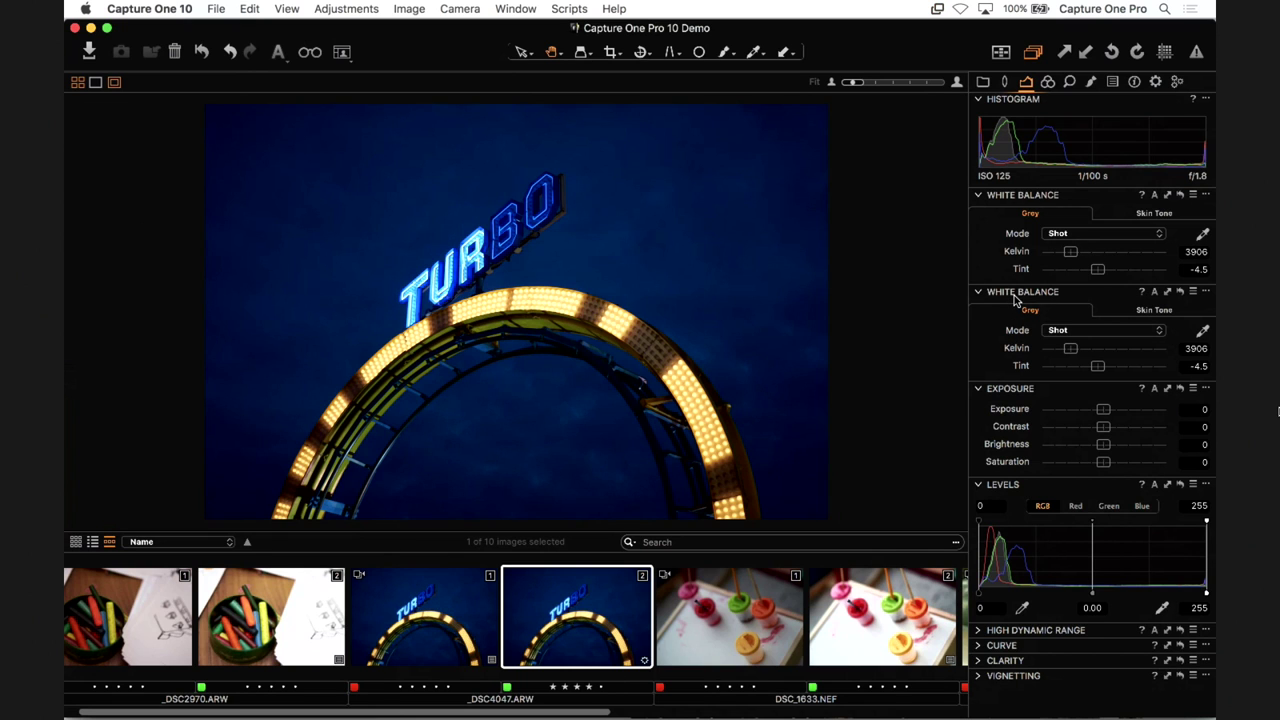
- Undock the duplicate White Balance tool over the viewer and close it
{"action": "left_click_drag", "start_coordinate": [1020, 297], "coordinate": [586, 247]}
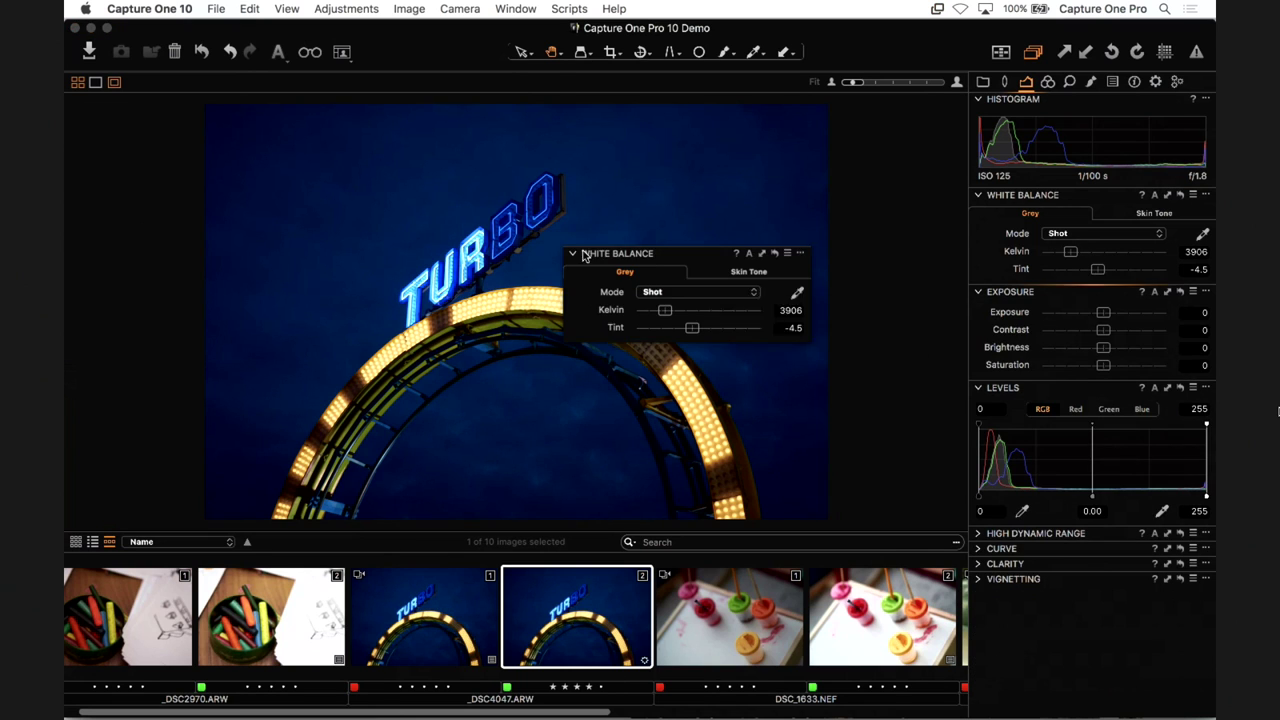
{"action": "left_click", "coordinate": [770, 246]}
{"action": "left_click", "coordinate": [786, 264]}
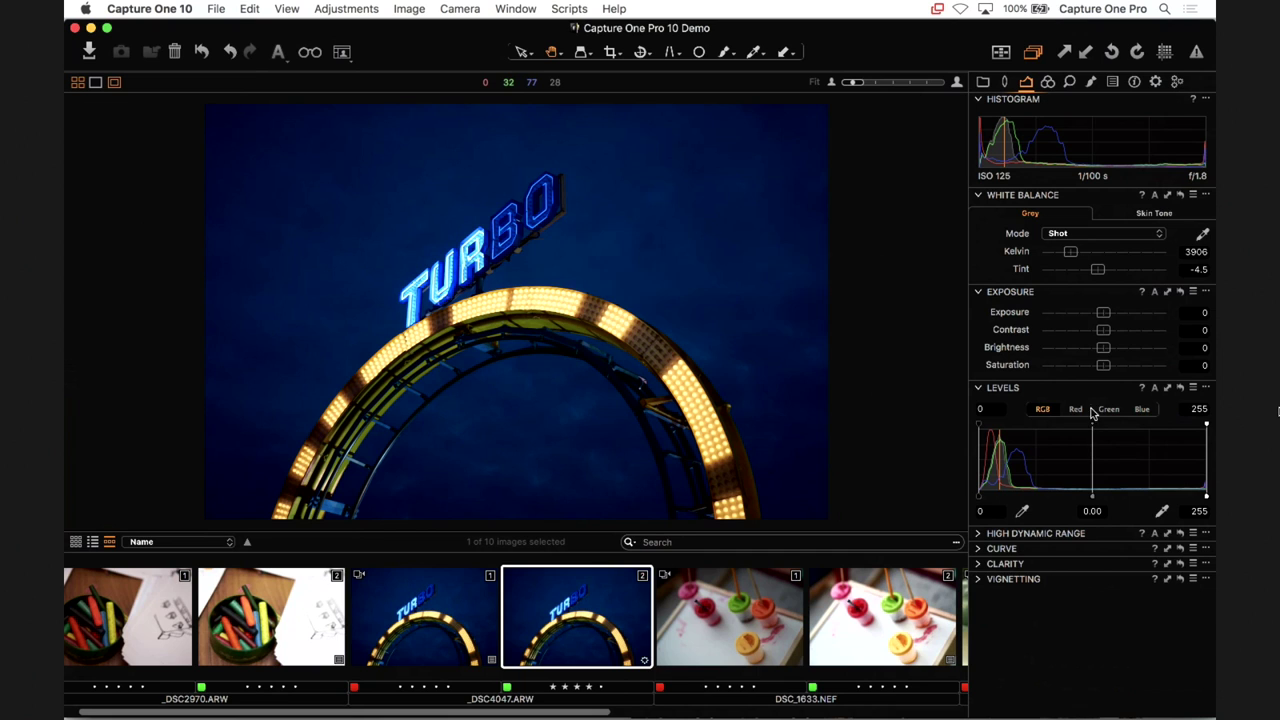
- Move the Curve tool below the Histogram and add a second Curve tool beneath it, set to Luma
{"action": "left_click_drag", "start_coordinate": [986, 552], "coordinate": [982, 238]}
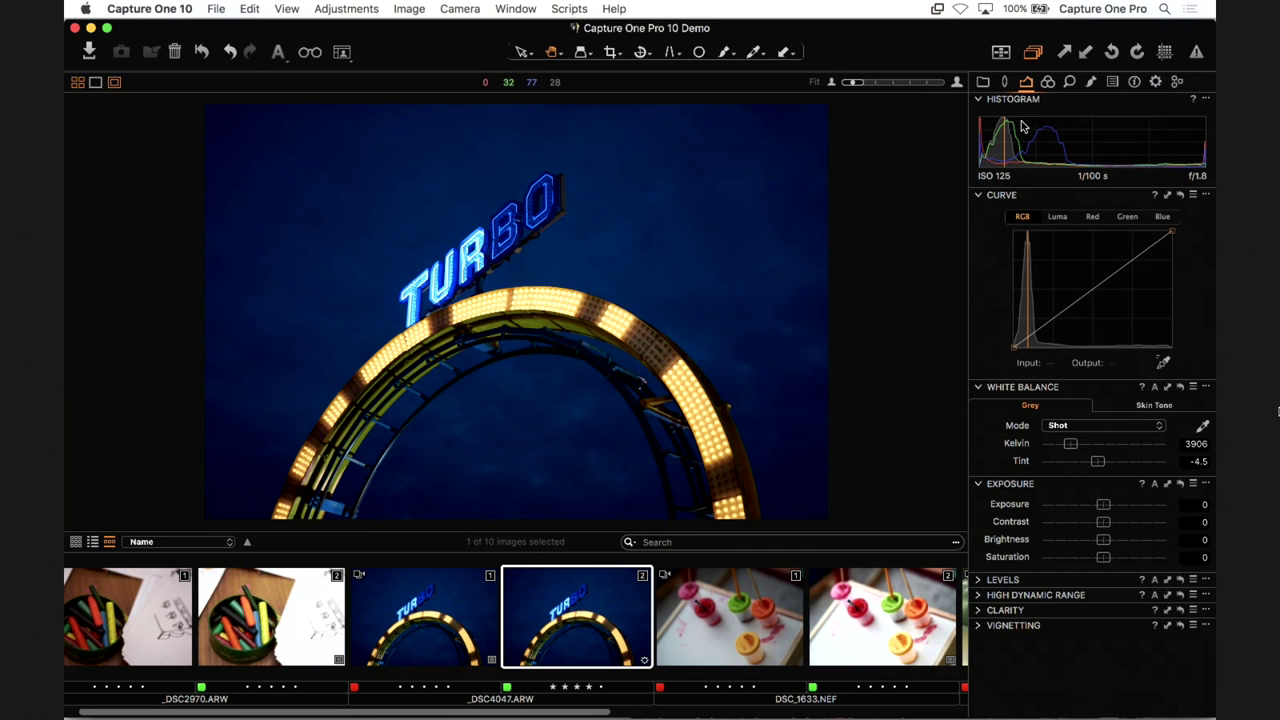
{"action": "right_click", "coordinate": [1030, 84]}
{"action": "mouse_move", "coordinate": [1052, 90]}
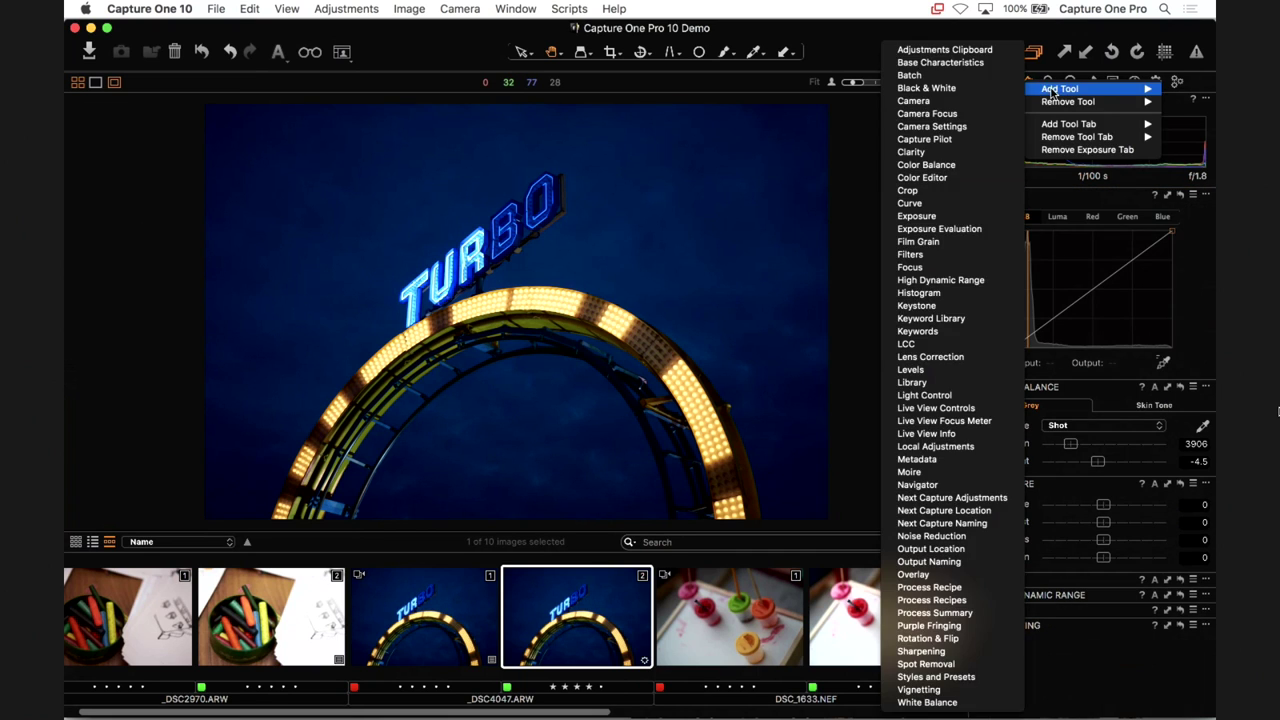
{"action": "left_click", "coordinate": [920, 203]}
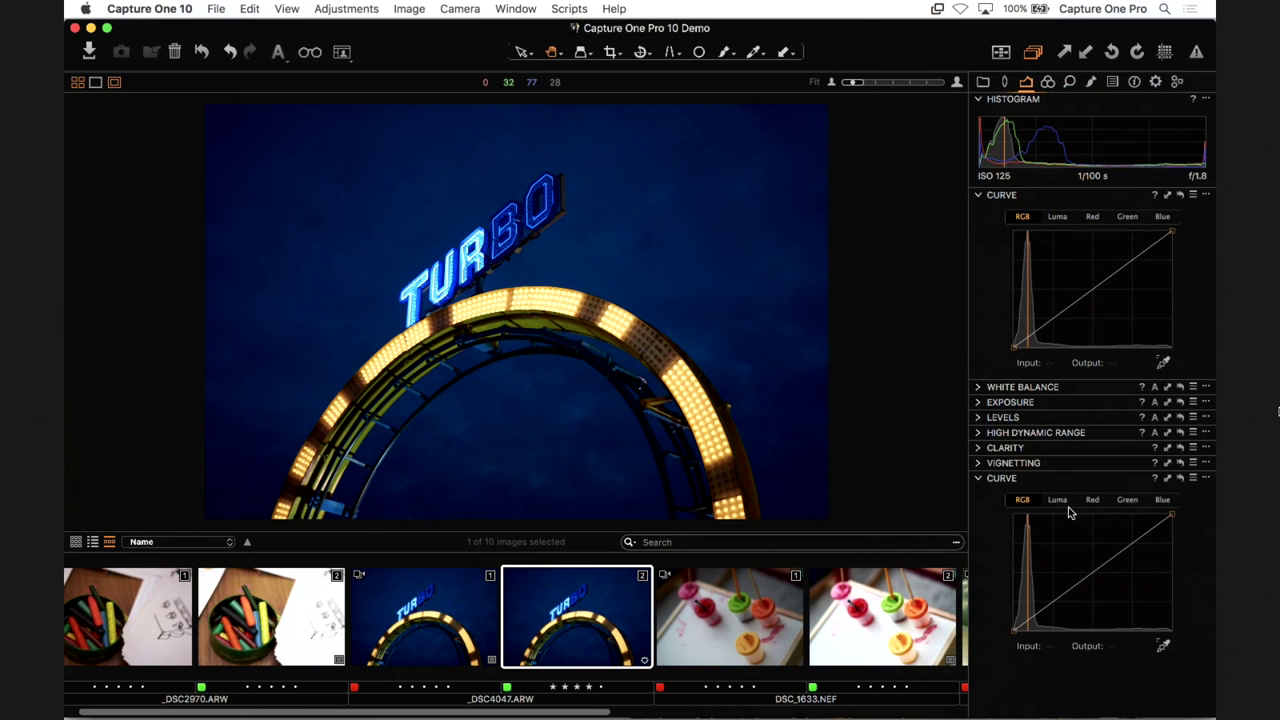
{"action": "left_click_drag", "start_coordinate": [1062, 480], "coordinate": [1054, 385]}
{"action": "left_click", "coordinate": [1057, 409]}
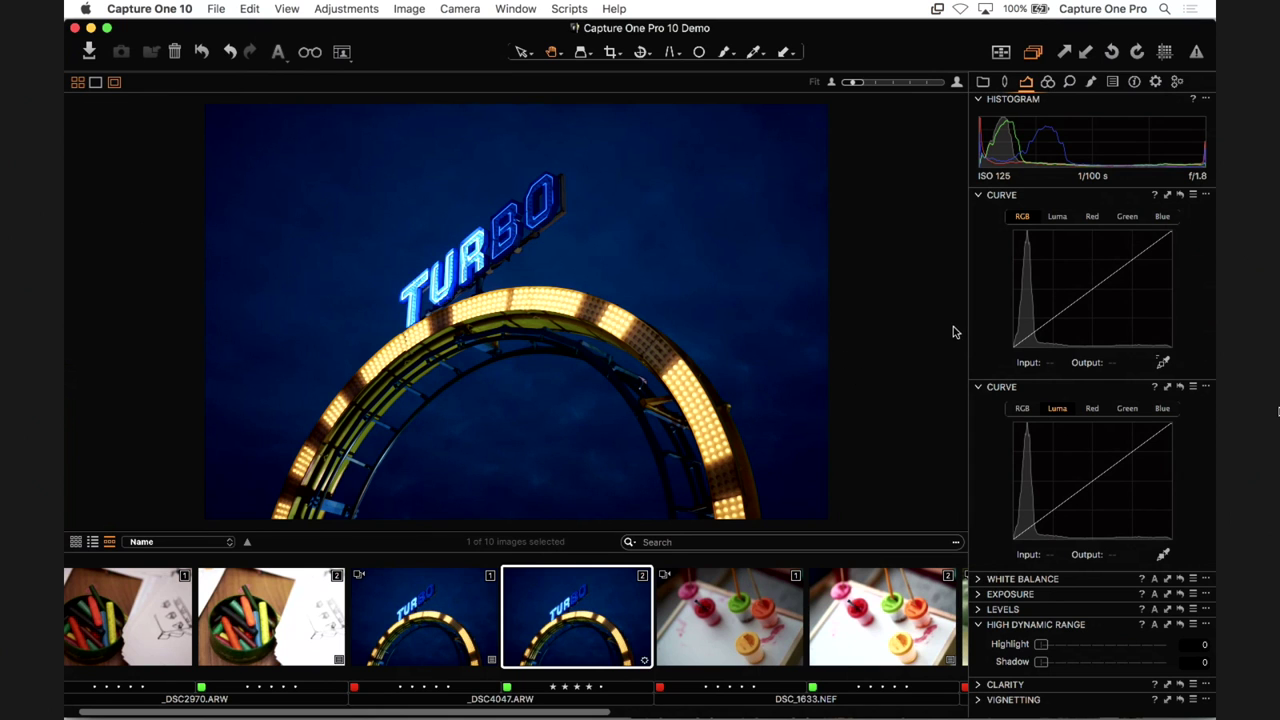
- Shape an RGB S-curve with points at about input 57, output 41 and input 204, output 217, and switch the second Curve tool to RGB
{"action": "left_click_drag", "start_coordinate": [1085, 318], "coordinate": [1049, 329]}
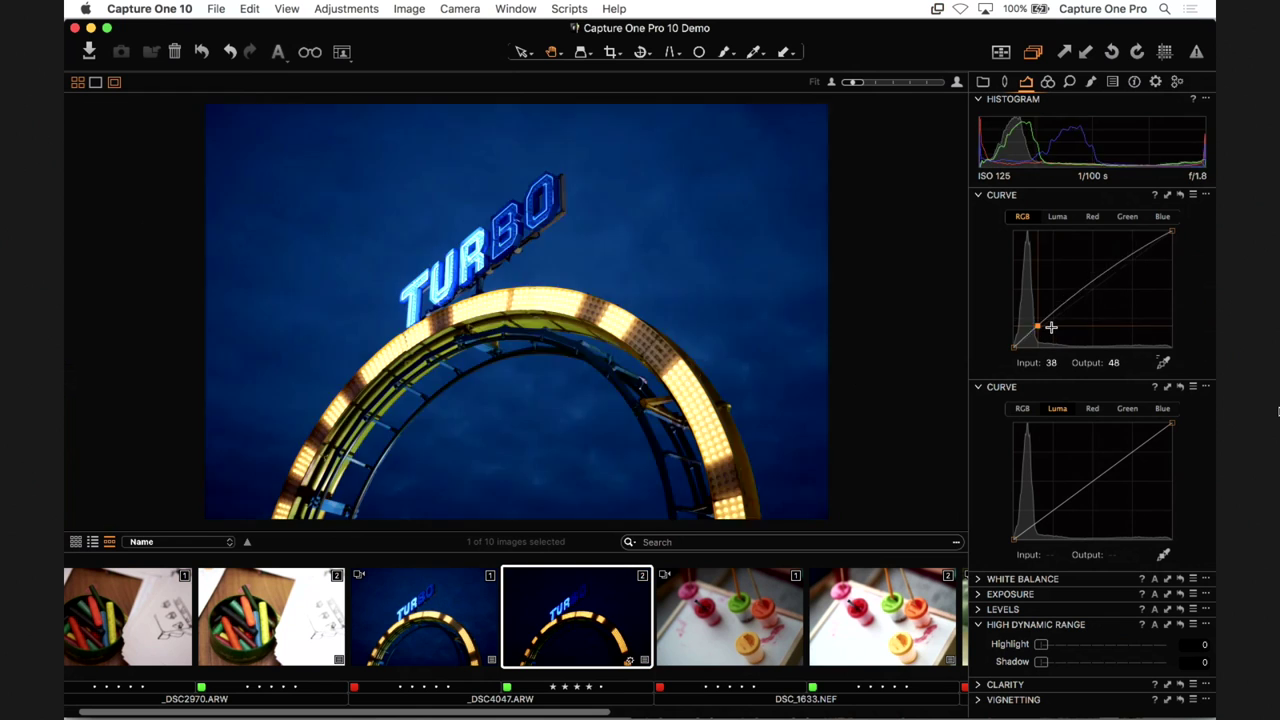
{"action": "left_click_drag", "start_coordinate": [1129, 283], "coordinate": [1141, 247]}
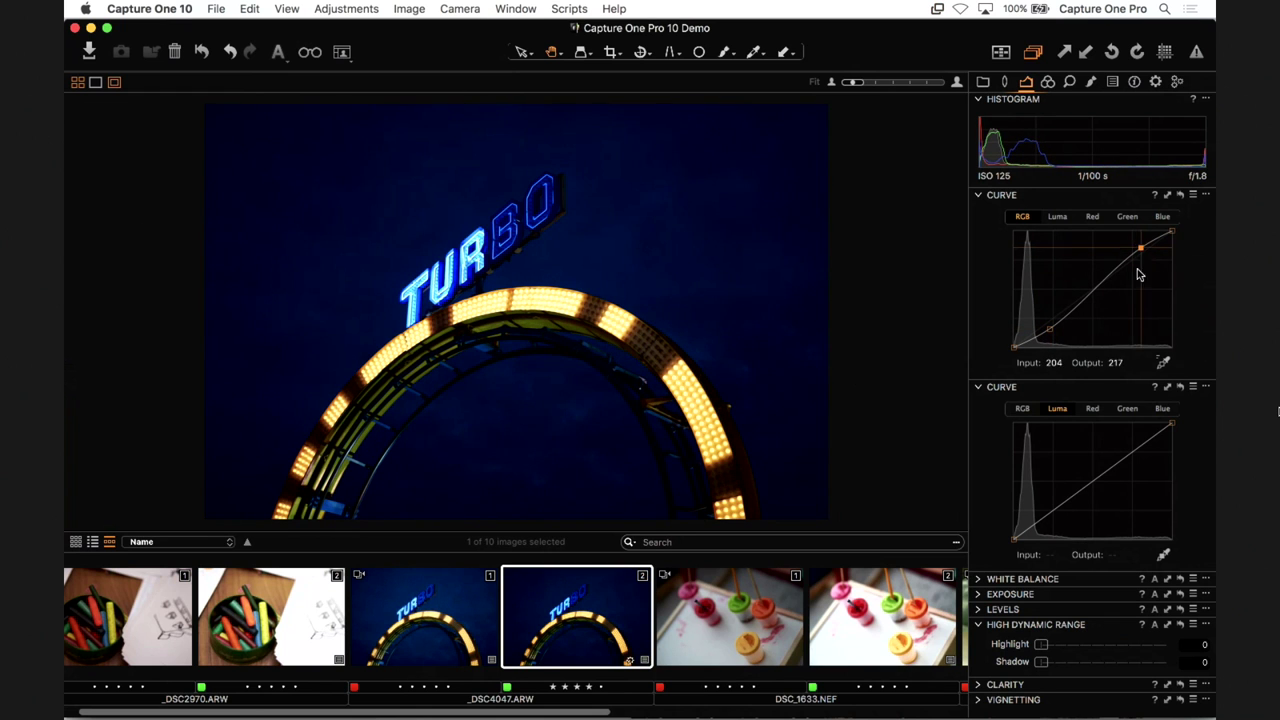
{"action": "left_click", "coordinate": [1021, 411]}
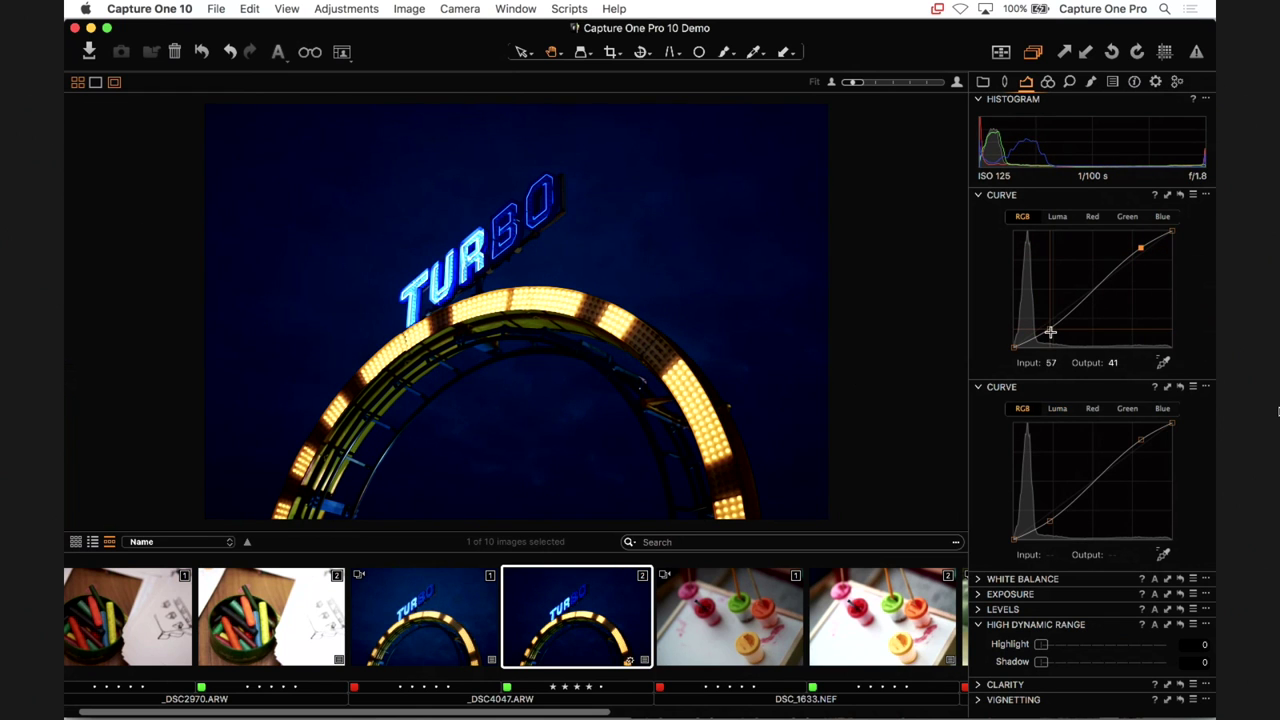
{"action": "left_click_drag", "start_coordinate": [1050, 331], "coordinate": [1048, 332]}
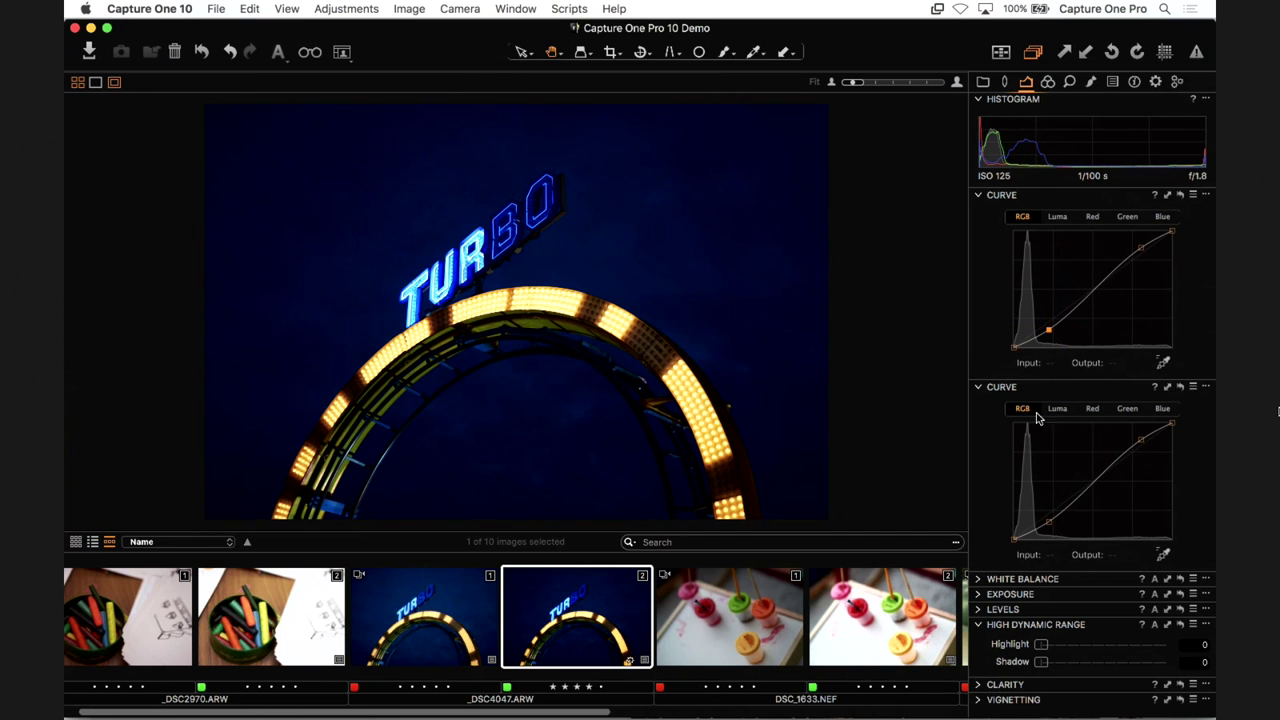
- Cycle the second Curve tool through the Red, Green and Blue channels and set it to Luma
{"action": "left_click", "coordinate": [1093, 412]}
{"action": "left_click", "coordinate": [1127, 409]}
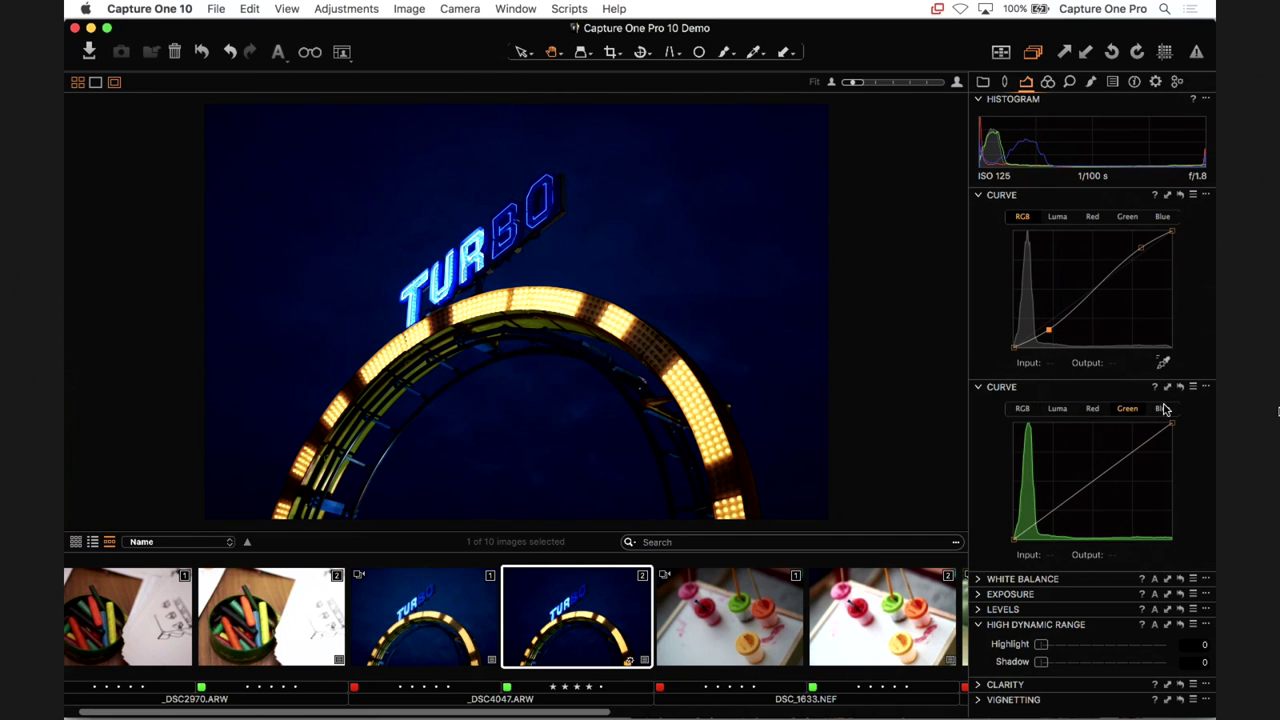
{"action": "left_click", "coordinate": [1162, 409]}
{"action": "left_click", "coordinate": [1056, 410]}
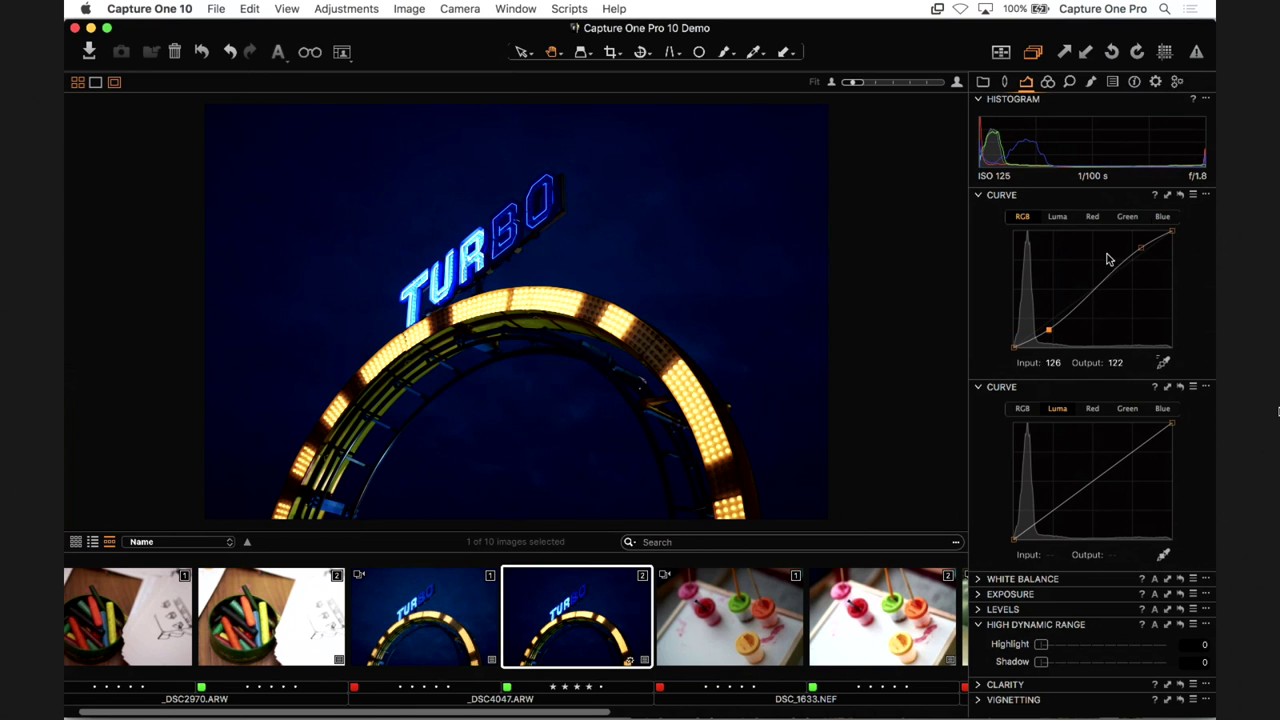
- Reset the first Curve tool and shape the Luma curve with a highlight point and a shadow point at about input 56, output 44
{"action": "left_click", "coordinate": [1182, 194]}
{"action": "left_click_drag", "start_coordinate": [1060, 506], "coordinate": [1062, 511]}
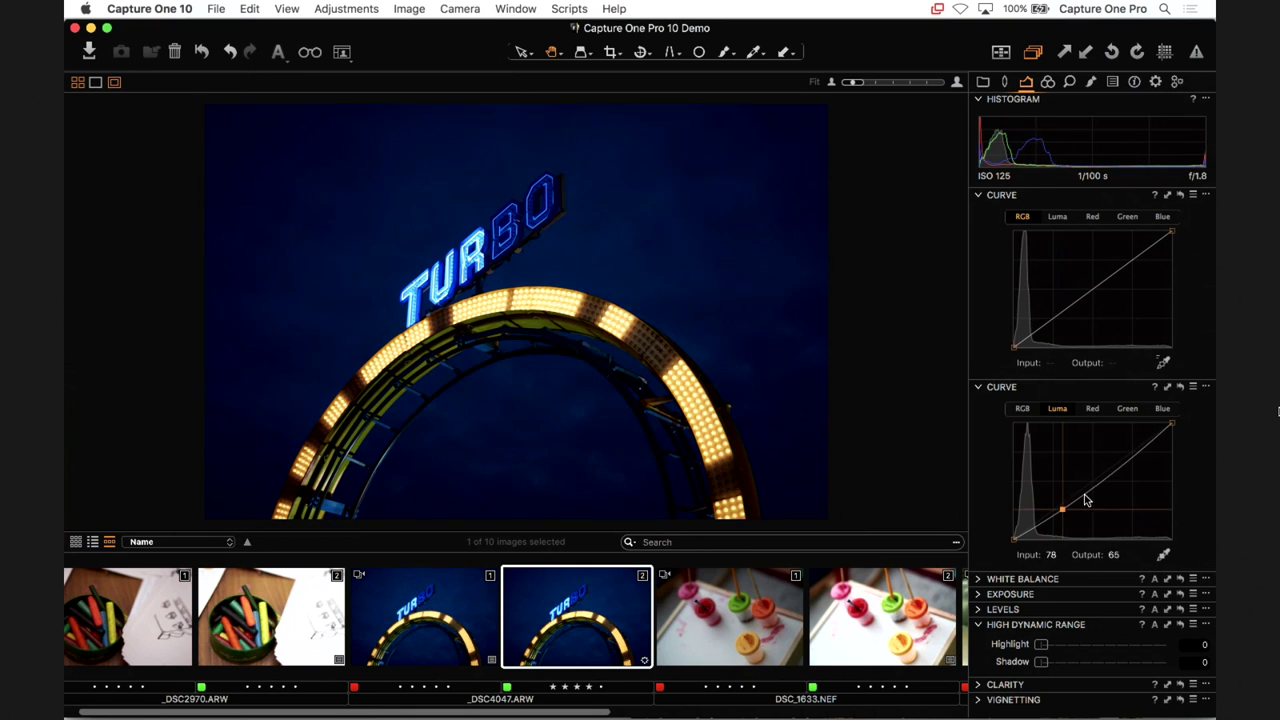
{"action": "mouse_move", "coordinate": [1136, 449]}
{"action": "left_mouse_down"}
{"action": "mouse_move", "coordinate": [1137, 431]}
{"action": "mouse_move", "coordinate": [1145, 443]}
{"action": "left_mouse_up"}
{"action": "left_click_drag", "start_coordinate": [1062, 511], "coordinate": [1047, 522]}
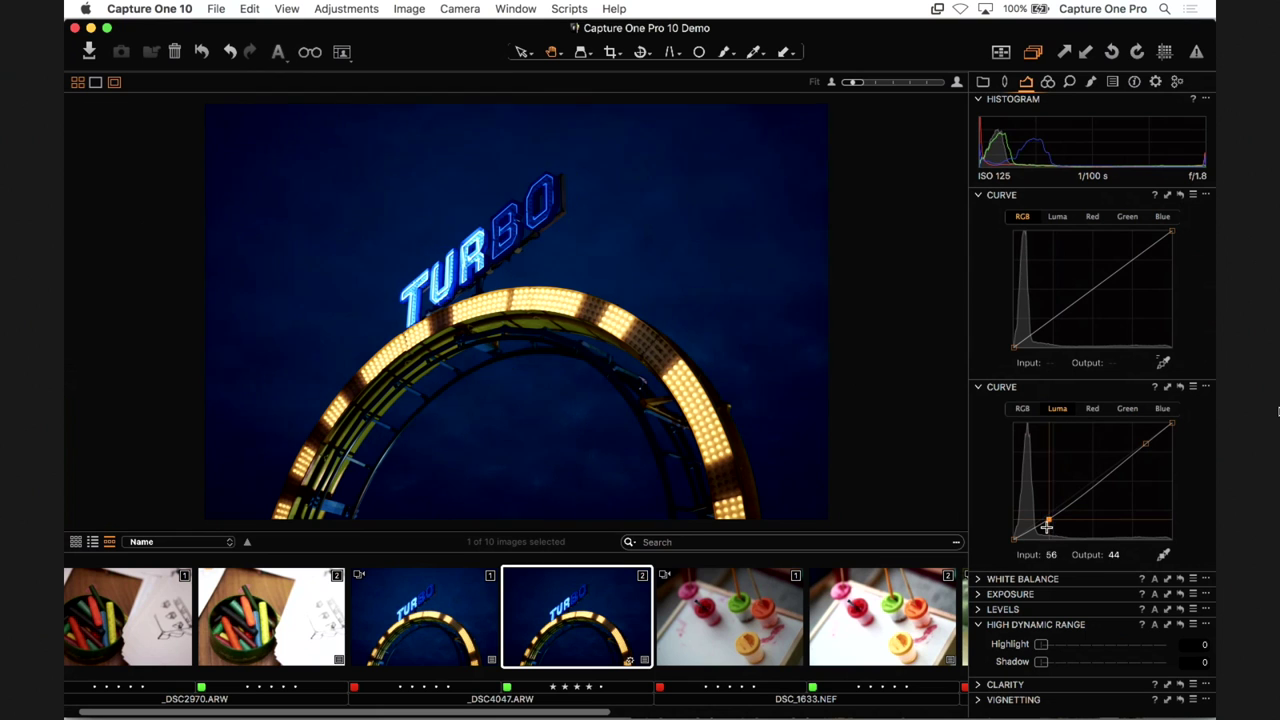
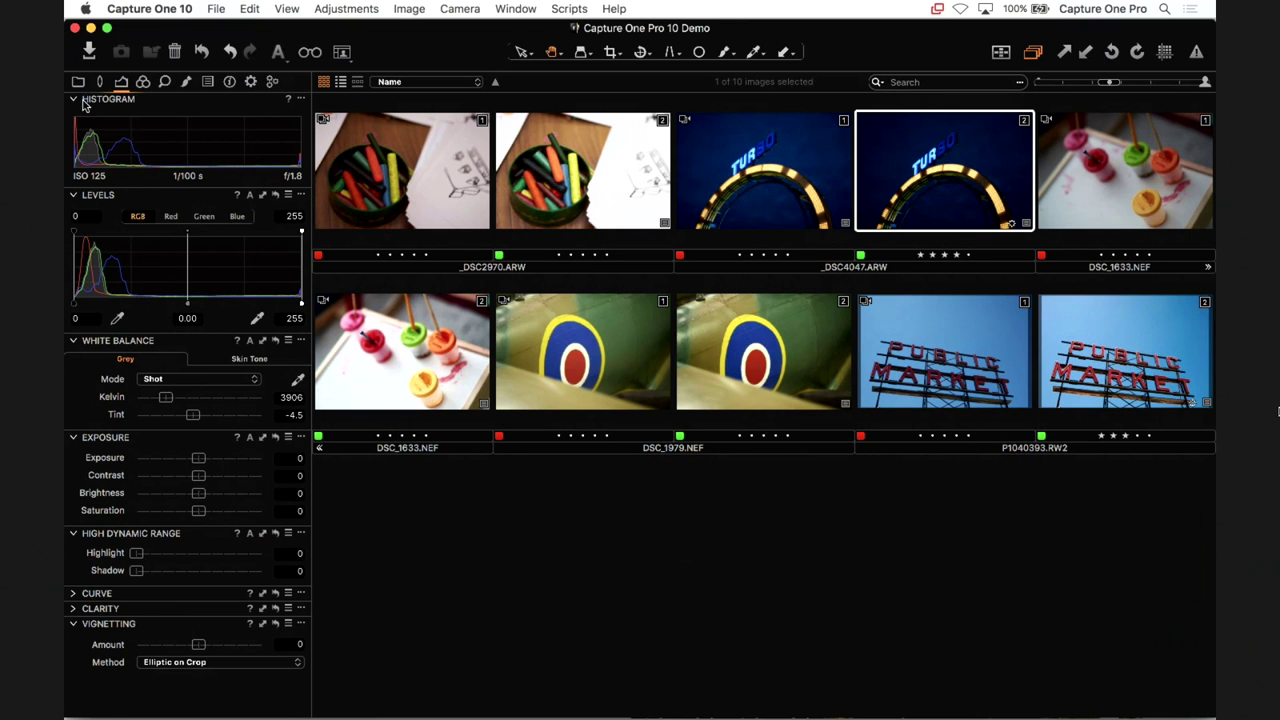
- Open the White Balance & Levels collection and show the second iceberg variant of CF006325.IIQ in the viewer
{"action": "left_click", "coordinate": [78, 81]}
{"action": "left_click", "coordinate": [193, 268]}
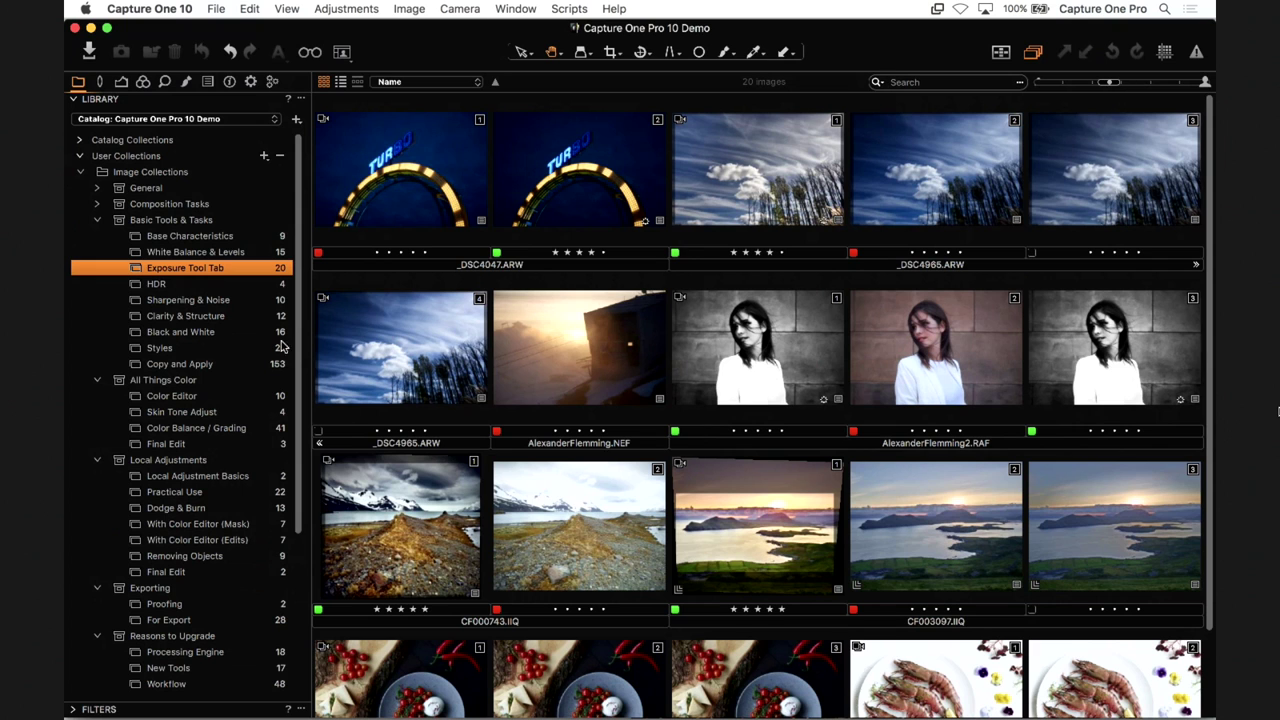
{"action": "left_click", "coordinate": [189, 252]}
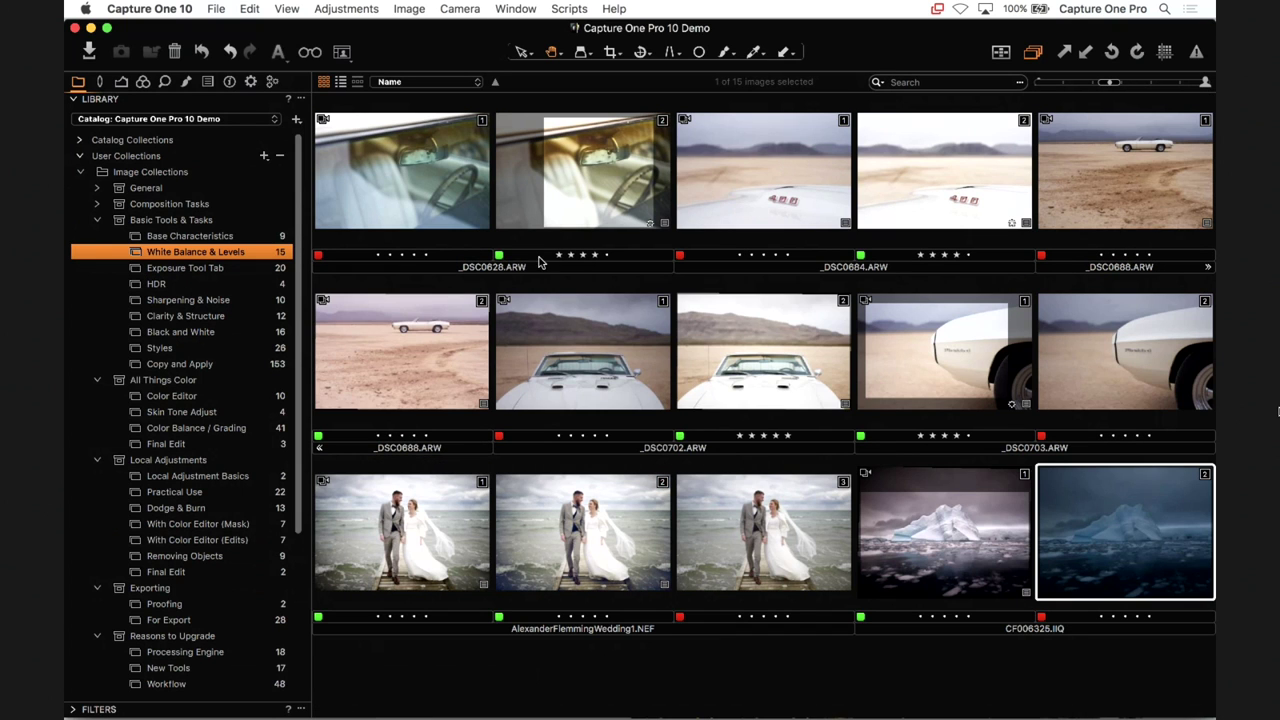
{"action": "double_click", "coordinate": [1146, 573]}
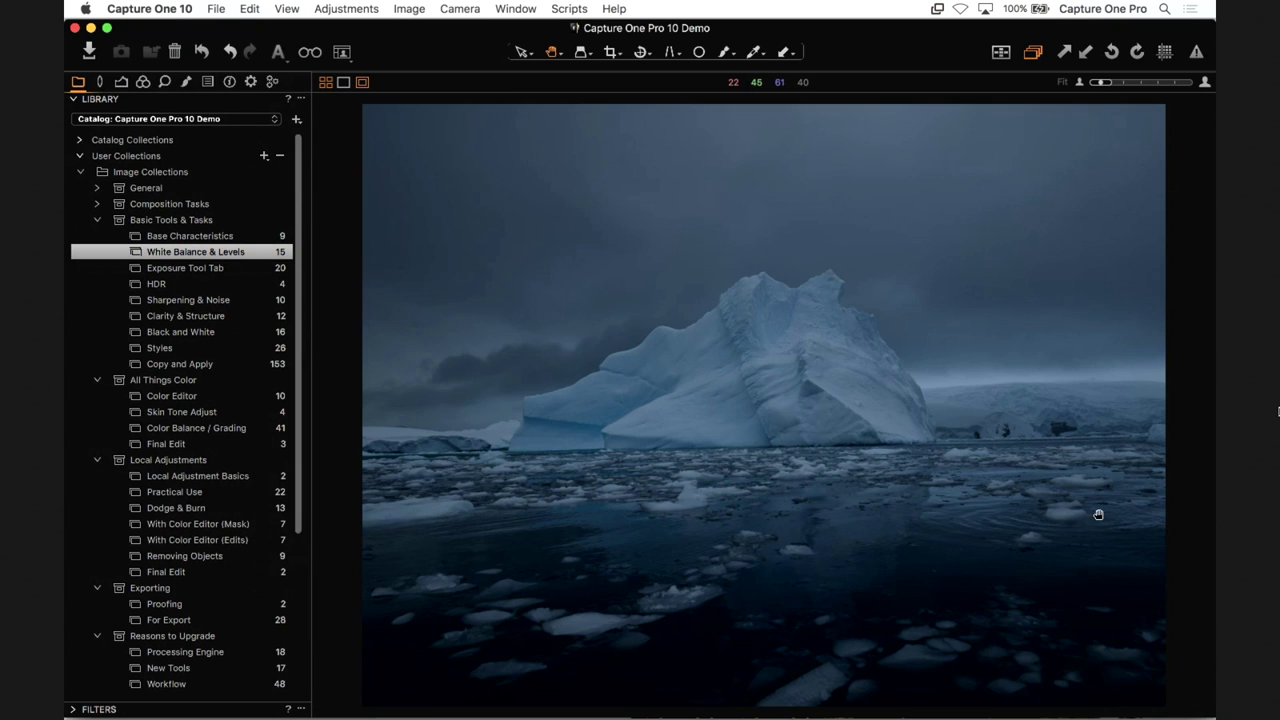
- Raise the iceberg image's exposure to 1.7 and neutralize its white balance by sampling the grey clouds beside the iceberg
{"action": "left_click", "coordinate": [121, 83]}
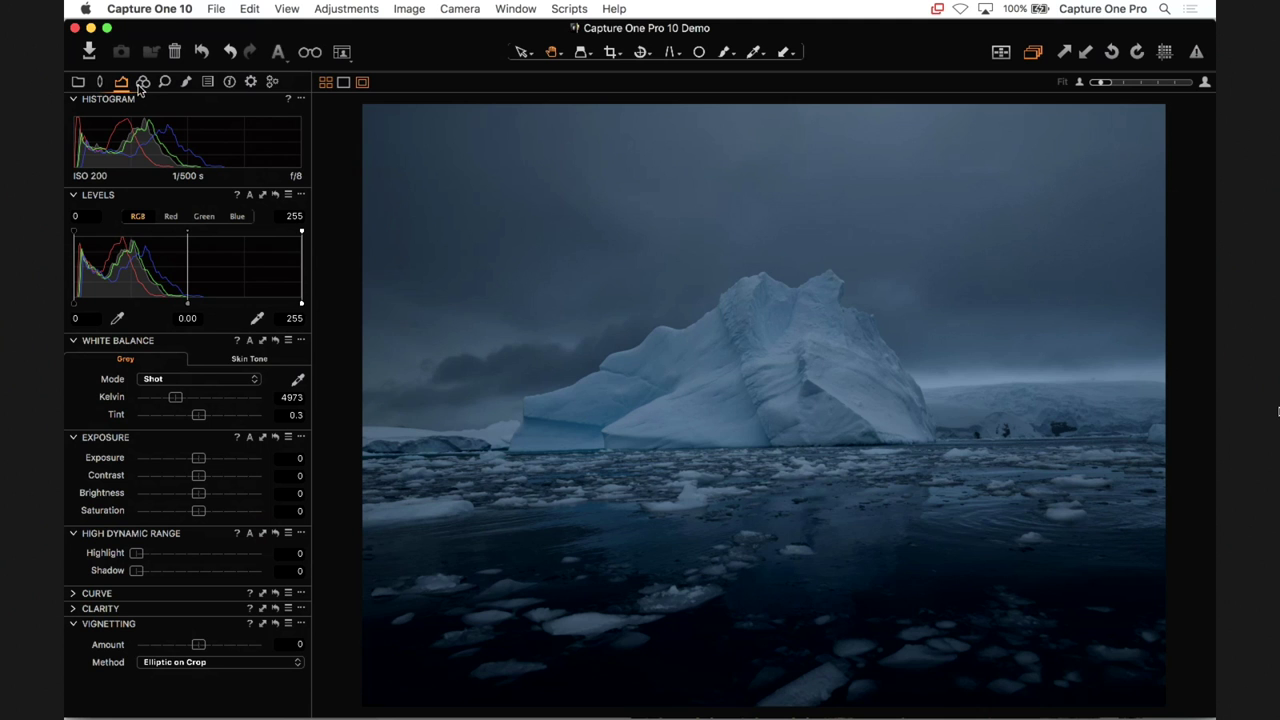
{"action": "left_click_drag", "start_coordinate": [200, 457], "coordinate": [230, 458]}
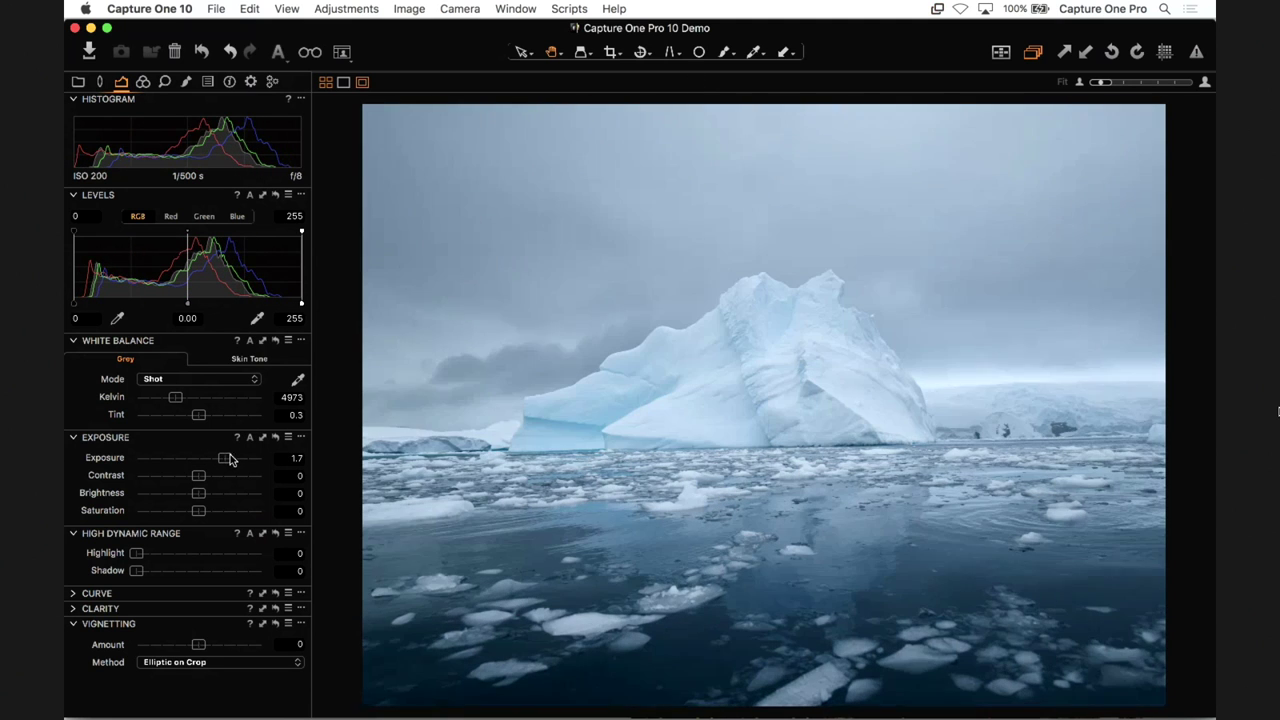
{"action": "left_click", "coordinate": [296, 380]}
{"action": "left_click", "coordinate": [465, 388]}
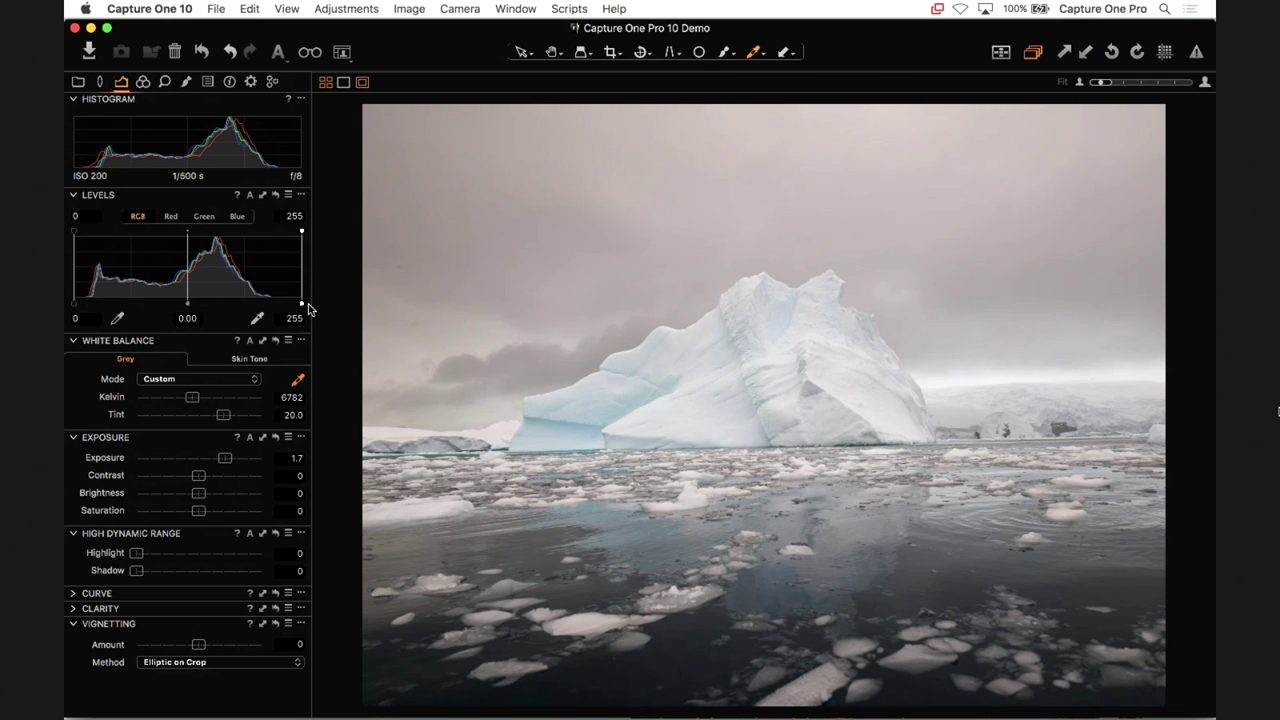
- Adjust the RGB levels to a shadow input of 18, midtone of -0.18 and highlight input of 226
{"action": "left_click_drag", "start_coordinate": [301, 303], "coordinate": [278, 306]}
{"action": "left_click_drag", "start_coordinate": [75, 301], "coordinate": [88, 302]}
{"action": "left_click_drag", "start_coordinate": [182, 303], "coordinate": [197, 303]}
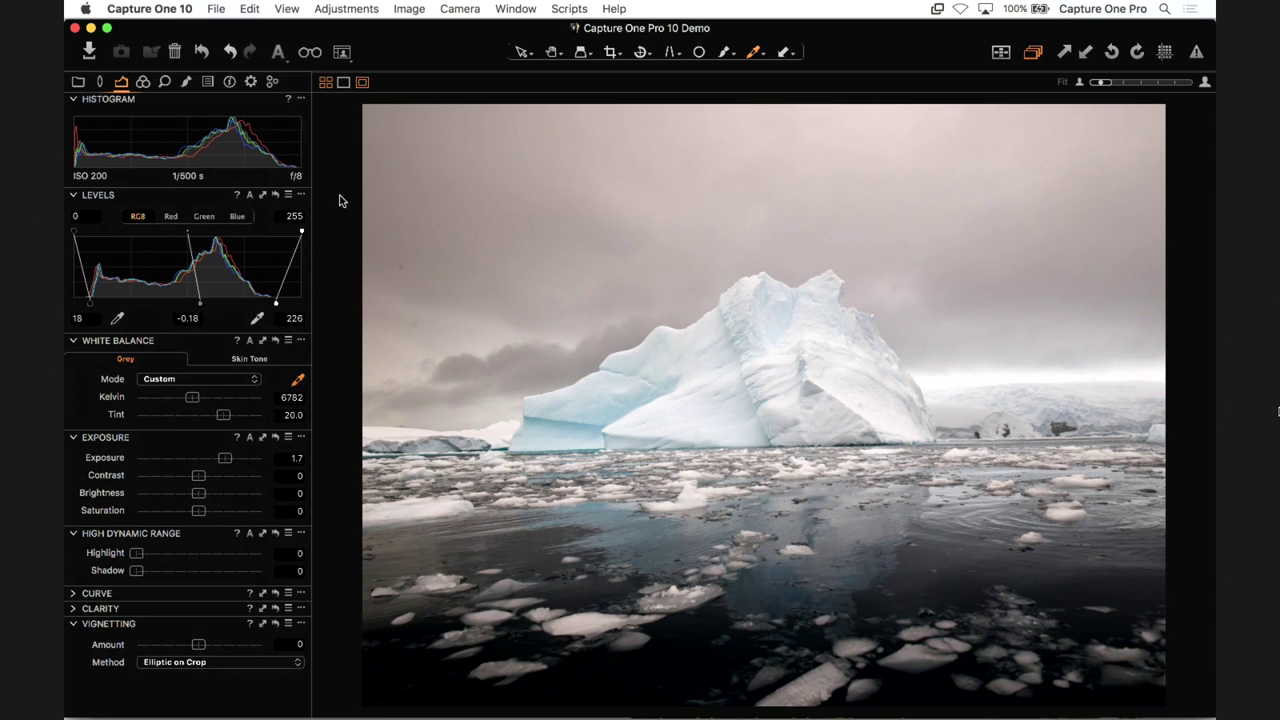
- Switch the layout to the Migration workspace
{"action": "left_click", "coordinate": [517, 8]}
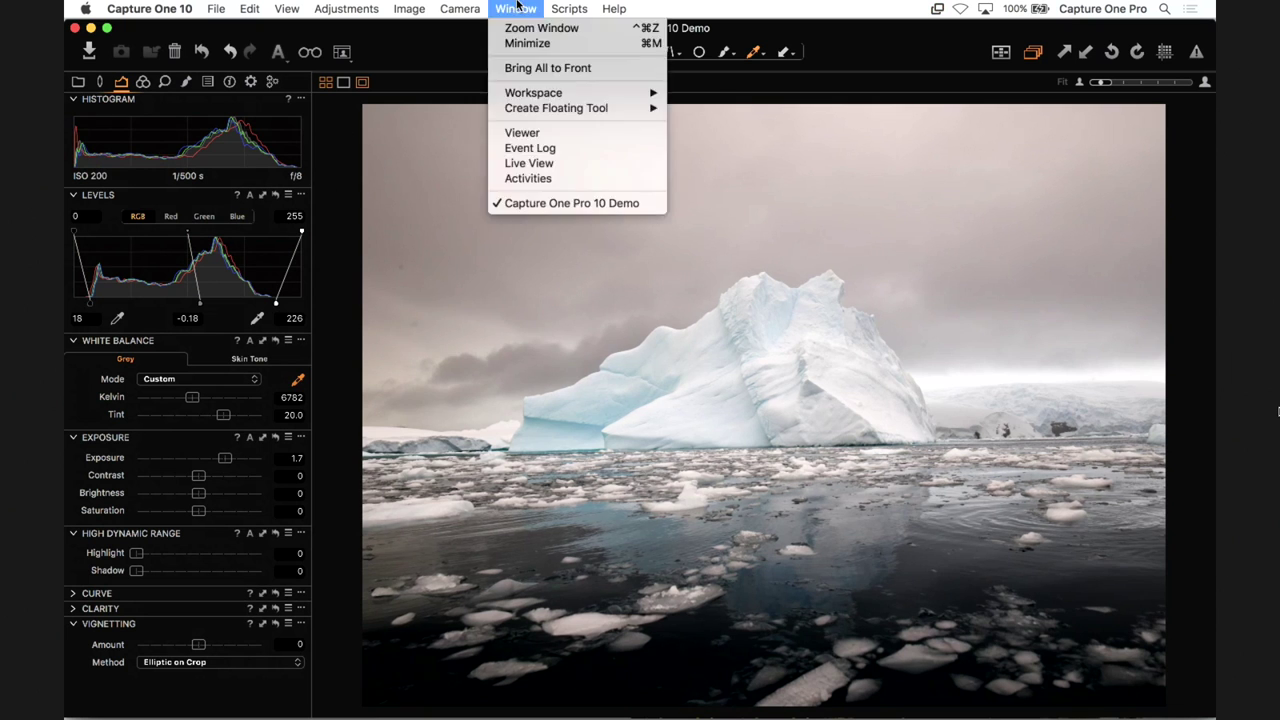
{"action": "mouse_move", "coordinate": [551, 97]}
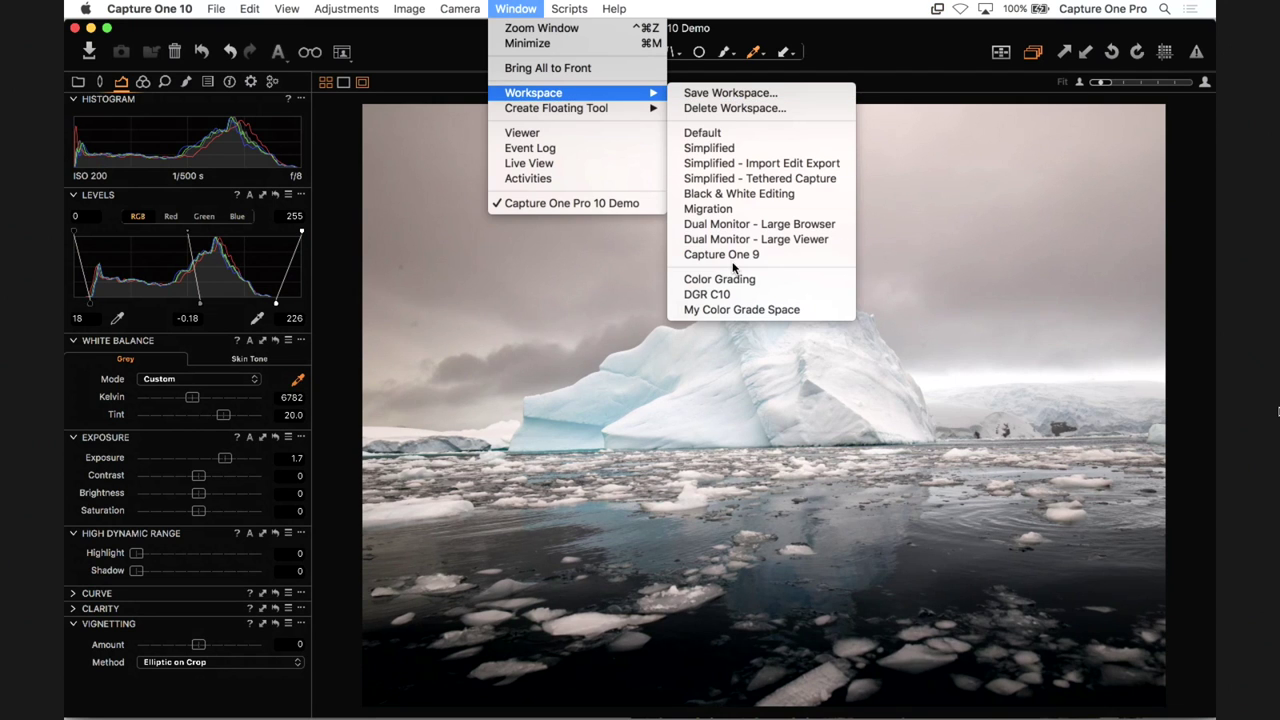
{"action": "left_click", "coordinate": [756, 210]}
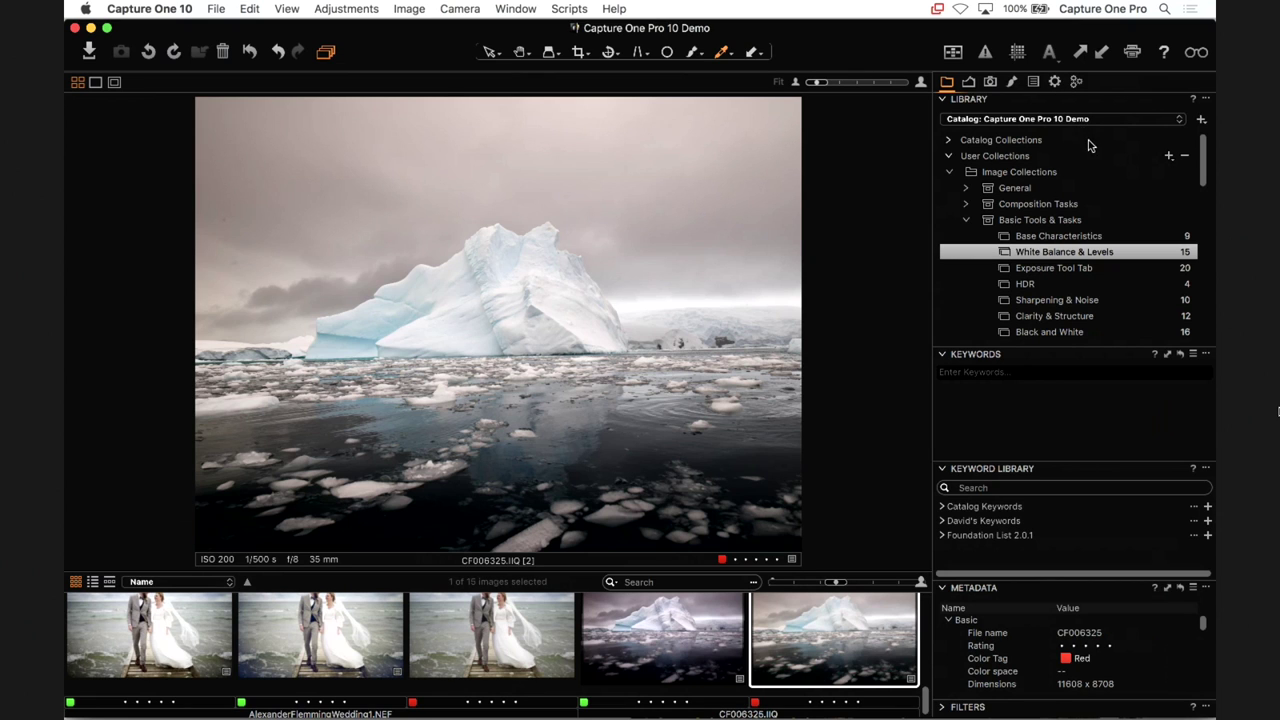
- Restore the DGR C10 workspace with the browser hidden and the Exposure tools shown
{"action": "left_click", "coordinate": [518, 10]}
{"action": "mouse_move", "coordinate": [533, 98]}
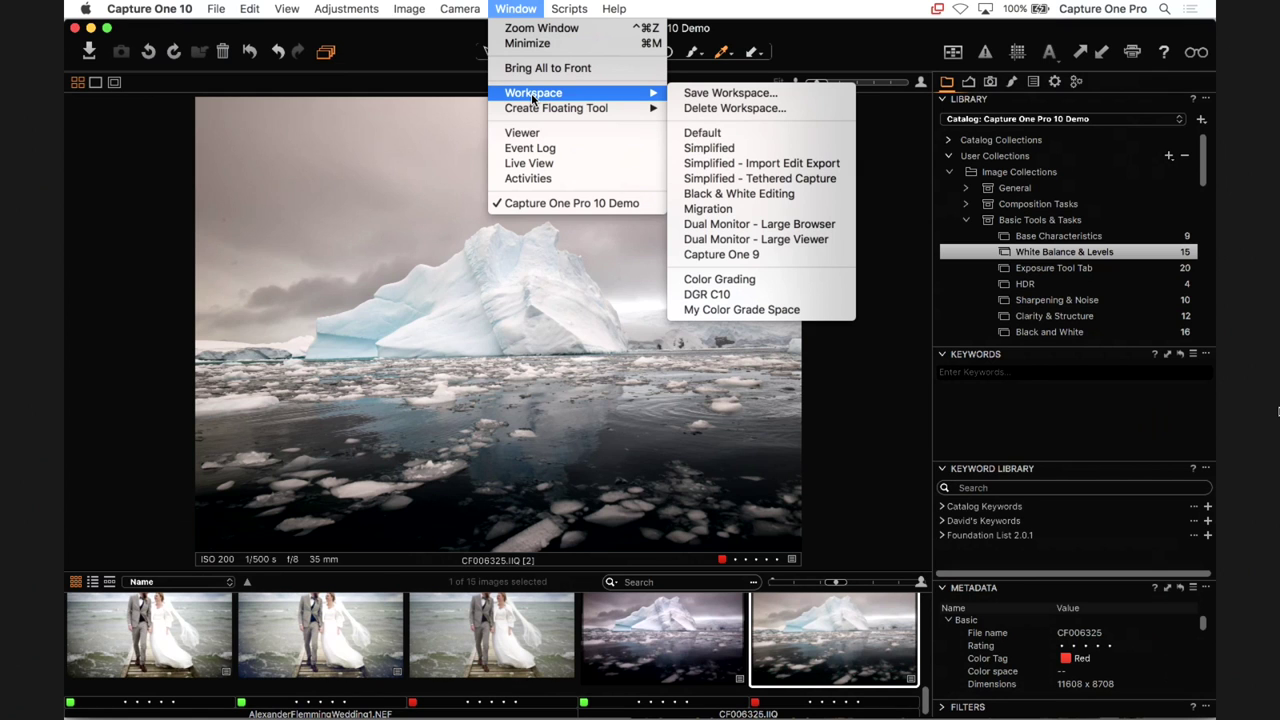
{"action": "left_click", "coordinate": [757, 296]}
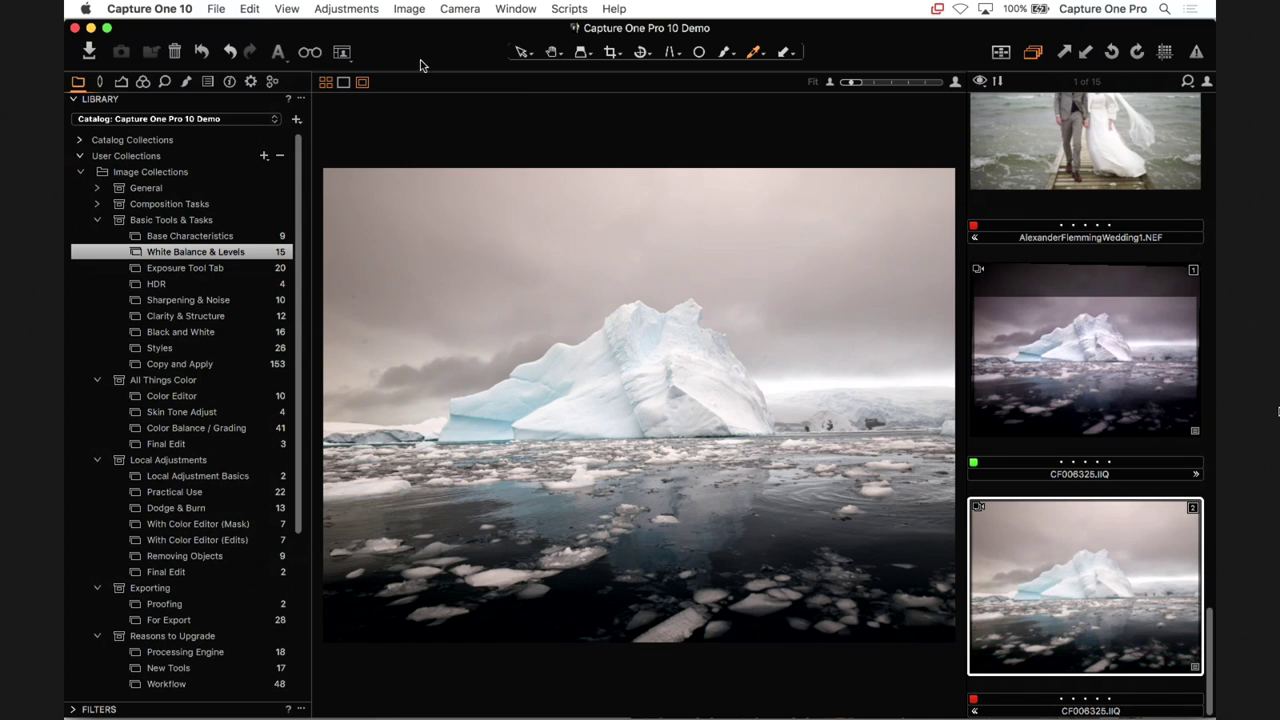
{"action": "key", "text": "super+b"}
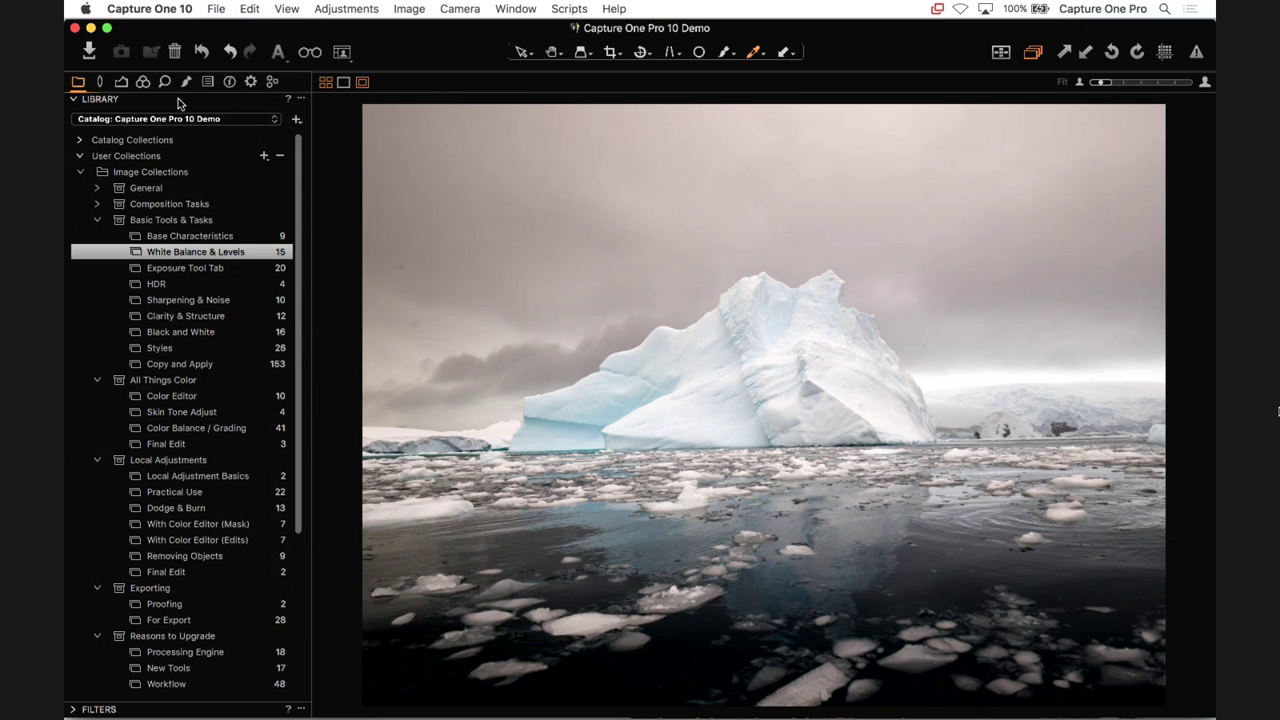
{"action": "left_click", "coordinate": [120, 82]}
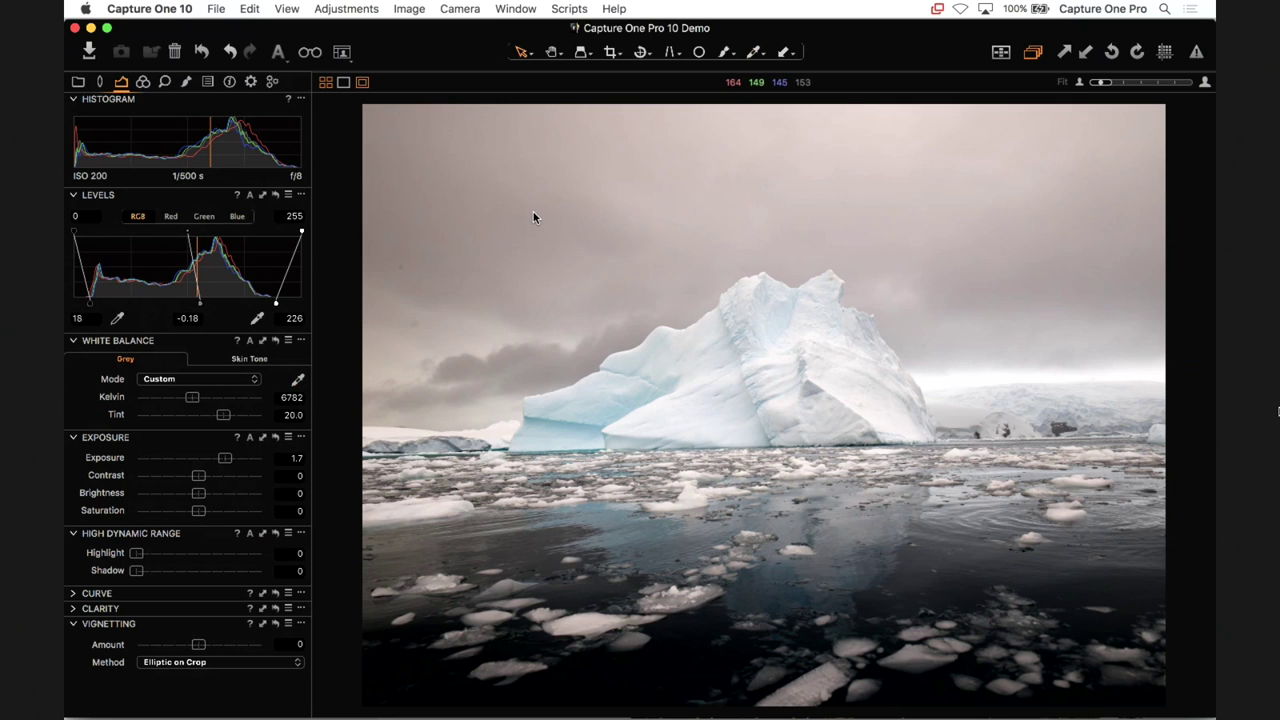
- Open the Appearance preferences and move the preferences window aside so the image stays partly in view
{"action": "left_click", "coordinate": [158, 8]}
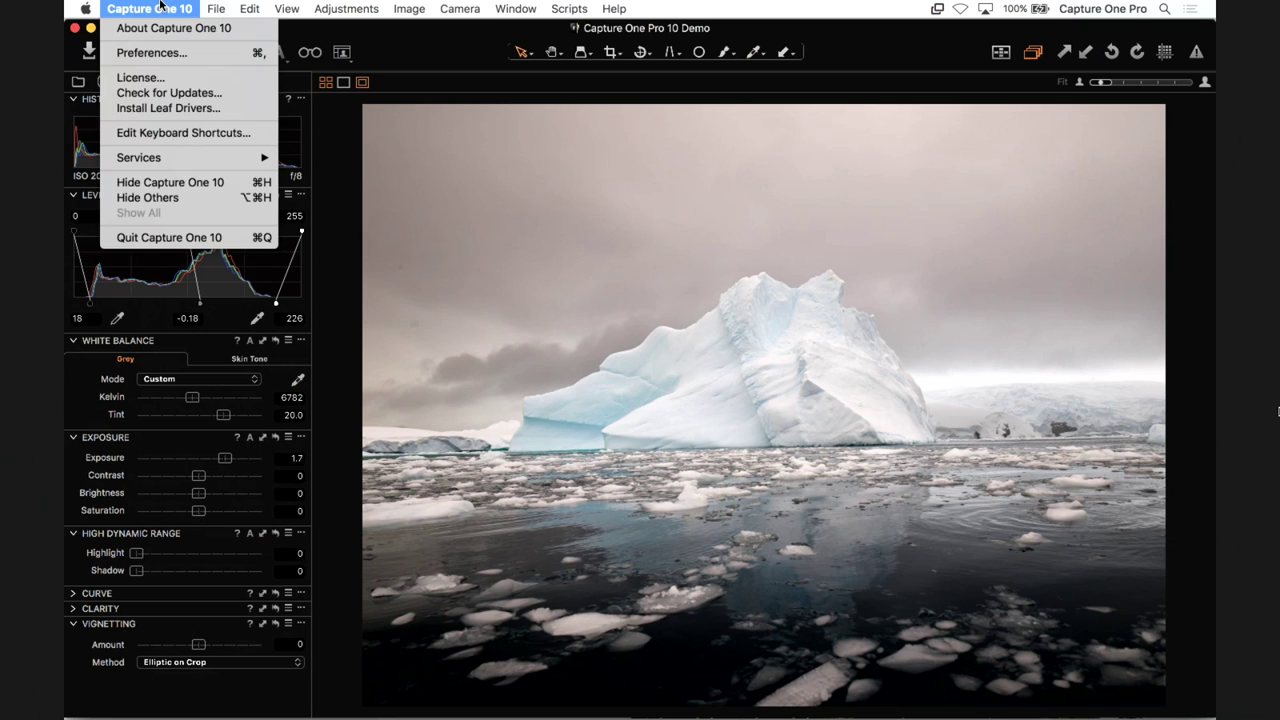
{"action": "left_click", "coordinate": [150, 52]}
{"action": "left_click_drag", "start_coordinate": [660, 86], "coordinate": [880, 111]}
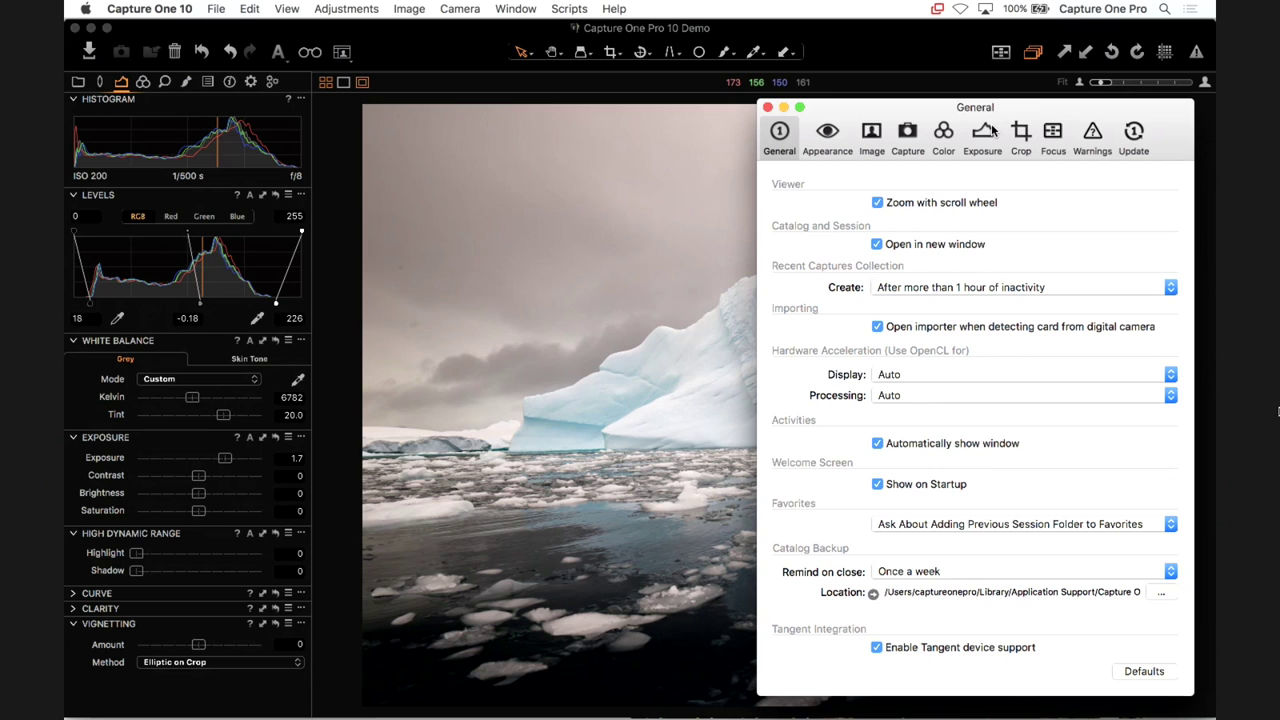
{"action": "left_click", "coordinate": [828, 138]}
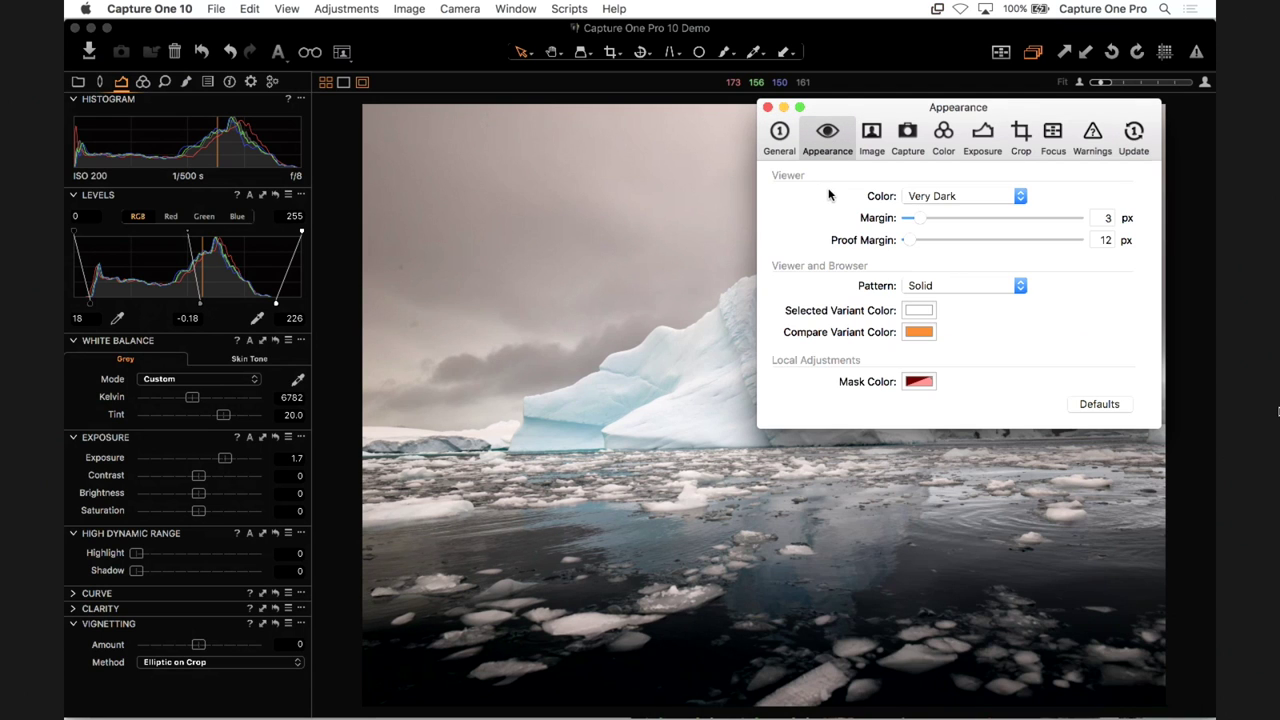
- Try Black, Dark and White as the viewer background color
{"action": "left_click", "coordinate": [987, 197]}
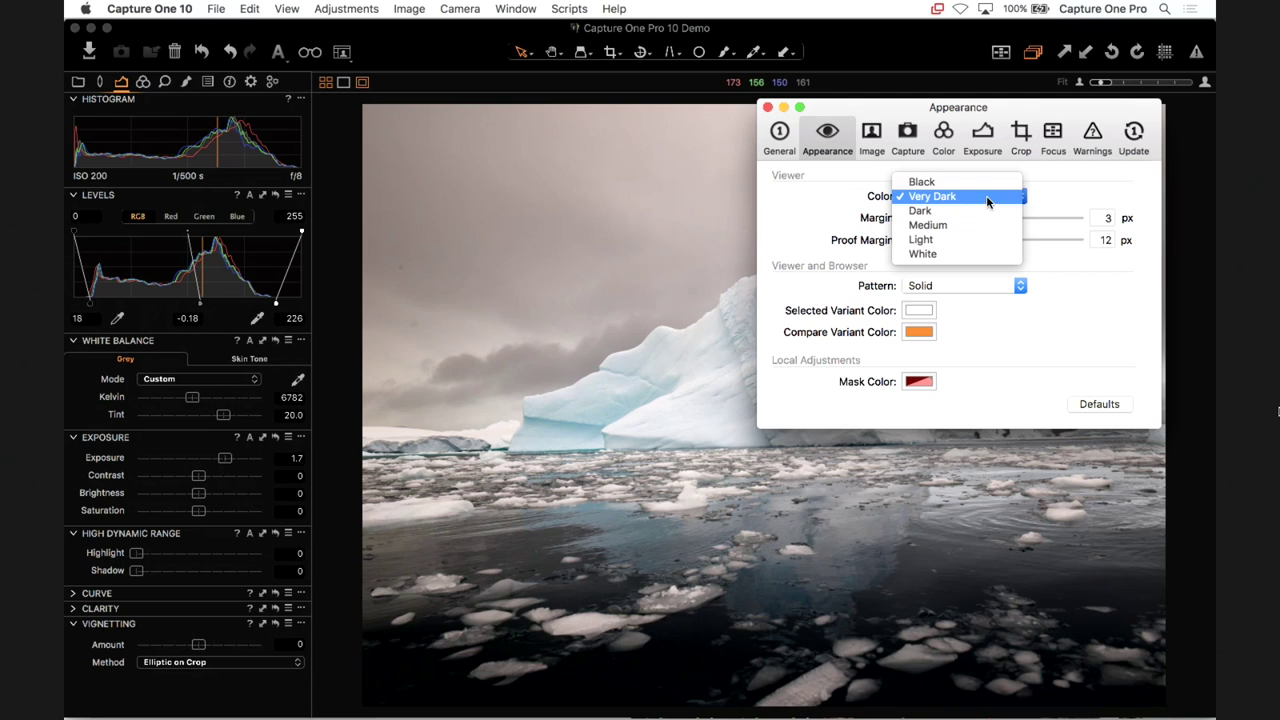
{"action": "left_click", "coordinate": [987, 182]}
{"action": "left_click", "coordinate": [987, 195]}
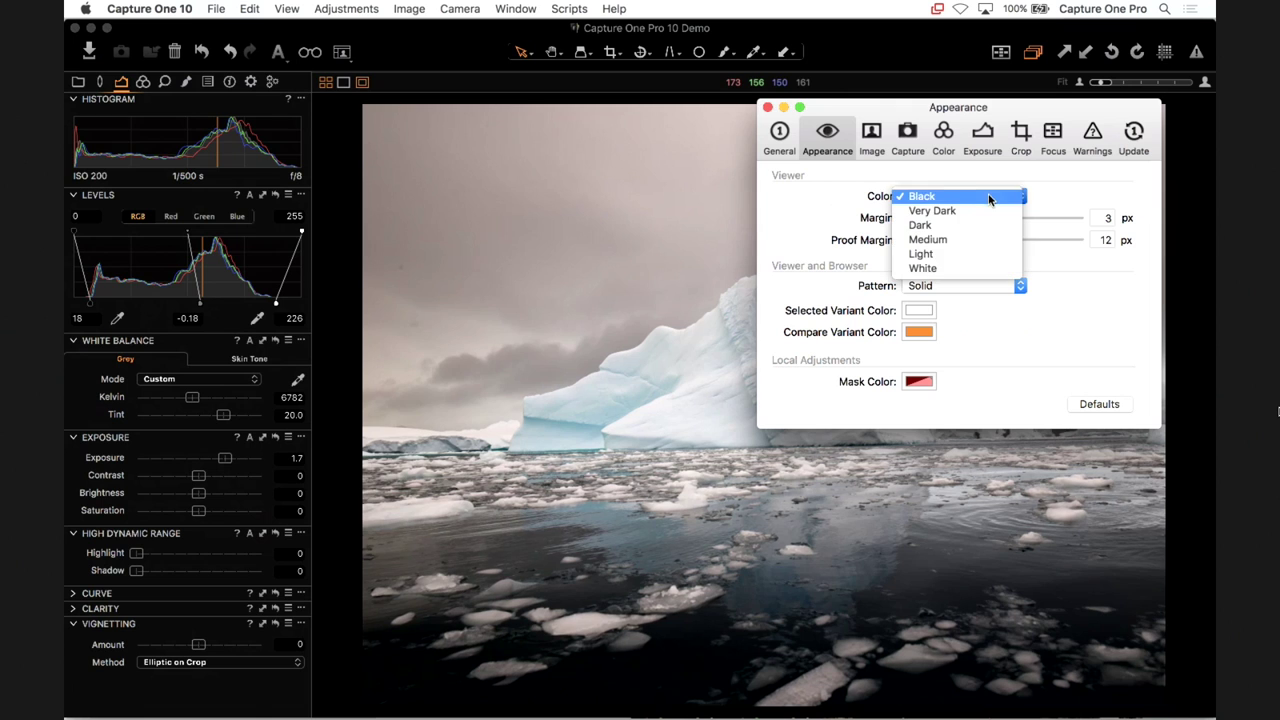
{"action": "left_click", "coordinate": [988, 209]}
{"action": "left_click", "coordinate": [975, 197]}
{"action": "left_click", "coordinate": [975, 210]}
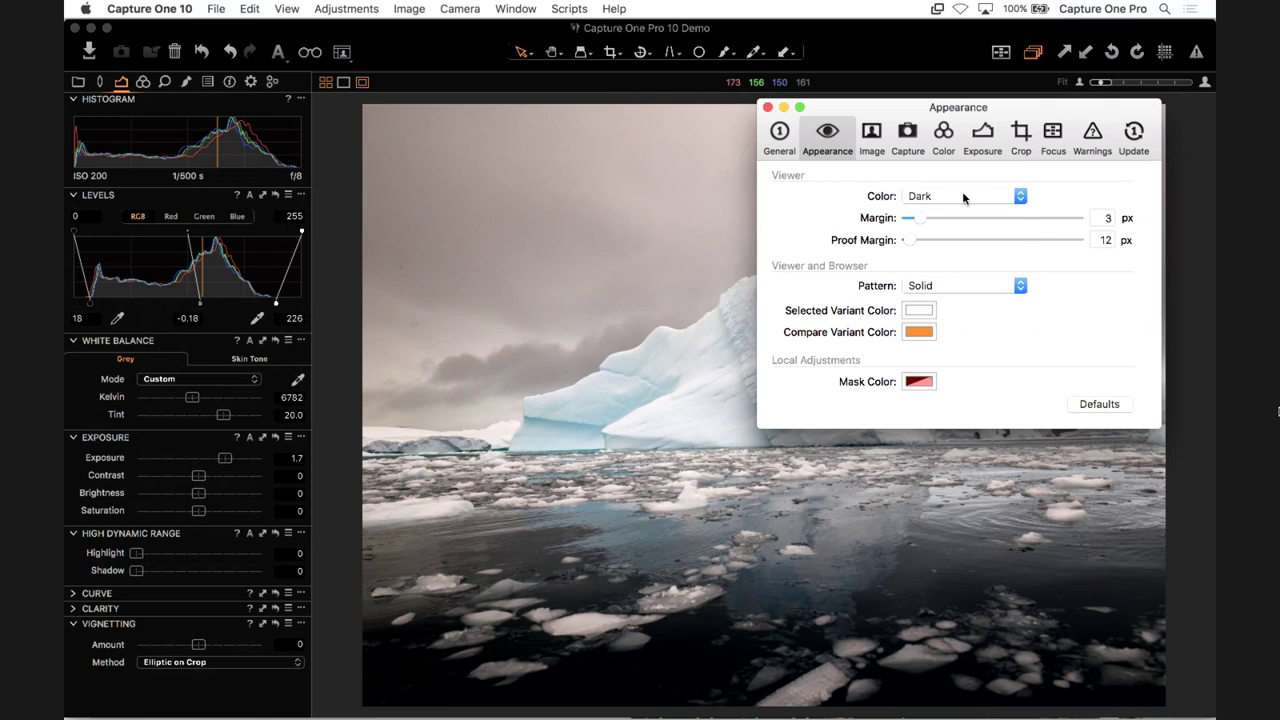
{"action": "left_click", "coordinate": [962, 194]}
{"action": "left_click", "coordinate": [976, 240]}
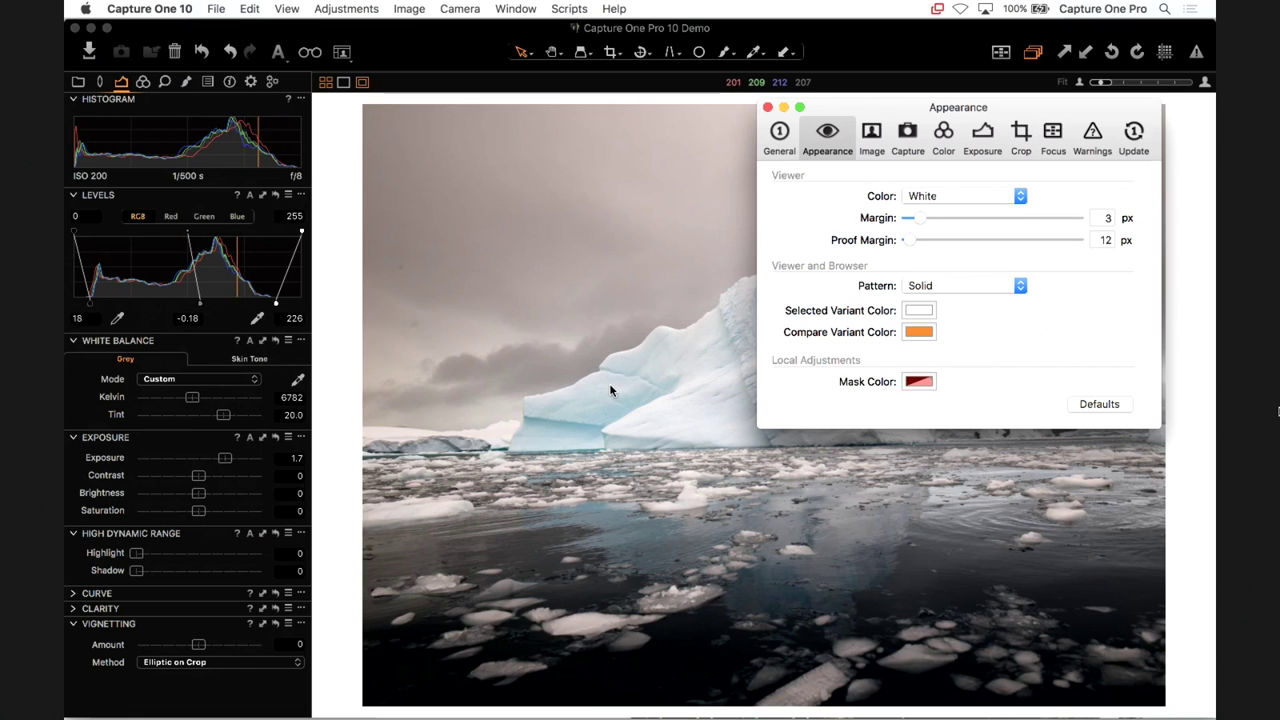
- Set the viewer background color to Very Dark and close the preferences
{"action": "left_click", "coordinate": [950, 196]}
{"action": "left_click", "coordinate": [950, 137]}
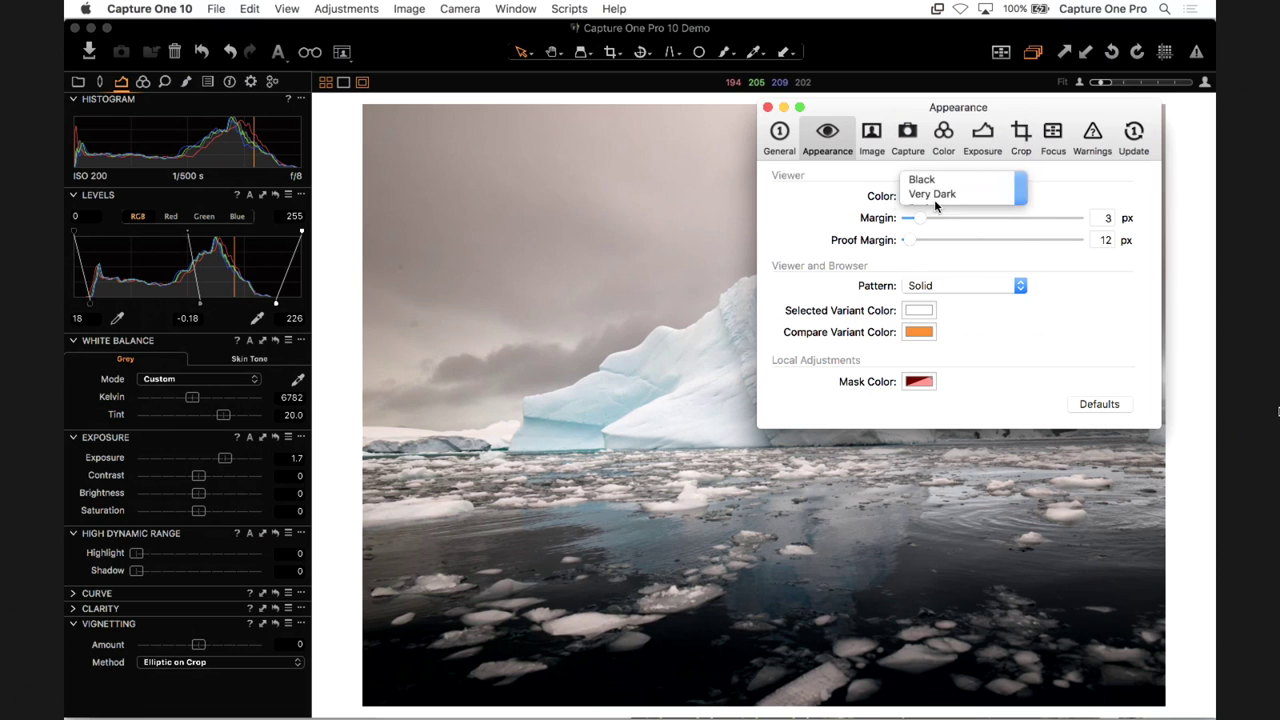
{"action": "left_click", "coordinate": [936, 196]}
{"action": "left_click", "coordinate": [934, 210]}
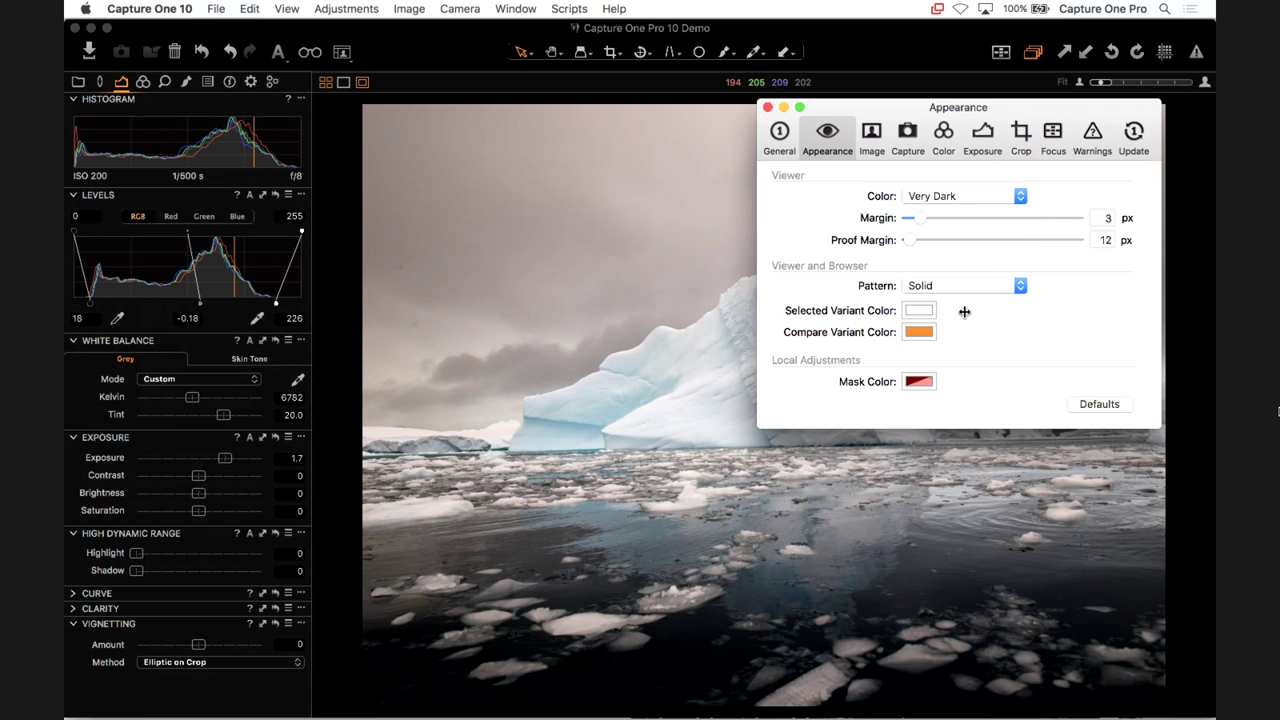
{"action": "left_click", "coordinate": [950, 197]}
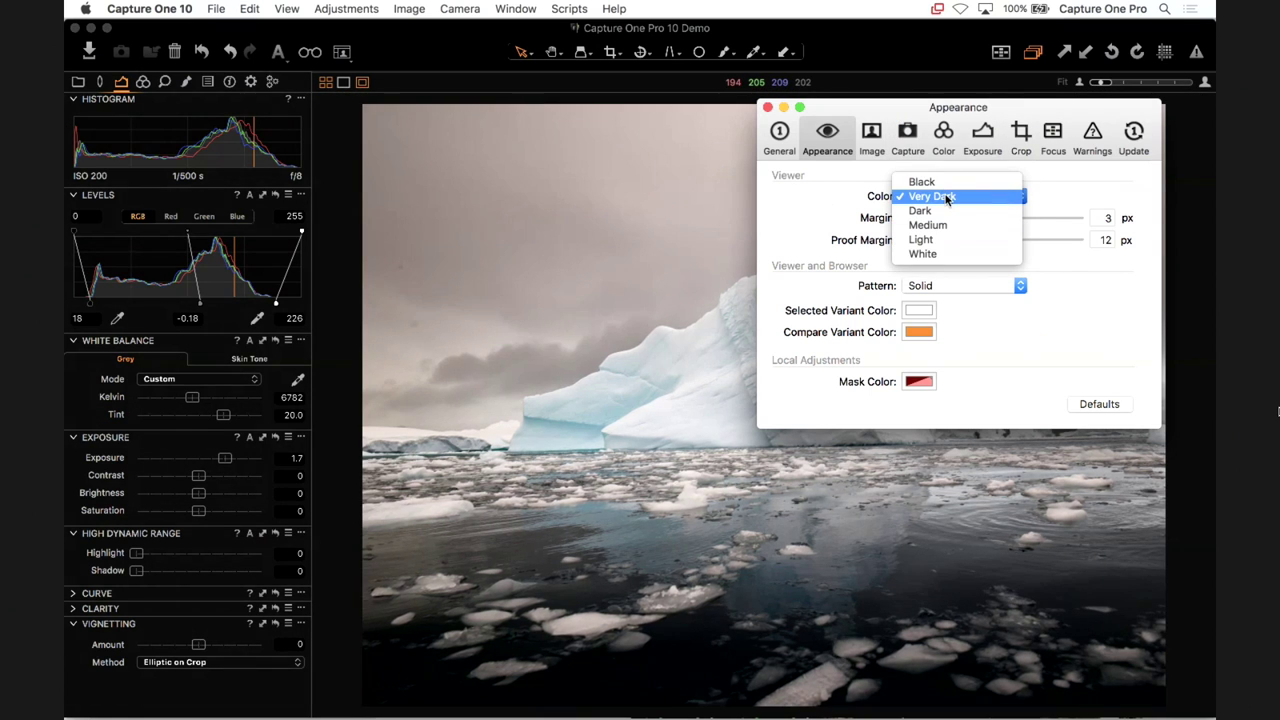
{"action": "left_click", "coordinate": [950, 196]}
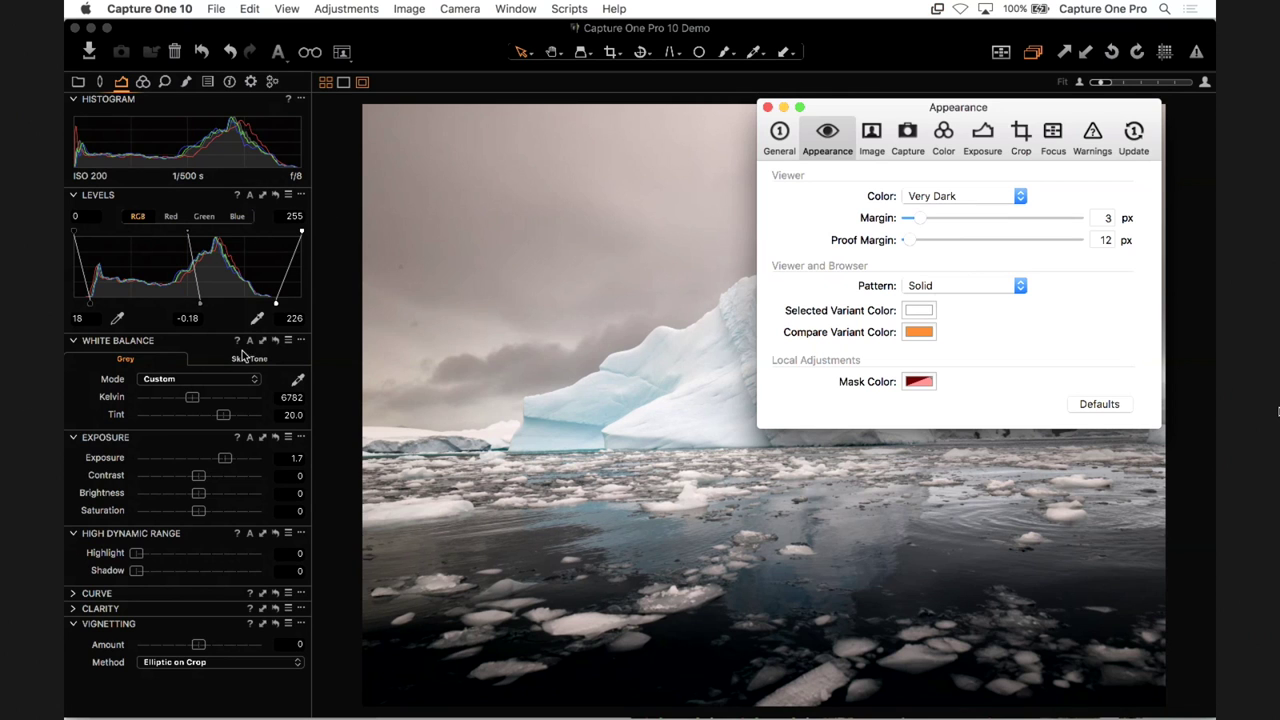
{"action": "left_click", "coordinate": [767, 108]}
- Undock the Color Editor from the Color tools over the viewer, expand it and enlarge the floating tool
{"action": "left_click", "coordinate": [143, 82]}
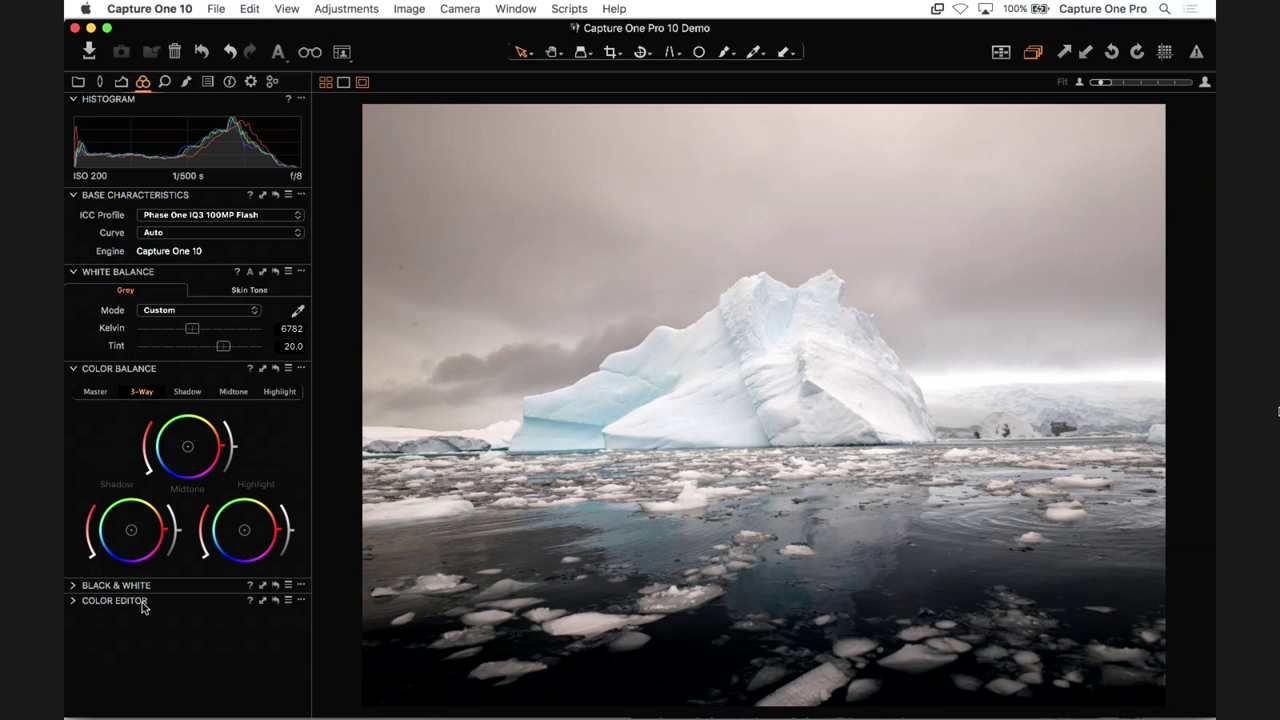
{"action": "left_click_drag", "start_coordinate": [142, 605], "coordinate": [365, 138]}
{"action": "left_click", "coordinate": [347, 123]}
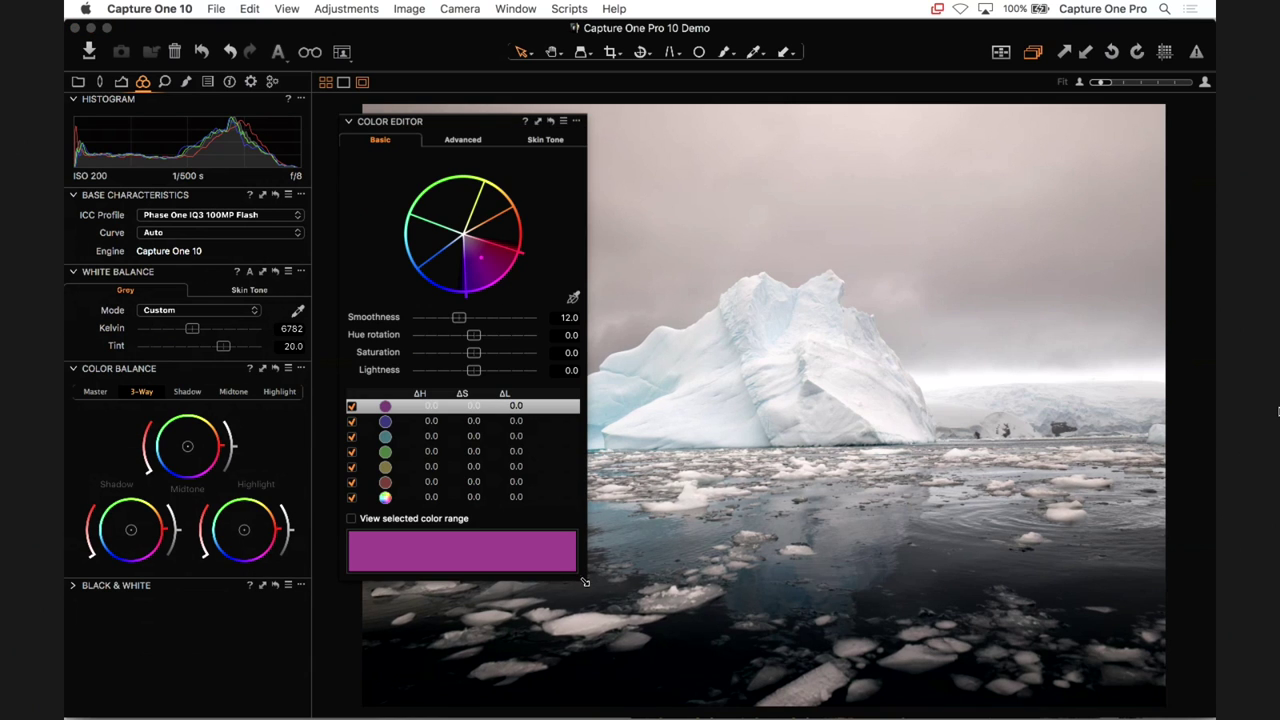
{"action": "mouse_move", "coordinate": [585, 582]}
{"action": "left_mouse_down"}
{"action": "mouse_move", "coordinate": [786, 709]}
{"action": "mouse_move", "coordinate": [583, 578]}
{"action": "left_mouse_up"}
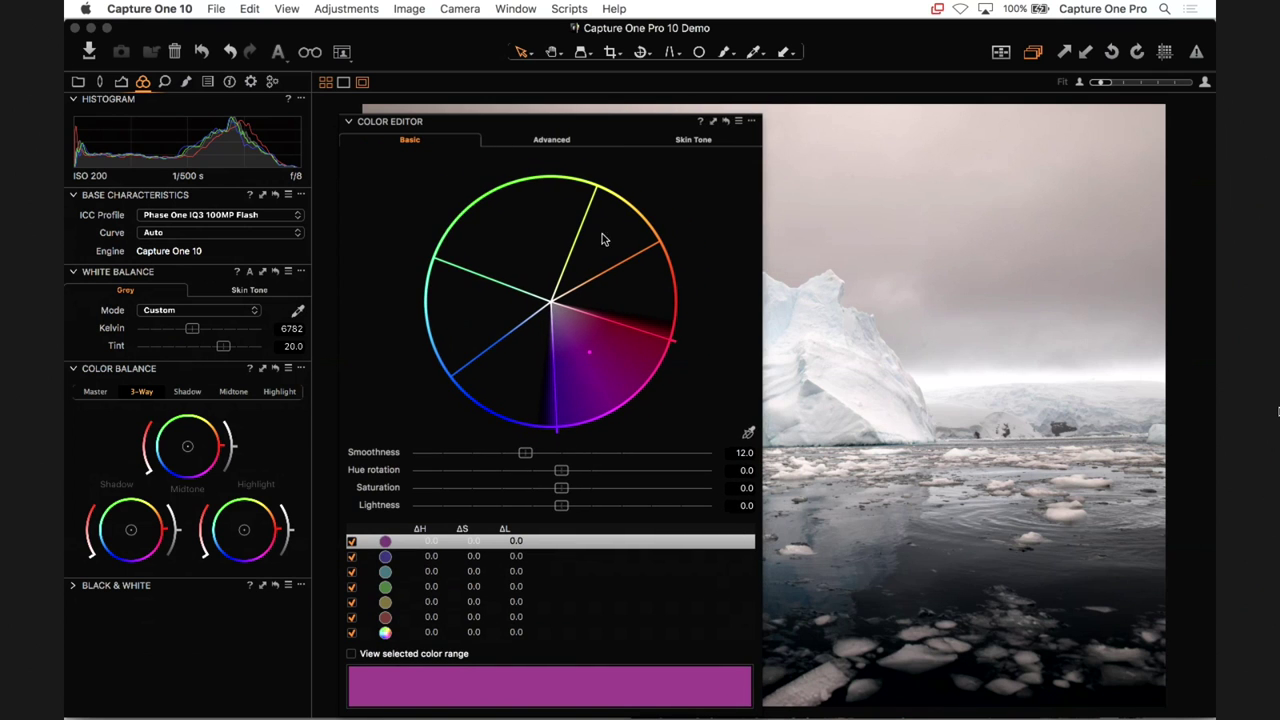
- Shrink the floating Color Editor and dock it among the Color tools between White Balance and Color Balance
{"action": "left_click_drag", "start_coordinate": [525, 128], "coordinate": [492, 71]}
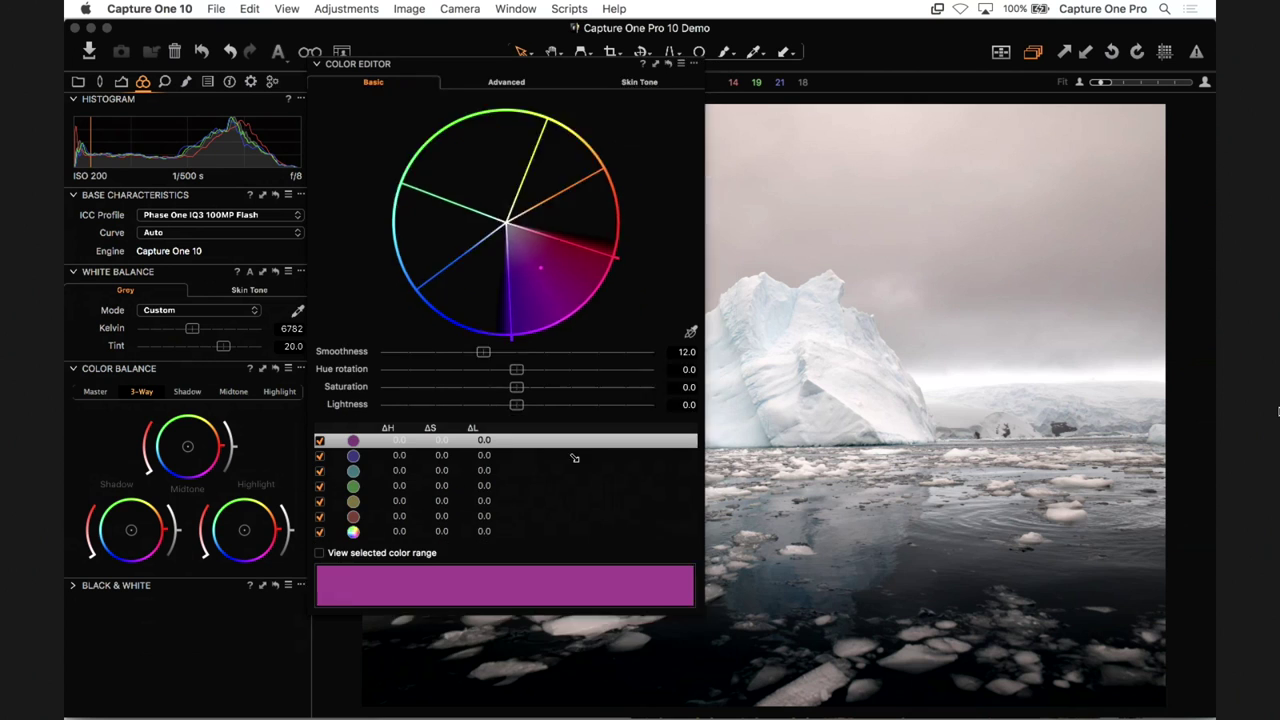
{"action": "left_click_drag", "start_coordinate": [726, 657], "coordinate": [543, 520]}
{"action": "left_click_drag", "start_coordinate": [360, 63], "coordinate": [174, 376]}
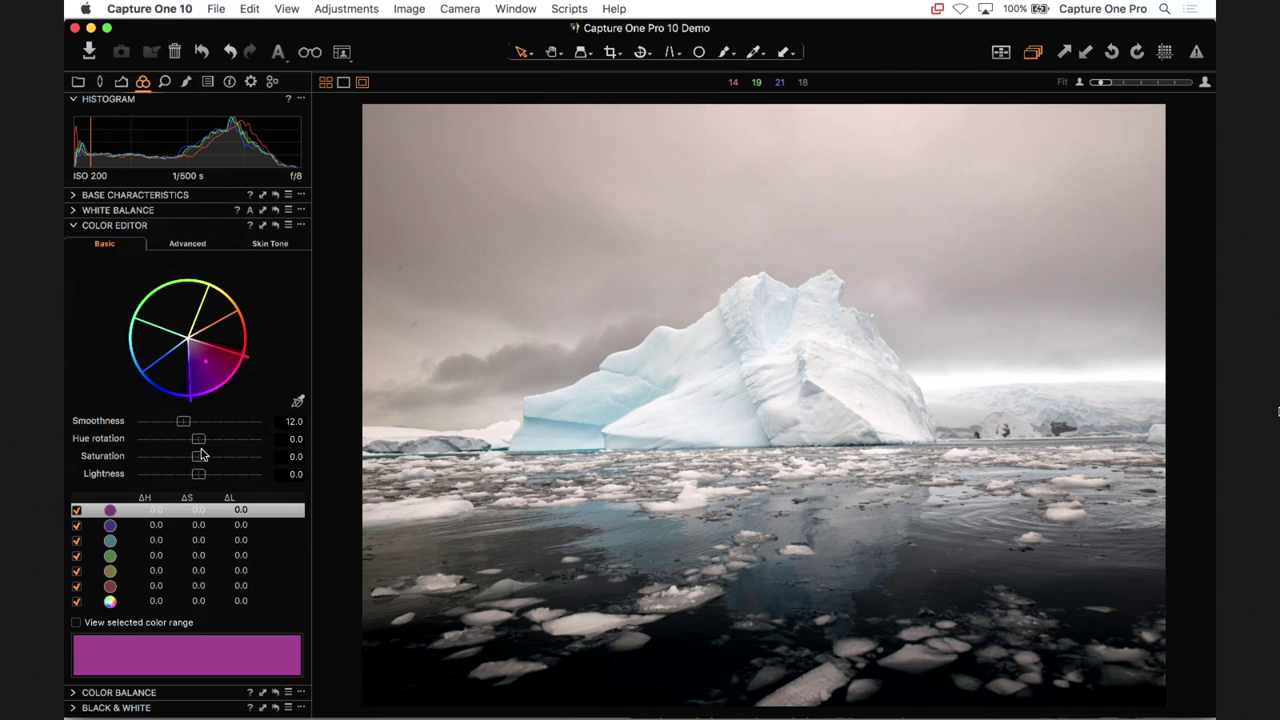
- Undock the Color Balance tool over the viewer, resize it slightly and dock it back above White Balance
{"action": "left_click", "coordinate": [76, 229]}
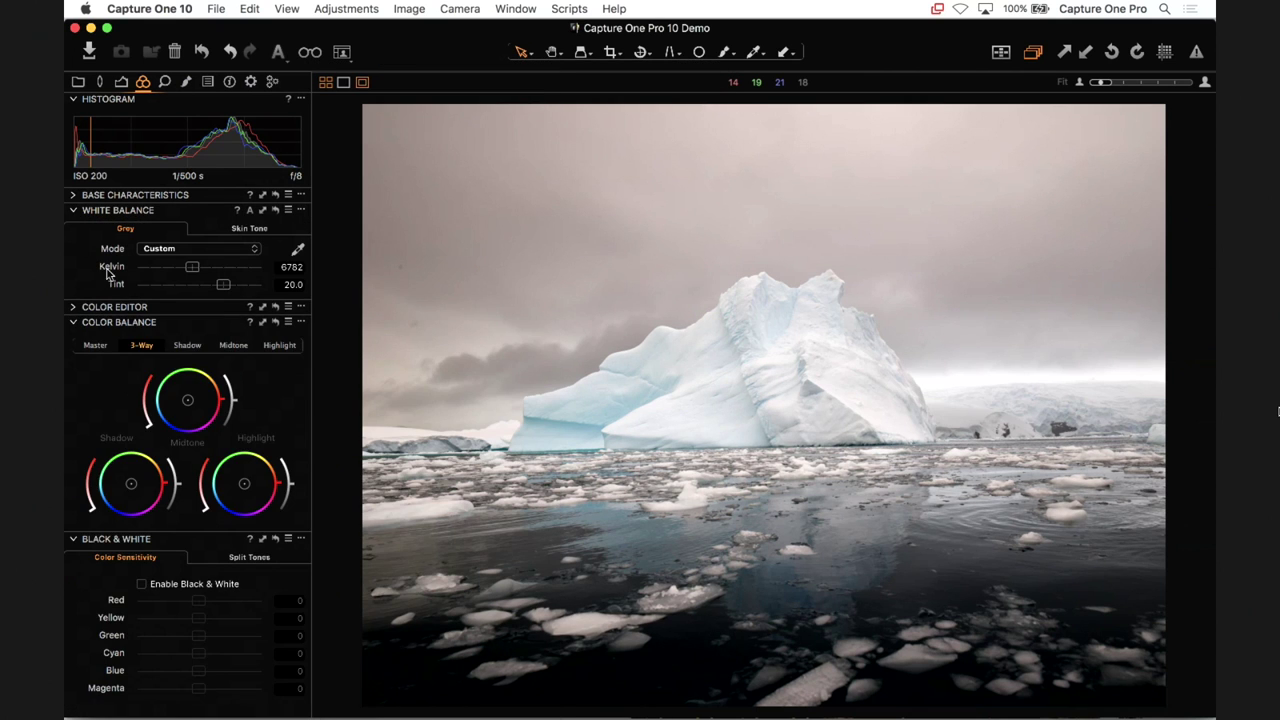
{"action": "left_click_drag", "start_coordinate": [124, 332], "coordinate": [442, 112]}
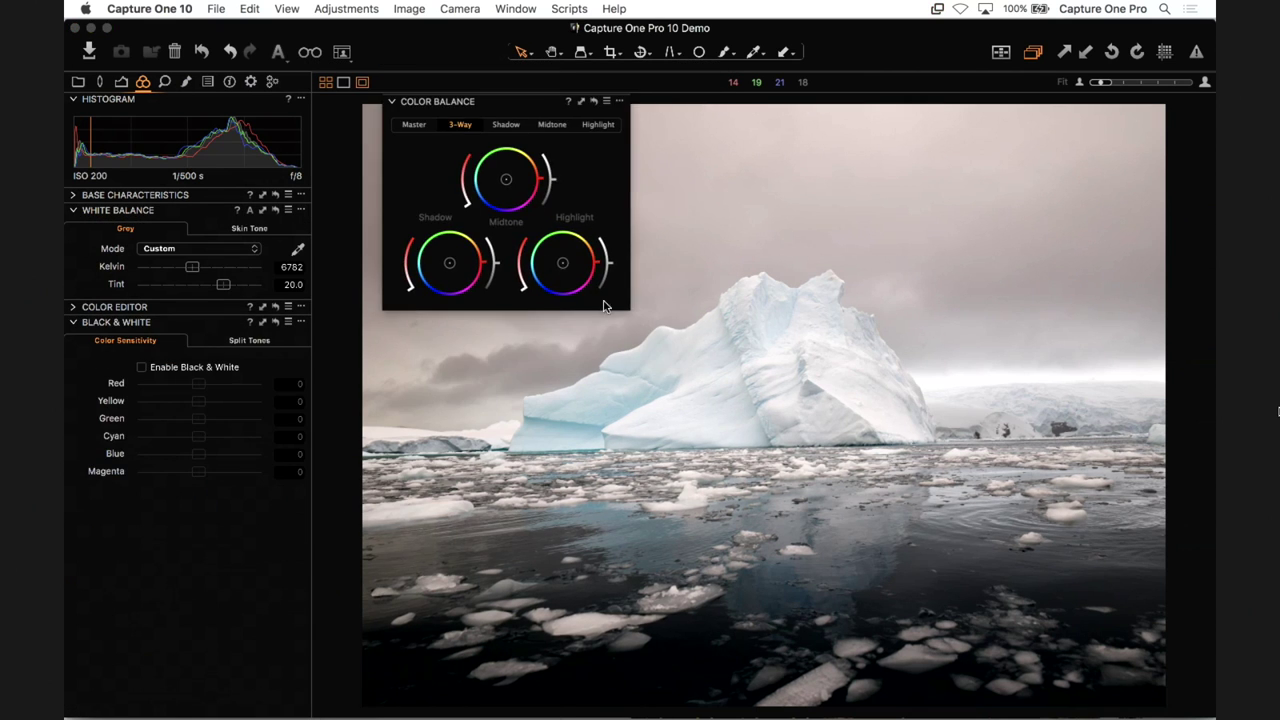
{"action": "mouse_move", "coordinate": [624, 308]}
{"action": "left_mouse_down"}
{"action": "mouse_move", "coordinate": [1065, 612]}
{"action": "mouse_move", "coordinate": [614, 323]}
{"action": "left_mouse_up"}
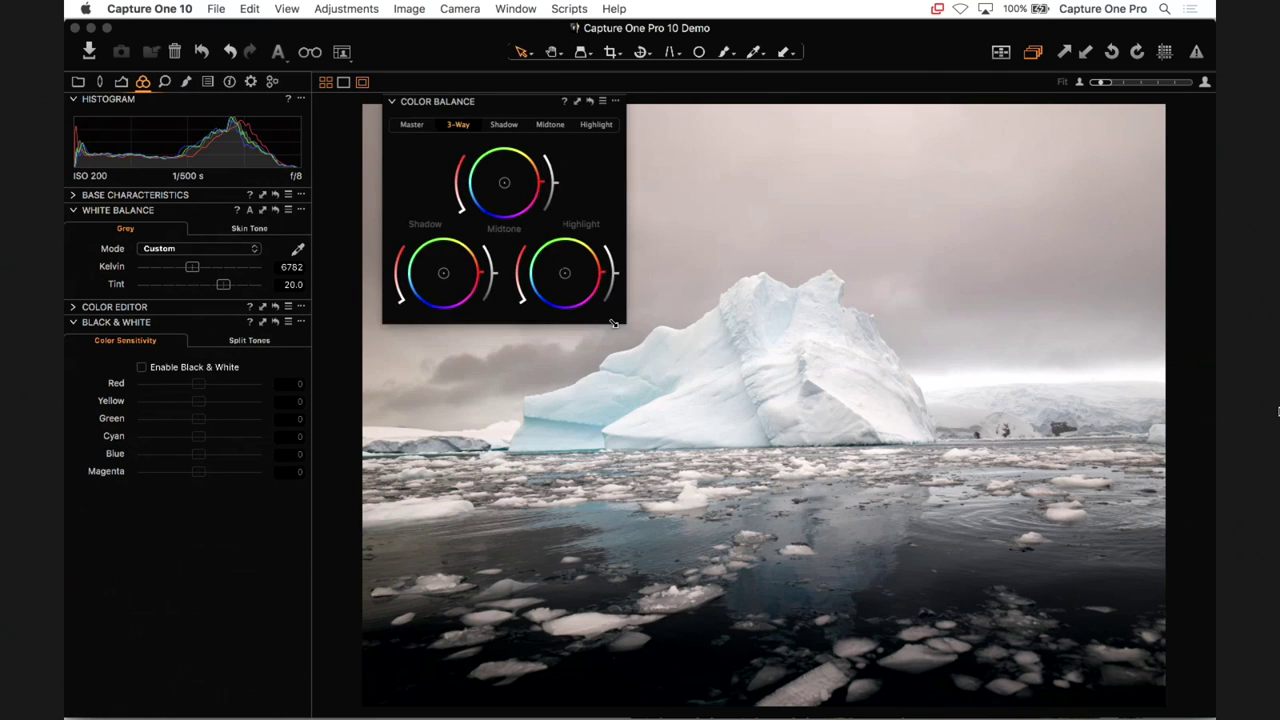
{"action": "left_click_drag", "start_coordinate": [470, 104], "coordinate": [160, 205]}
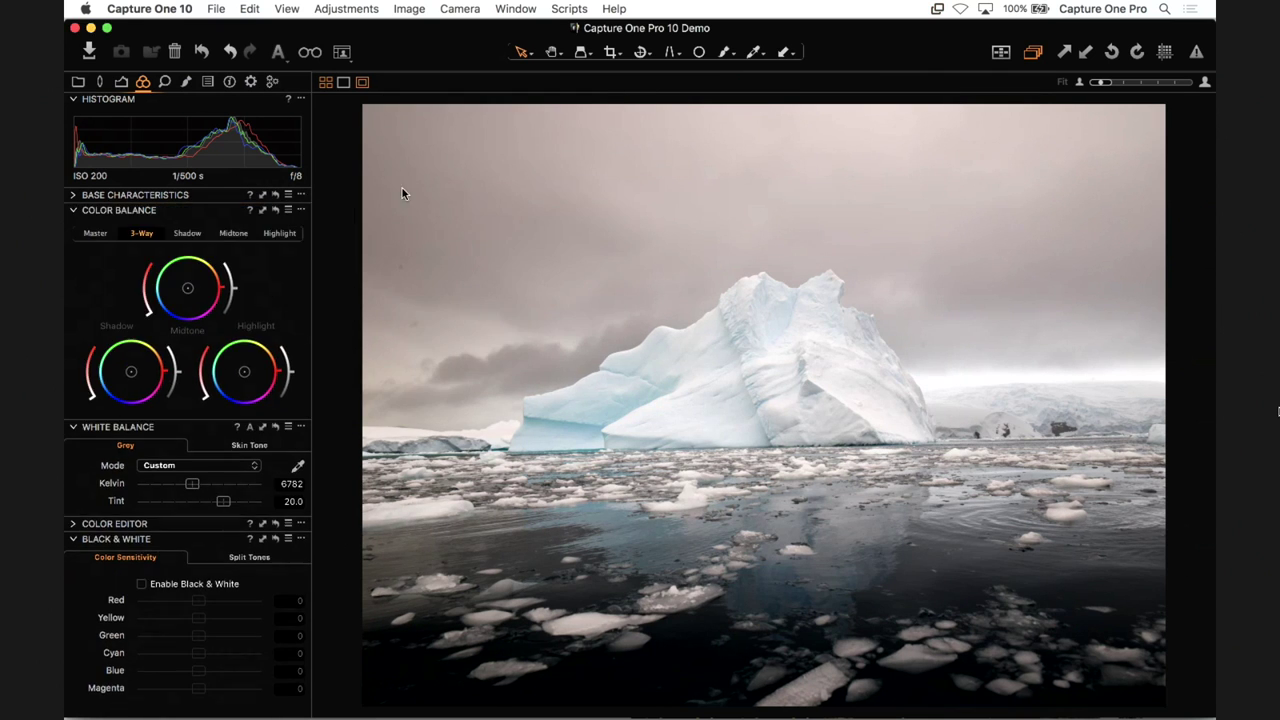
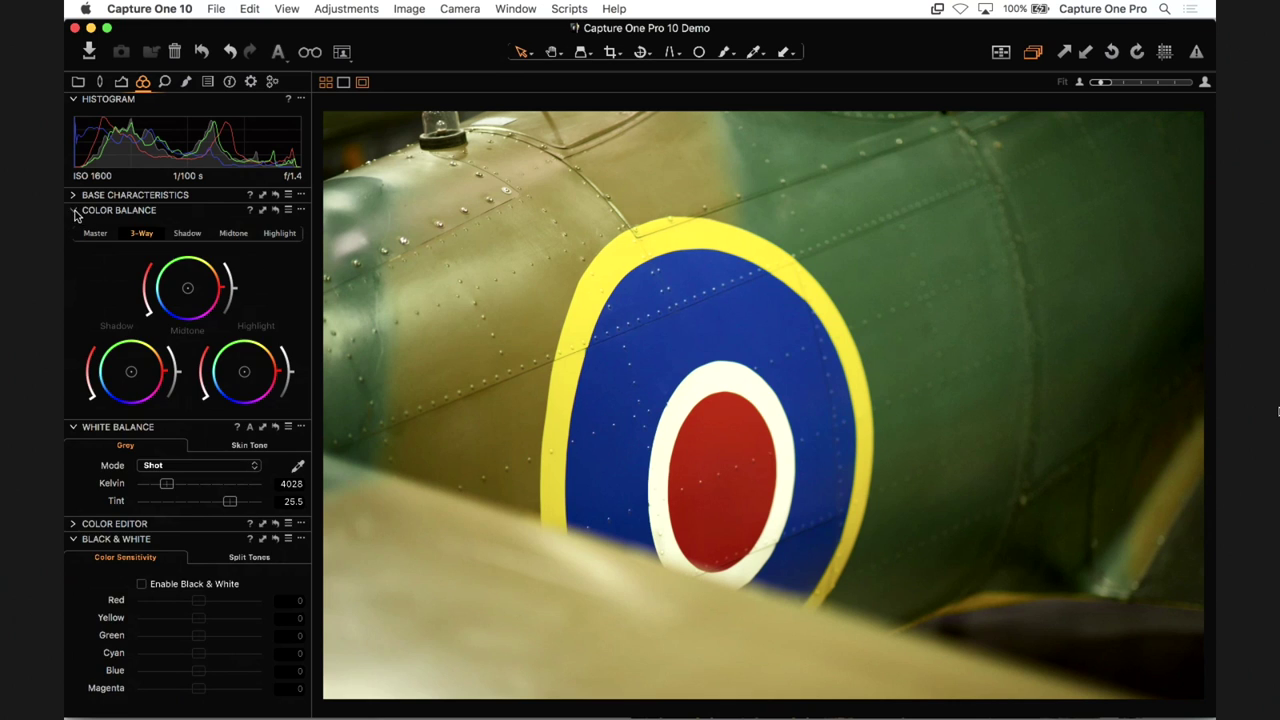
- Collapse Color Balance, move the Color Editor above the Histogram and reset all Color Editor adjustments
{"action": "left_click", "coordinate": [75, 212]}
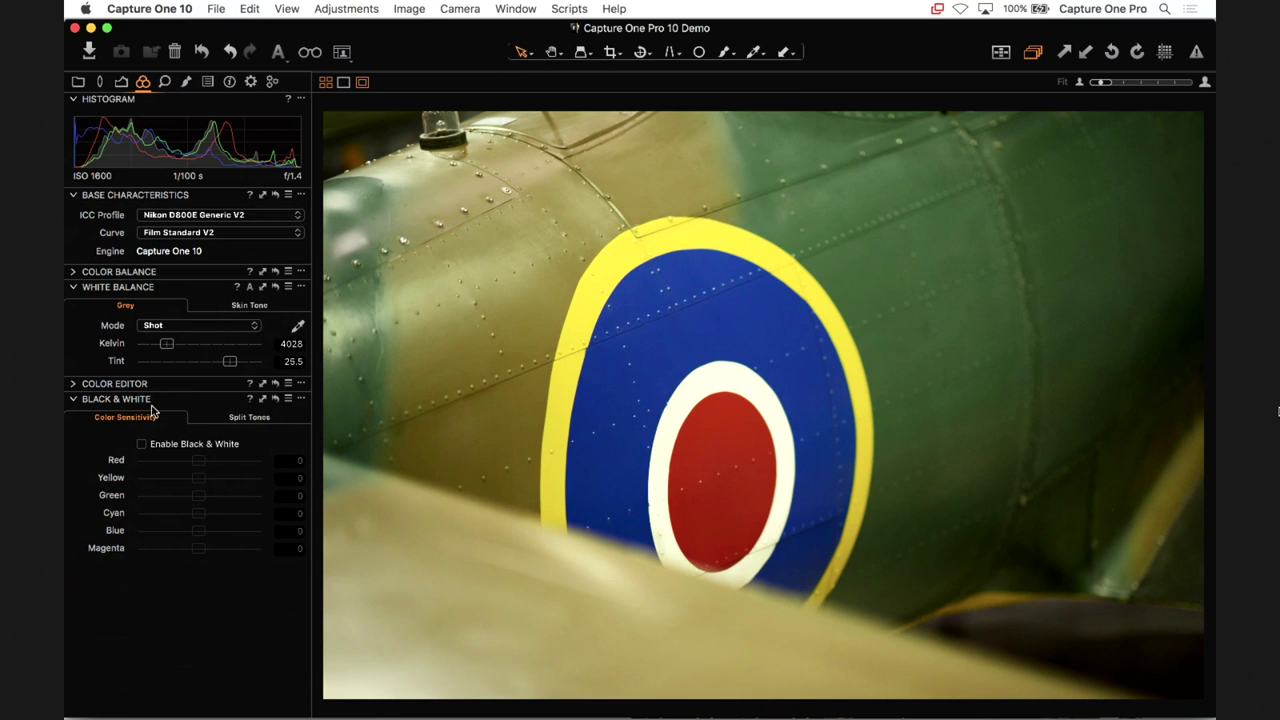
{"action": "left_click_drag", "start_coordinate": [94, 389], "coordinate": [82, 108]}
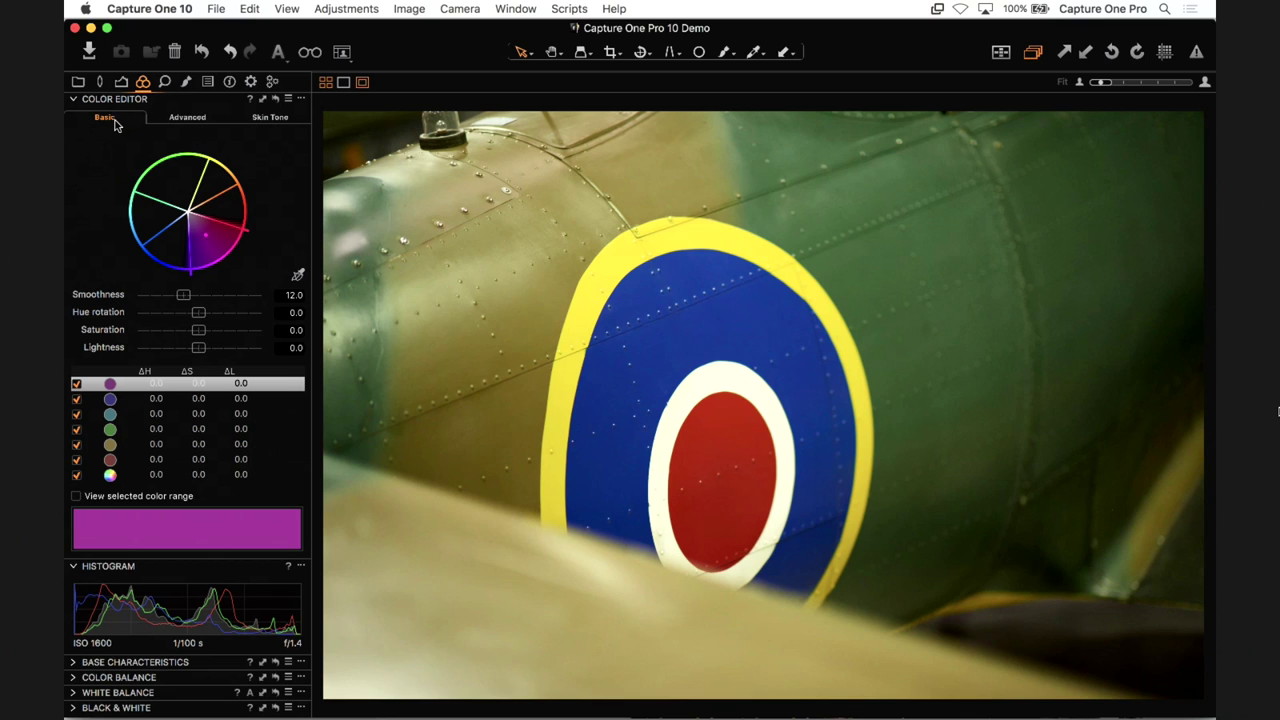
{"action": "left_click", "coordinate": [188, 117]}
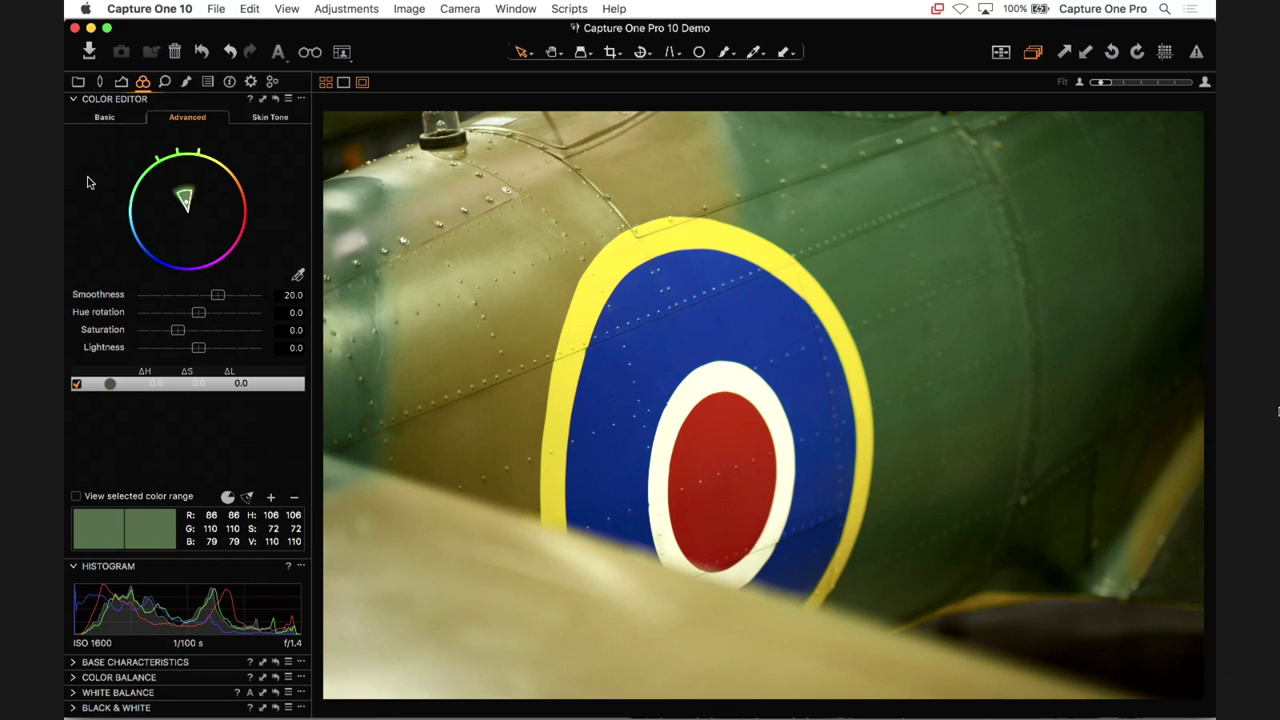
{"action": "left_click", "coordinate": [277, 100]}
{"action": "left_click", "coordinate": [104, 118]}
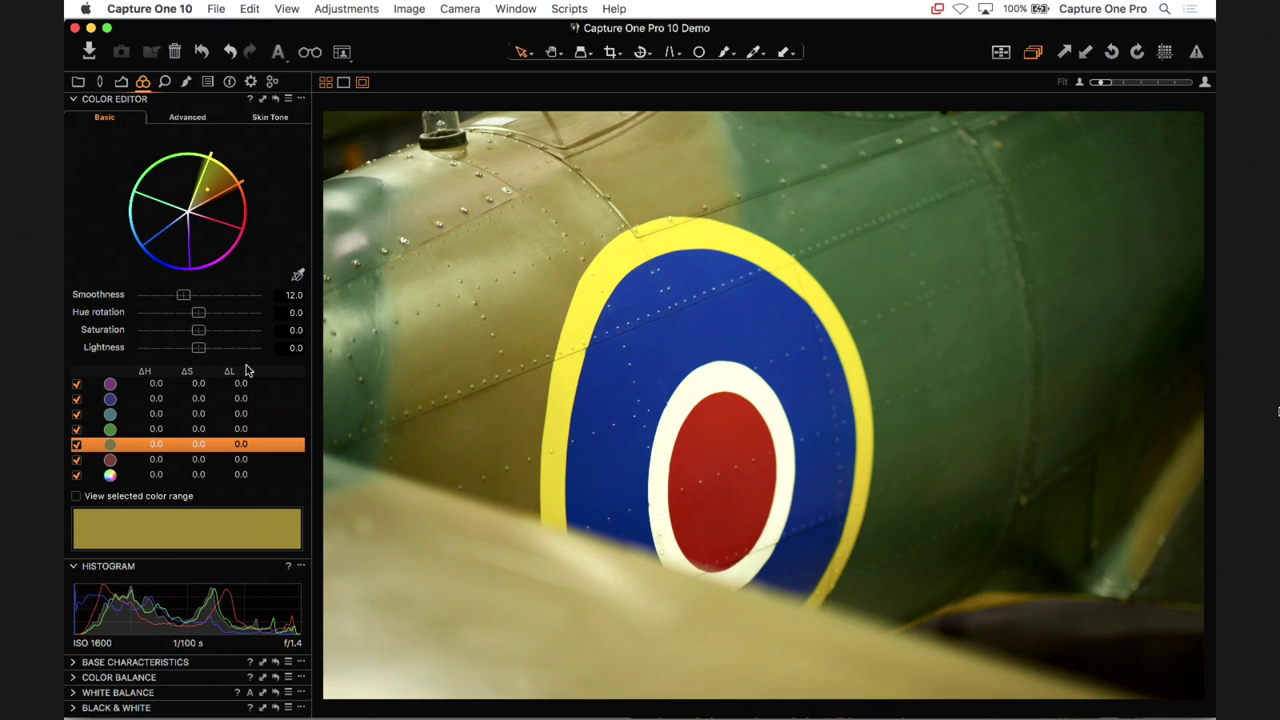
- Pick the roundel's yellow ring as an advanced Color Editor range and turn on the view of the selected color range
{"action": "left_click", "coordinate": [187, 117]}
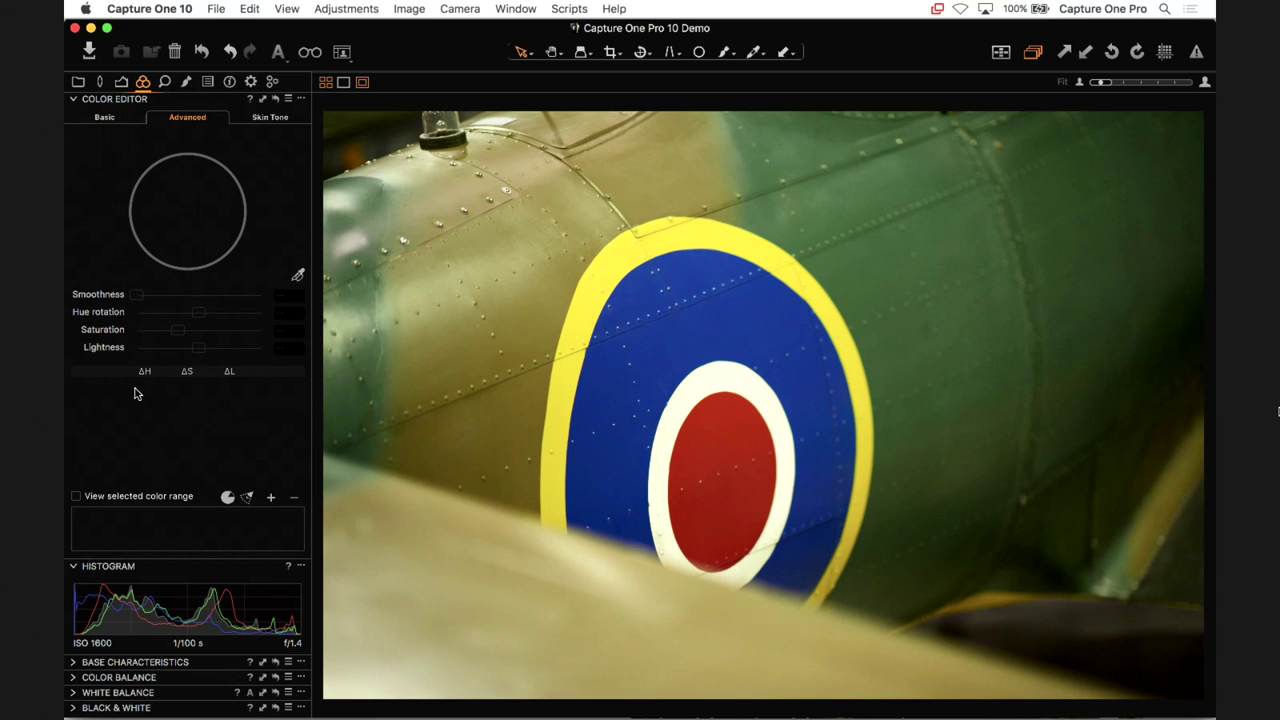
{"action": "left_click", "coordinate": [298, 277]}
{"action": "left_click", "coordinate": [710, 231]}
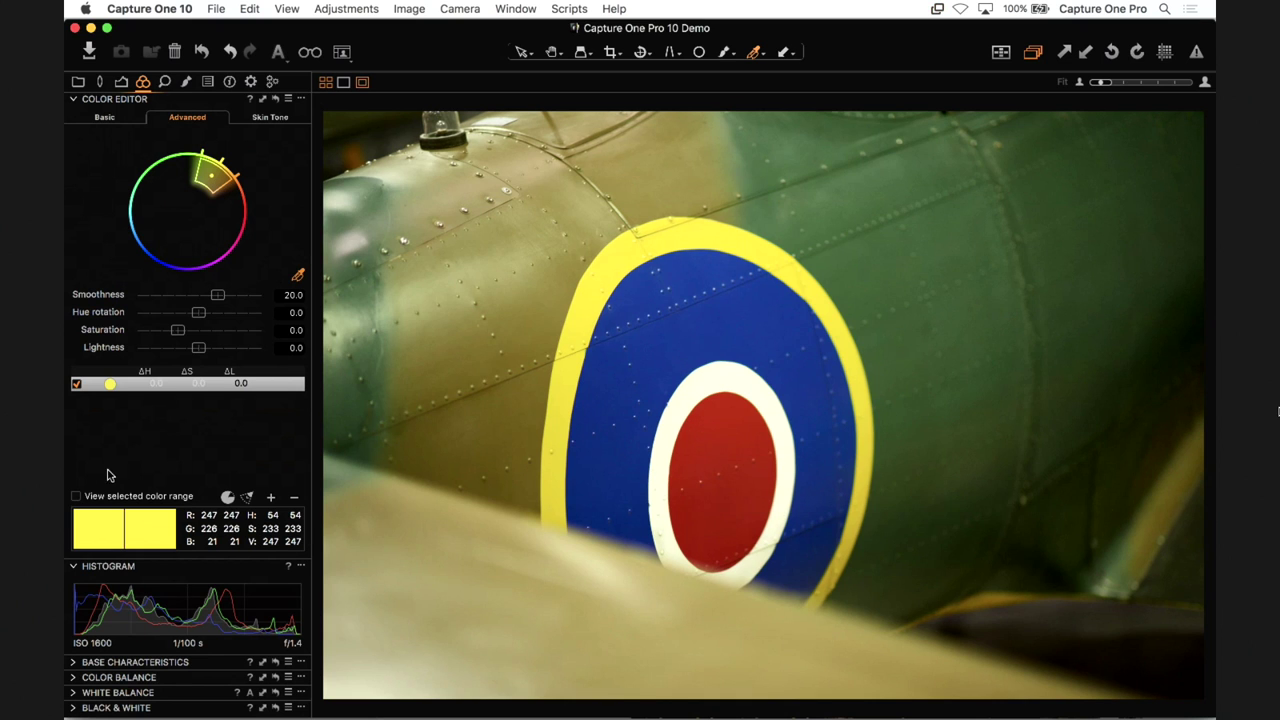
{"action": "left_click", "coordinate": [77, 497]}
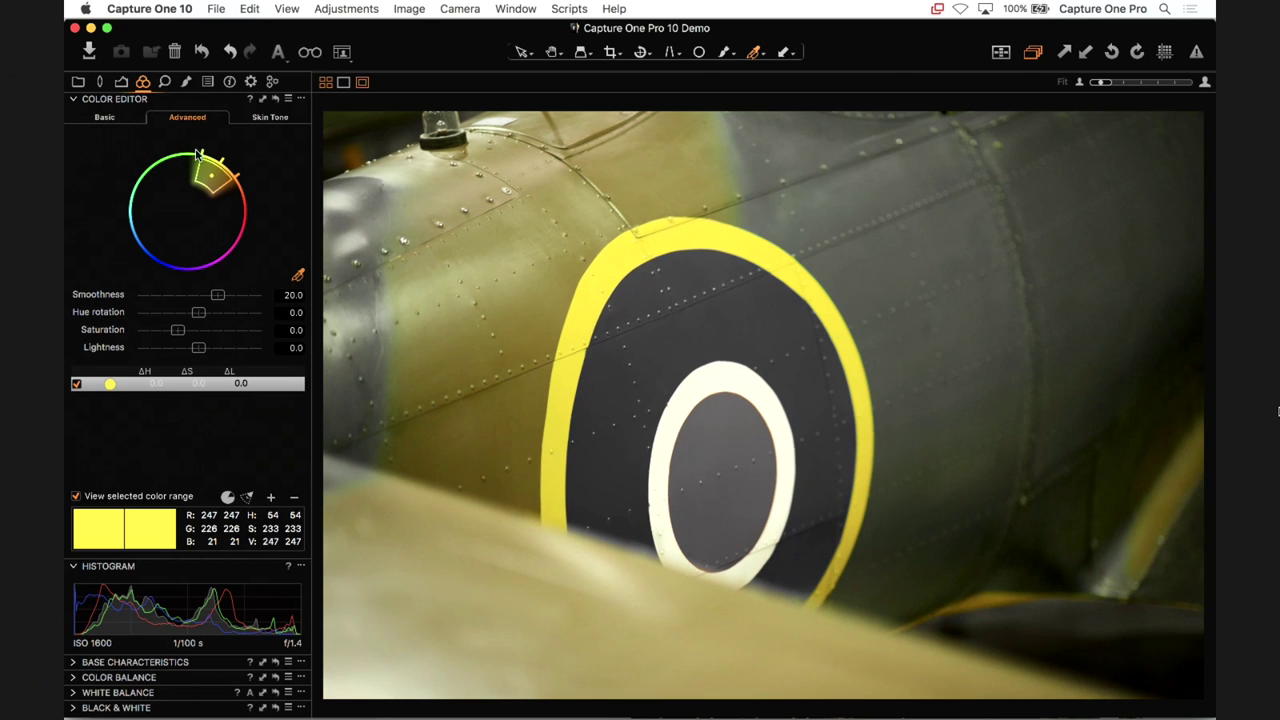
- Undock and enlarge the Color Editor, and tighten the yellow range to a small patch around the picked color
{"action": "left_click_drag", "start_coordinate": [165, 100], "coordinate": [205, 37]}
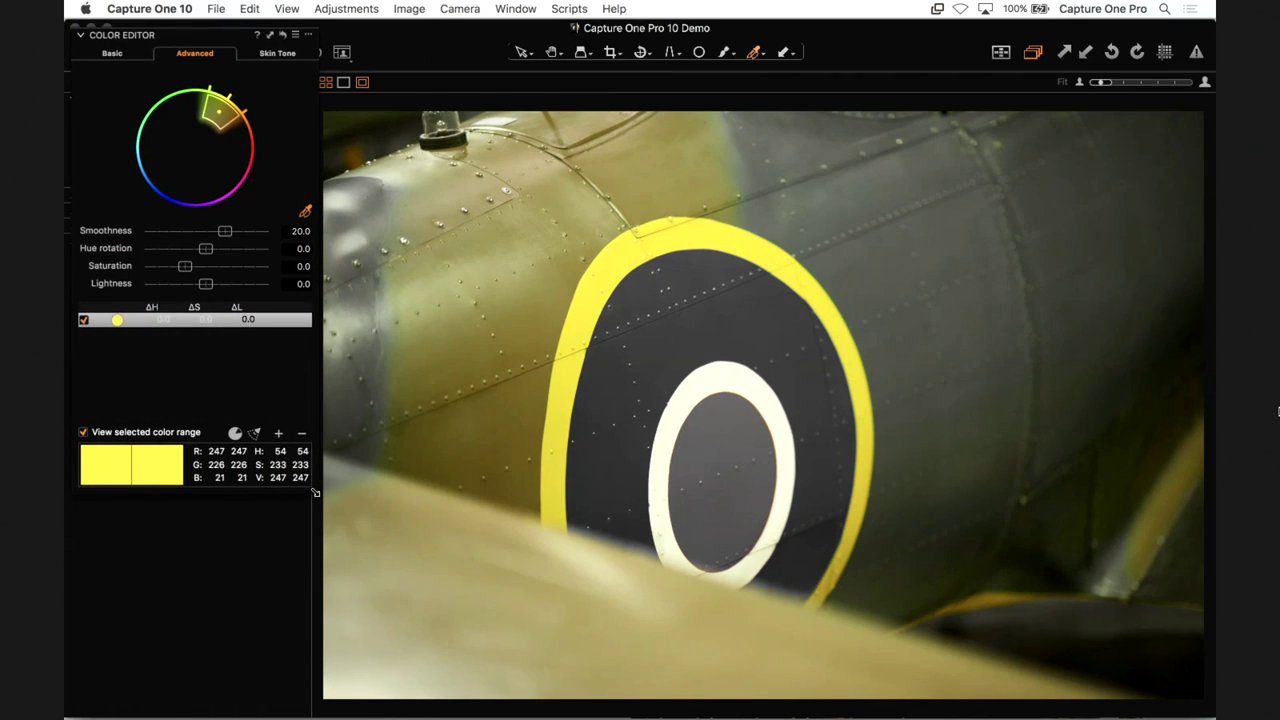
{"action": "left_click_drag", "start_coordinate": [315, 492], "coordinate": [476, 580]}
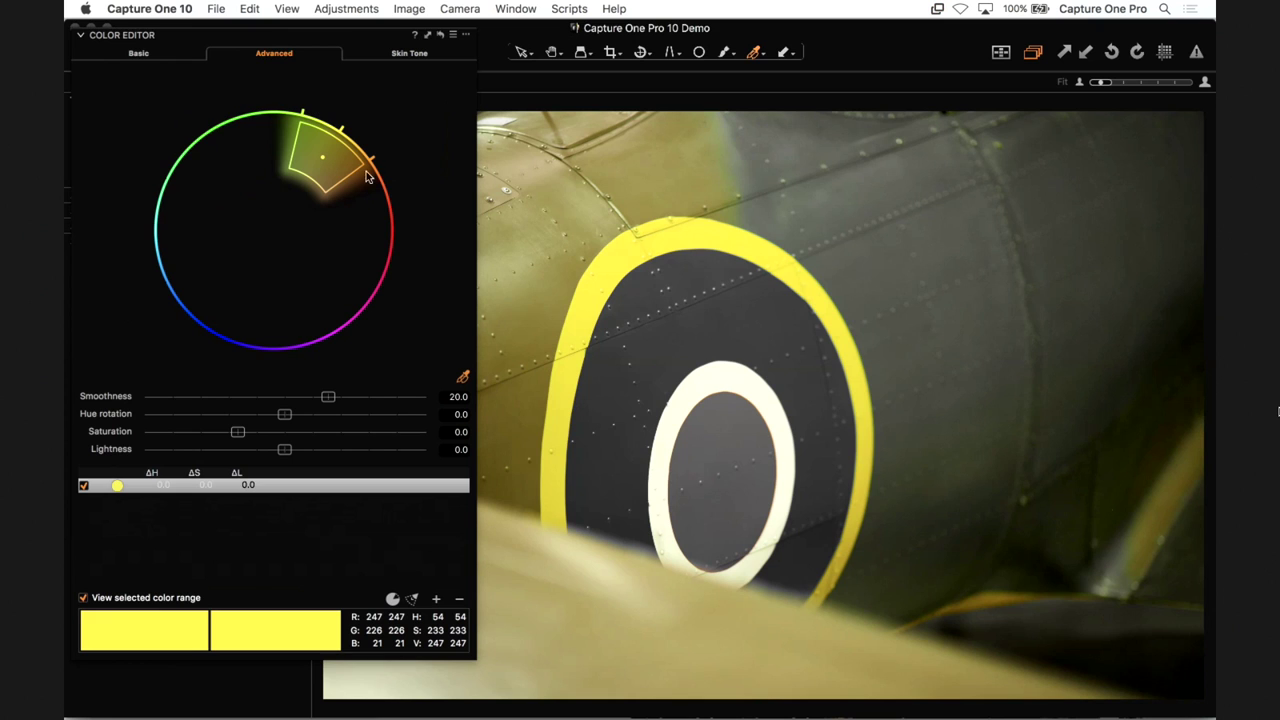
{"action": "left_click_drag", "start_coordinate": [290, 140], "coordinate": [306, 144]}
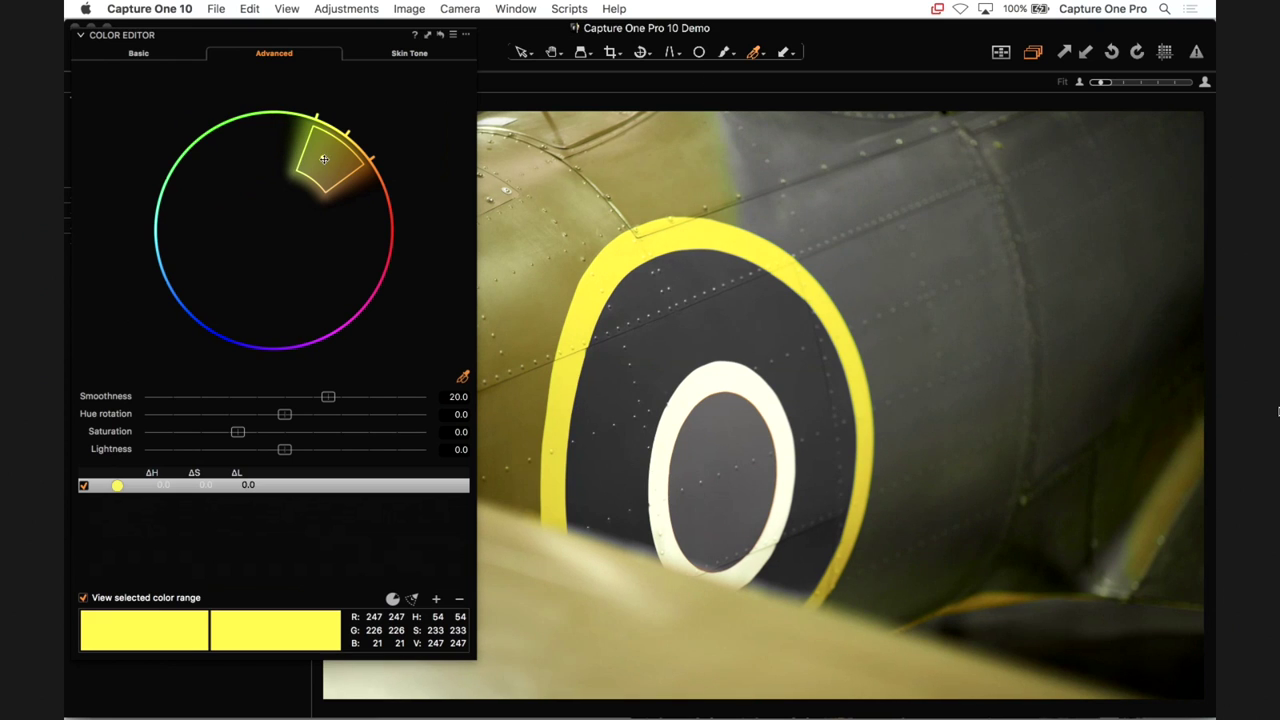
{"action": "left_click_drag", "start_coordinate": [324, 159], "coordinate": [332, 166]}
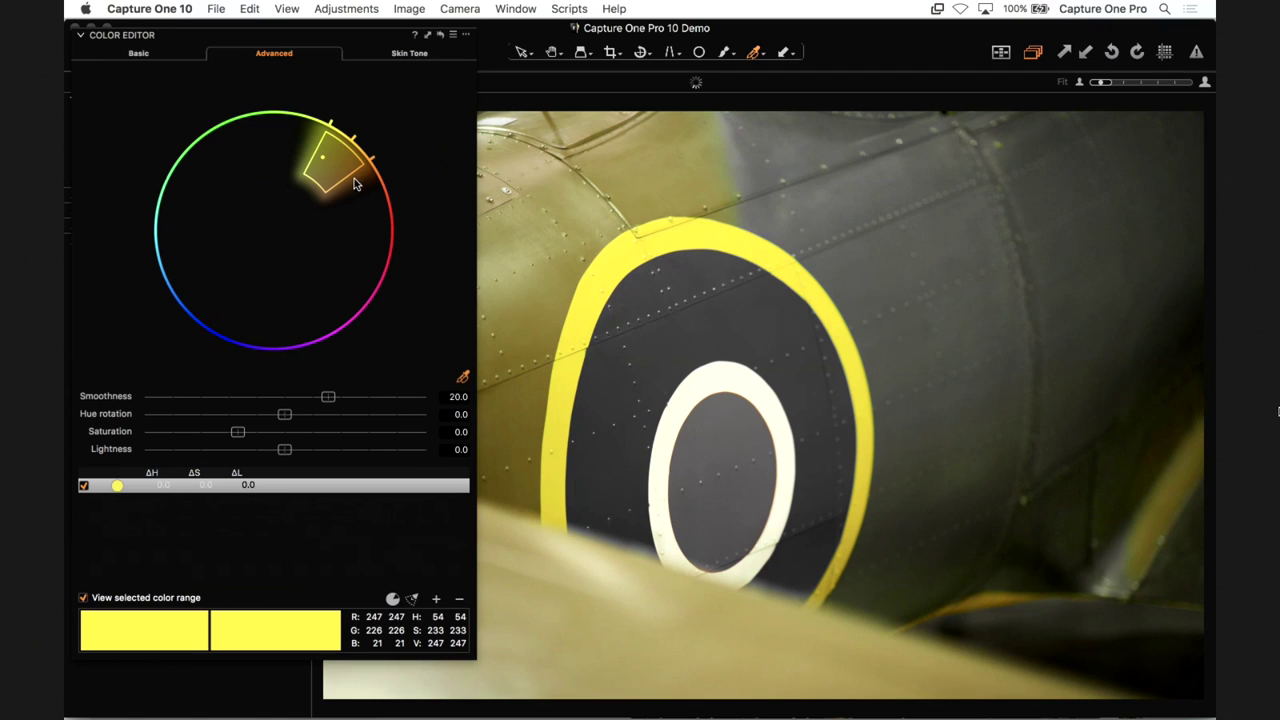
{"action": "left_click_drag", "start_coordinate": [207, 36], "coordinate": [922, 45]}
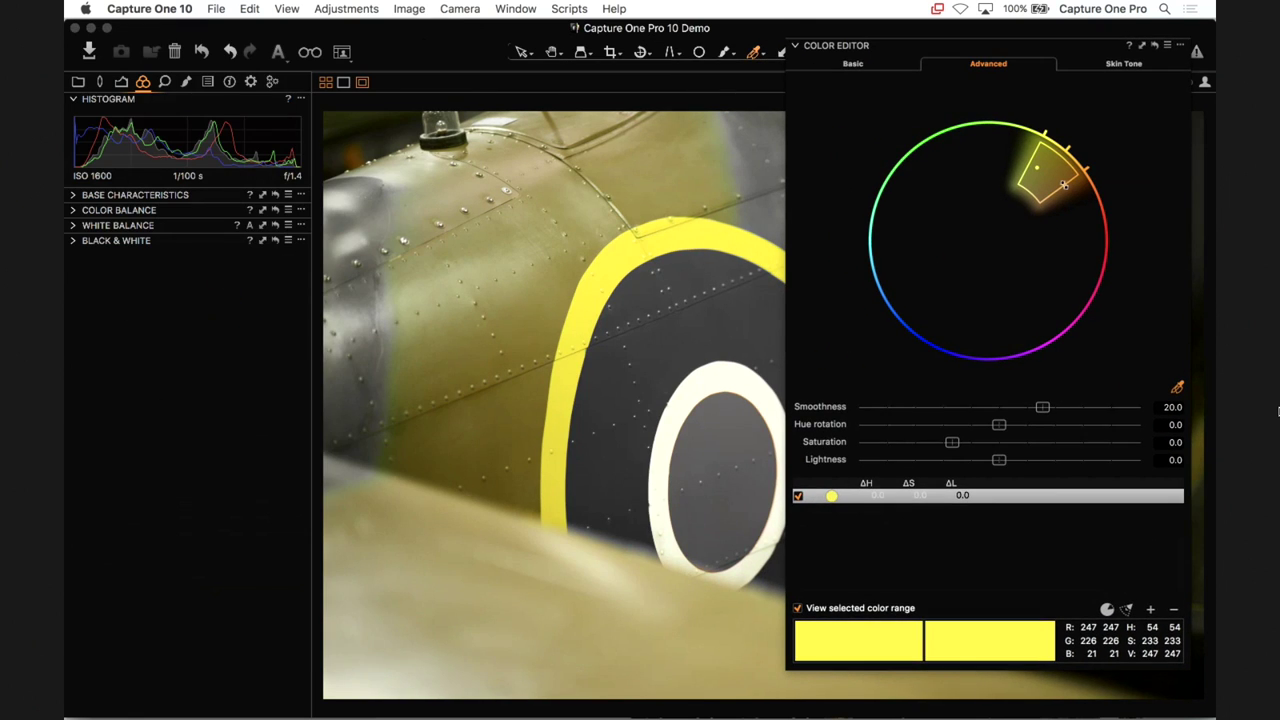
{"action": "left_click_drag", "start_coordinate": [1064, 185], "coordinate": [1024, 168]}
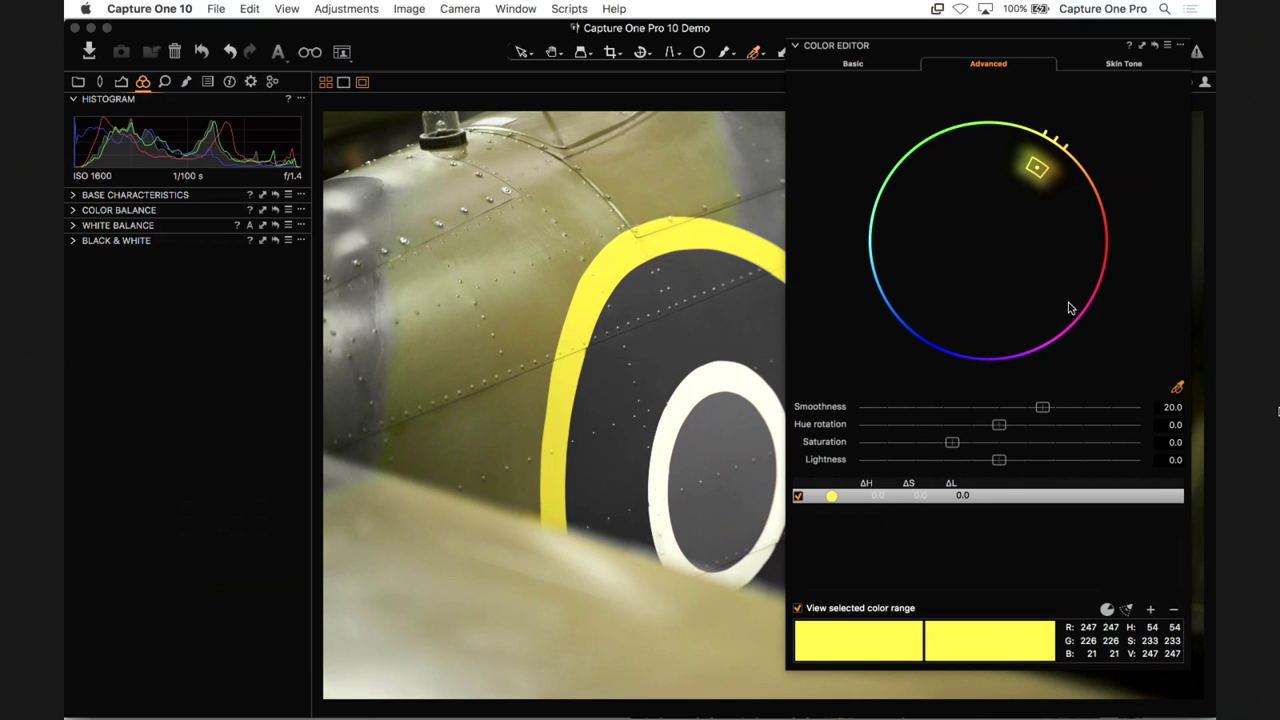
- Lower the yellow range's Smoothness to 2.2
{"action": "left_click_drag", "start_coordinate": [1042, 409], "coordinate": [880, 409]}
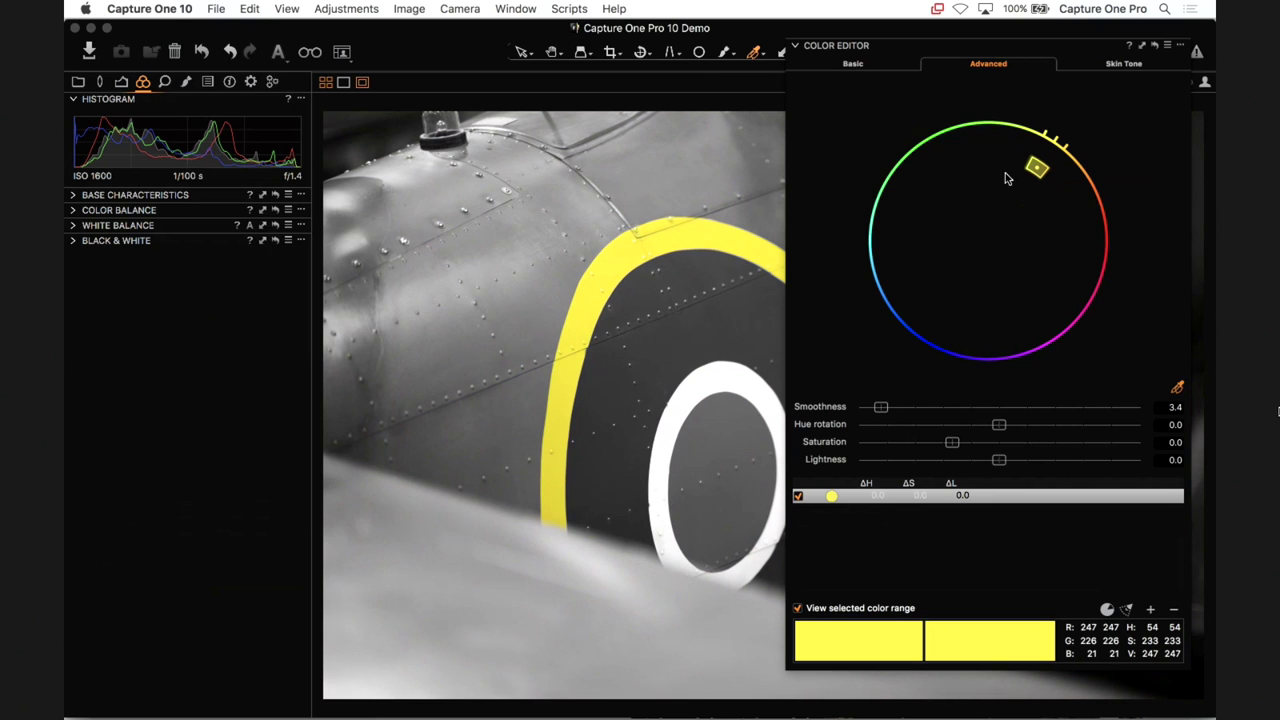
{"action": "left_click_drag", "start_coordinate": [881, 407], "coordinate": [962, 408]}
{"action": "left_click_drag", "start_coordinate": [1015, 409], "coordinate": [870, 408]}
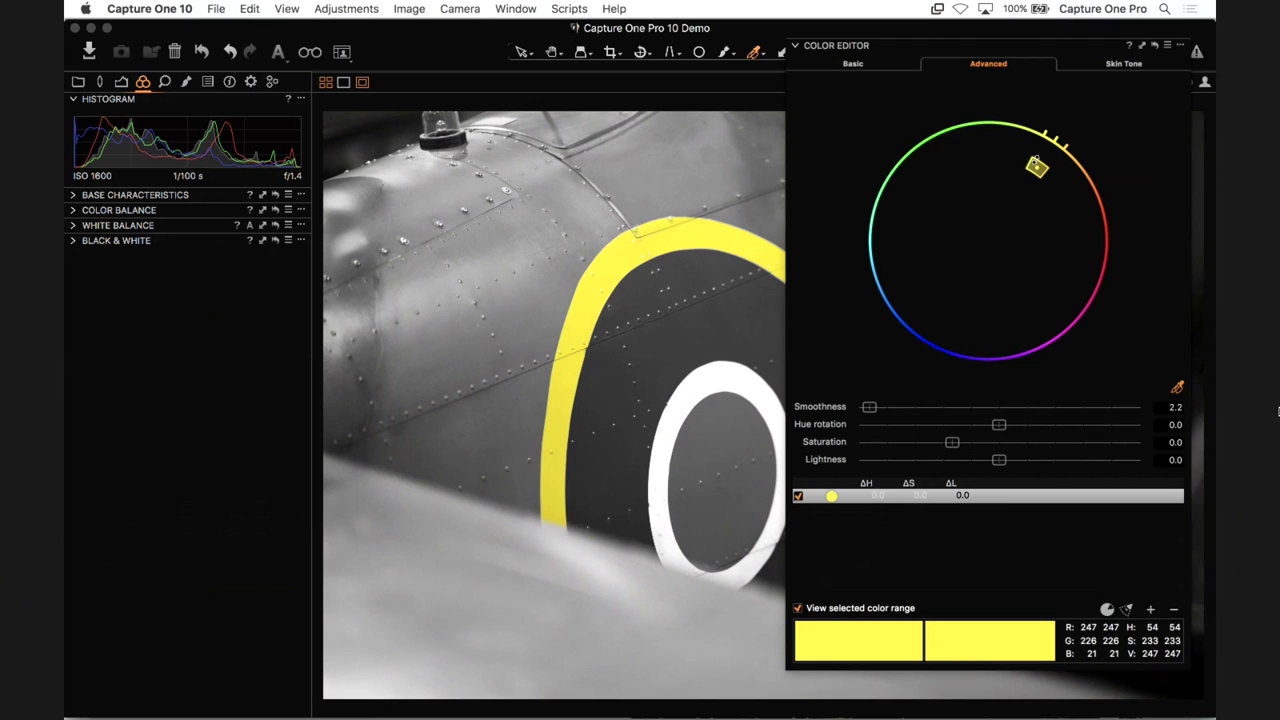
- Try extending the yellow range to the color wheel's center and pull it back to a small patch around the picked color
{"action": "mouse_move", "coordinate": [1045, 145]}
{"action": "mouse_move", "coordinate": [1041, 148]}
{"action": "left_mouse_down"}
{"action": "mouse_move", "coordinate": [966, 156]}
{"action": "mouse_move", "coordinate": [1050, 152]}
{"action": "left_mouse_up"}
{"action": "left_click_drag", "start_coordinate": [1036, 170], "coordinate": [1044, 160]}
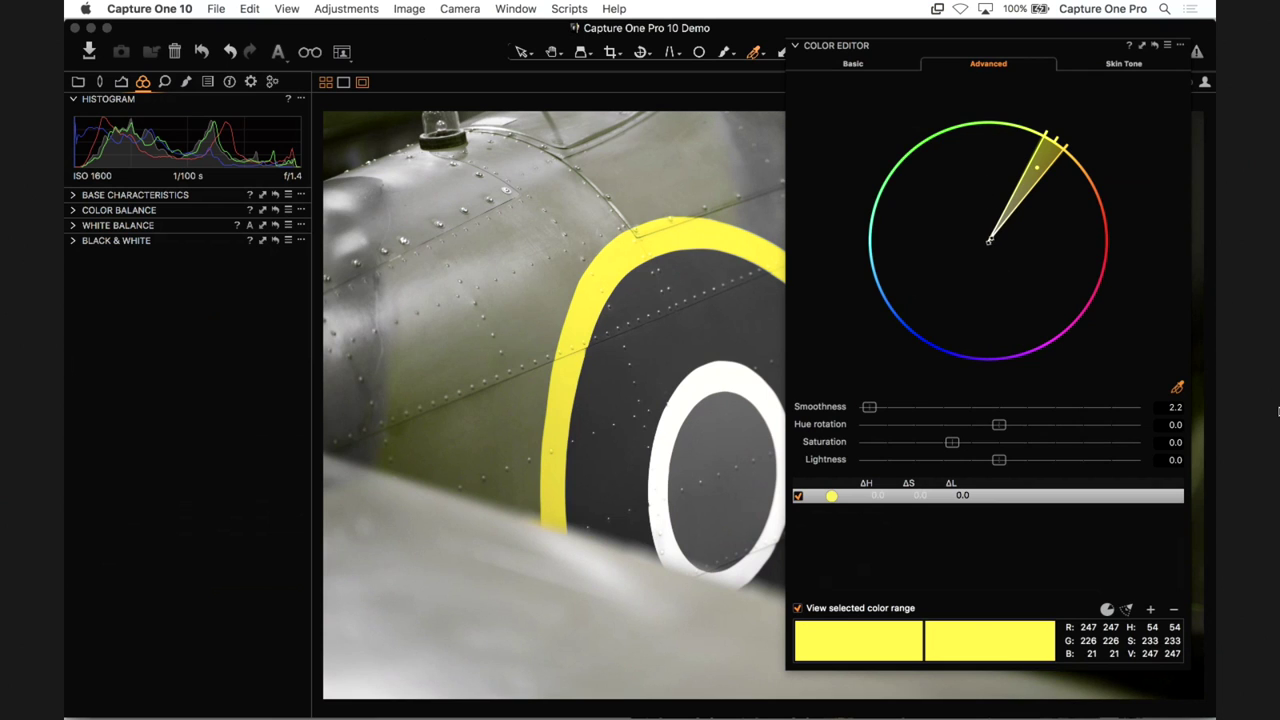
{"action": "left_click_drag", "start_coordinate": [989, 240], "coordinate": [1036, 180]}
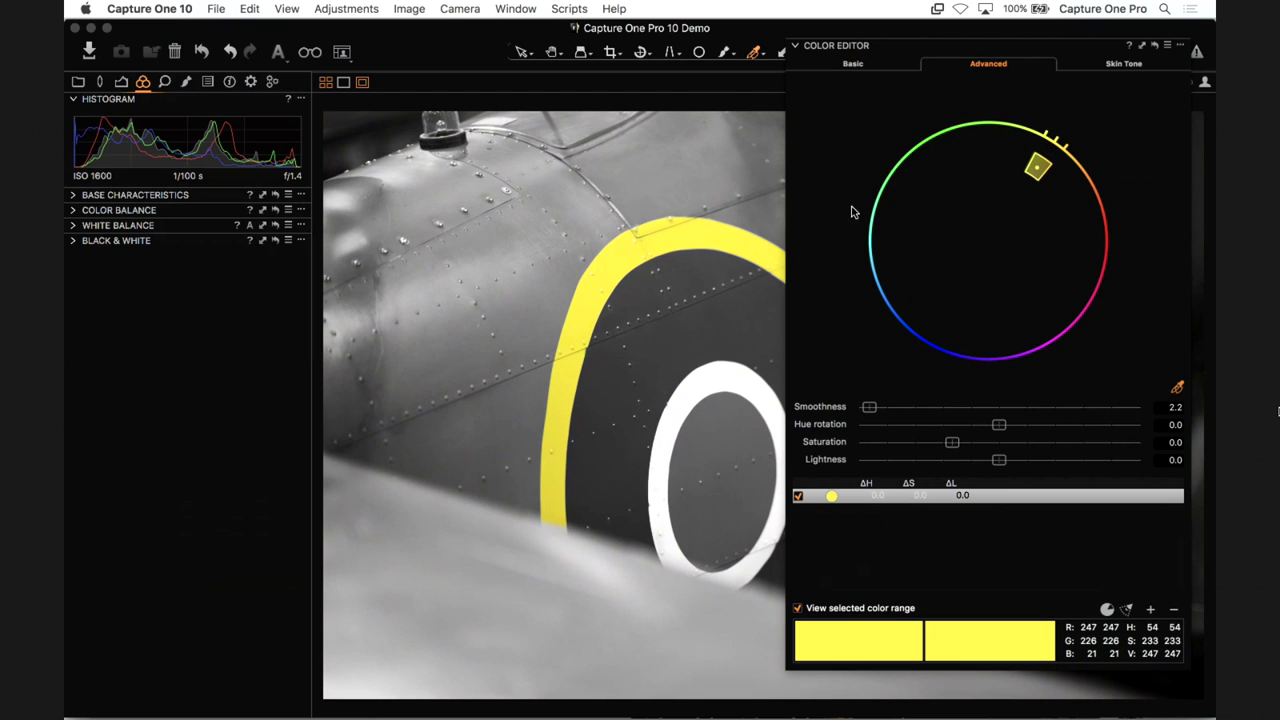
- Turn off the color range view and set the yellow range to Hue rotation 3.4, Saturation 59.7 and Lightness -2.3
{"action": "left_click", "coordinate": [799, 608]}
{"action": "left_click_drag", "start_coordinate": [913, 52], "coordinate": [131, 49]}
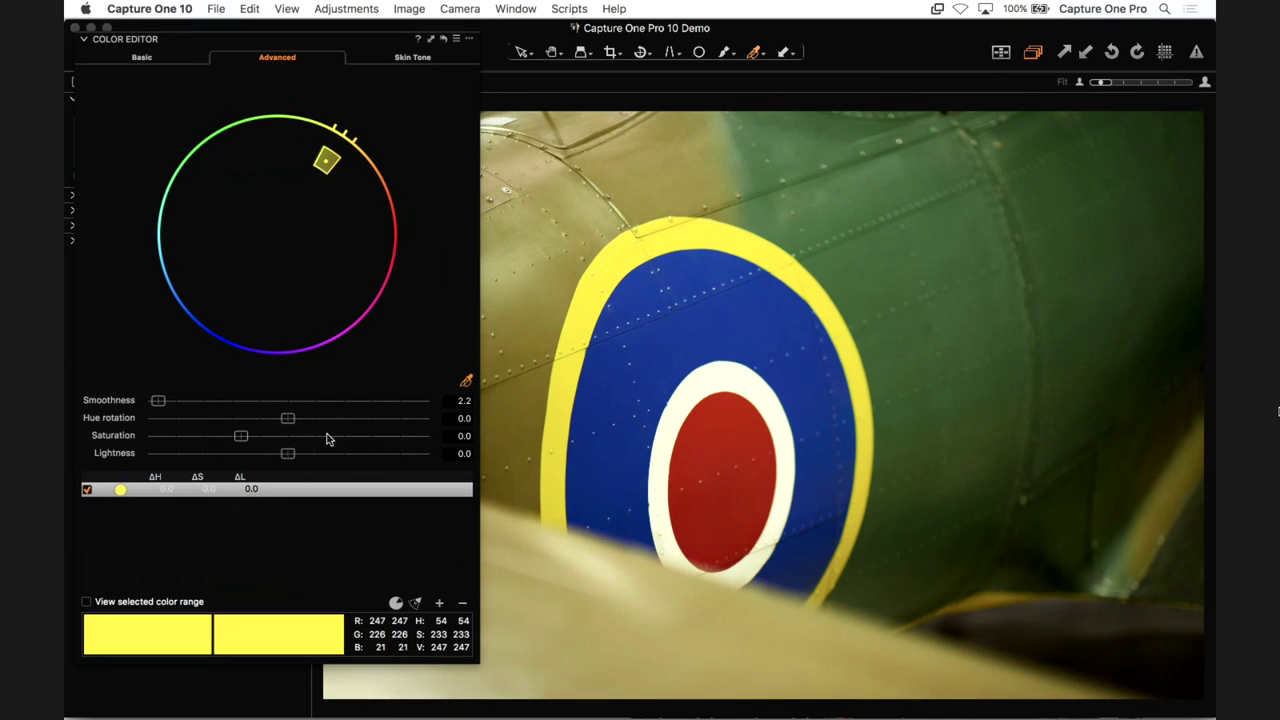
{"action": "left_click_drag", "start_coordinate": [287, 419], "coordinate": [306, 420]}
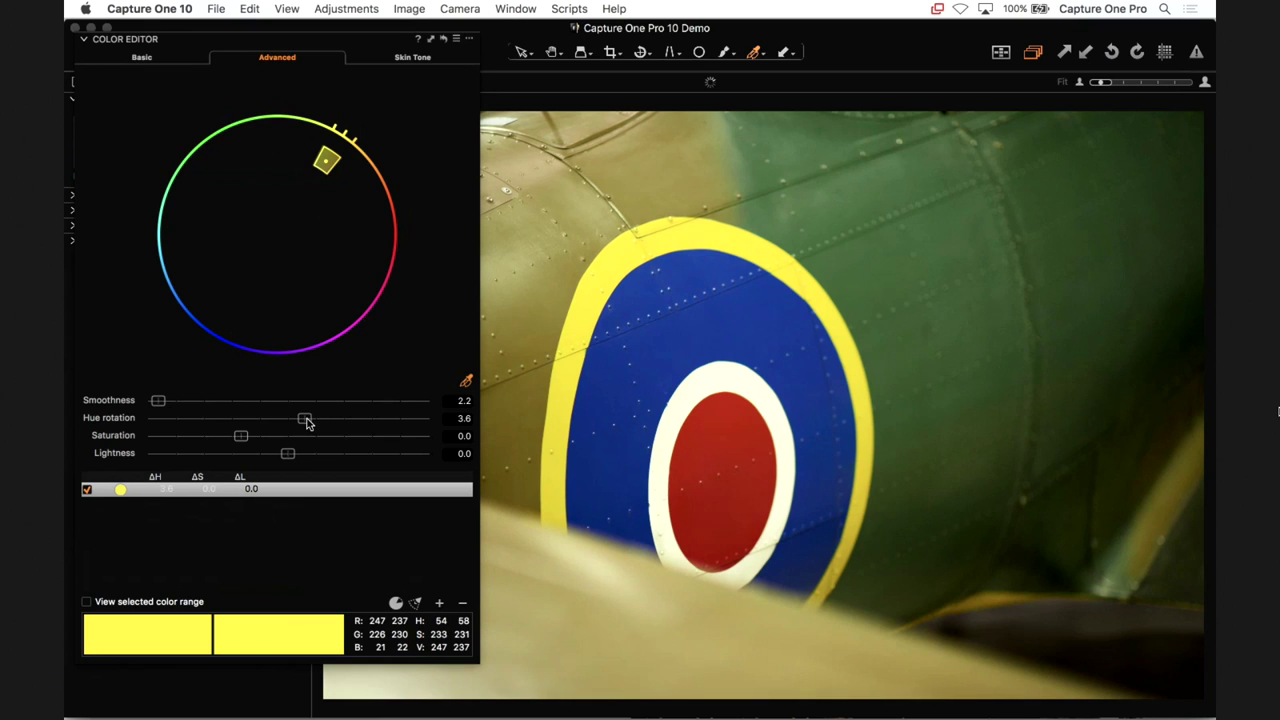
{"action": "left_click_drag", "start_coordinate": [209, 443], "coordinate": [283, 457]}
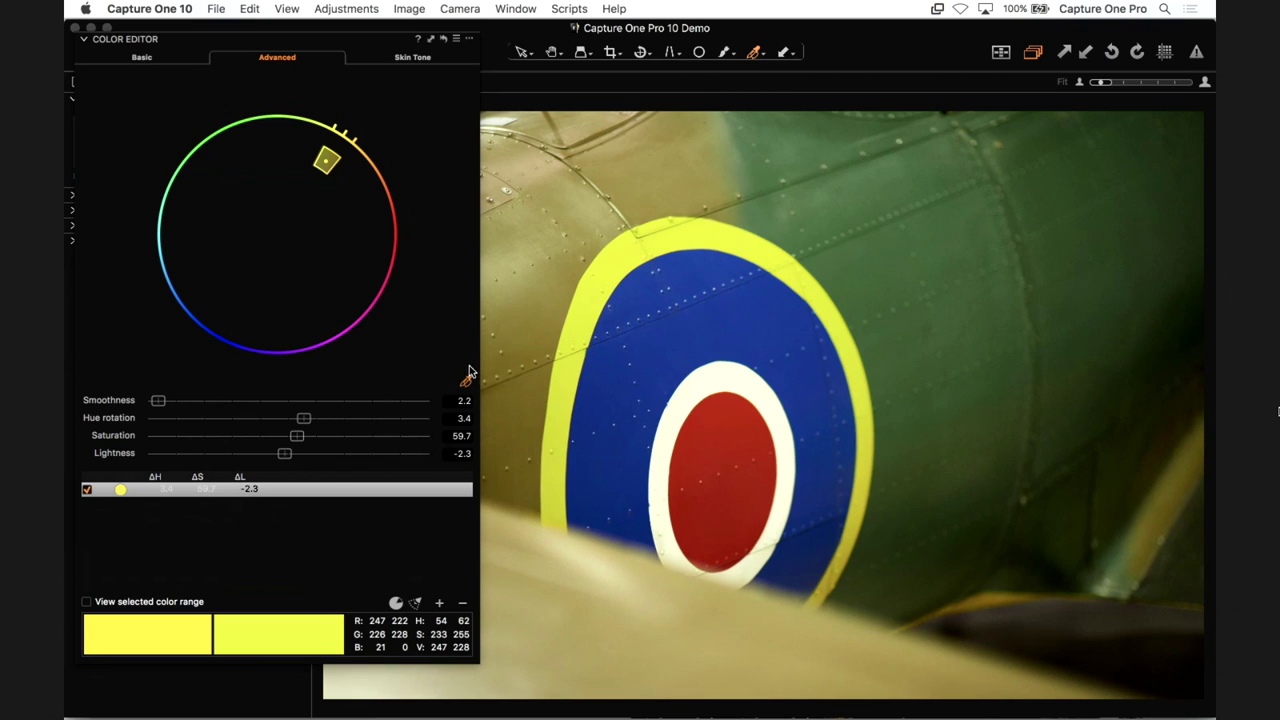
- Add the roundel's blue area as a second color range and set its Lightness to -13.1
{"action": "left_click", "coordinate": [719, 336]}
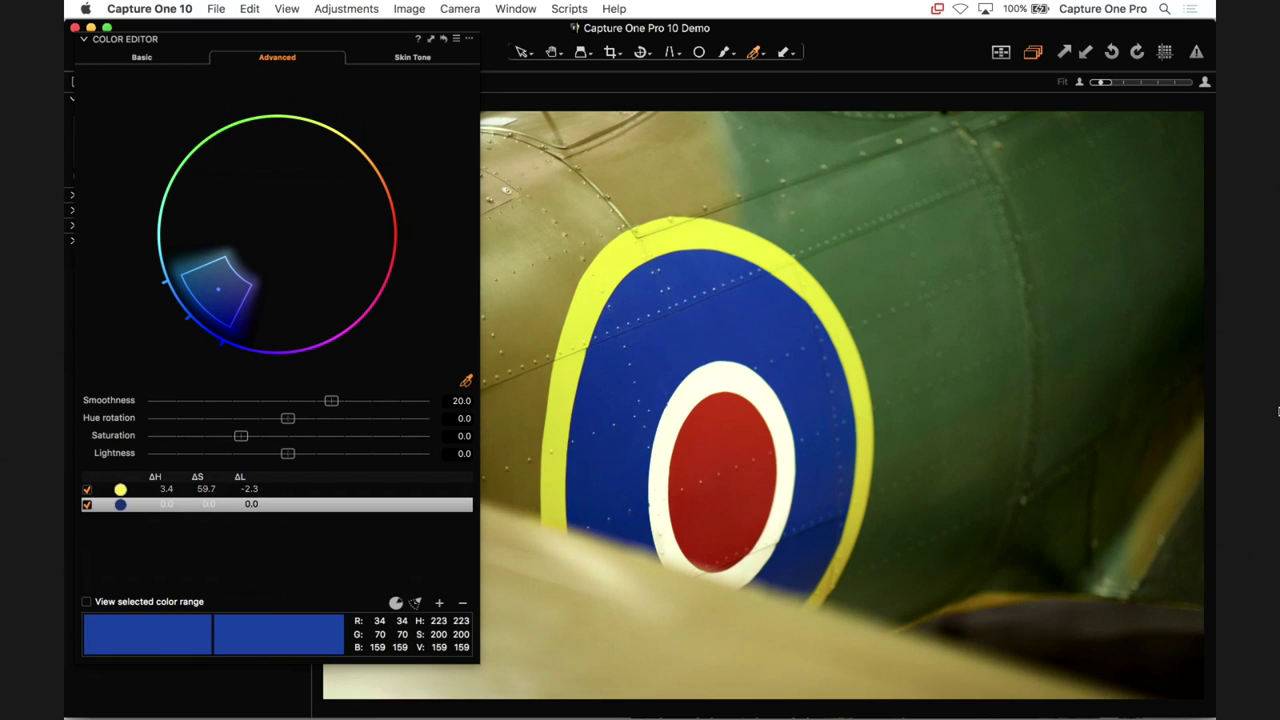
{"action": "left_click_drag", "start_coordinate": [286, 455], "coordinate": [269, 455]}
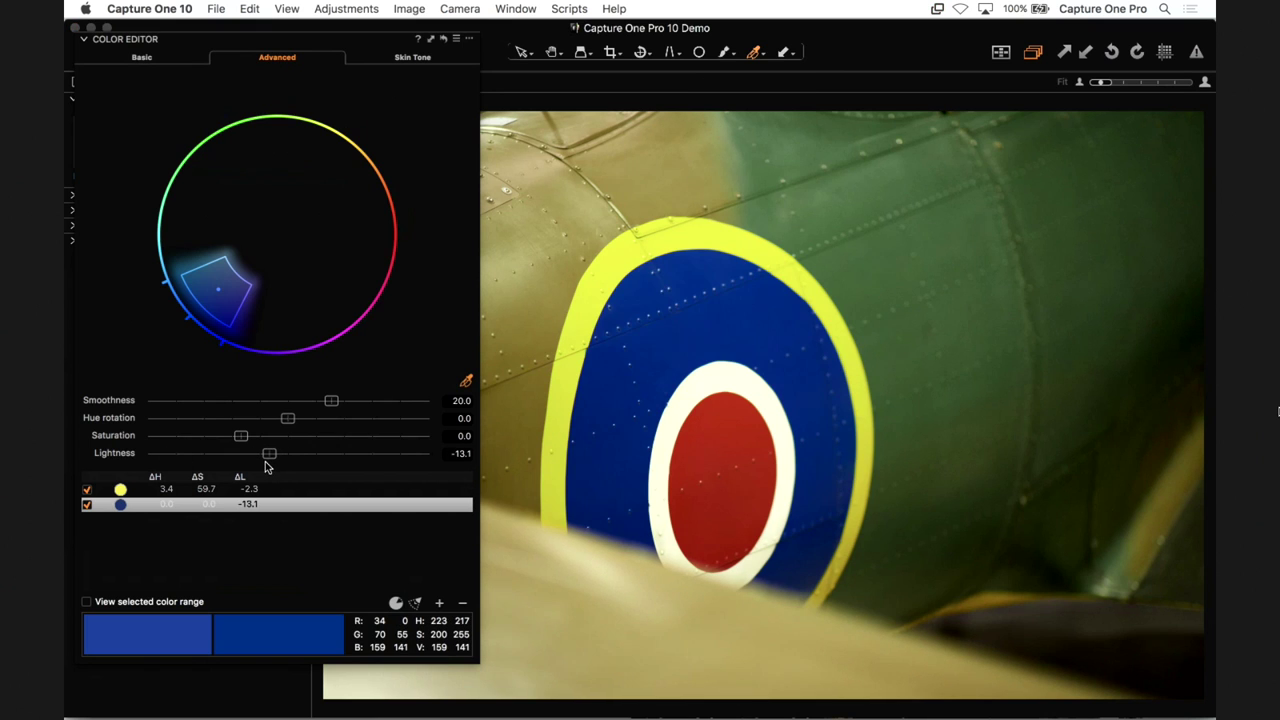
- Add the roundel's red center as a third color range and narrow both its hue limits using the selected color range view
{"action": "left_click", "coordinate": [727, 439]}
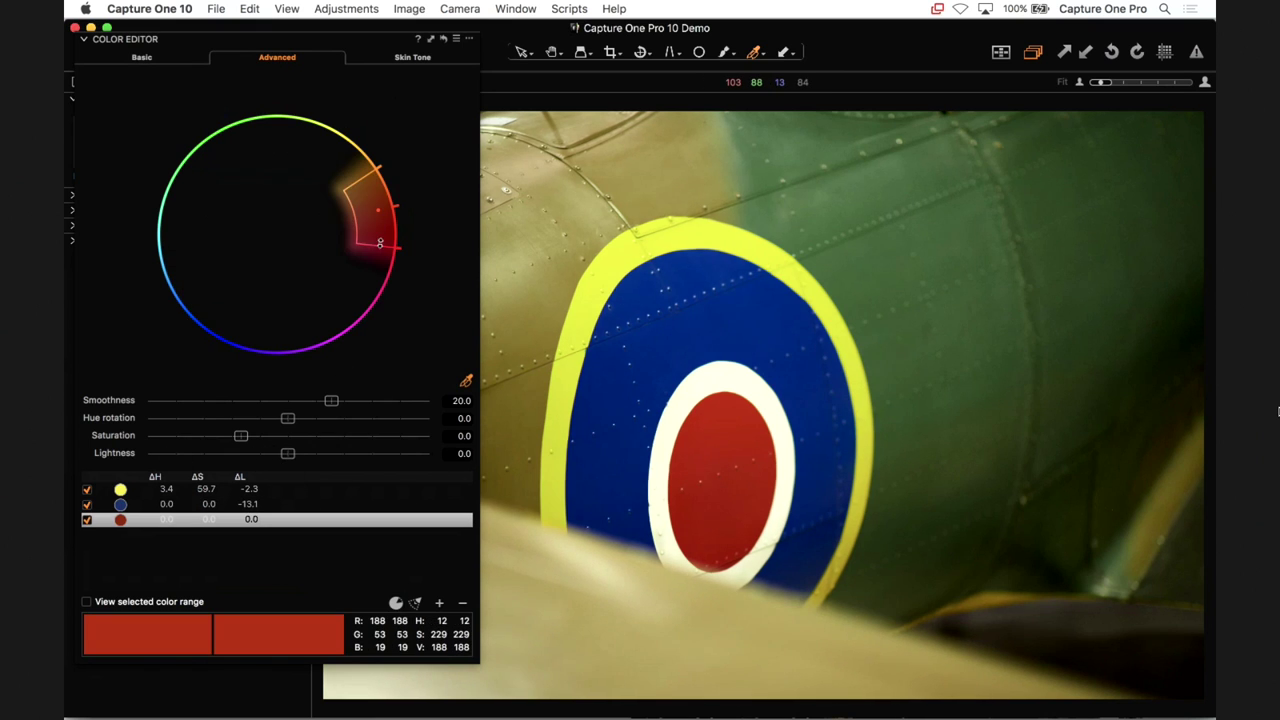
{"action": "left_click", "coordinate": [86, 602]}
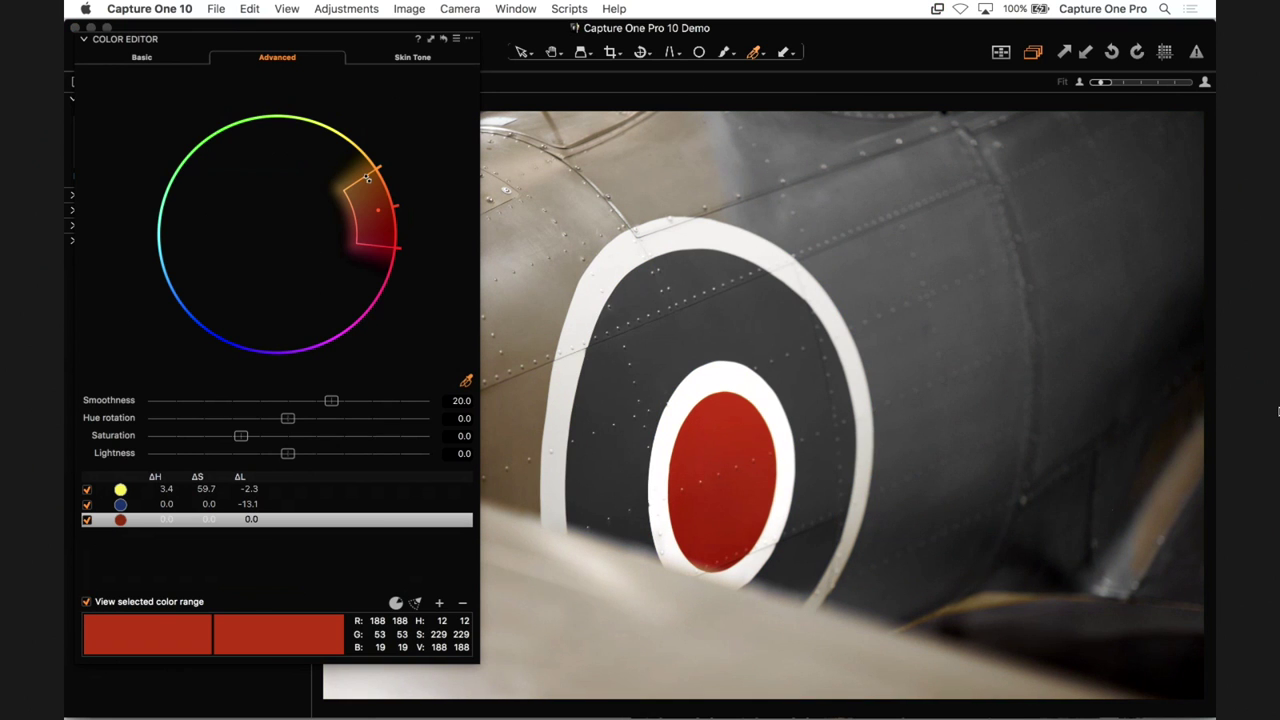
{"action": "left_click_drag", "start_coordinate": [367, 178], "coordinate": [380, 192]}
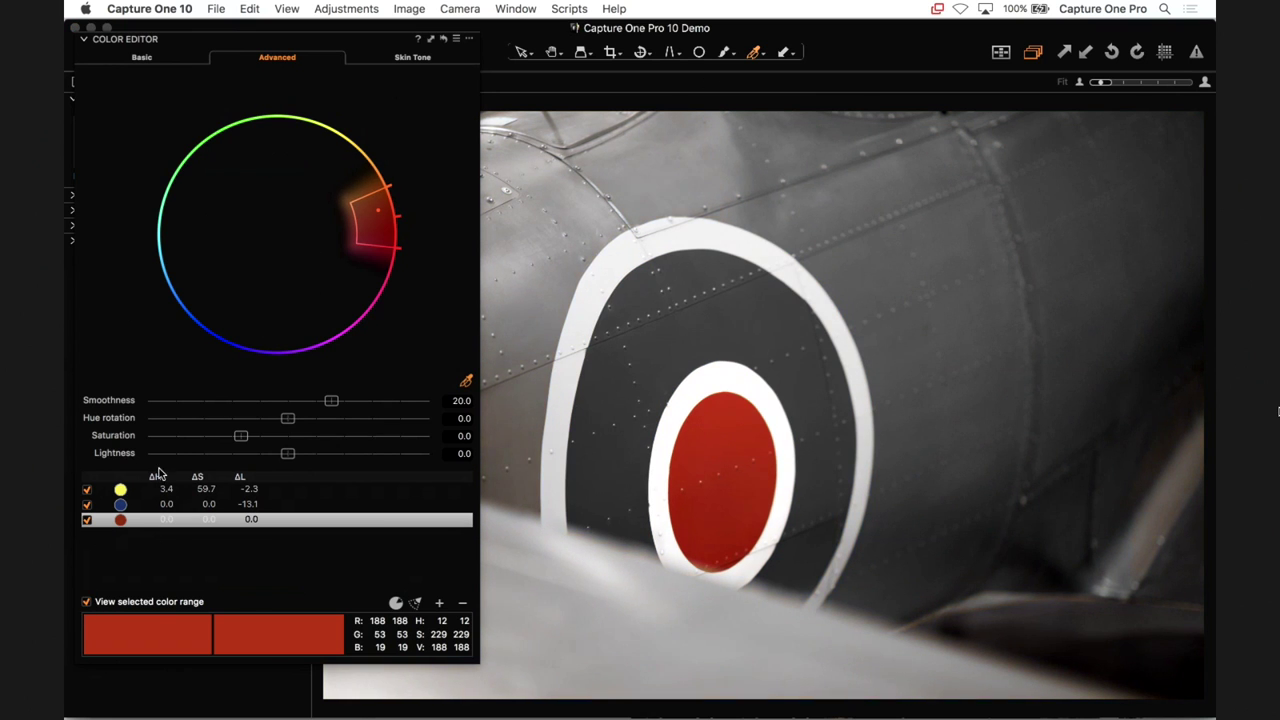
{"action": "left_click_drag", "start_coordinate": [383, 243], "coordinate": [386, 232]}
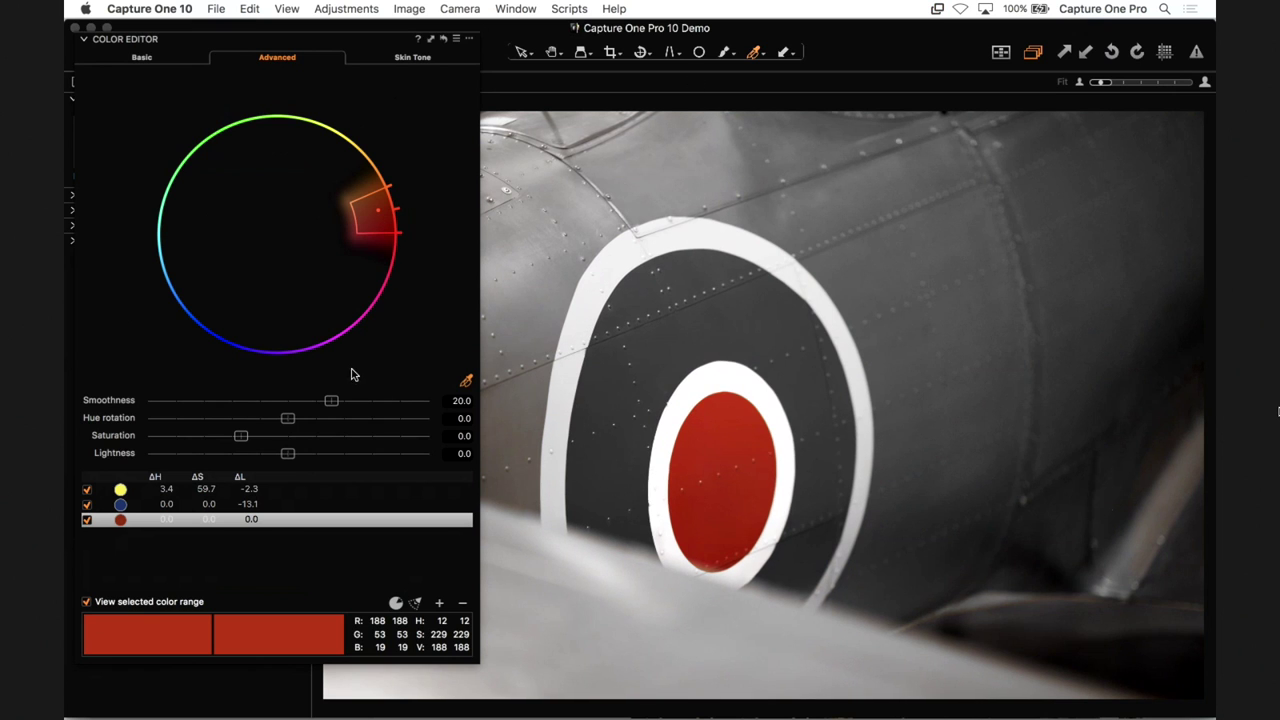
{"action": "left_click", "coordinate": [89, 603]}
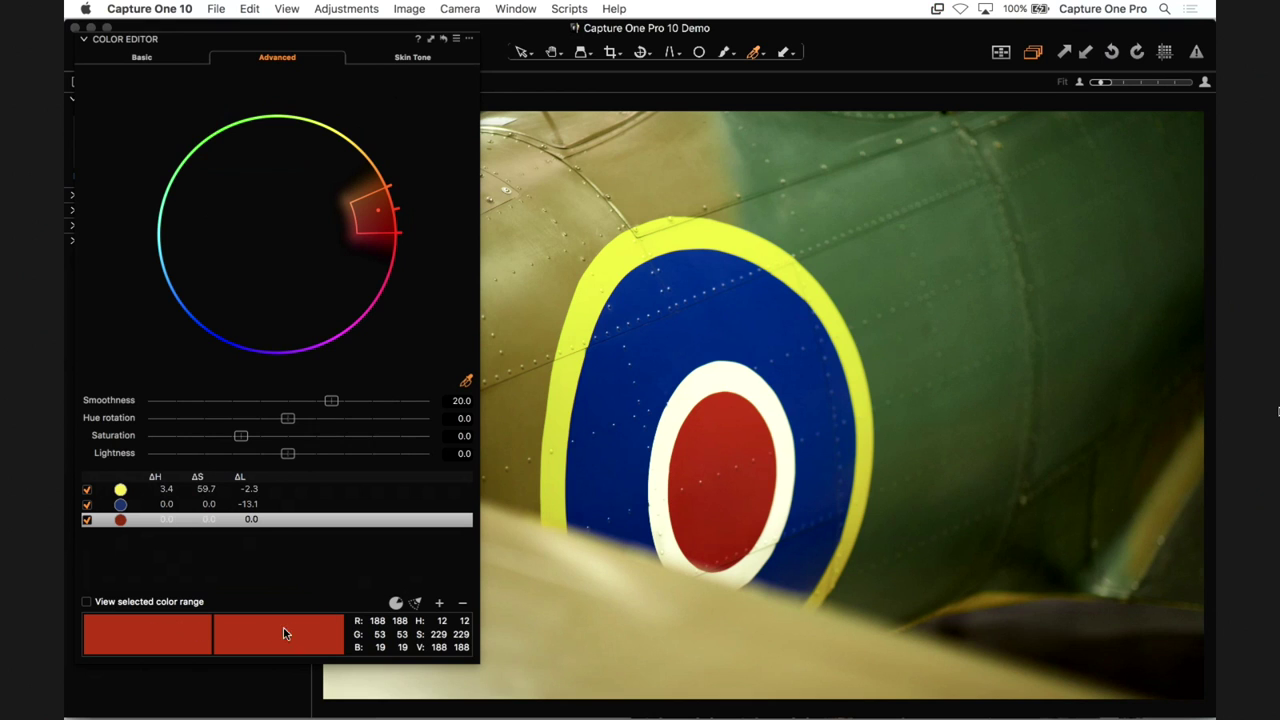
- Set the red range's Lightness to -14.8 and compare the image with that range disabled and re-enabled
{"action": "left_click_drag", "start_coordinate": [286, 456], "coordinate": [267, 453]}
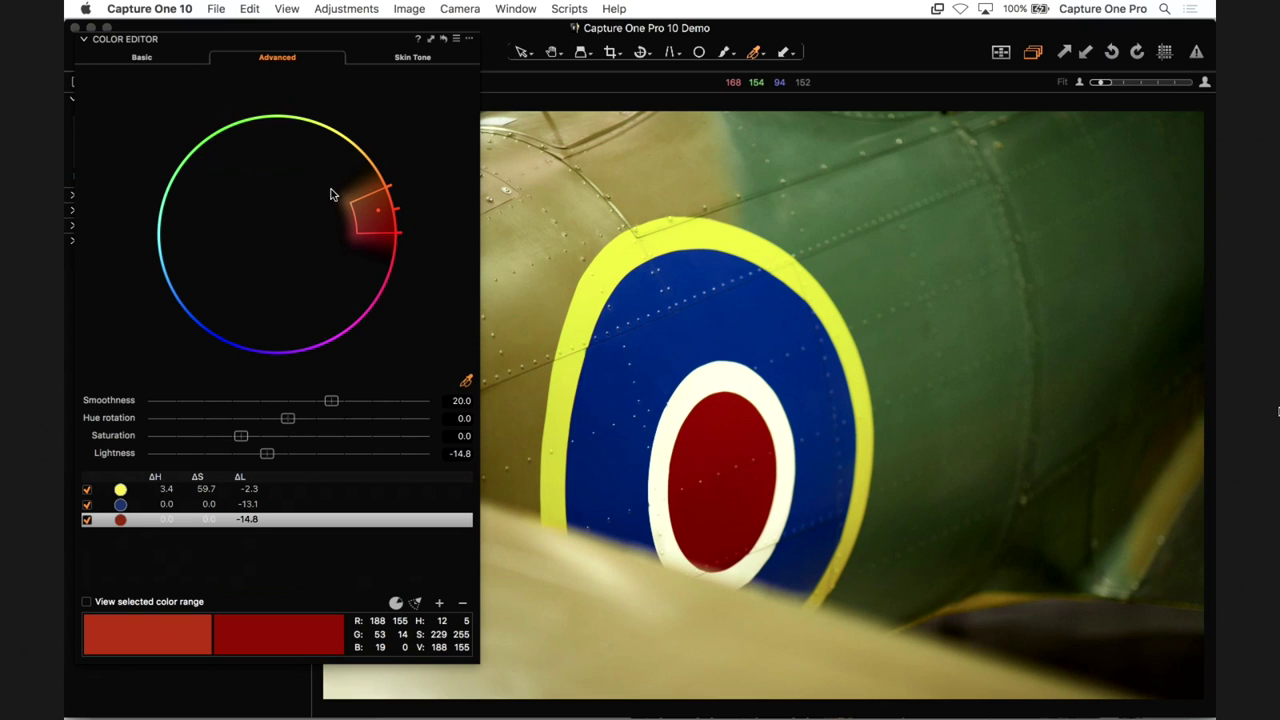
{"action": "left_click", "coordinate": [86, 519]}
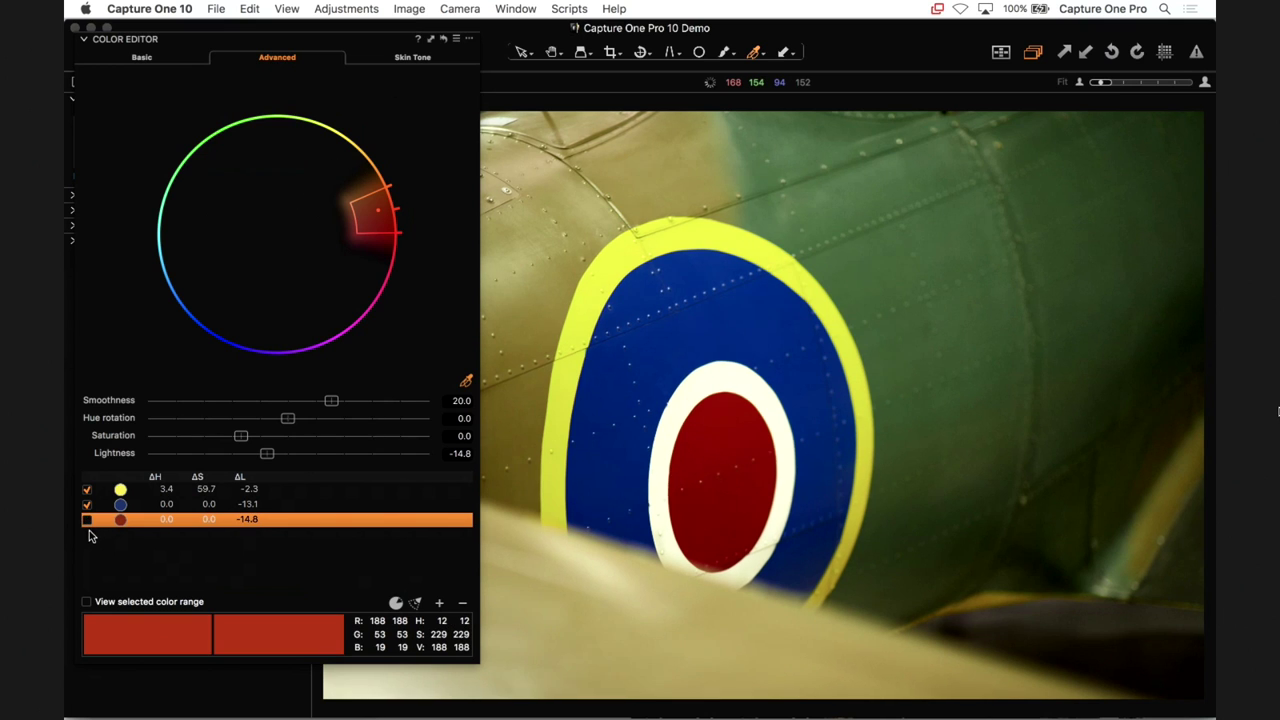
{"action": "left_click", "coordinate": [86, 520]}
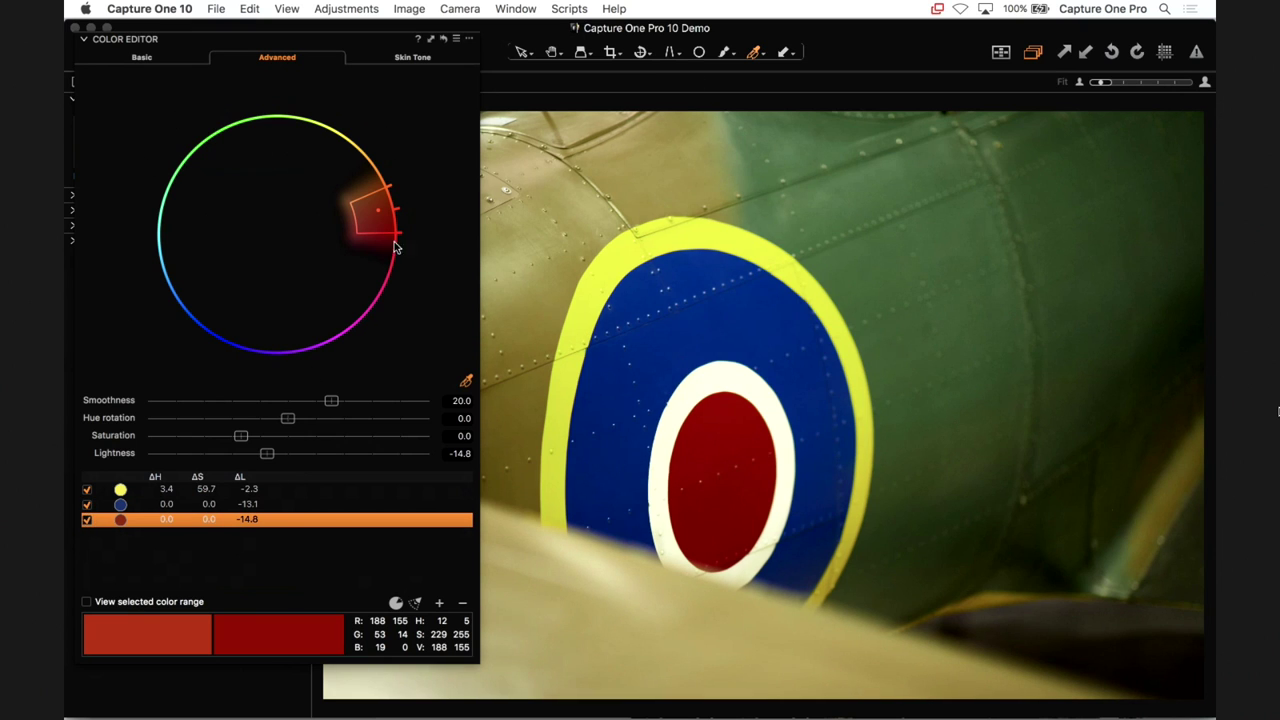
- Compare the roundel image before and after by temporarily resetting all Color Editor adjustments
{"action": "left_click", "coordinate": [445, 40]}
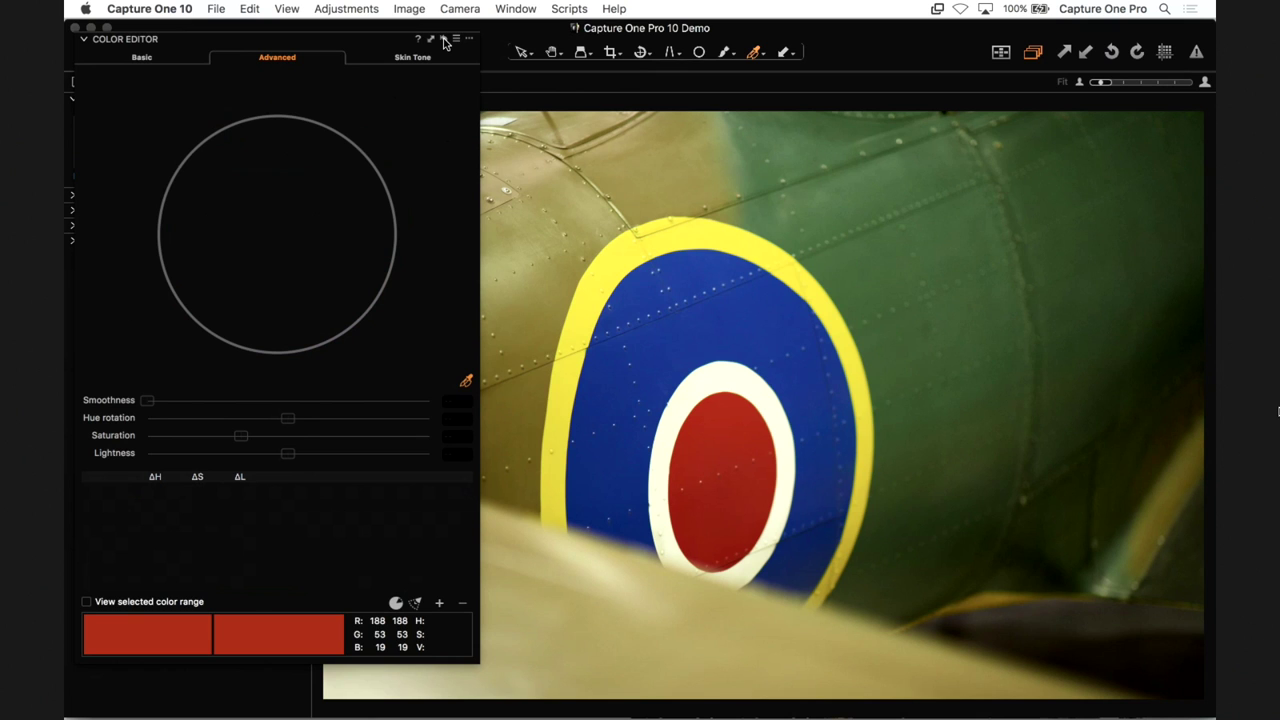
{"action": "left_click", "coordinate": [445, 40]}
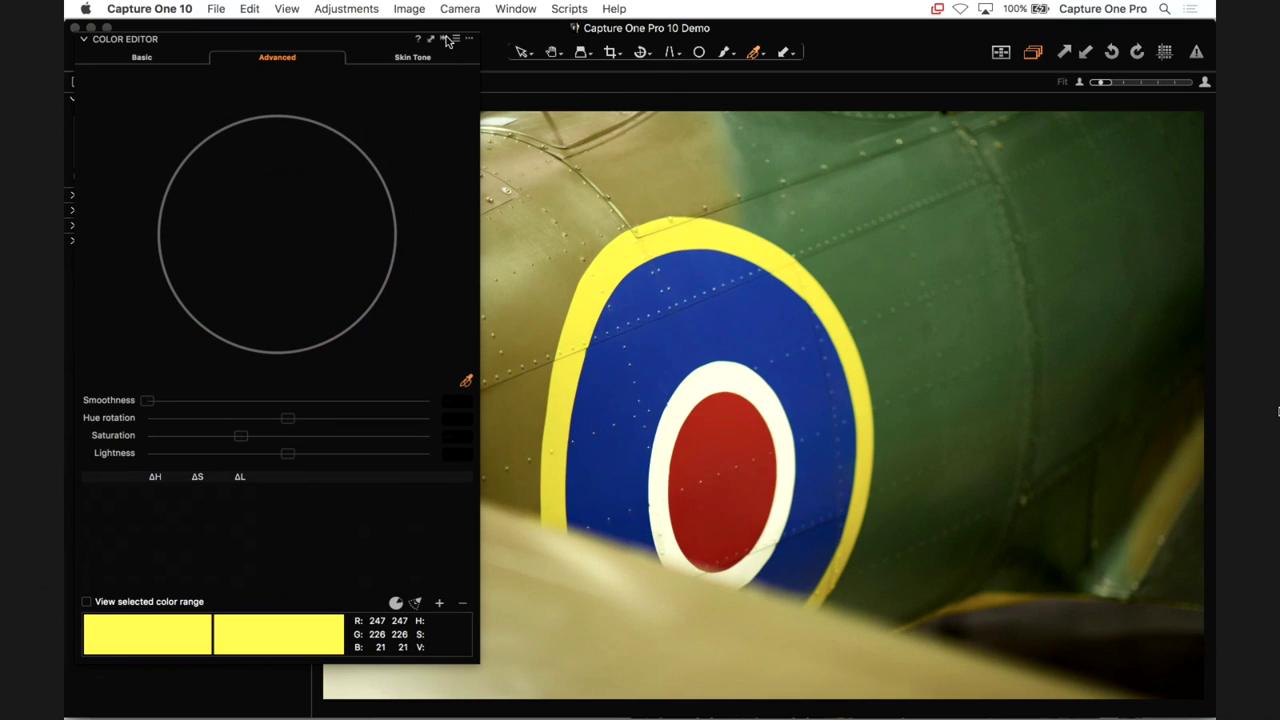
{"action": "left_click", "coordinate": [445, 40]}
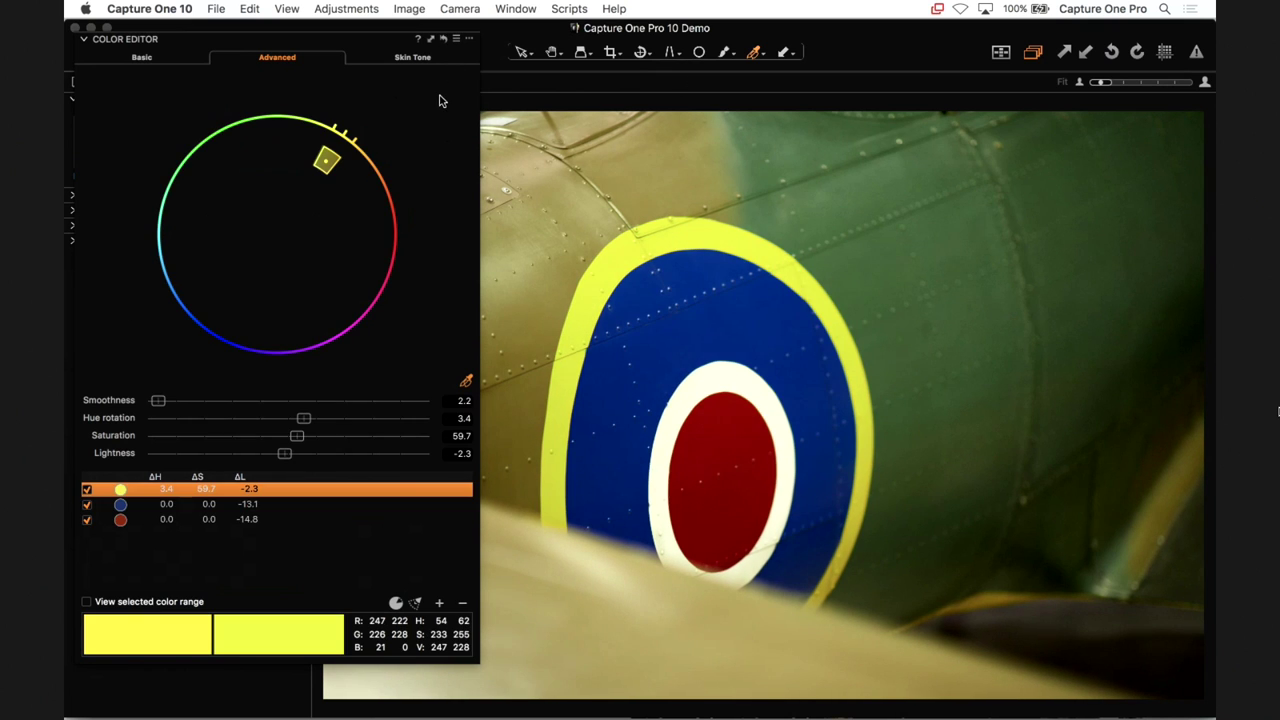
{"action": "left_click", "coordinate": [445, 40]}
{"action": "left_click", "coordinate": [444, 38], "text": "alt"}
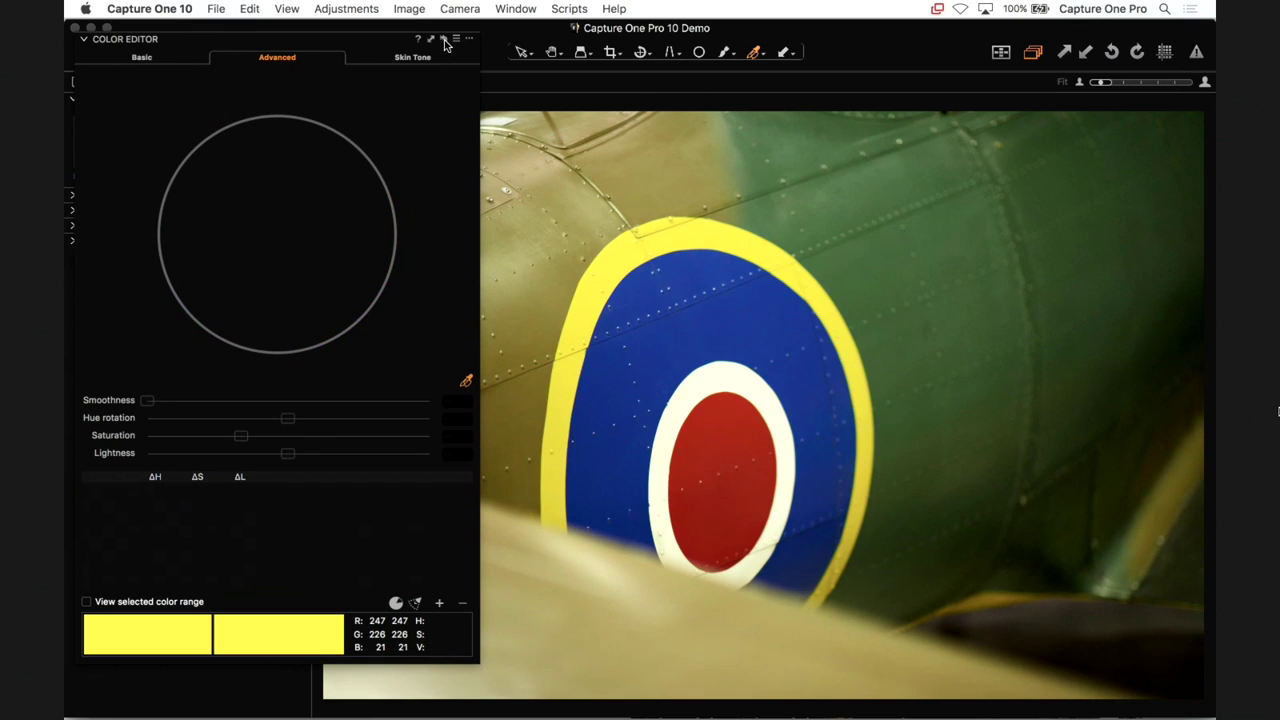
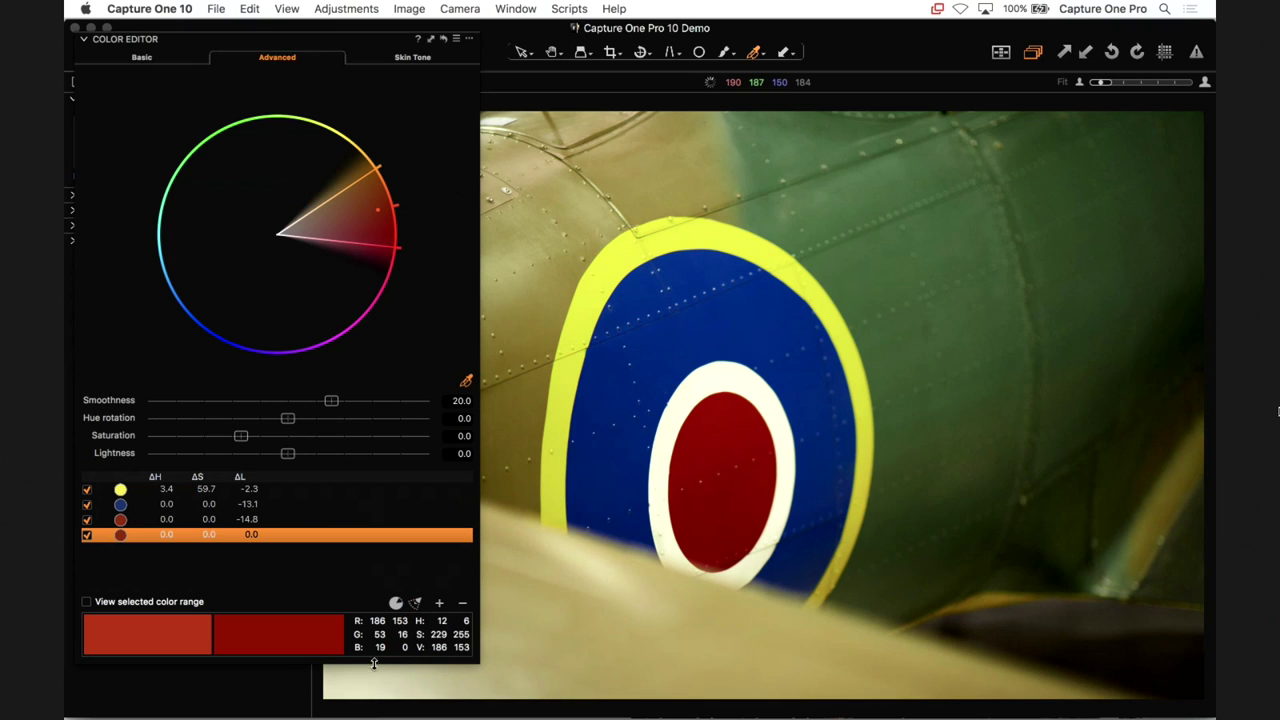
- Restrict the new fourth range to saturated reds, invert its selection, and set its Lightness to 15.3 and Saturation to -100
{"action": "left_click_drag", "start_coordinate": [282, 234], "coordinate": [361, 252]}
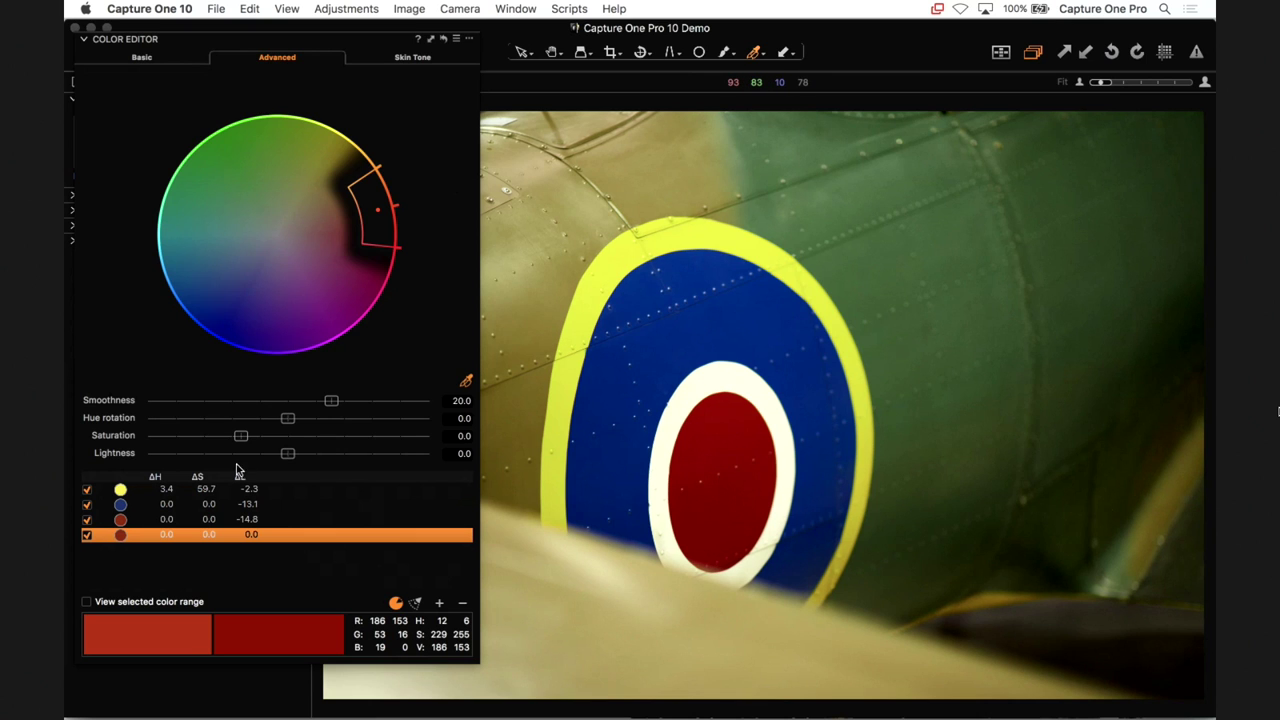
{"action": "left_click_drag", "start_coordinate": [266, 456], "coordinate": [299, 457]}
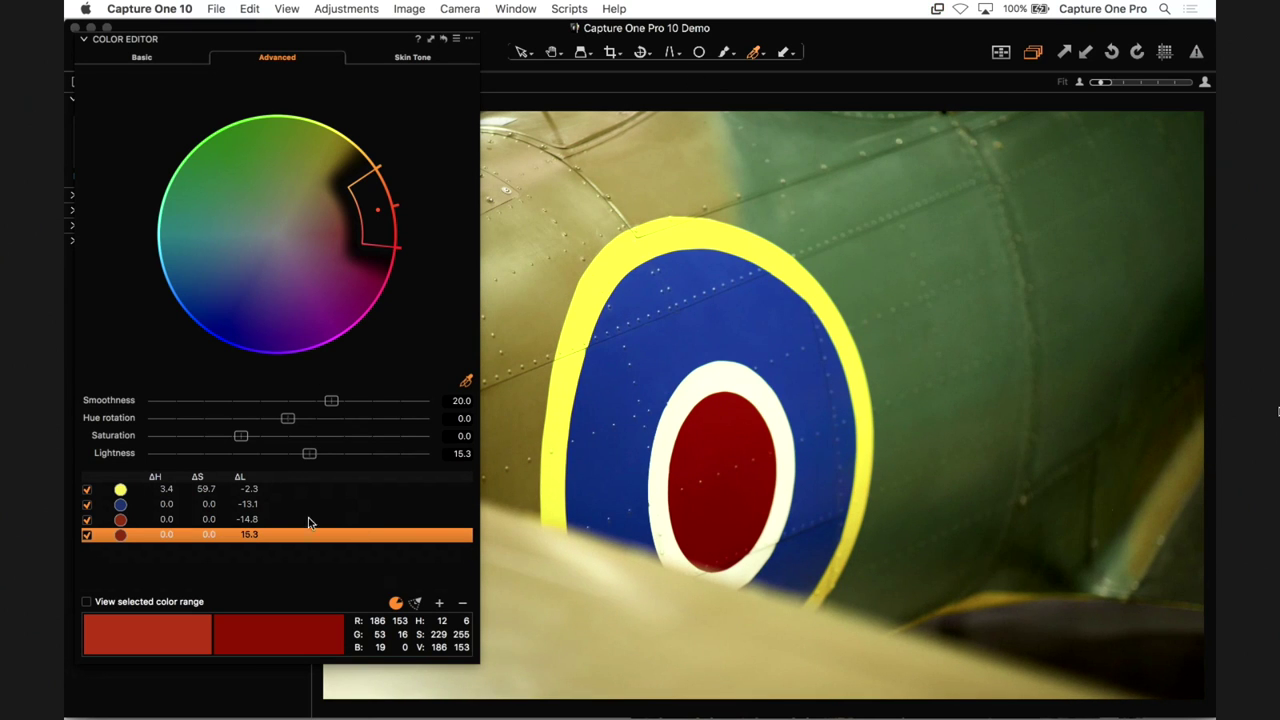
{"action": "left_click_drag", "start_coordinate": [203, 36], "coordinate": [218, 37]}
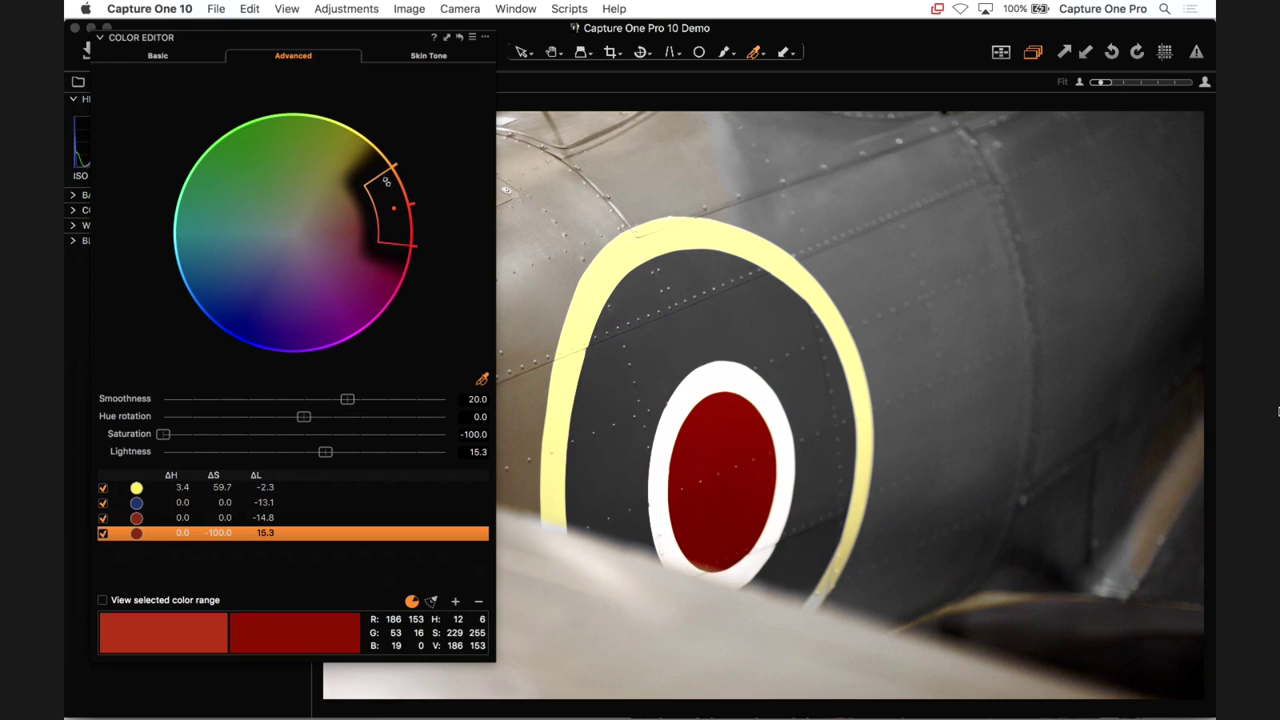
- Narrow the inverted range's hue and saturation limits tightly around the red and set its Smoothness to 2.1
{"action": "left_click_drag", "start_coordinate": [386, 181], "coordinate": [390, 190]}
{"action": "left_click_drag", "start_coordinate": [403, 237], "coordinate": [404, 229]}
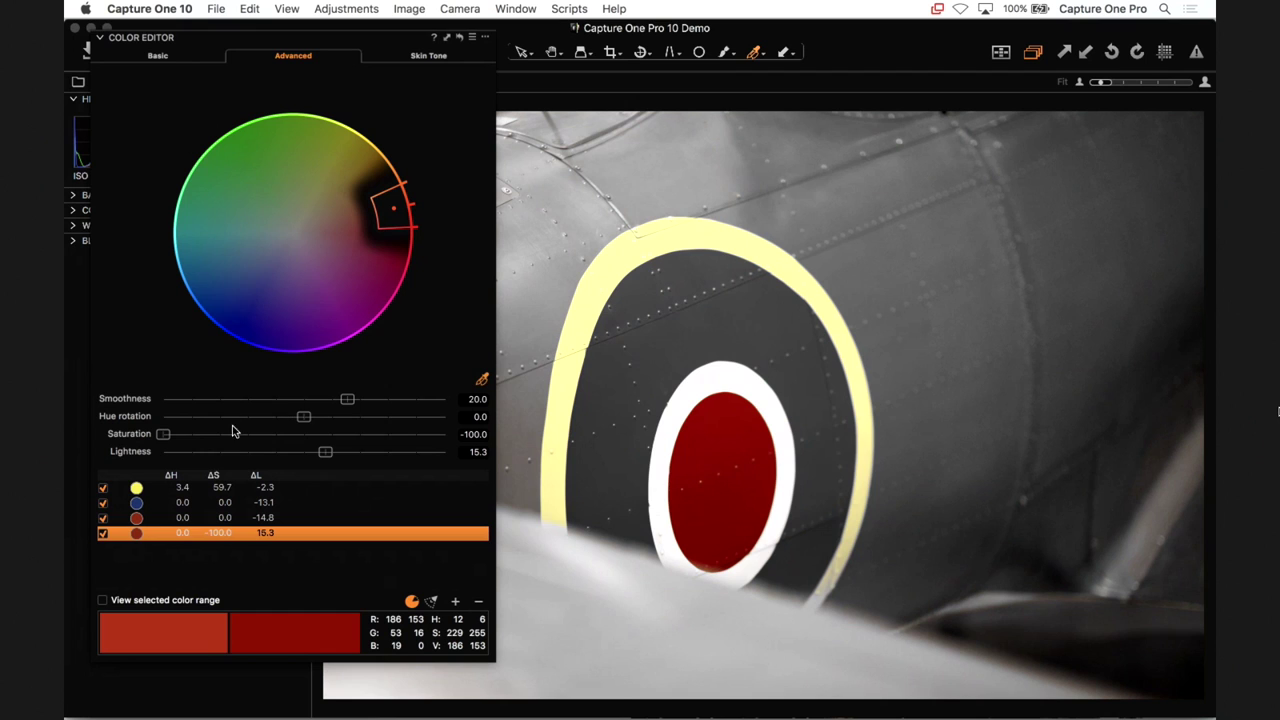
{"action": "left_click_drag", "start_coordinate": [346, 400], "coordinate": [171, 403]}
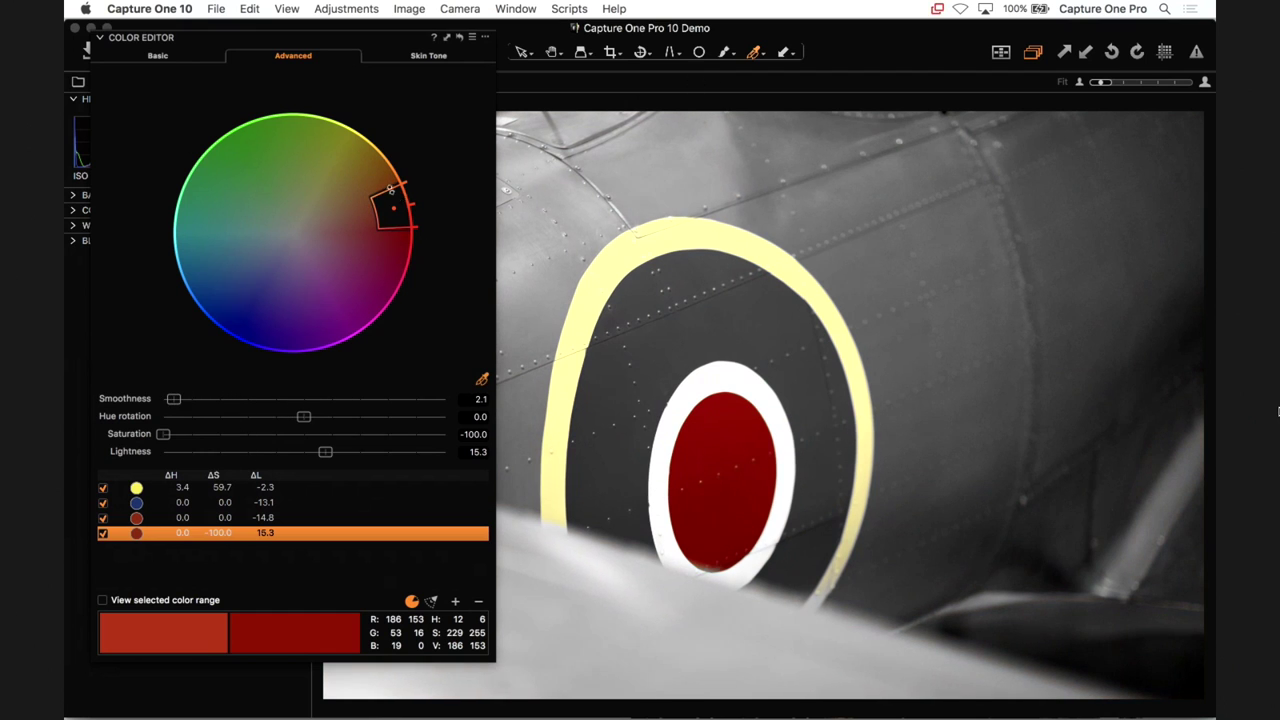
{"action": "mouse_move", "coordinate": [391, 189]}
{"action": "left_mouse_down"}
{"action": "mouse_move", "coordinate": [397, 222]}
{"action": "mouse_move", "coordinate": [388, 212]}
{"action": "mouse_move", "coordinate": [400, 204]}
{"action": "left_mouse_up"}
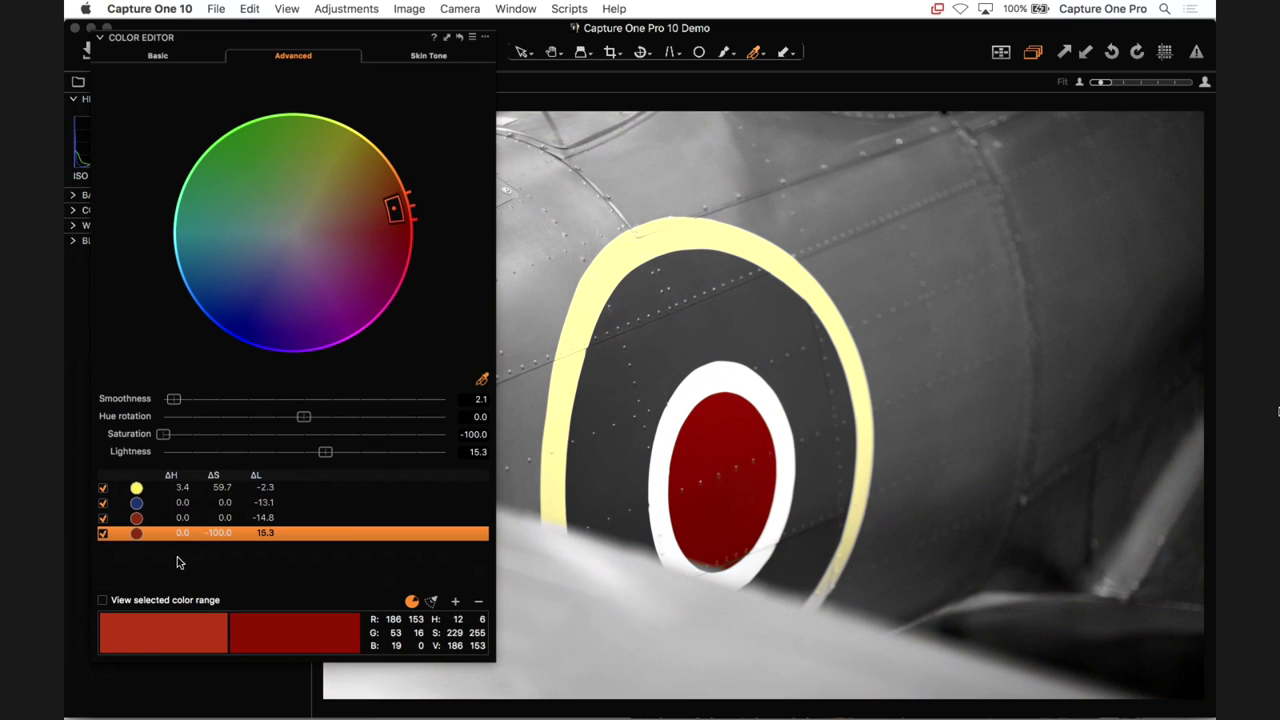
- Disable the inverted fourth color range and delete it from the list
{"action": "left_click", "coordinate": [101, 533]}
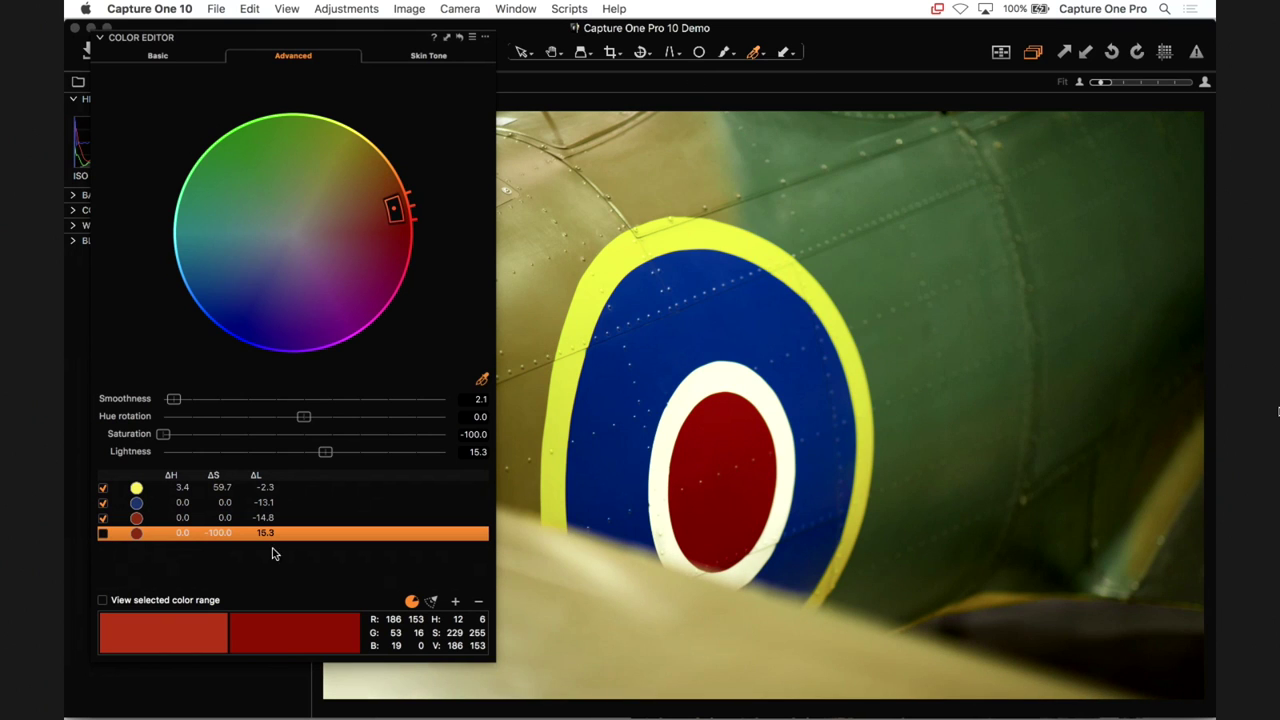
{"action": "left_click", "coordinate": [478, 601]}
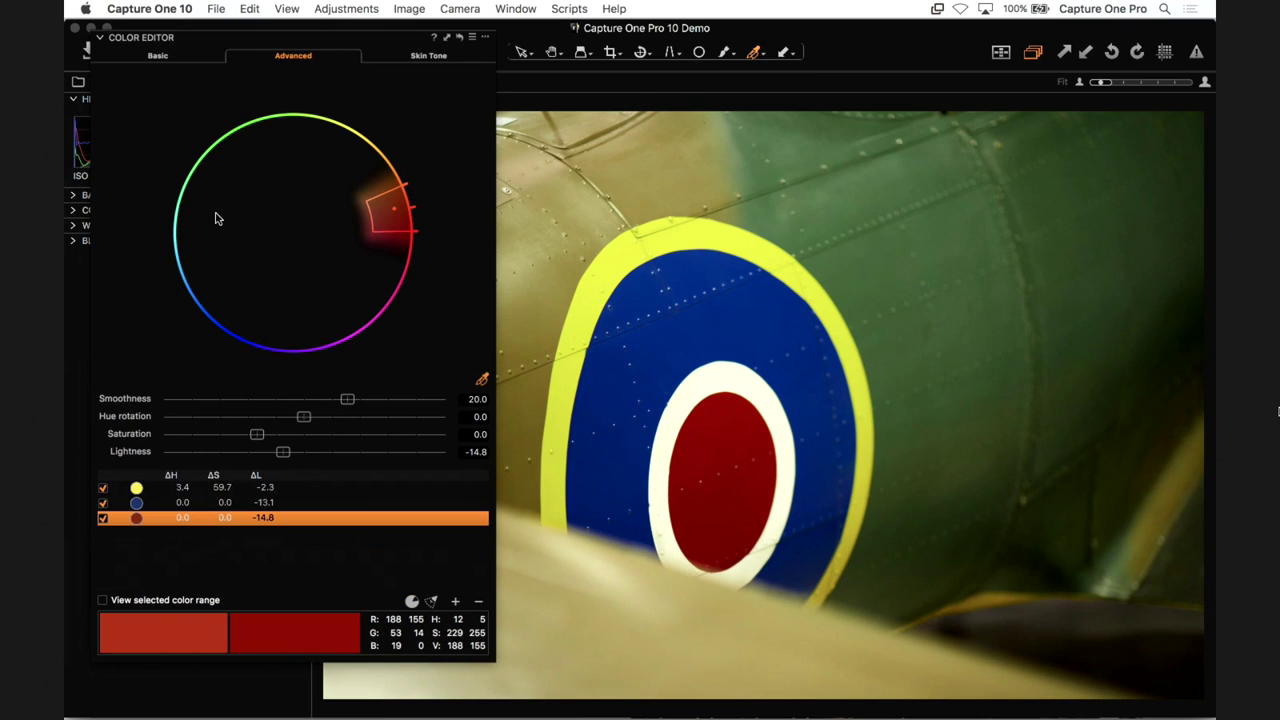
- Switch the Color Editor to Skin Tone and open the woman's portrait from the Skin Tone Adjust collection
{"action": "left_click", "coordinate": [420, 56]}
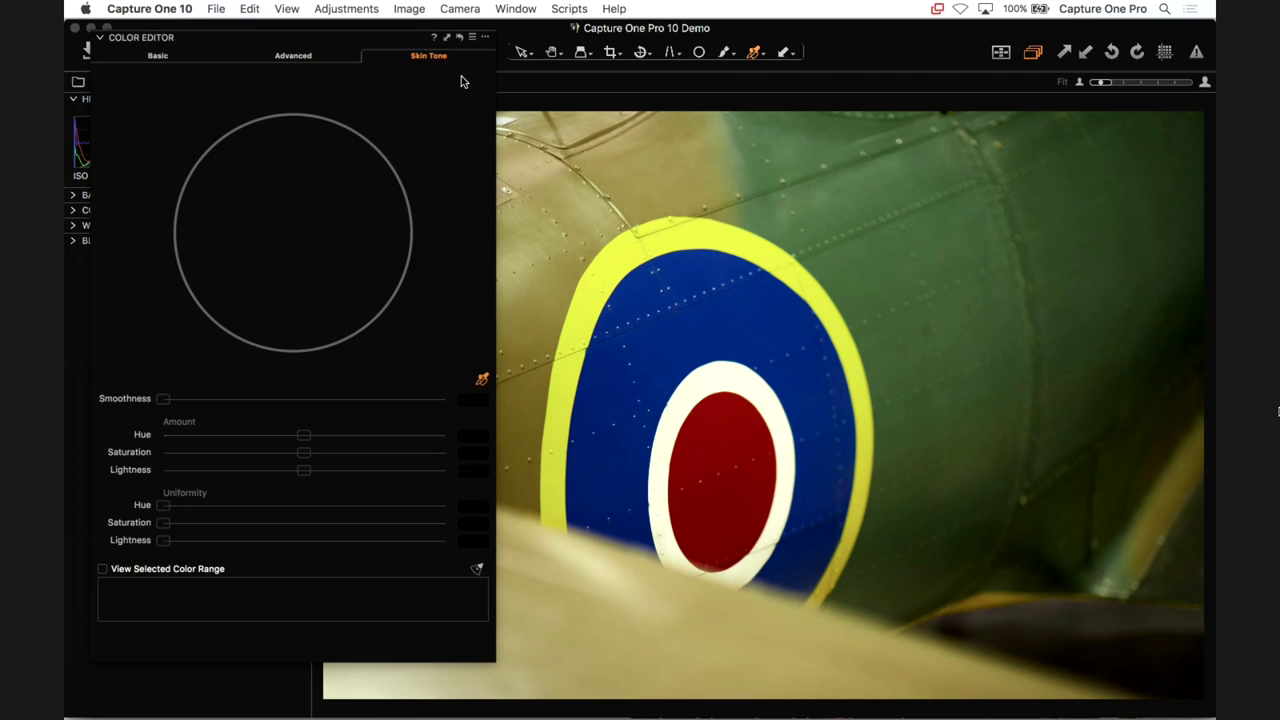
{"action": "key", "text": "alt+super+v"}
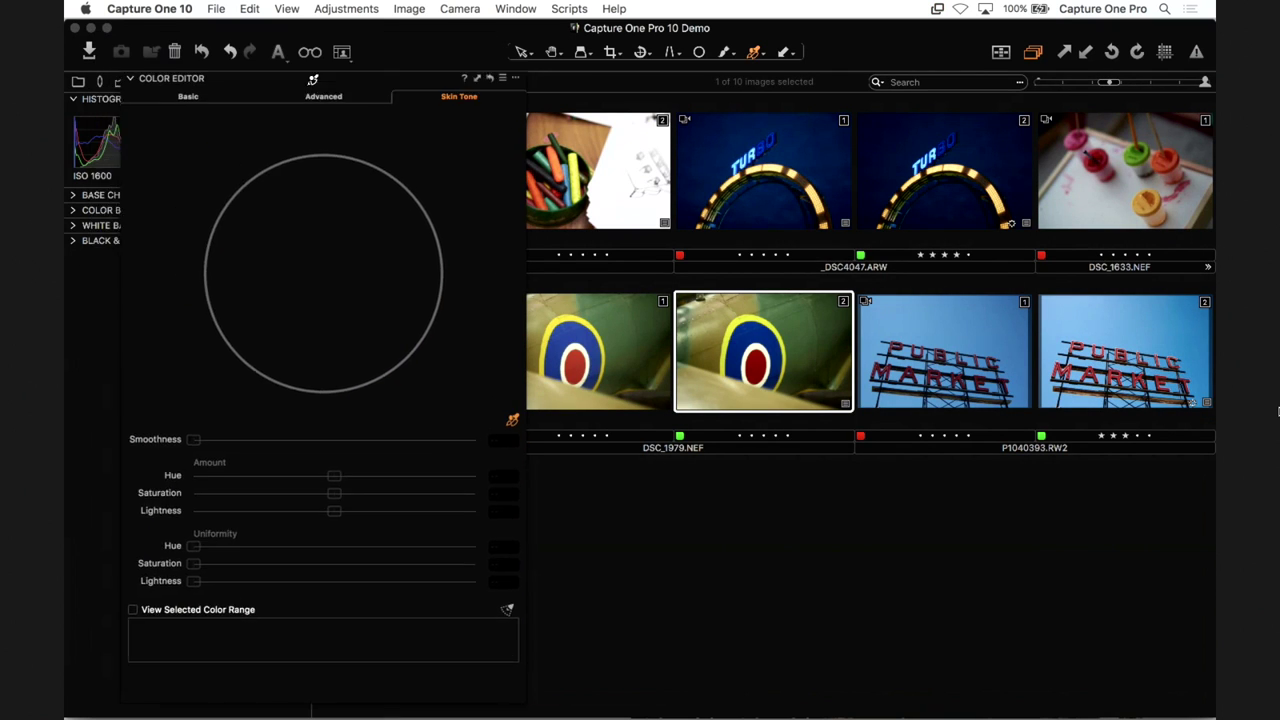
{"action": "left_click", "coordinate": [80, 82]}
{"action": "scroll", "coordinate": [180, 380], "scroll_direction": "down", "scroll_amount": 4}
{"action": "left_click", "coordinate": [200, 254]}
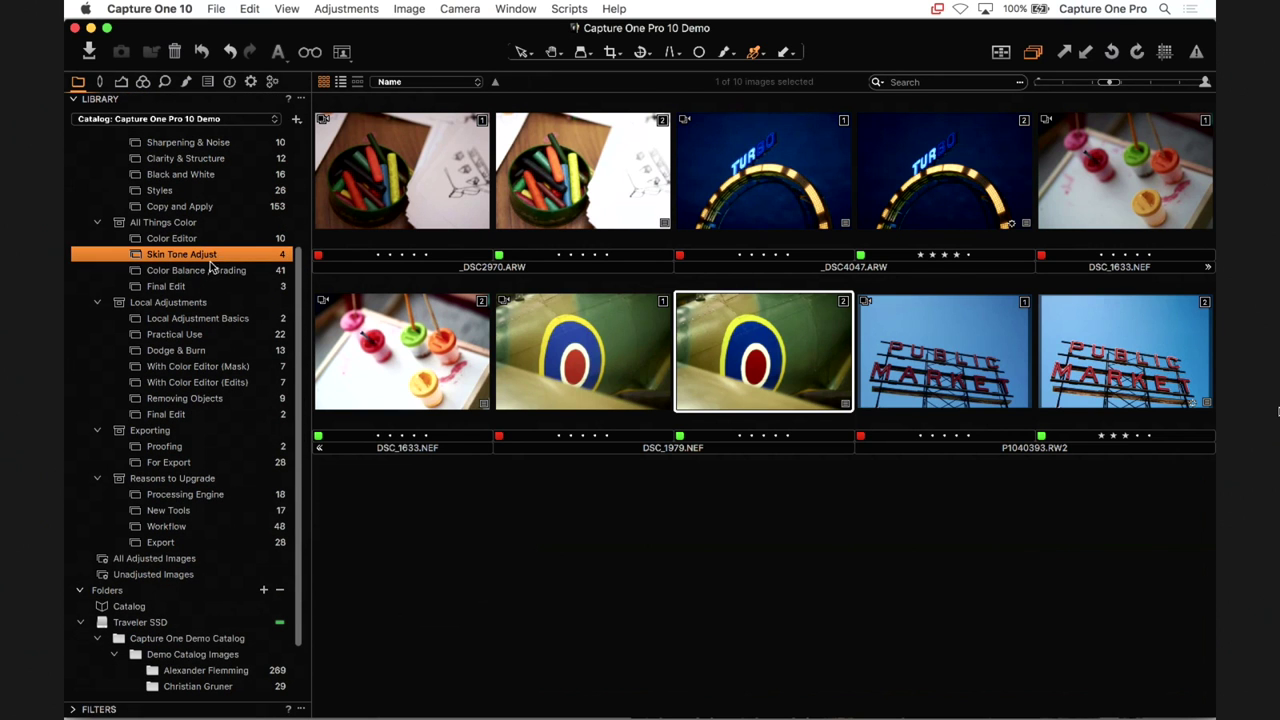
{"action": "double_click", "coordinate": [565, 160]}
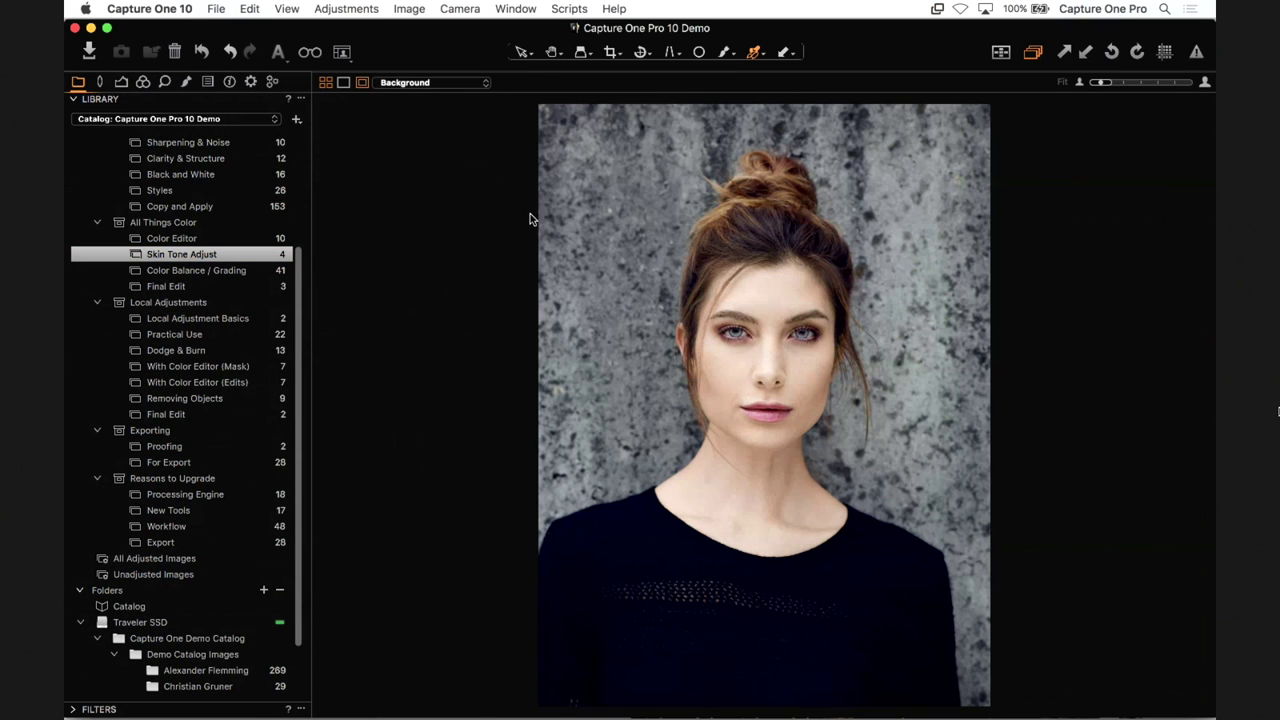
- Examine the portrait's camera metadata and inspect the eyes, skin and lips at 100%
{"action": "left_click", "coordinate": [776, 355]}
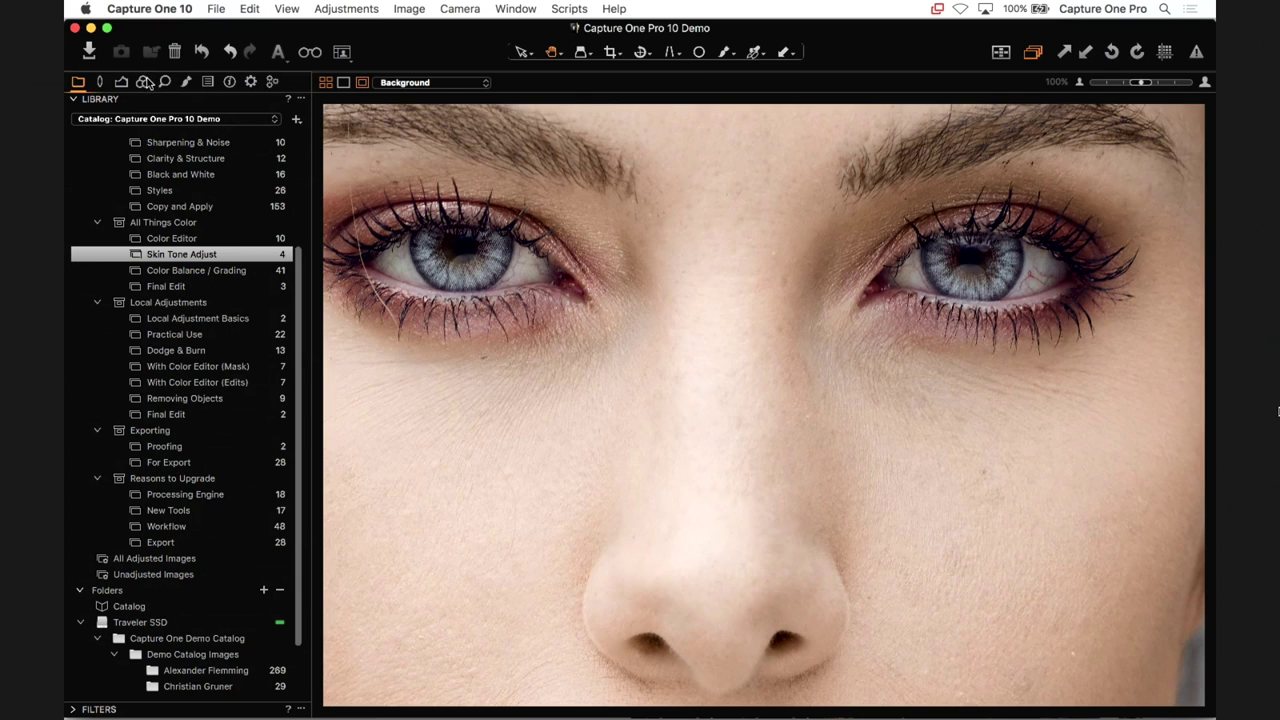
{"action": "left_click", "coordinate": [143, 82]}
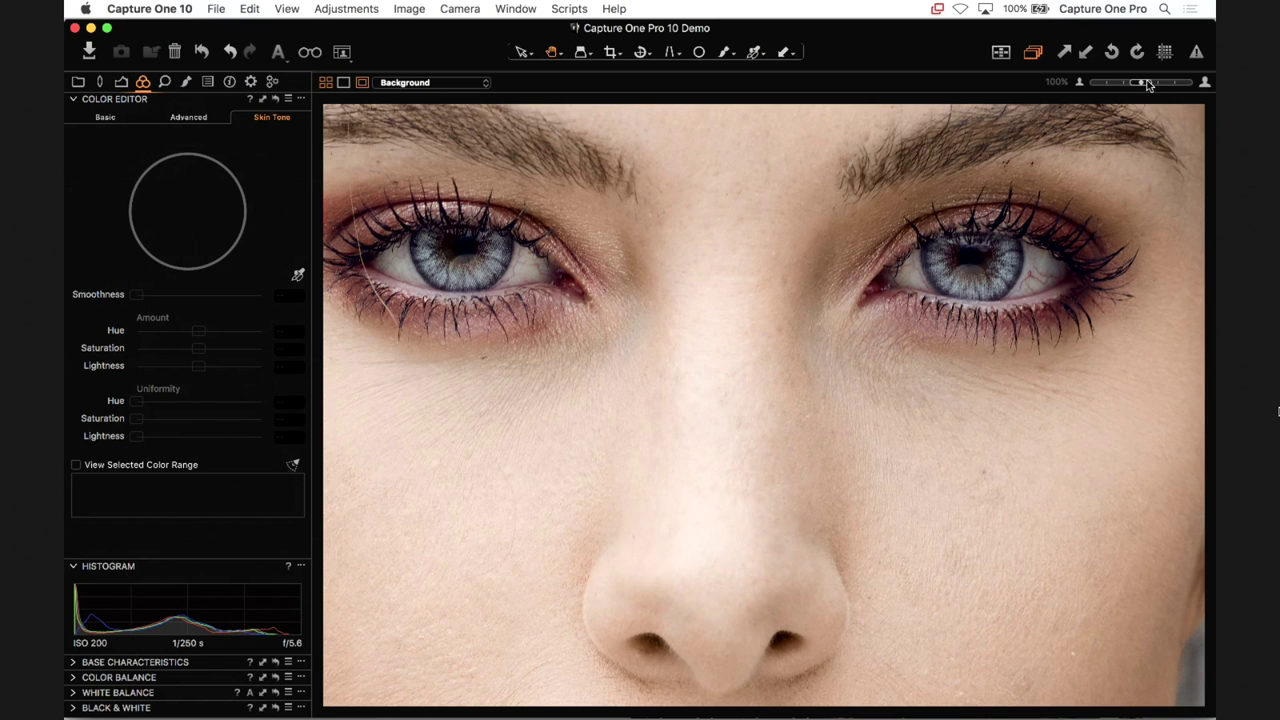
{"action": "left_click_drag", "start_coordinate": [1140, 82], "coordinate": [1106, 85]}
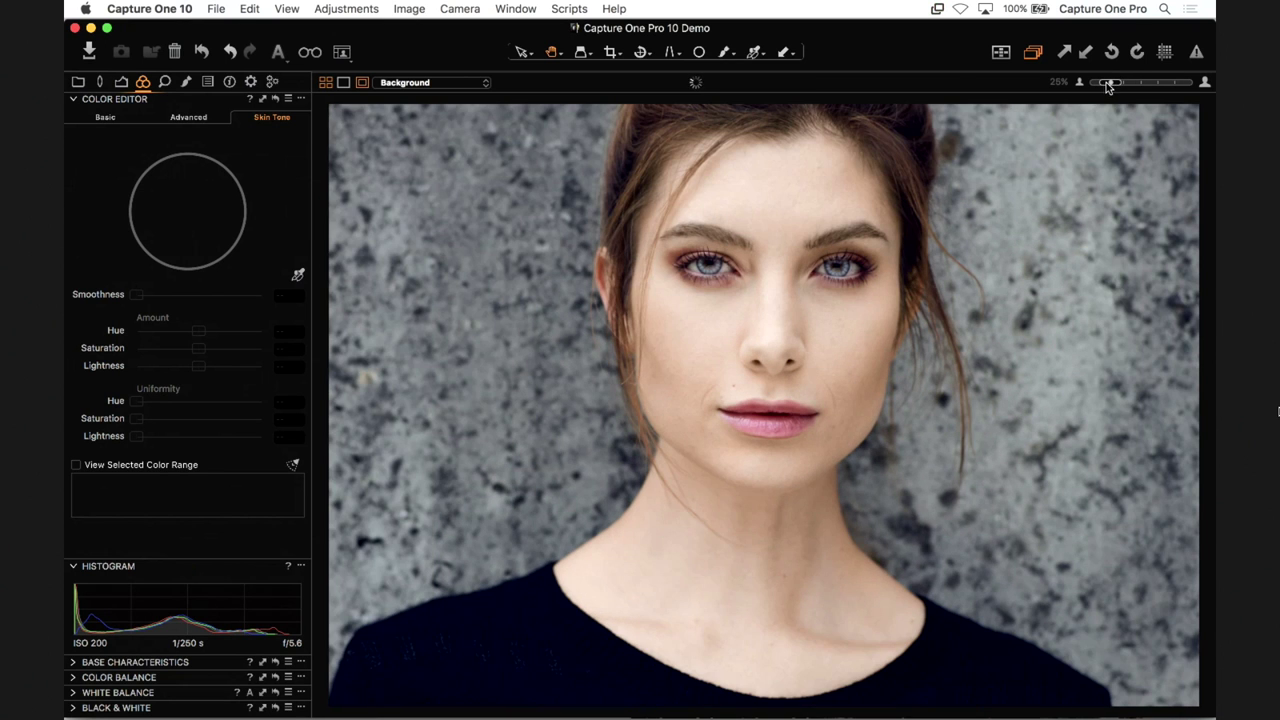
{"action": "left_click", "coordinate": [229, 82]}
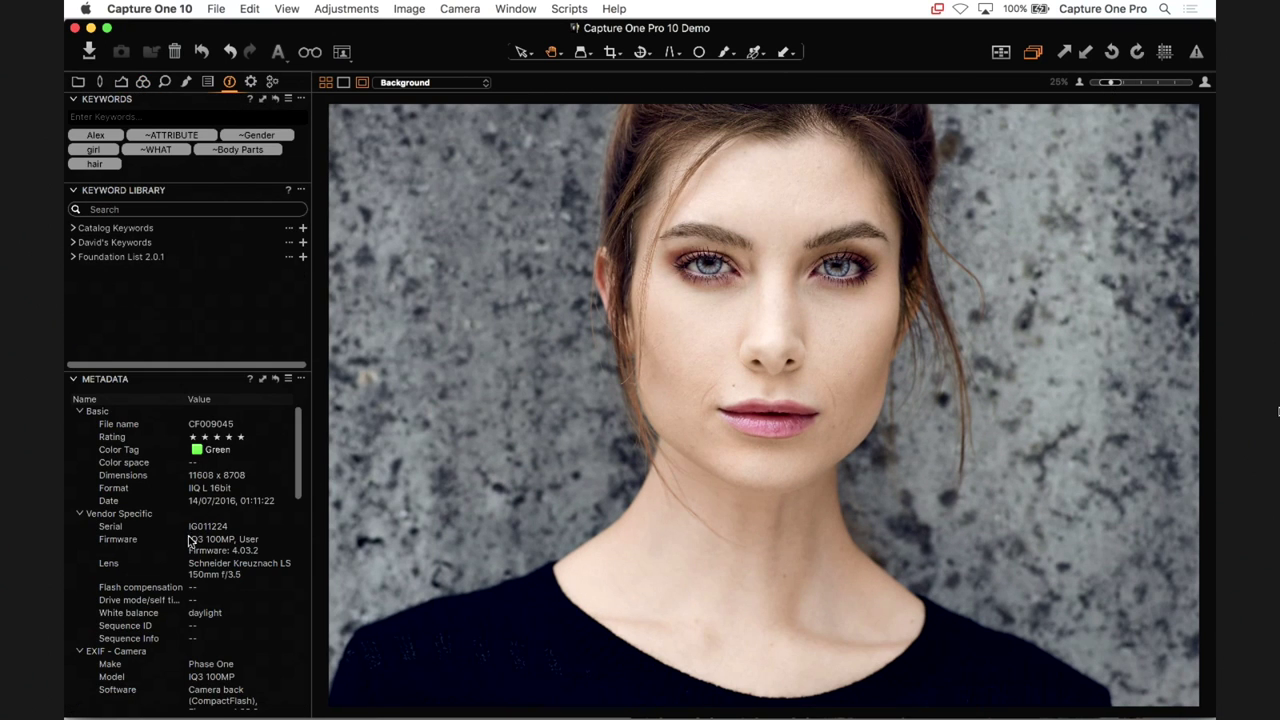
{"action": "left_click", "coordinate": [704, 268]}
{"action": "left_click_drag", "start_coordinate": [751, 347], "coordinate": [660, 312]}
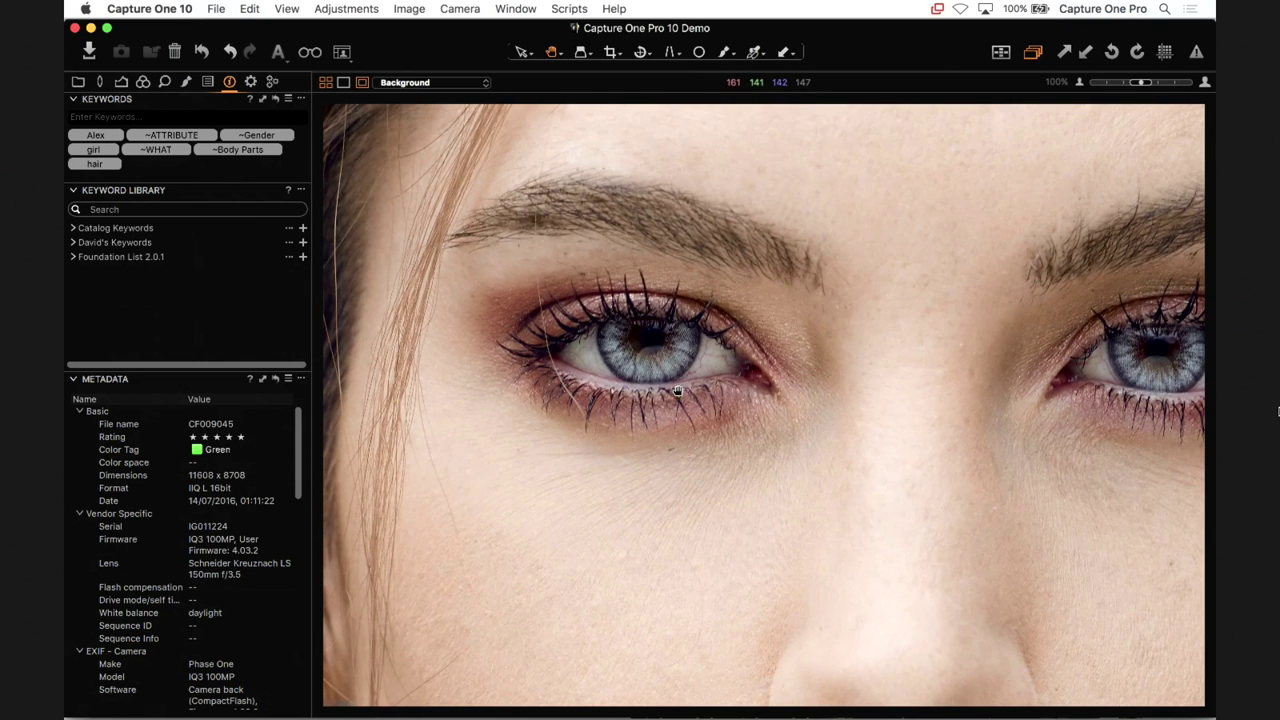
{"action": "scroll", "coordinate": [676, 375], "scroll_direction": "right", "scroll_amount": 5}
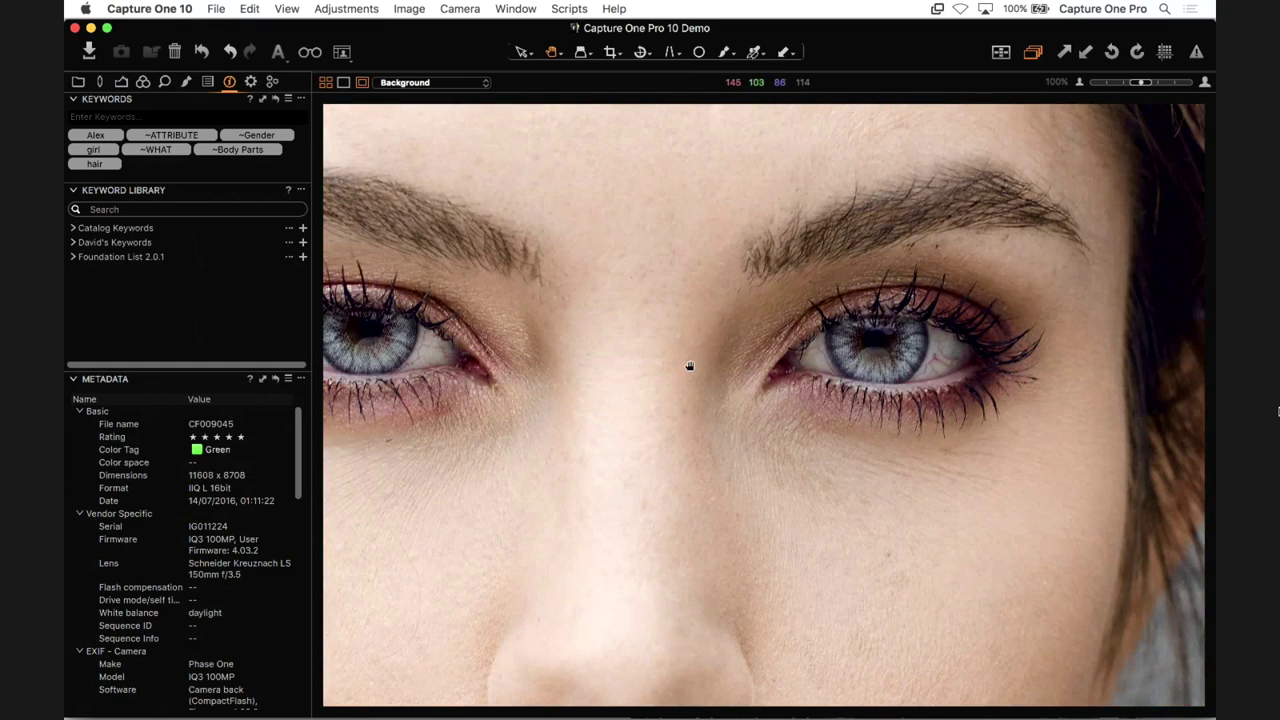
{"action": "scroll", "coordinate": [654, 364], "scroll_direction": "left", "scroll_amount": 5}
{"action": "scroll", "coordinate": [886, 300], "scroll_direction": "down", "scroll_amount": 5}
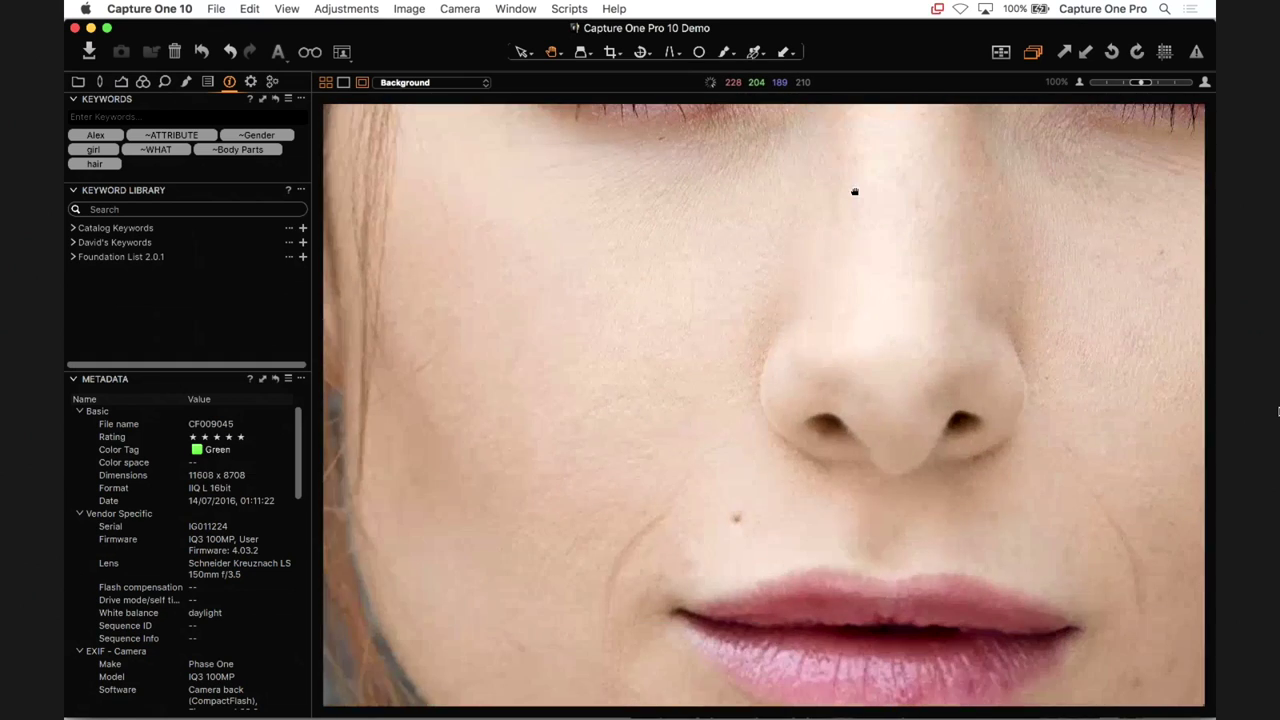
{"action": "scroll", "coordinate": [854, 276], "scroll_direction": "up", "scroll_amount": 5}
{"action": "left_click", "coordinate": [825, 265]}
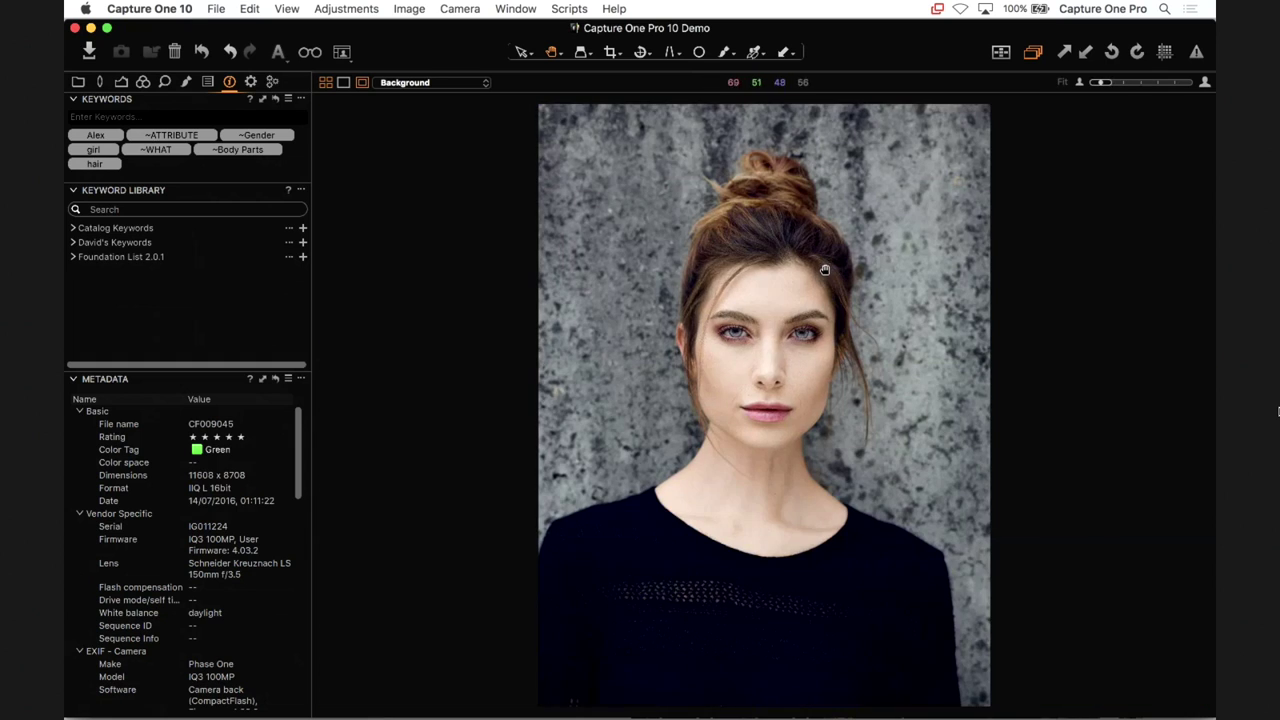
- Show the color tools and examine the face's skin tones at 100%, 67%, 50% and 33% zoom
{"action": "left_click", "coordinate": [738, 343]}
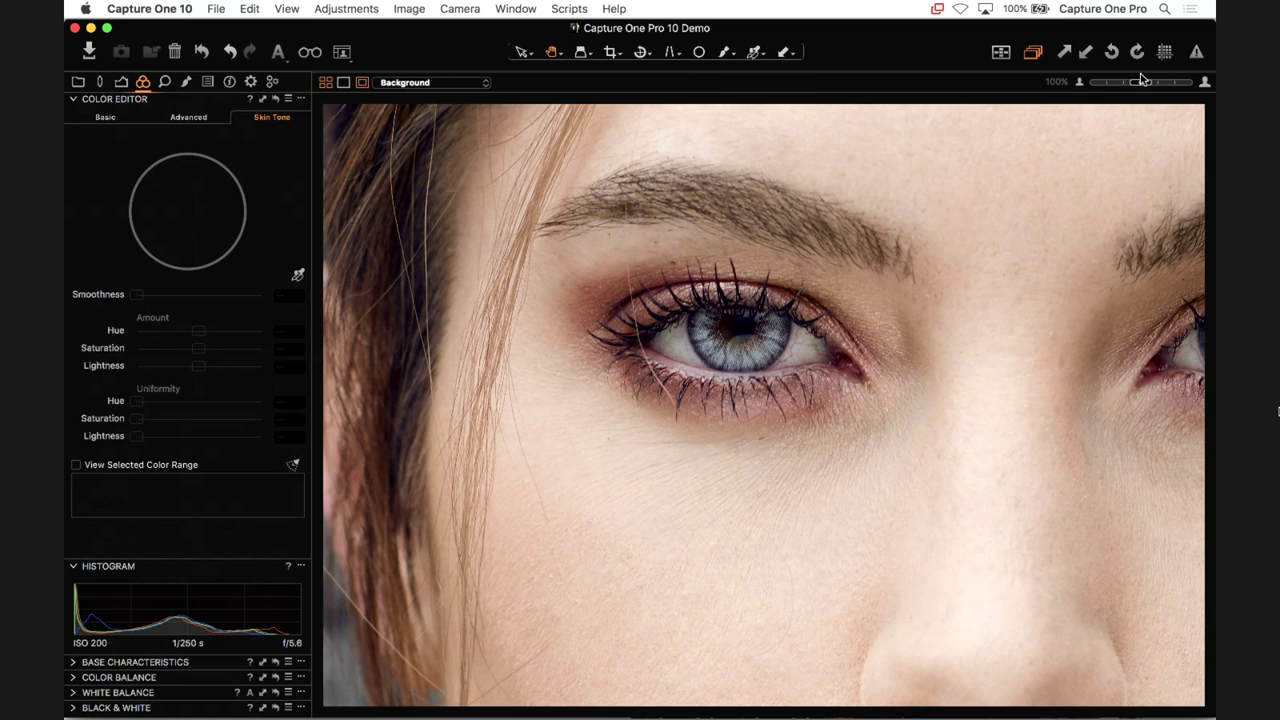
{"action": "left_click_drag", "start_coordinate": [1135, 90], "coordinate": [1129, 90]}
{"action": "left_click_drag", "start_coordinate": [920, 434], "coordinate": [789, 300]}
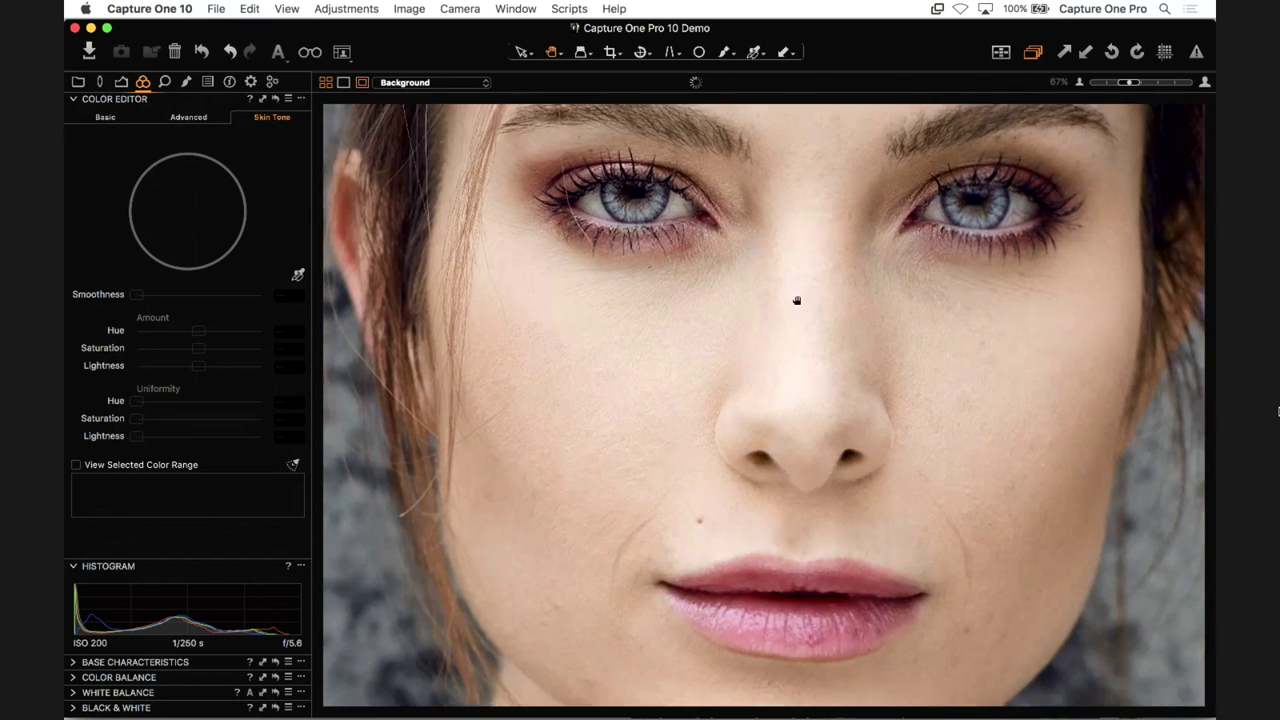
{"action": "key", "text": "super+0"}
{"action": "left_click", "coordinate": [794, 357]}
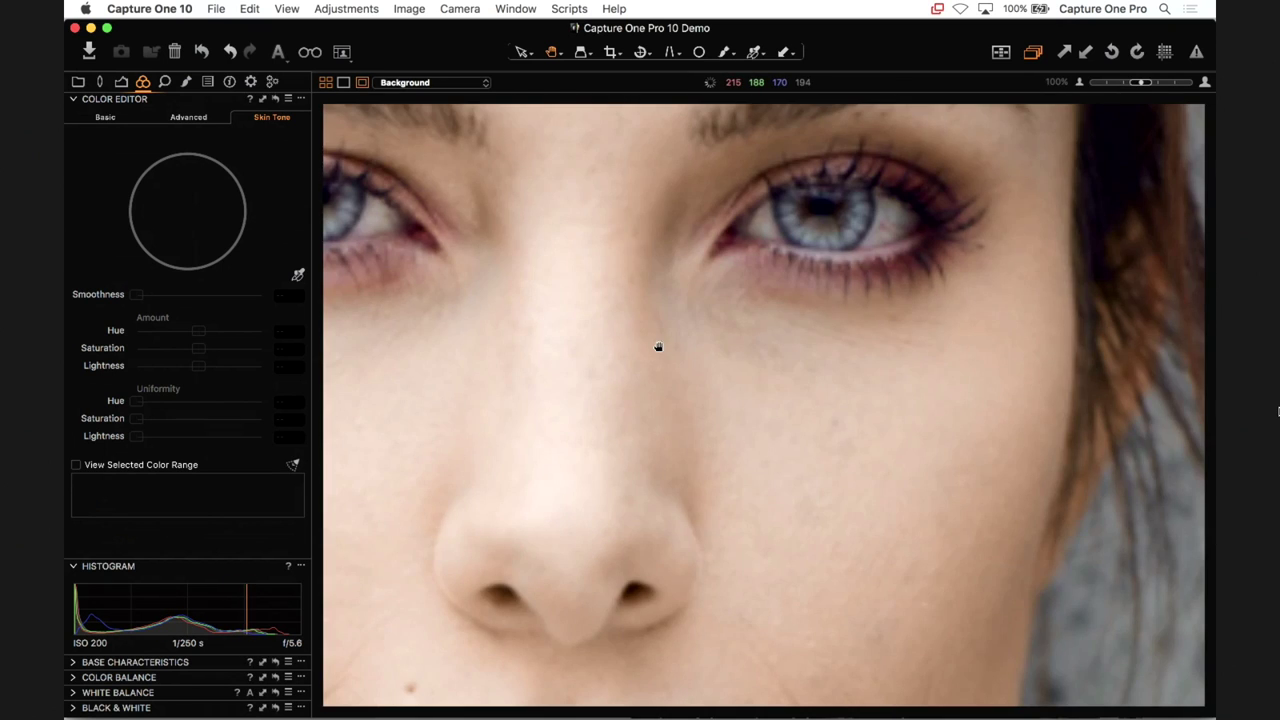
{"action": "left_click_drag", "start_coordinate": [657, 349], "coordinate": [845, 363]}
{"action": "left_click_drag", "start_coordinate": [1146, 83], "coordinate": [1121, 84]}
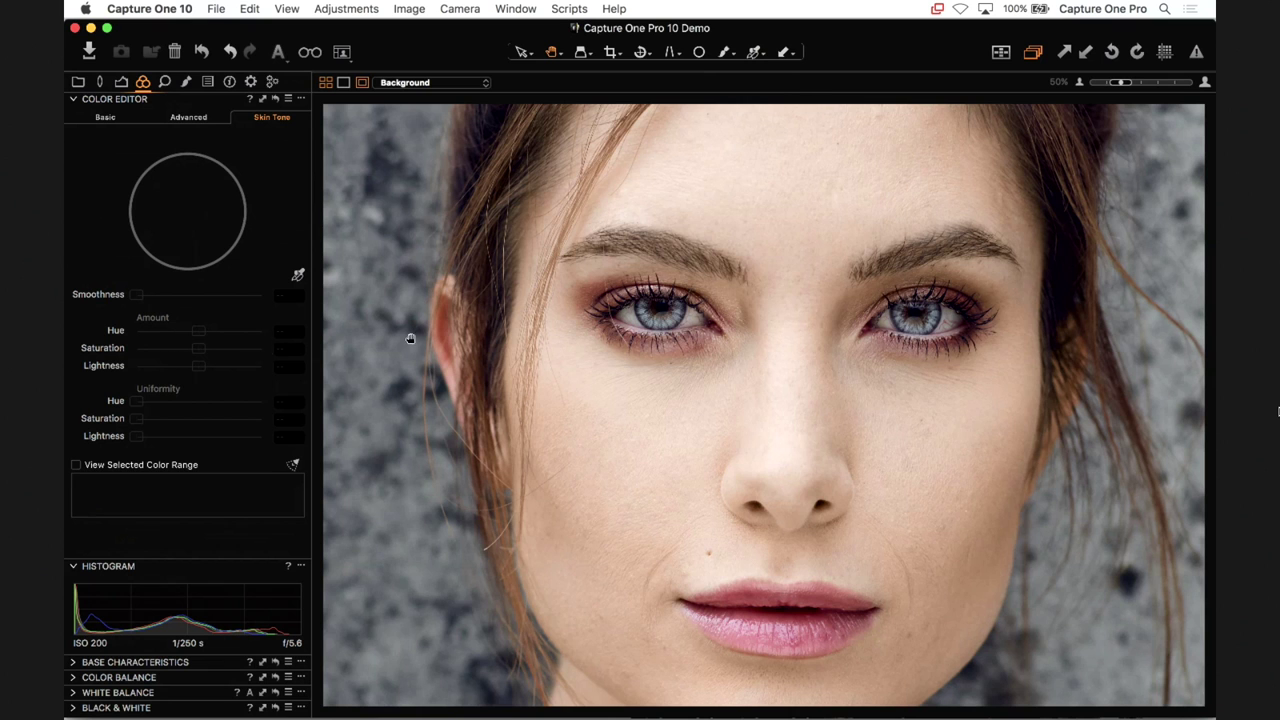
{"action": "left_click_drag", "start_coordinate": [654, 400], "coordinate": [622, 328]}
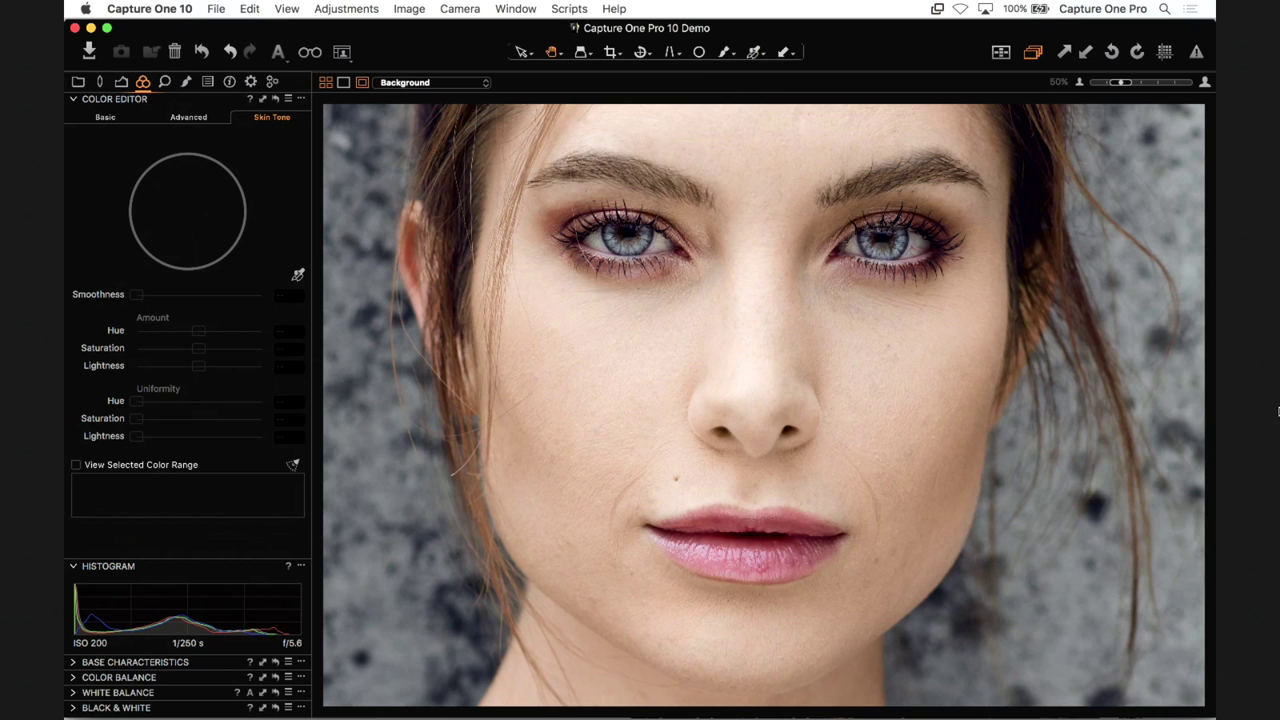
{"action": "left_click", "coordinate": [1112, 84]}
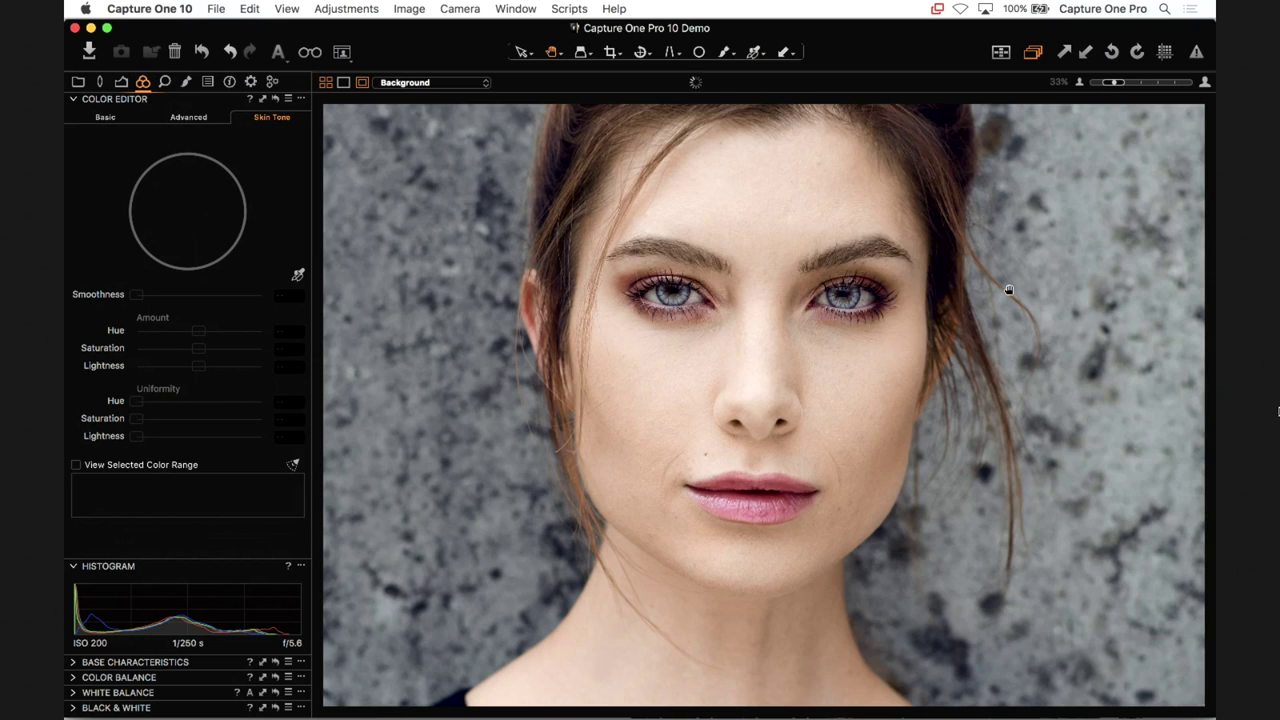
{"action": "left_click_drag", "start_coordinate": [866, 455], "coordinate": [858, 335]}
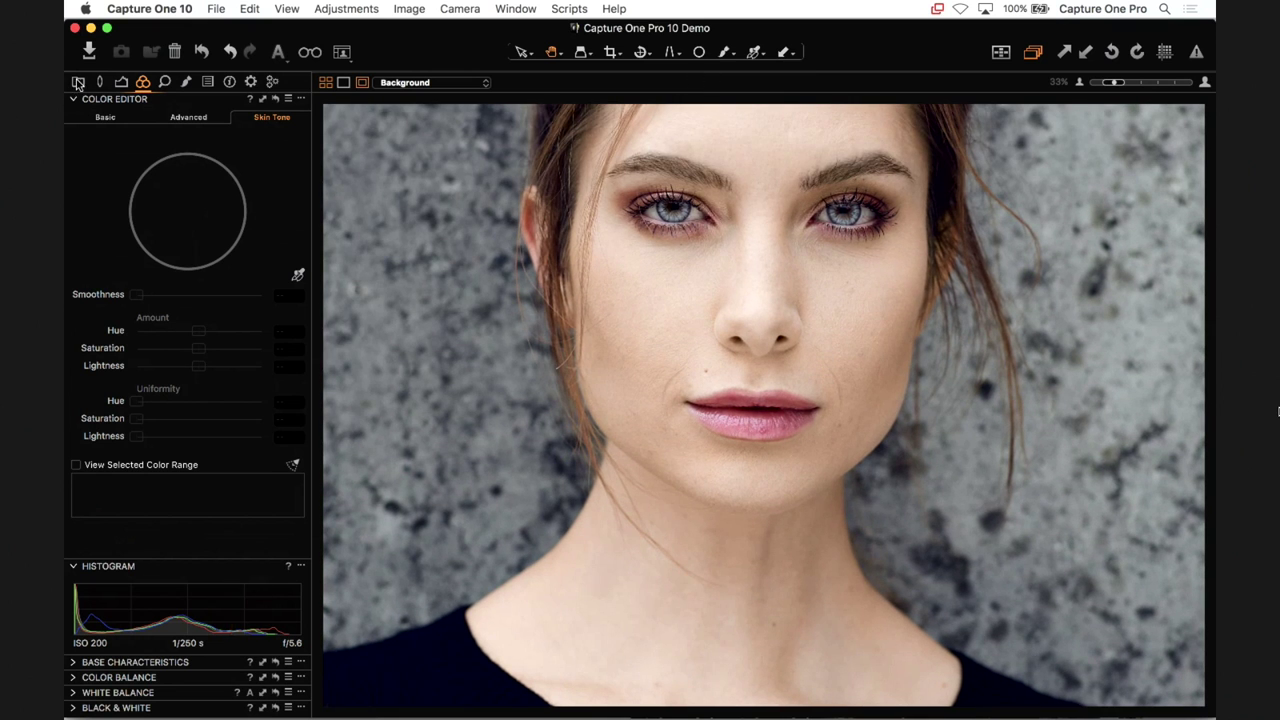
- Open the Processing Engine collection in the Reasons to Upgrade group
{"action": "left_click", "coordinate": [78, 83]}
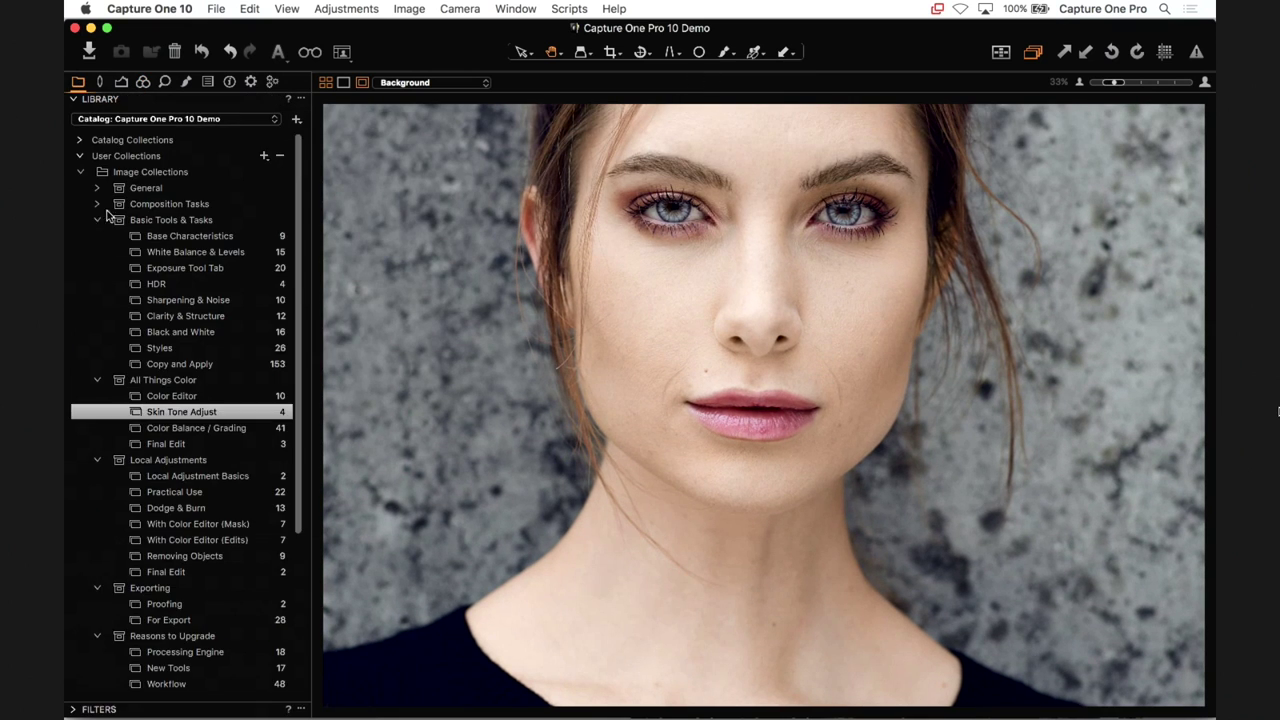
{"action": "scroll", "coordinate": [215, 400], "scroll_direction": "down", "scroll_amount": 5}
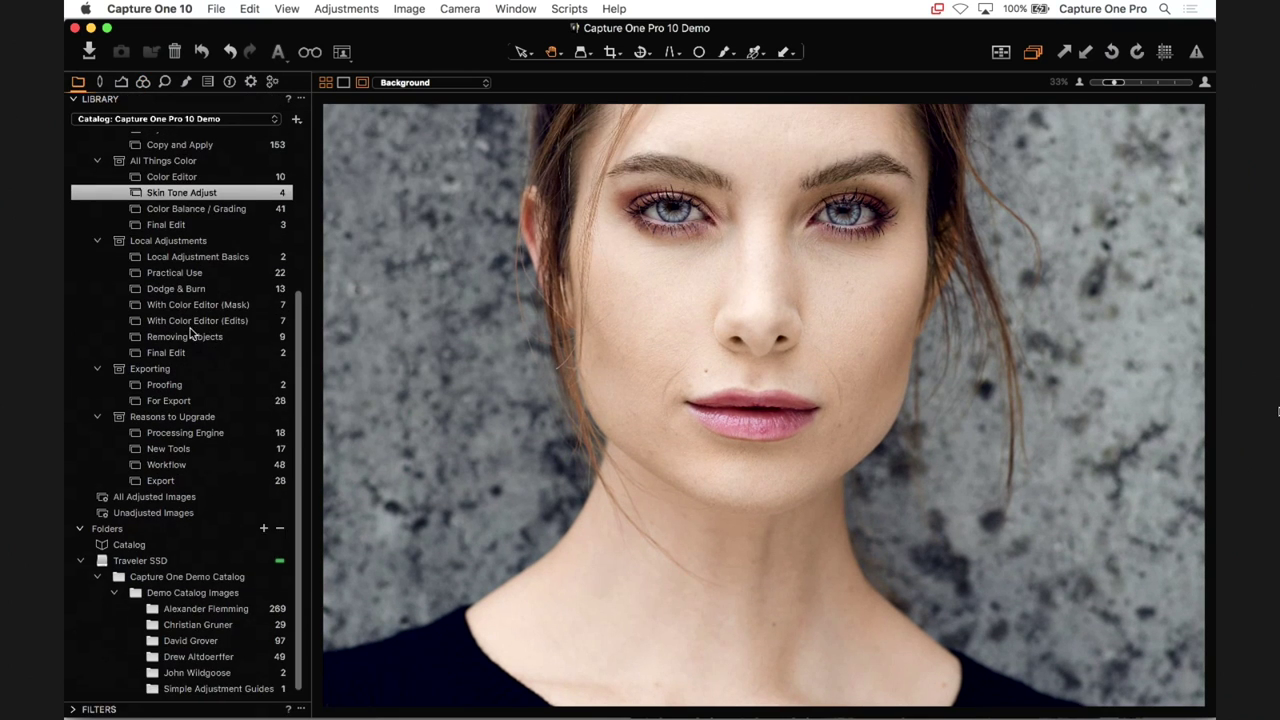
{"action": "left_click", "coordinate": [209, 434]}
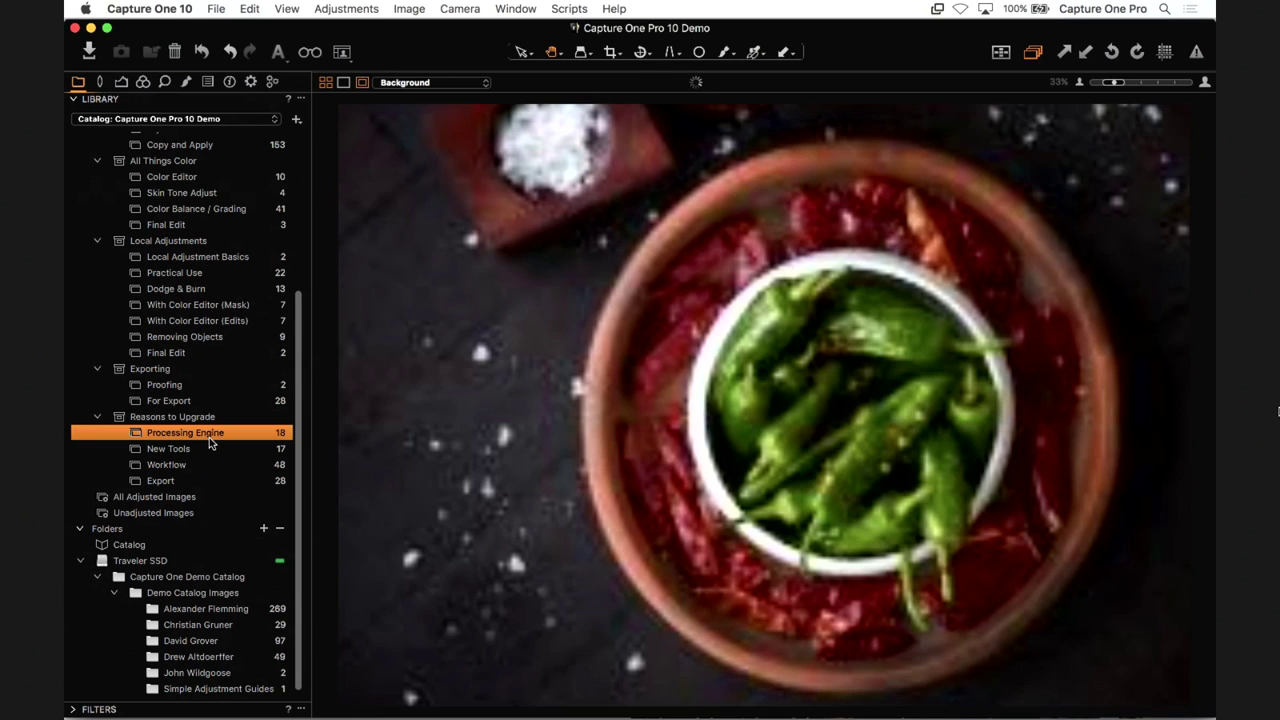
- Open the first DSC_5343.NEF variant with its base characteristics displayed, and inspect the woman's face and chest at 100%
{"action": "key", "text": "super+alt+v"}
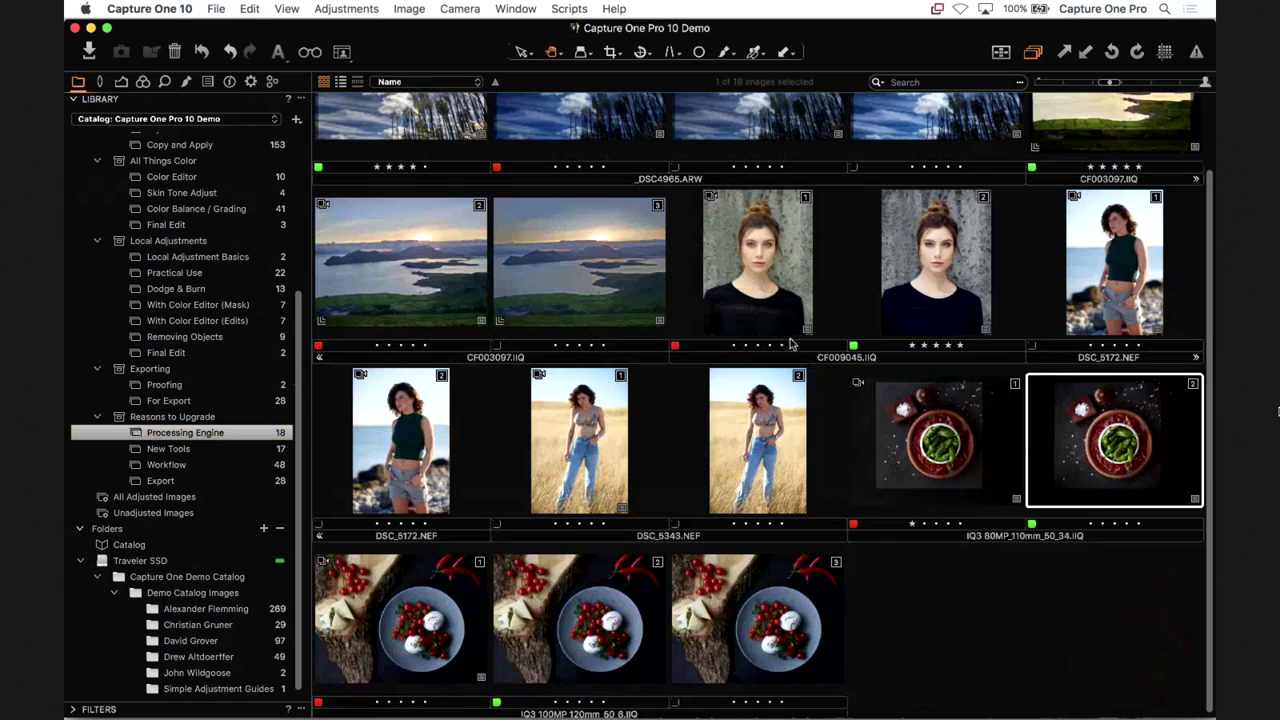
{"action": "left_click", "coordinate": [767, 416]}
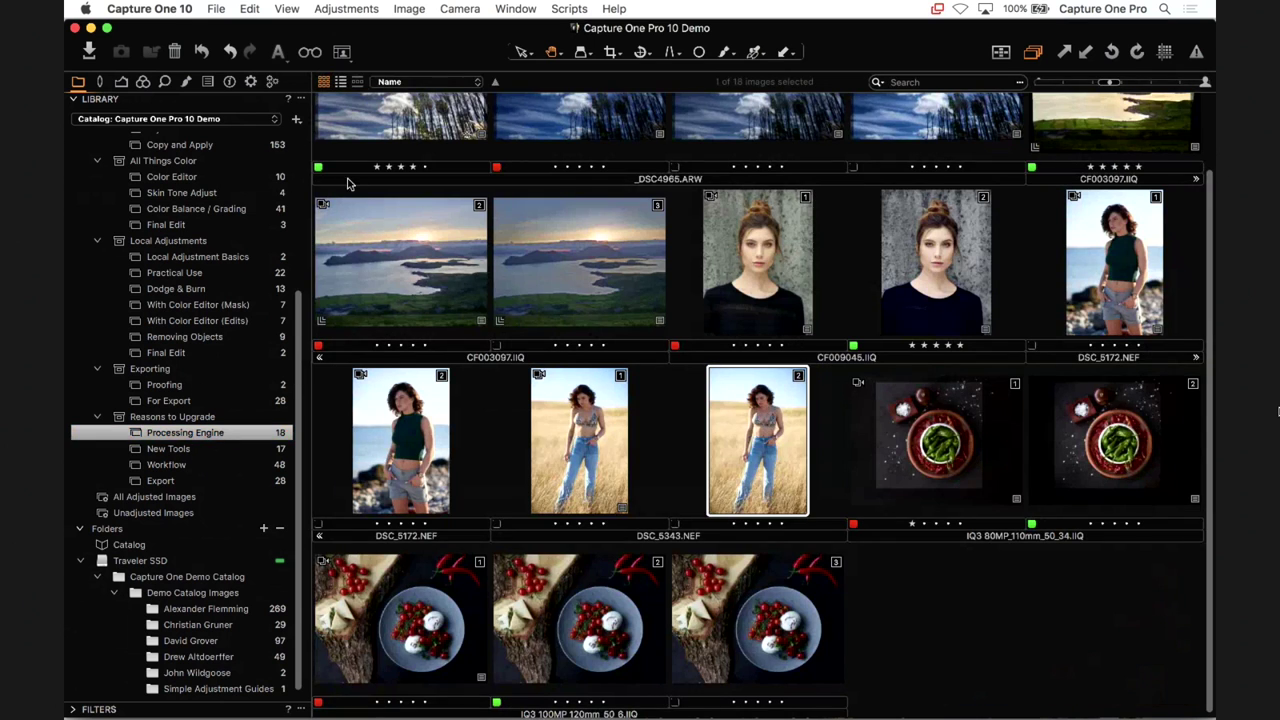
{"action": "left_click", "coordinate": [143, 81]}
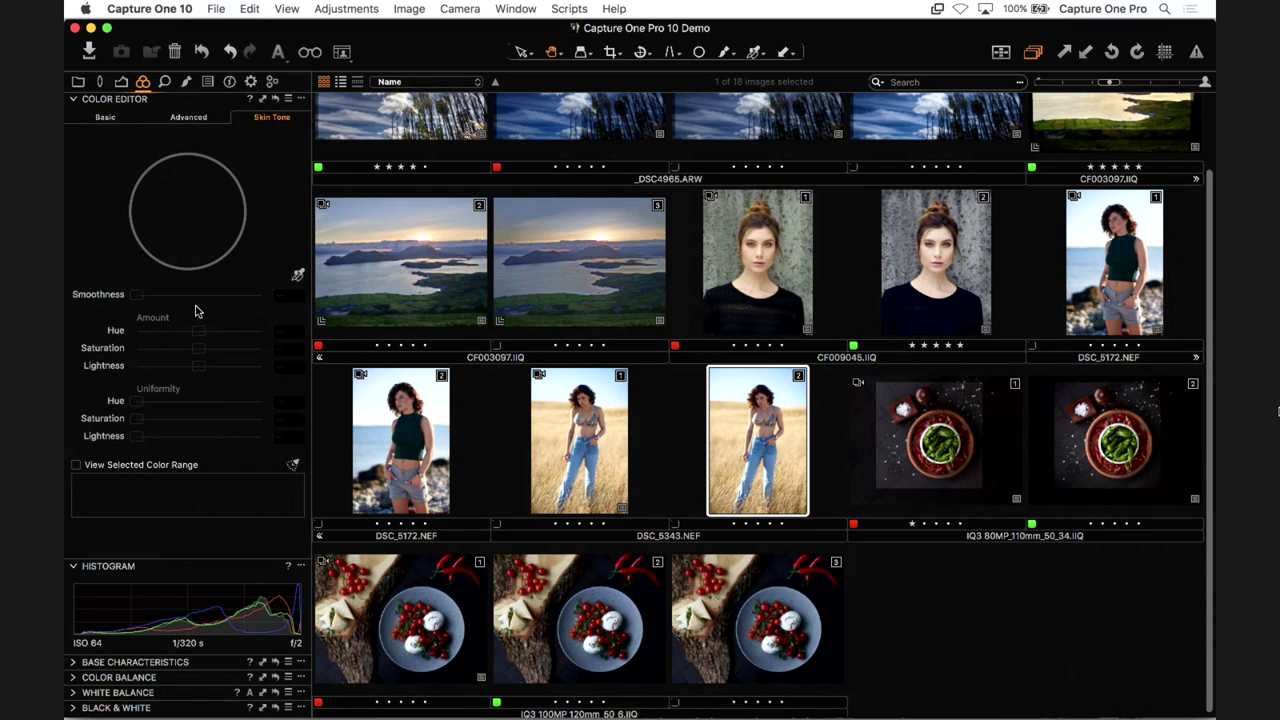
{"action": "left_click", "coordinate": [73, 663]}
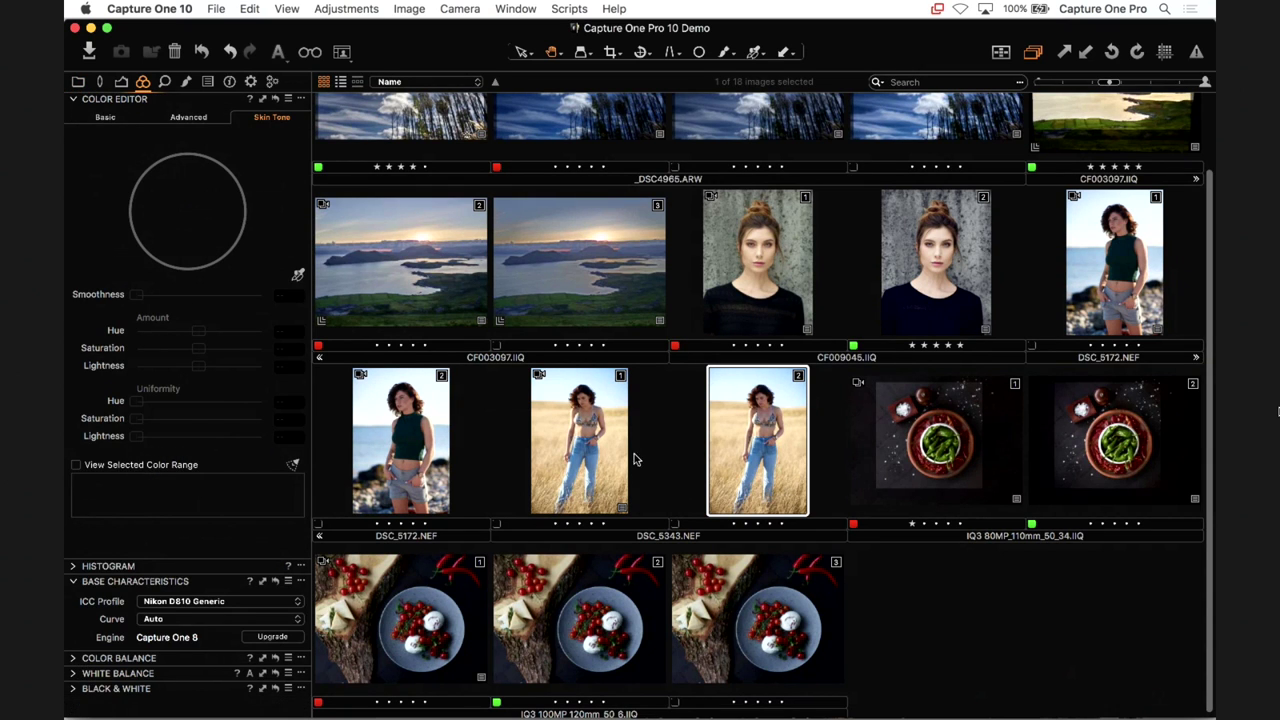
{"action": "double_click", "coordinate": [596, 441]}
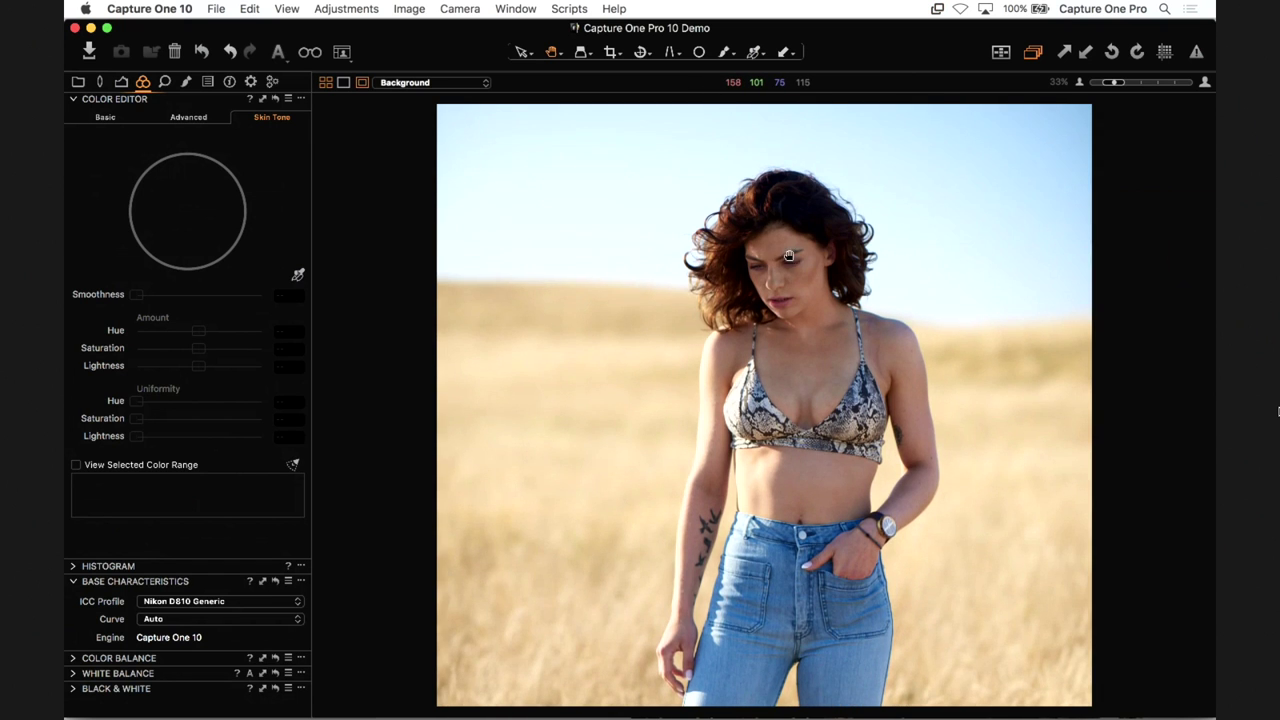
{"action": "left_click", "coordinate": [789, 256]}
{"action": "left_click_drag", "start_coordinate": [794, 388], "coordinate": [757, 246]}
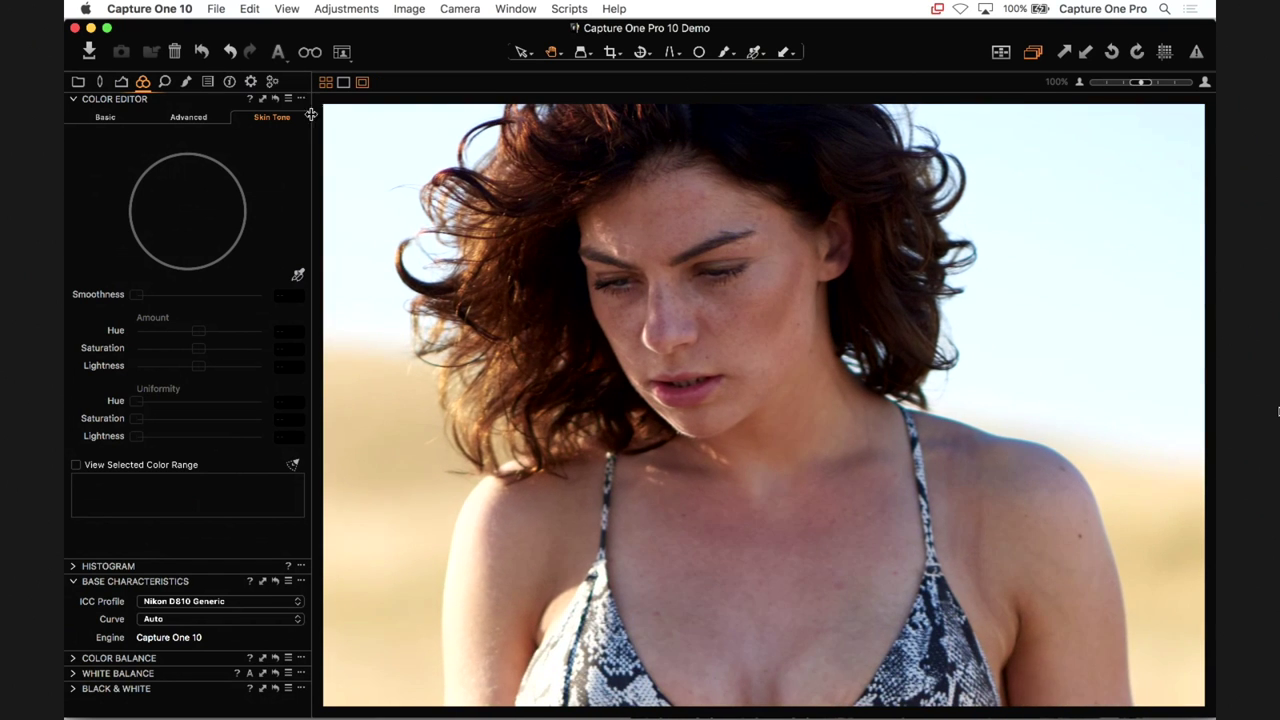
{"action": "left_click_drag", "start_coordinate": [621, 310], "coordinate": [608, 266]}
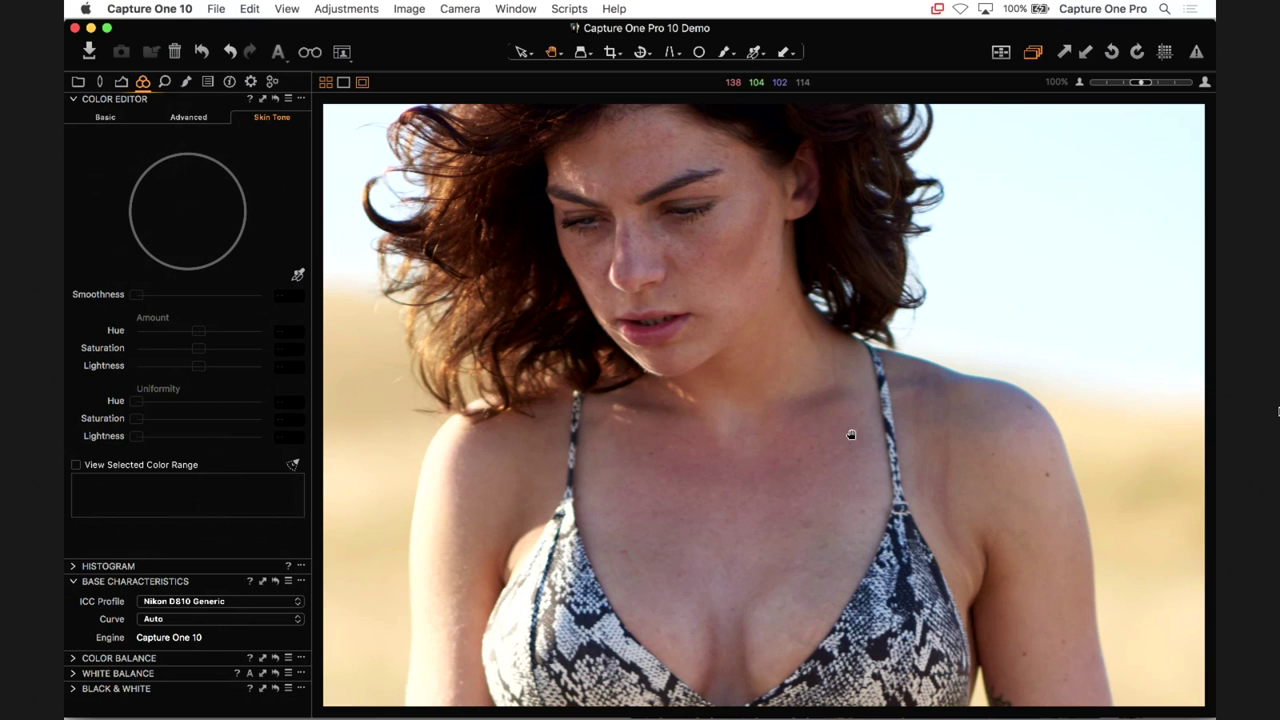
{"action": "left_click_drag", "start_coordinate": [748, 457], "coordinate": [737, 477]}
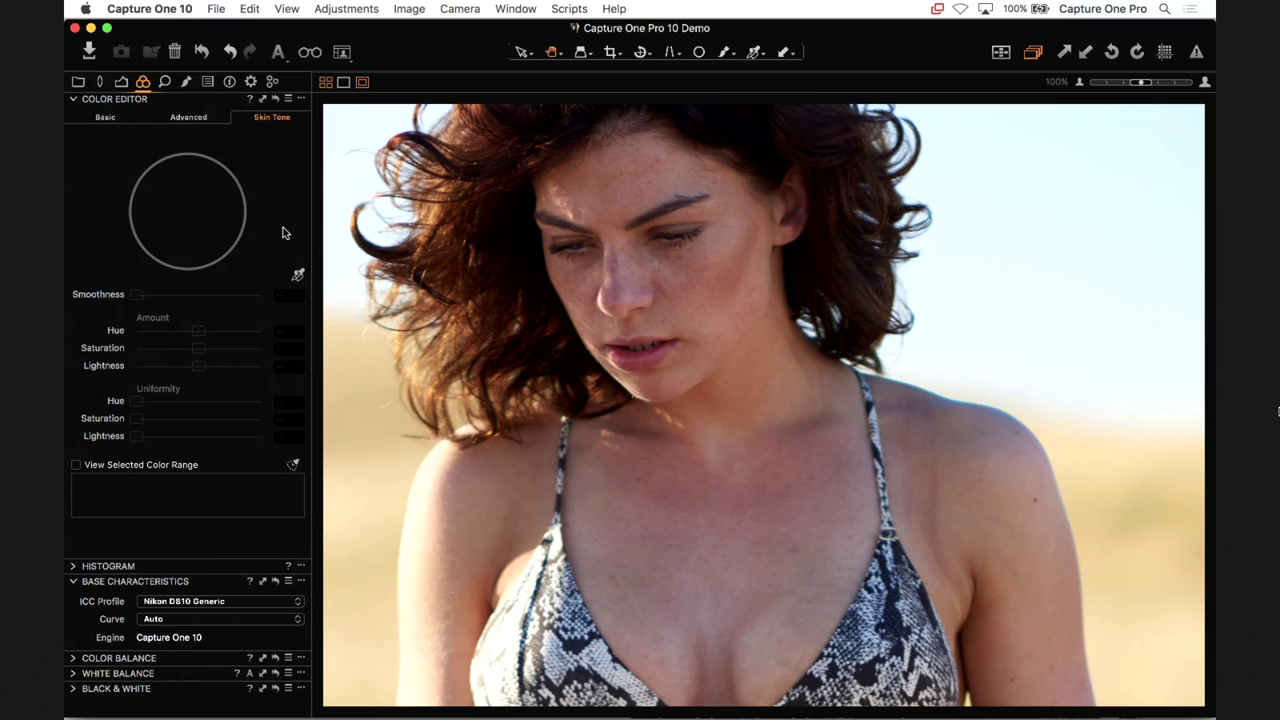
- Sample the woman's cheek with the Skin Tone picker on the whole image and widen the selected hue range
{"action": "left_click", "coordinate": [298, 275]}
{"action": "left_click", "coordinate": [716, 325]}
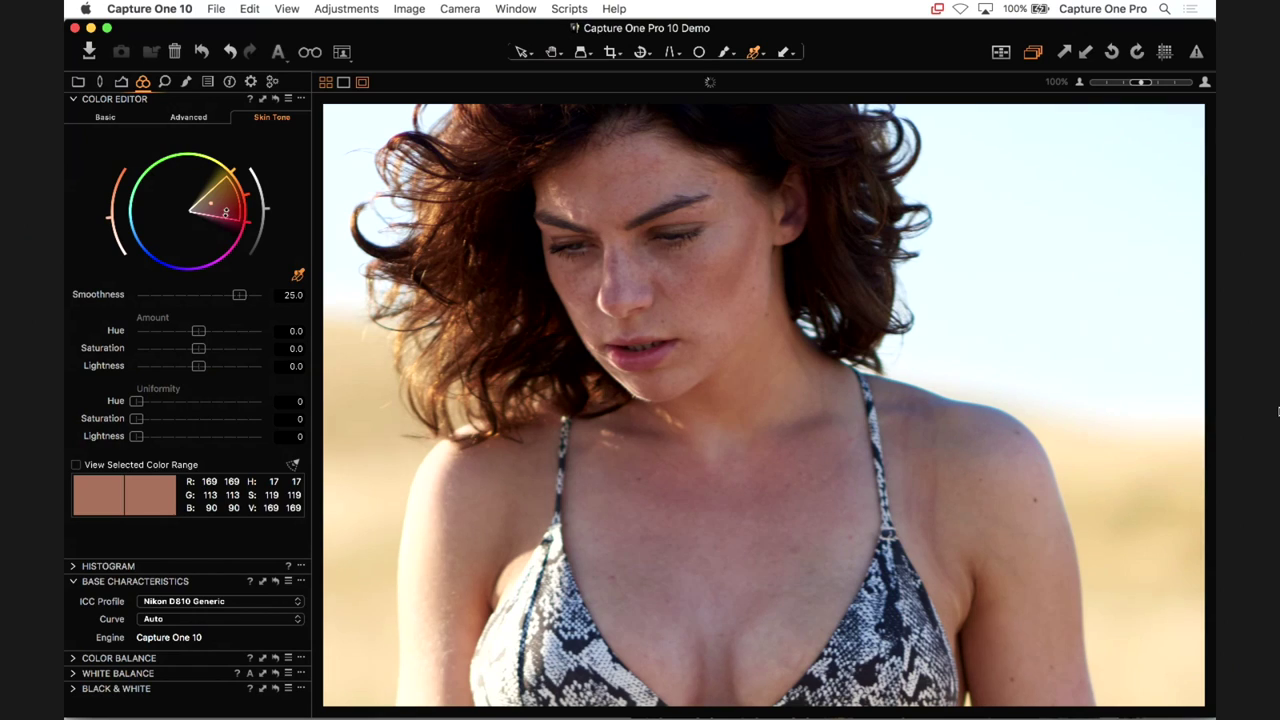
{"action": "left_click_drag", "start_coordinate": [215, 184], "coordinate": [201, 169]}
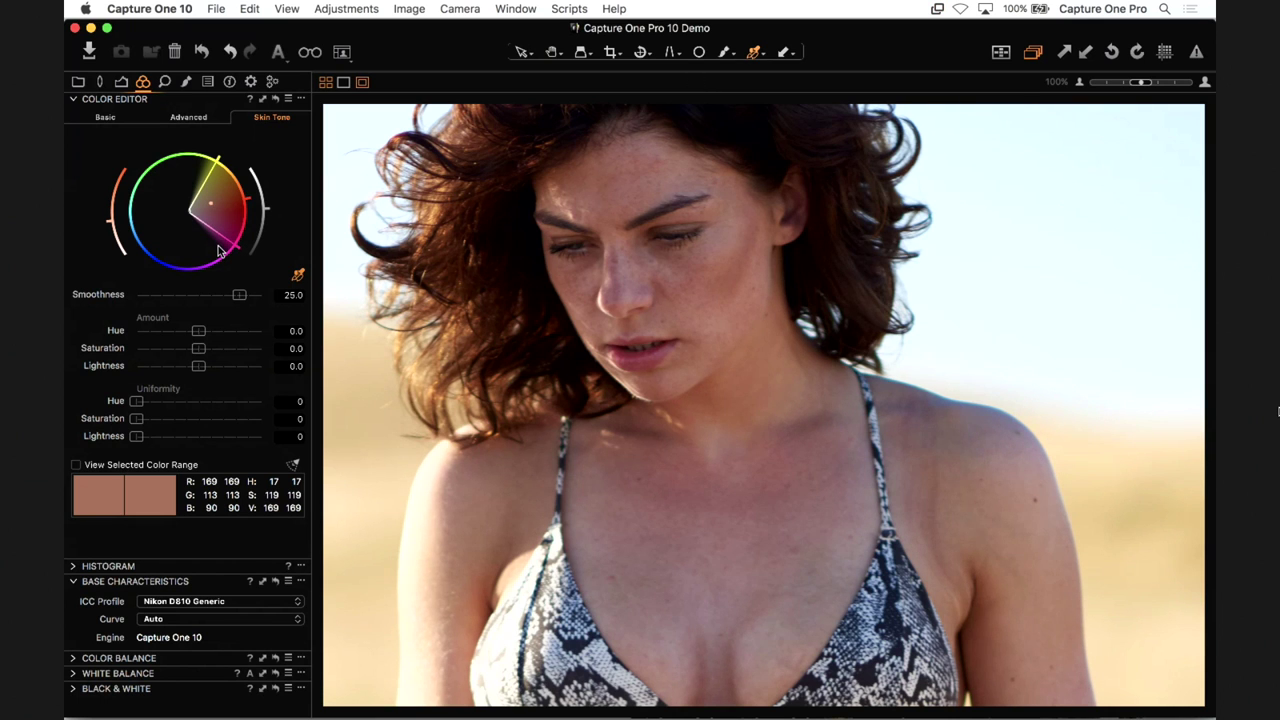
- Try Skin Tone Uniformity with Hue at 100 and Saturation at 99, and reset the Color Editor
{"action": "left_click_drag", "start_coordinate": [136, 401], "coordinate": [335, 413]}
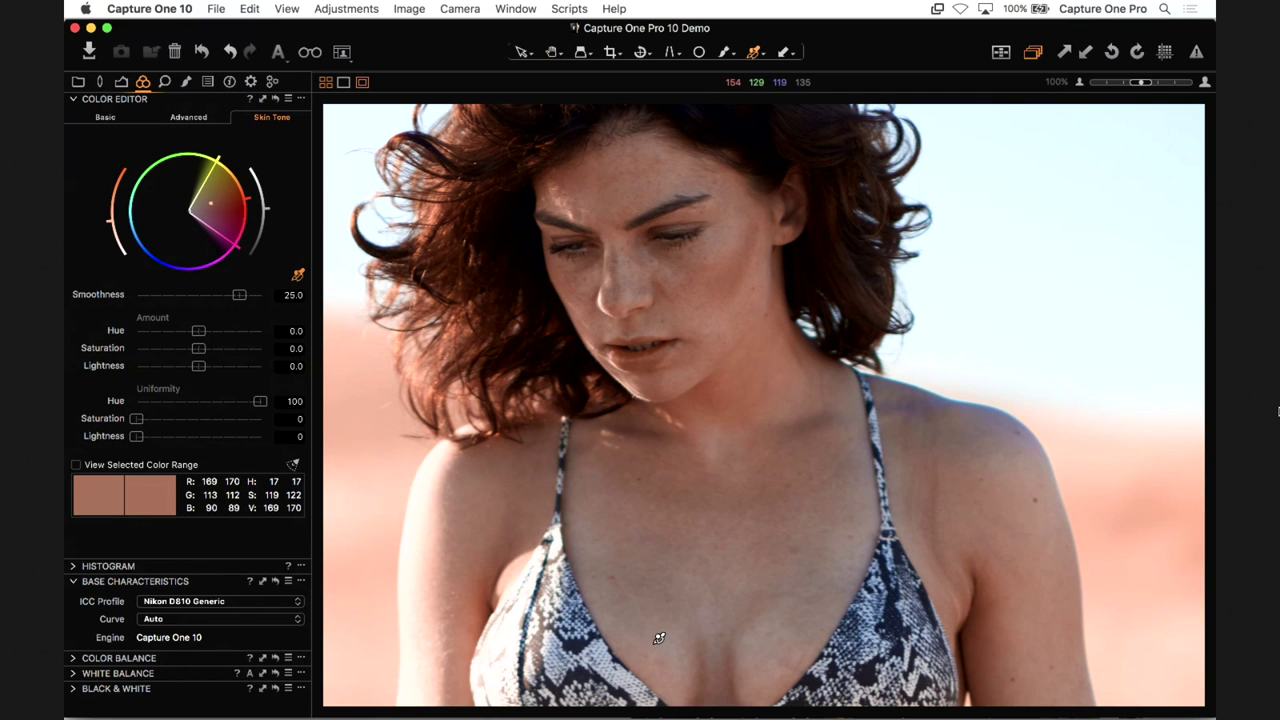
{"action": "left_click_drag", "start_coordinate": [226, 401], "coordinate": [350, 398]}
{"action": "left_click_drag", "start_coordinate": [137, 421], "coordinate": [259, 431]}
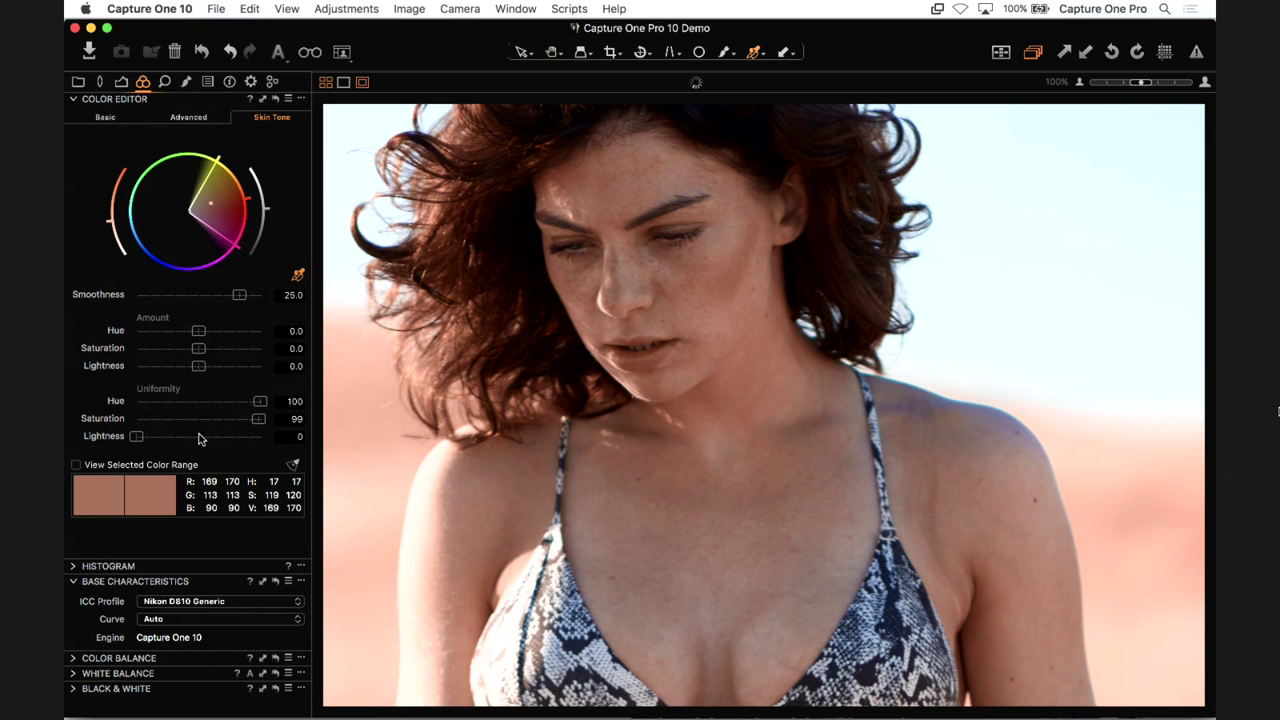
{"action": "left_click_drag", "start_coordinate": [137, 440], "coordinate": [69, 449]}
{"action": "left_click", "coordinate": [275, 99]}
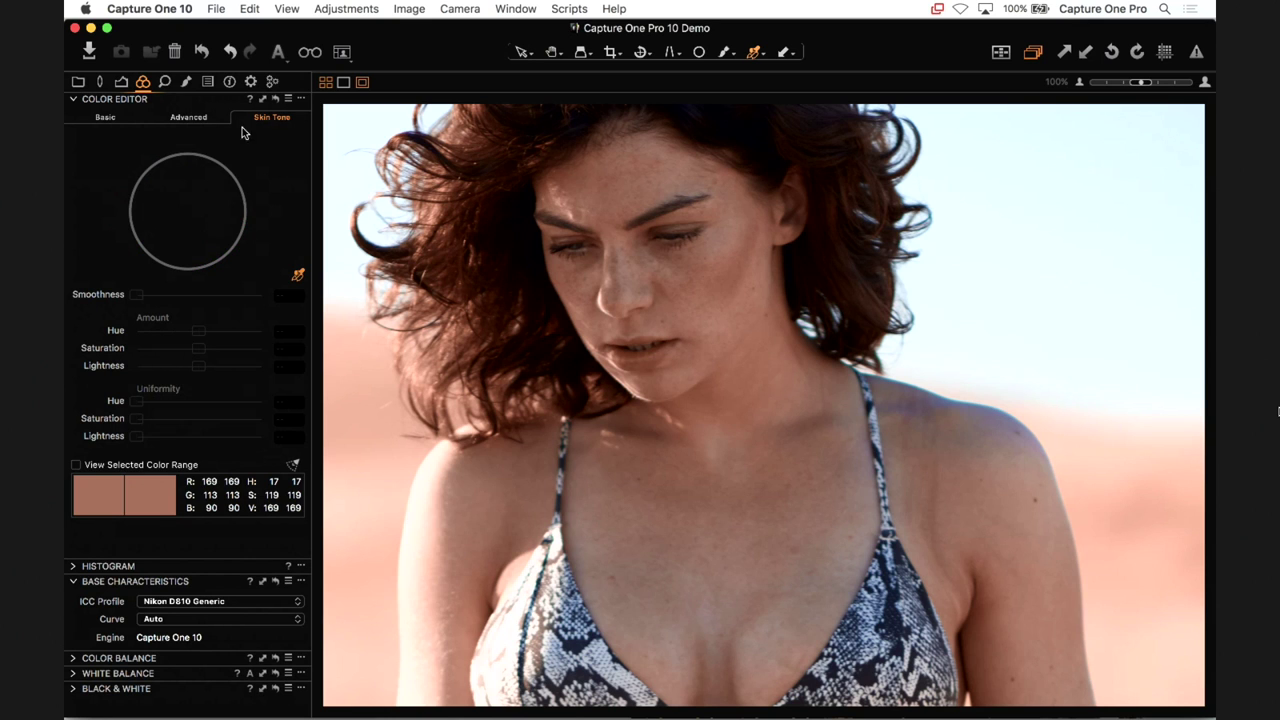
- Paint a closed mask outline around the woman's face, neck and chest on a new local adjustment layer
{"action": "left_click", "coordinate": [187, 83]}
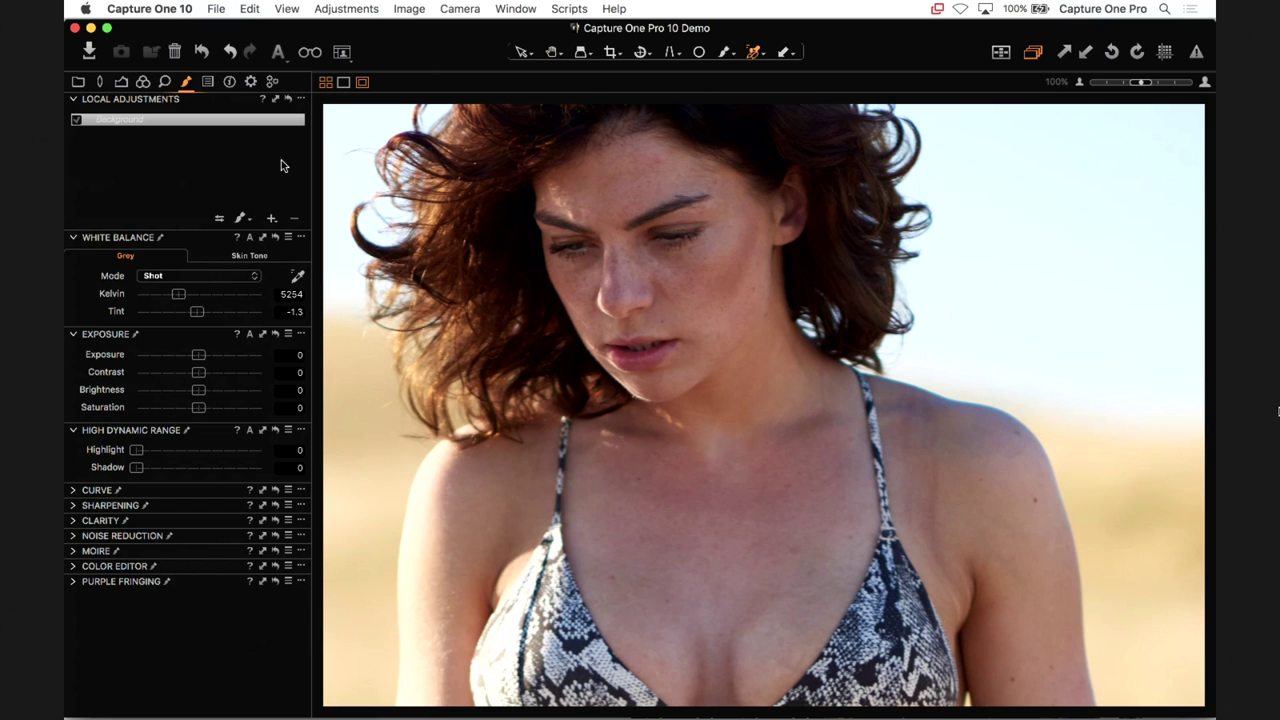
{"action": "left_click", "coordinate": [240, 219]}
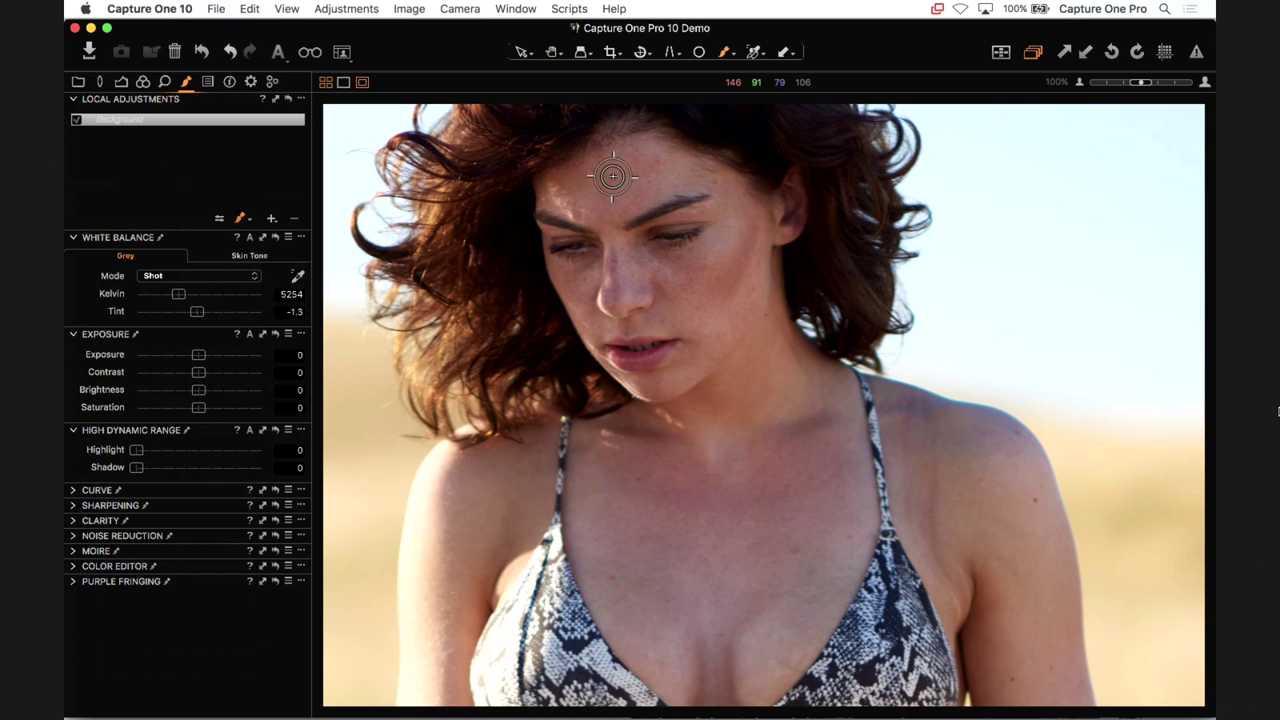
{"action": "right_click", "coordinate": [611, 179]}
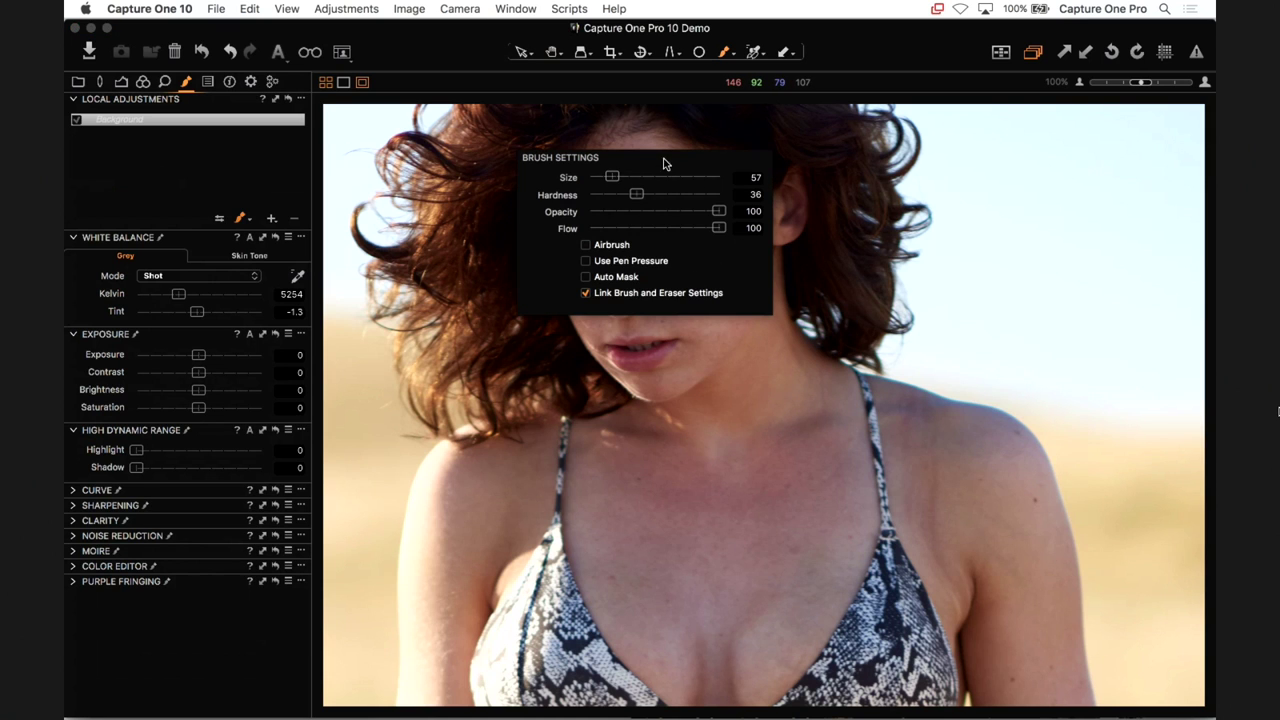
{"action": "mouse_move", "coordinate": [623, 149]}
{"action": "left_mouse_down"}
{"action": "mouse_move", "coordinate": [553, 174]}
{"action": "mouse_move", "coordinate": [543, 183]}
{"action": "mouse_move", "coordinate": [586, 171]}
{"action": "mouse_move", "coordinate": [540, 212]}
{"action": "left_mouse_up"}
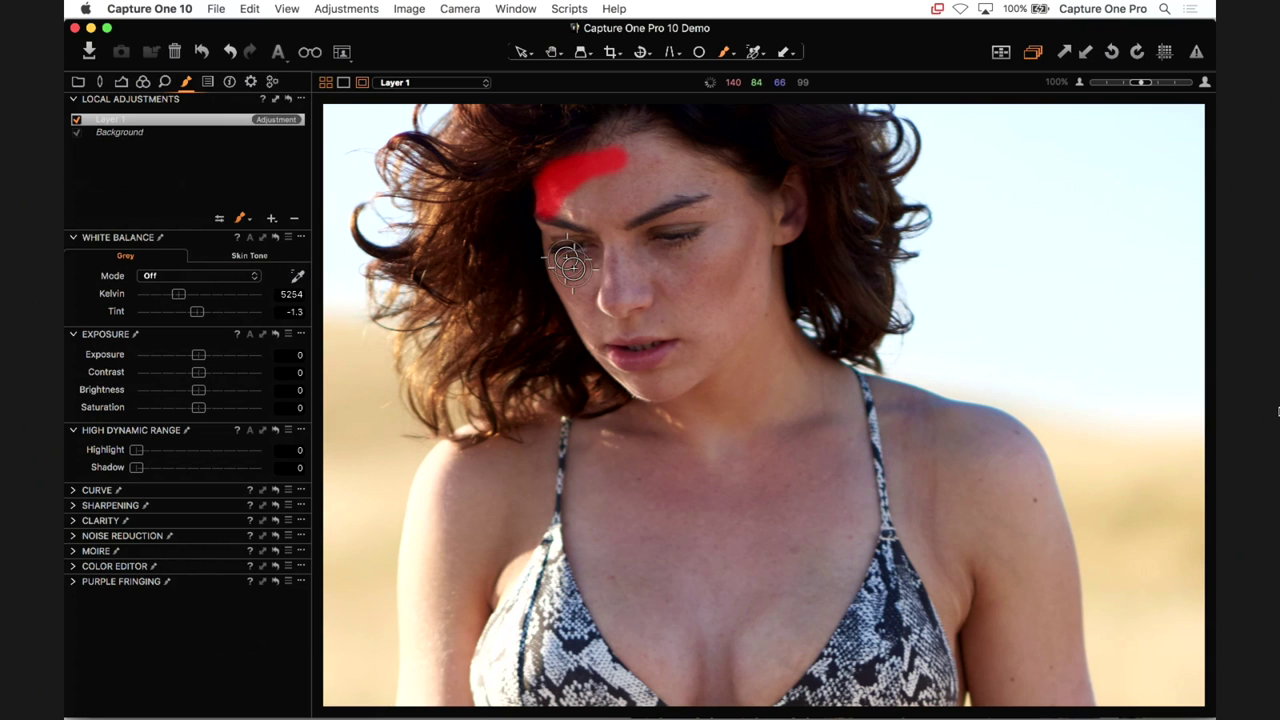
{"action": "mouse_move", "coordinate": [571, 263]}
{"action": "left_mouse_down"}
{"action": "mouse_move", "coordinate": [588, 295]}
{"action": "mouse_move", "coordinate": [562, 200]}
{"action": "mouse_move", "coordinate": [580, 294]}
{"action": "mouse_move", "coordinate": [604, 283]}
{"action": "mouse_move", "coordinate": [586, 171]}
{"action": "mouse_move", "coordinate": [612, 322]}
{"action": "mouse_move", "coordinate": [600, 448]}
{"action": "mouse_move", "coordinate": [640, 616]}
{"action": "mouse_move", "coordinate": [732, 688]}
{"action": "mouse_move", "coordinate": [820, 594]}
{"action": "mouse_move", "coordinate": [851, 471]}
{"action": "mouse_move", "coordinate": [745, 185]}
{"action": "mouse_move", "coordinate": [760, 216]}
{"action": "left_mouse_up"}
{"action": "right_click", "coordinate": [585, 288]}
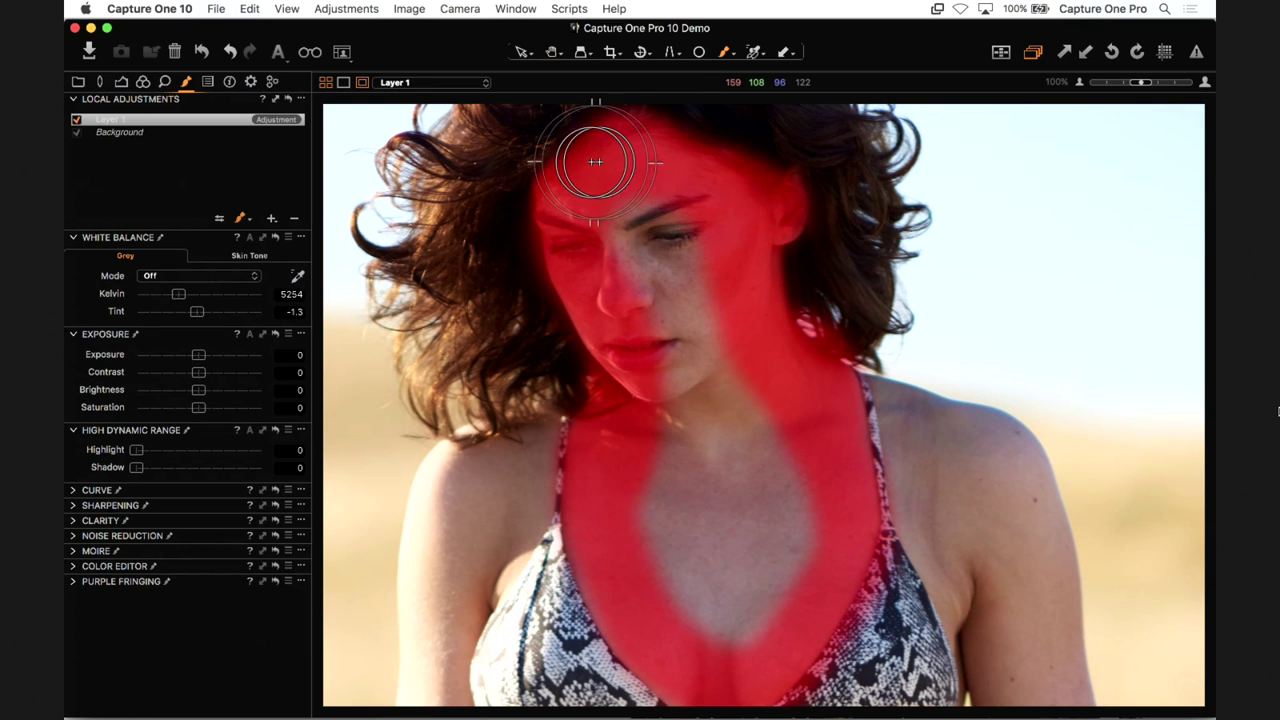
- Fill the interior of the outlined skin mask on Layer 1
{"action": "left_click", "coordinate": [301, 100]}
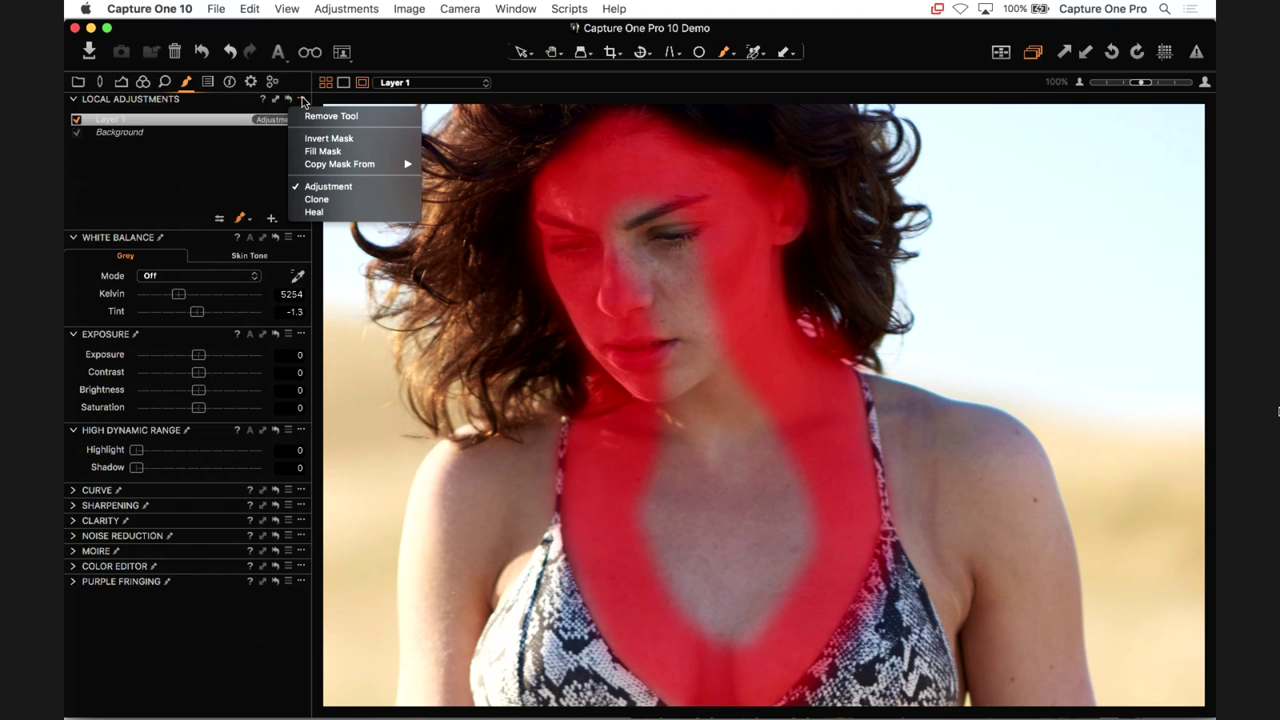
{"action": "left_click", "coordinate": [297, 152]}
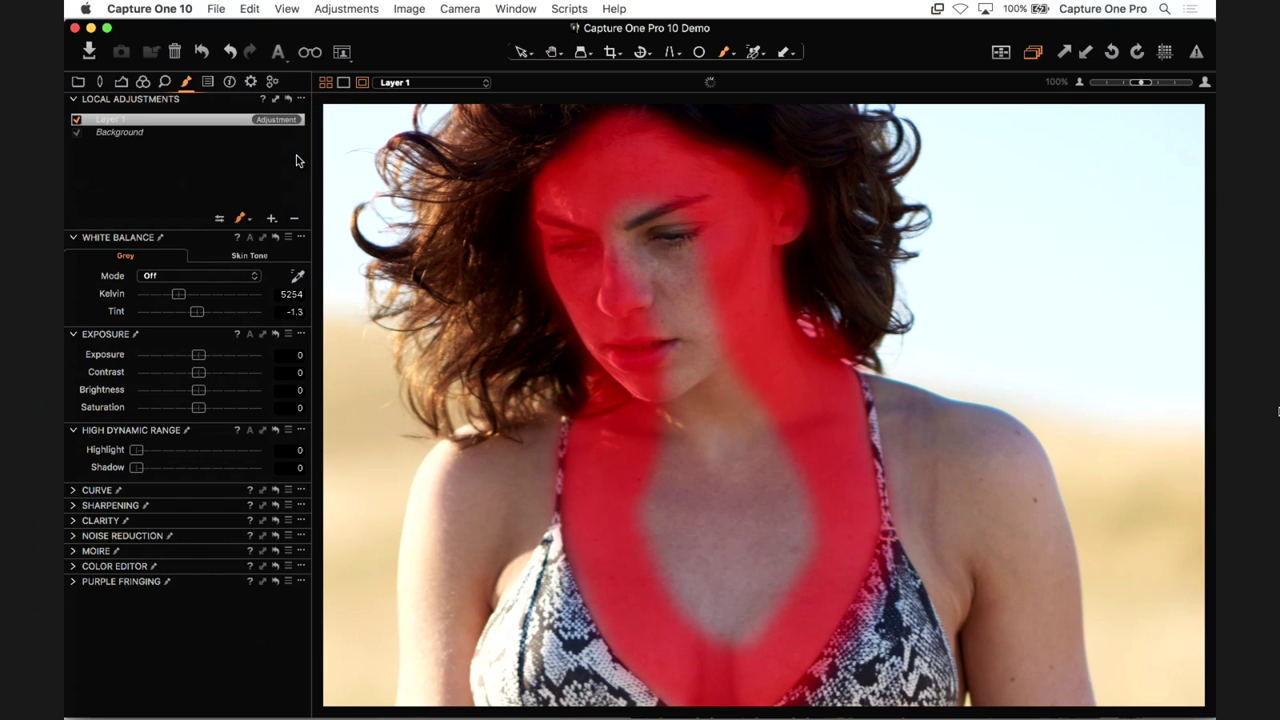
{"action": "left_click", "coordinate": [301, 100]}
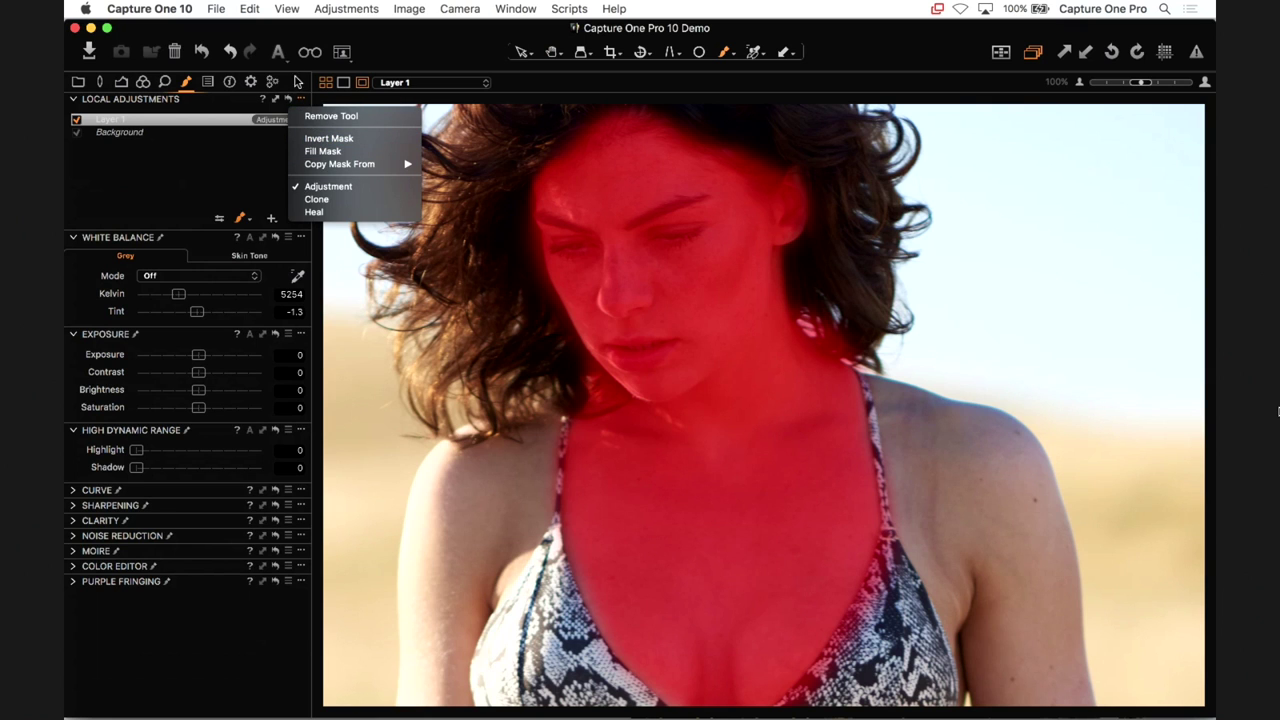
{"action": "left_click", "coordinate": [648, 210]}
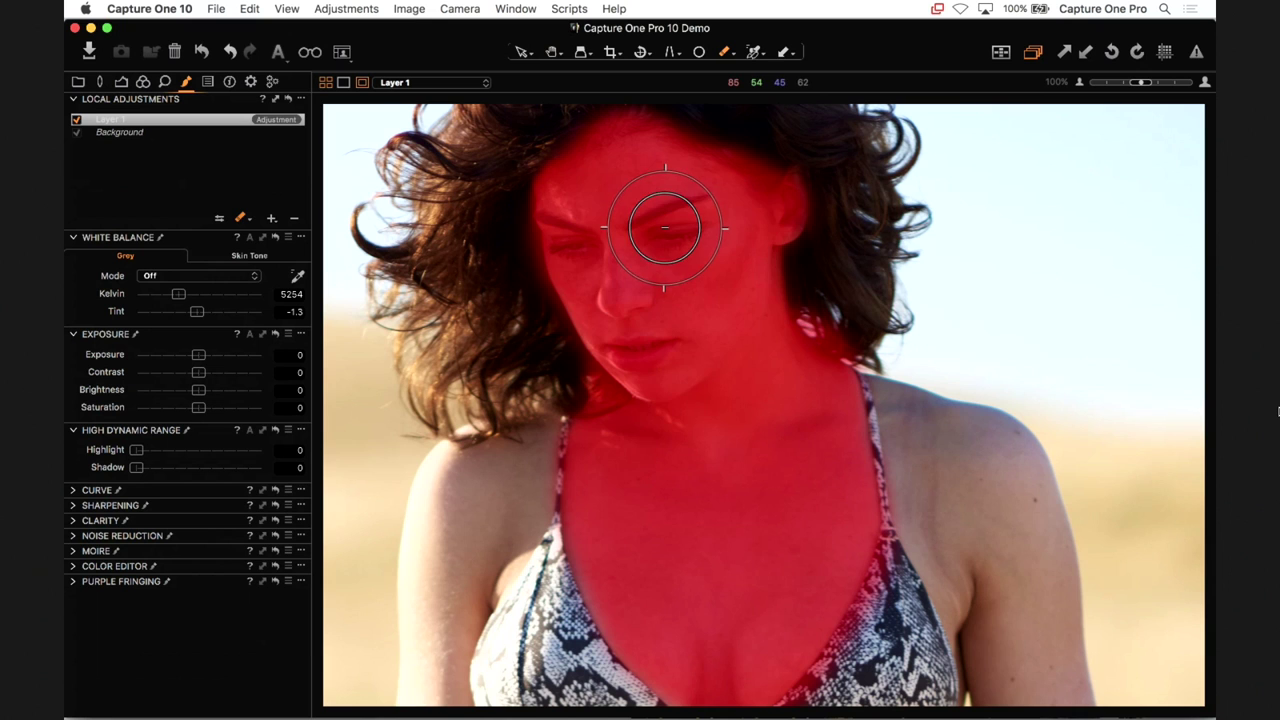
- Erase the mask over both of the woman's eyes using a small eraser brush
{"action": "right_click", "coordinate": [663, 228]}
{"action": "left_click", "coordinate": [666, 229]}
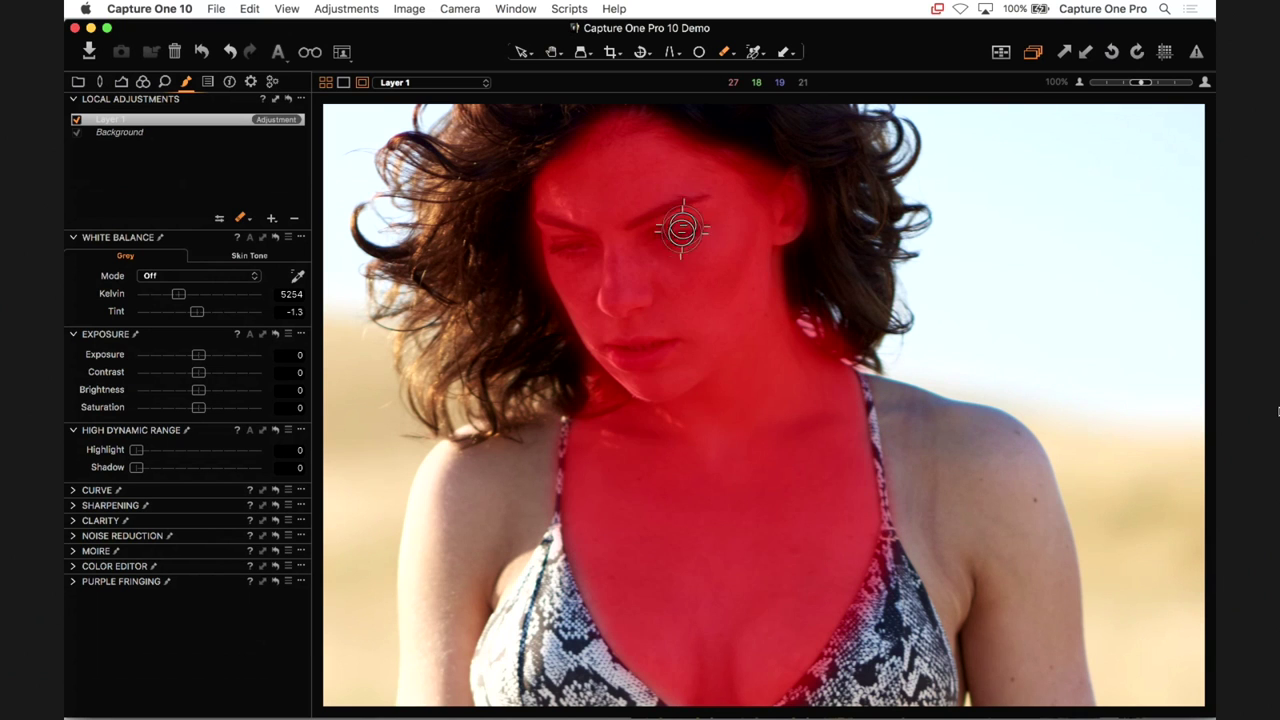
{"action": "left_click_drag", "start_coordinate": [666, 240], "coordinate": [663, 234]}
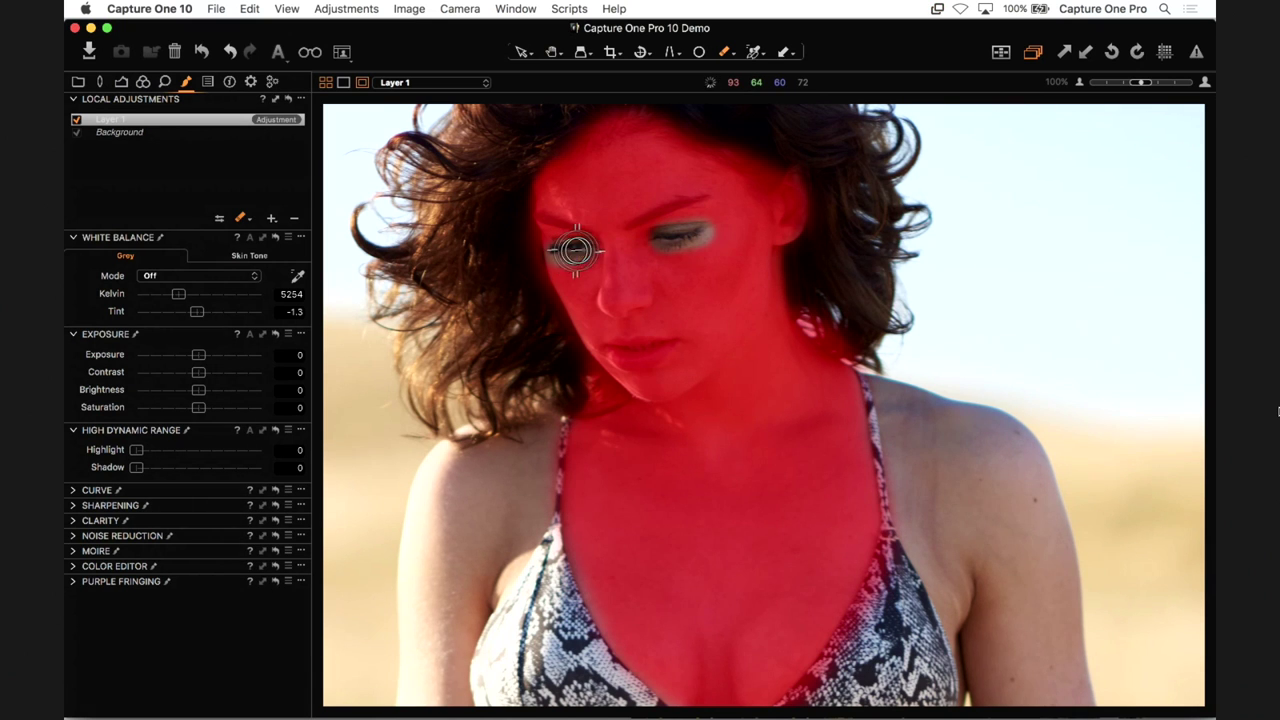
{"action": "left_click_drag", "start_coordinate": [569, 252], "coordinate": [579, 238]}
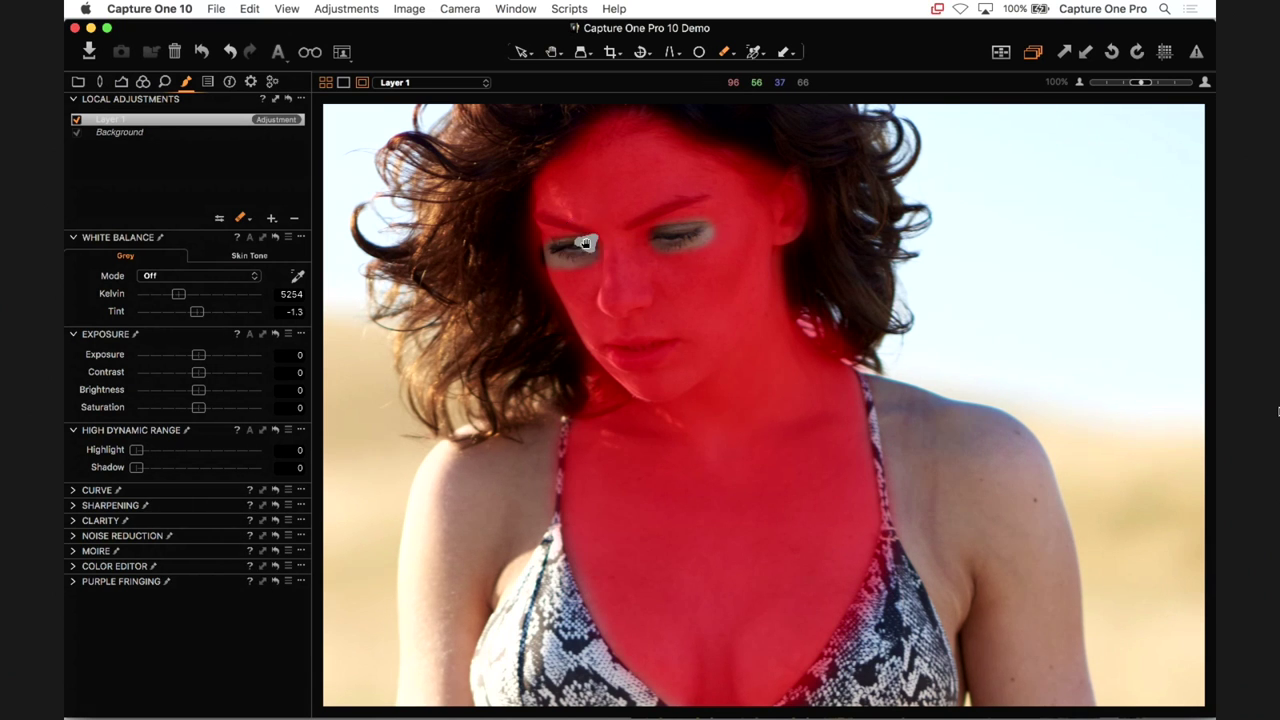
- Erase the mask over the woman's lips at 200% zoom and return the view to 100%
{"action": "key", "text": "super+equal"}
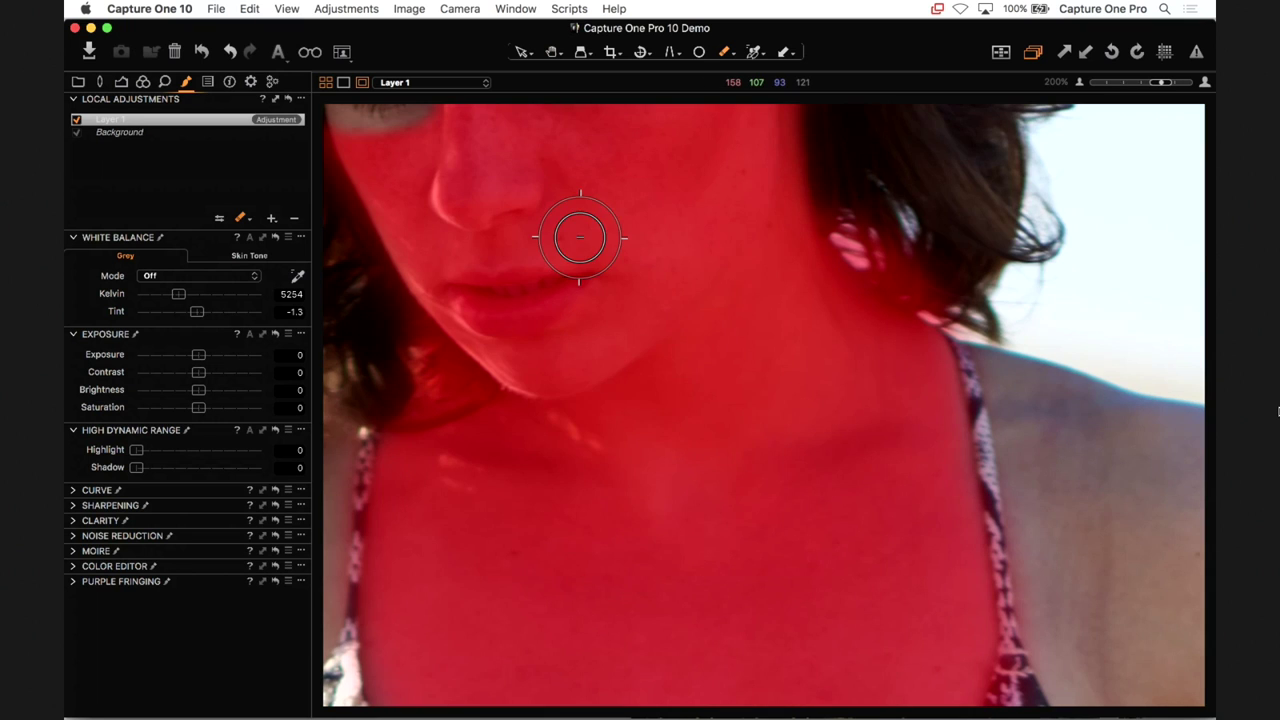
{"action": "right_click", "coordinate": [500, 291]}
{"action": "mouse_move", "coordinate": [503, 297]}
{"action": "left_mouse_down"}
{"action": "mouse_move", "coordinate": [573, 277]}
{"action": "mouse_move", "coordinate": [523, 317]}
{"action": "mouse_move", "coordinate": [484, 325]}
{"action": "mouse_move", "coordinate": [450, 298]}
{"action": "mouse_move", "coordinate": [485, 281]}
{"action": "mouse_move", "coordinate": [459, 303]}
{"action": "mouse_move", "coordinate": [530, 298]}
{"action": "mouse_move", "coordinate": [511, 318]}
{"action": "mouse_move", "coordinate": [560, 298]}
{"action": "mouse_move", "coordinate": [490, 329]}
{"action": "mouse_move", "coordinate": [551, 308]}
{"action": "mouse_move", "coordinate": [533, 318]}
{"action": "mouse_move", "coordinate": [576, 280]}
{"action": "mouse_move", "coordinate": [453, 296]}
{"action": "mouse_move", "coordinate": [504, 326]}
{"action": "left_mouse_up"}
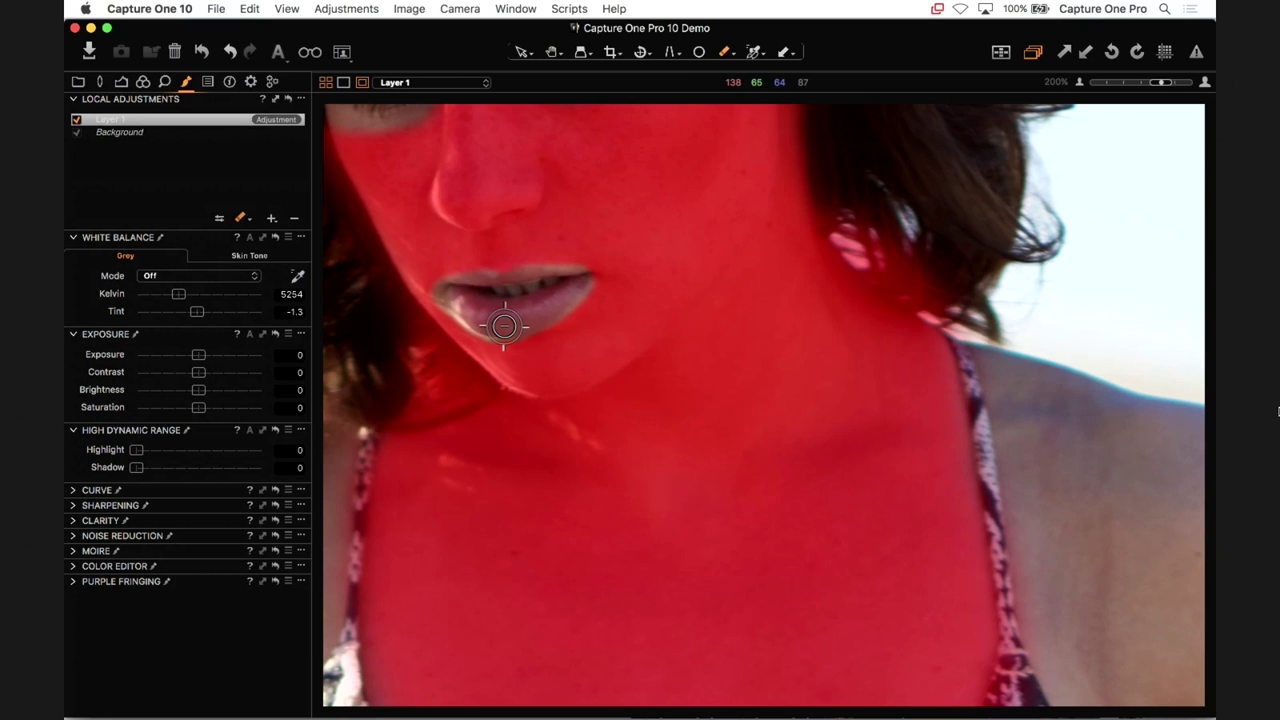
{"action": "key", "text": "super+0"}
{"action": "key", "text": "super+alt+0"}
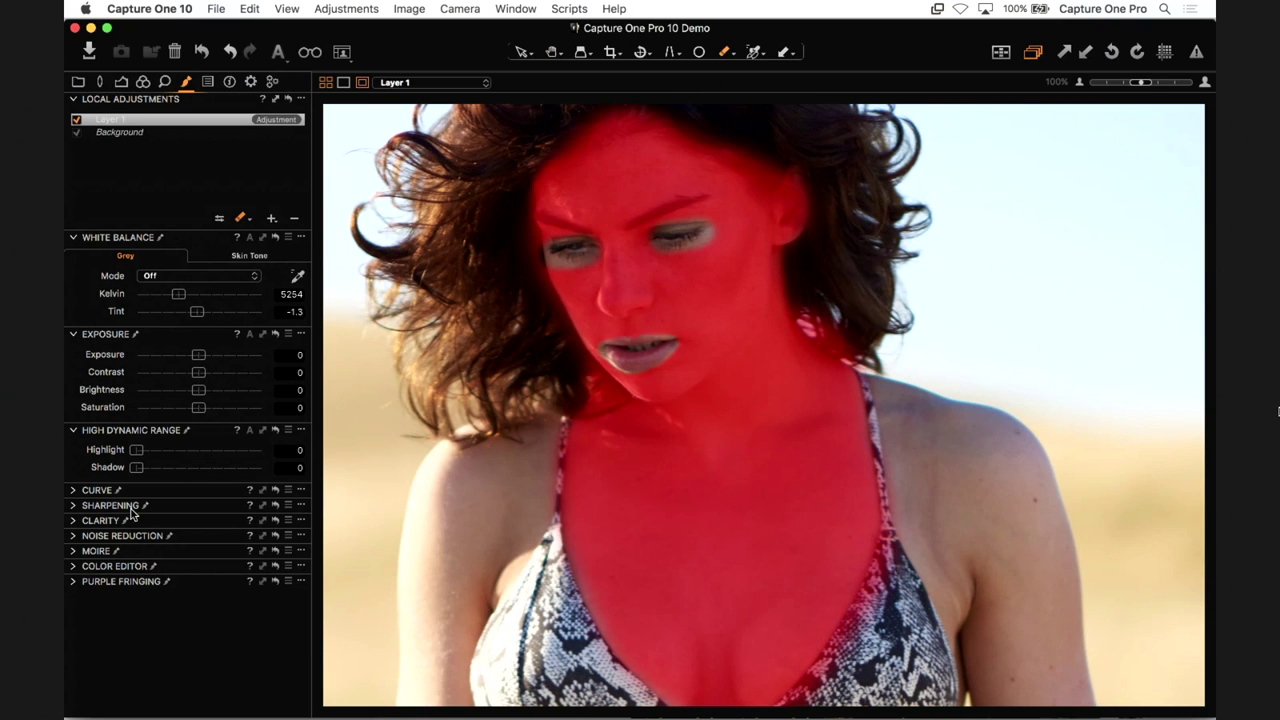
- Sample the woman's cheek with the Skin Tone Color Editor on Layer 1 and widen the selected hue range in both directions
{"action": "left_click", "coordinate": [75, 567], "text": "alt"}
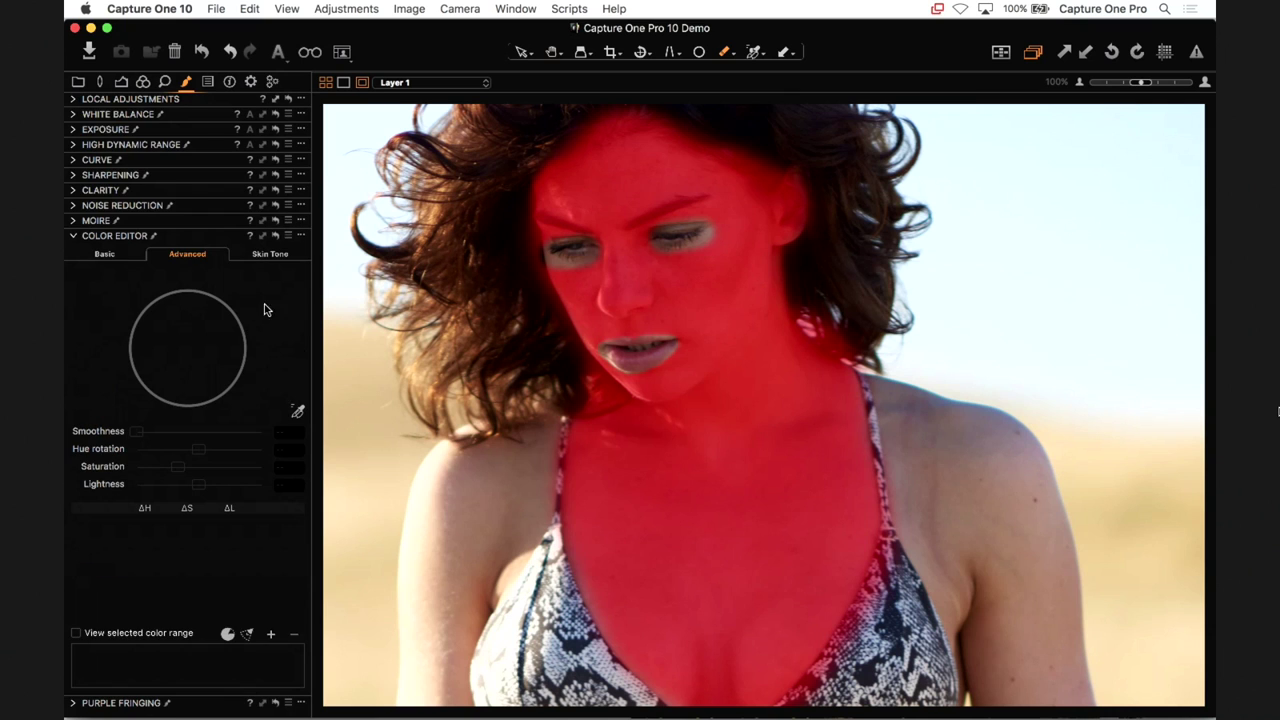
{"action": "left_click", "coordinate": [266, 254]}
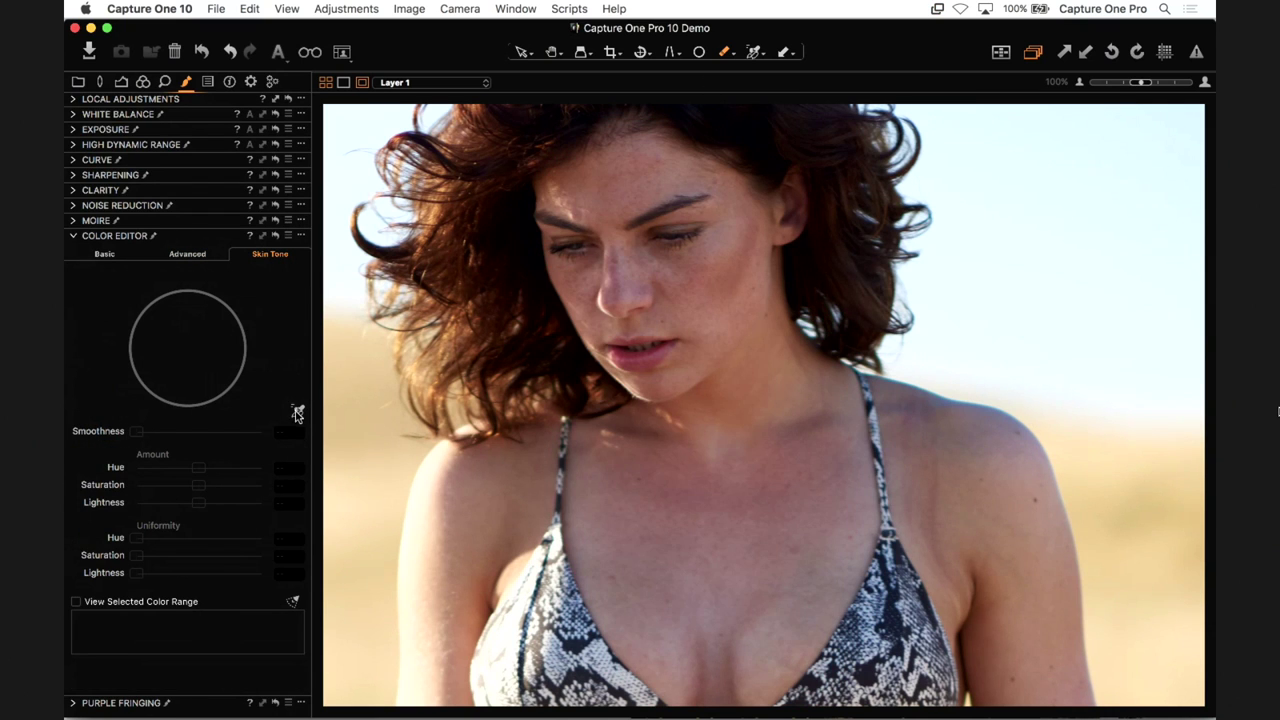
{"action": "left_click", "coordinate": [297, 412]}
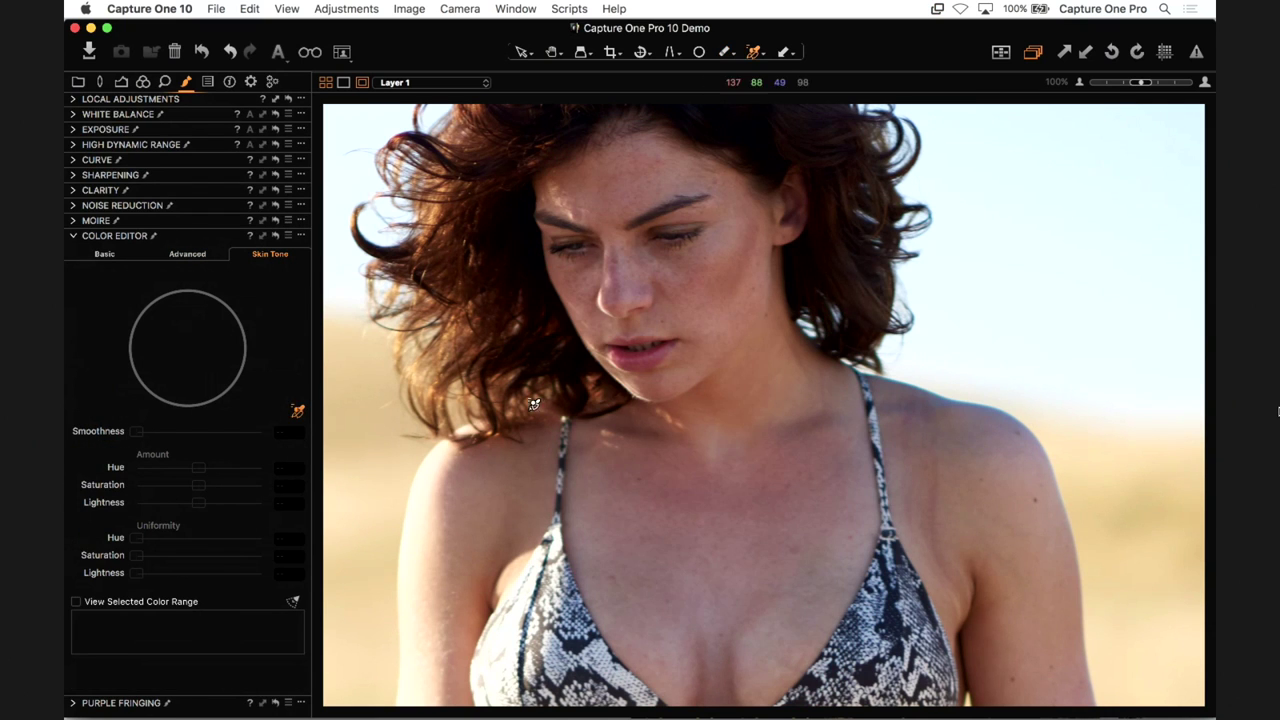
{"action": "left_click", "coordinate": [712, 323]}
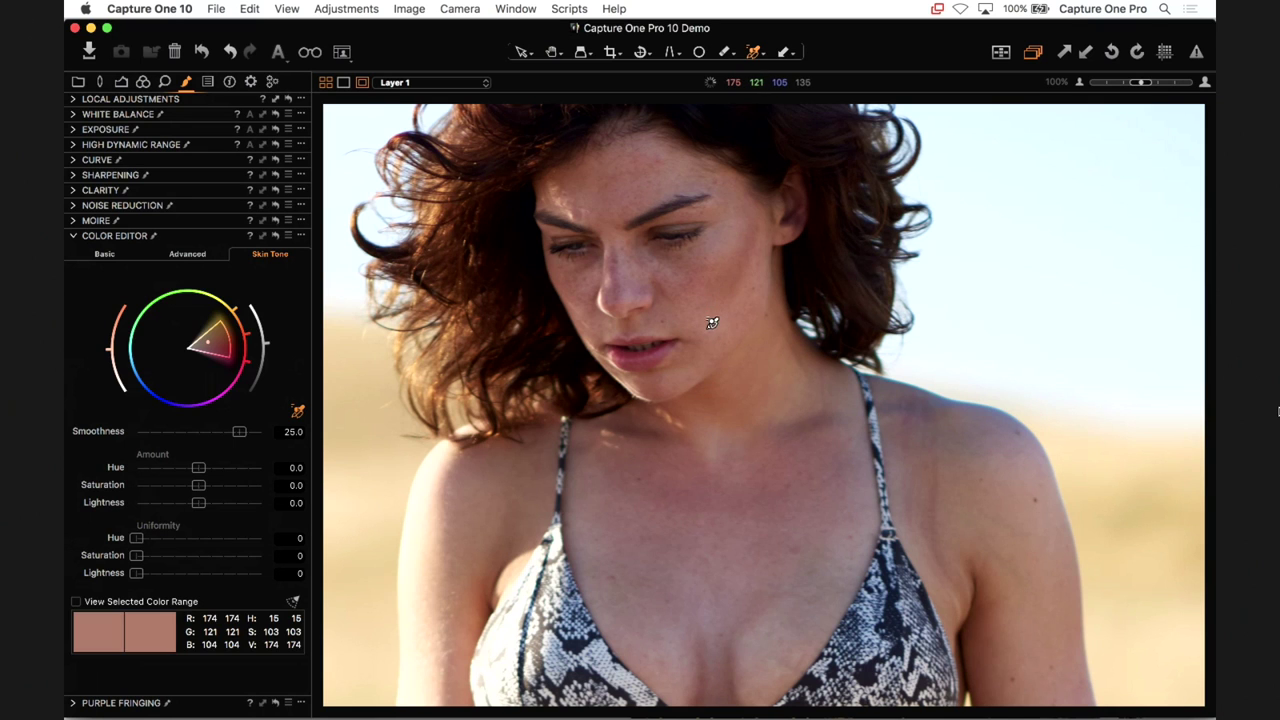
{"action": "left_click_drag", "start_coordinate": [214, 325], "coordinate": [210, 306]}
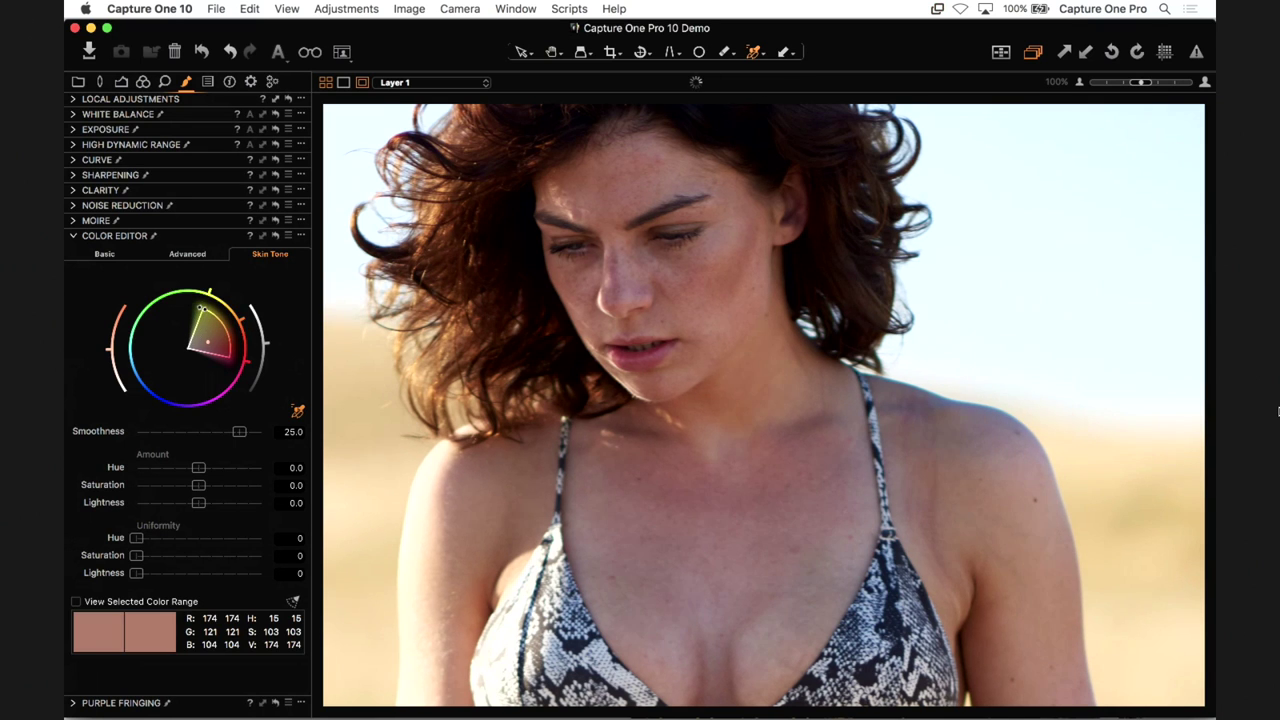
{"action": "mouse_move", "coordinate": [224, 360]}
{"action": "left_mouse_down"}
{"action": "mouse_move", "coordinate": [222, 382]}
{"action": "mouse_move", "coordinate": [246, 340]}
{"action": "mouse_move", "coordinate": [204, 372]}
{"action": "left_mouse_up"}
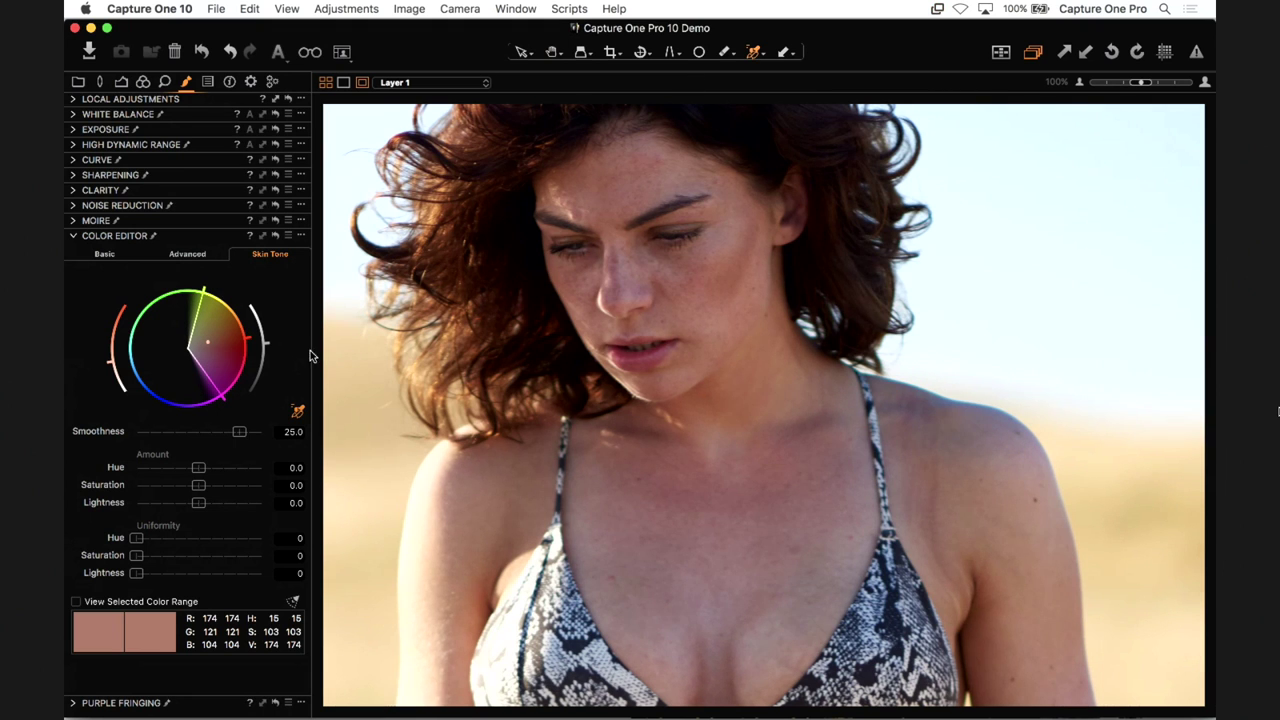
- Set the layer's Skin Tone Uniformity to Hue 100, Saturation 100 and Lightness 20
{"action": "left_click_drag", "start_coordinate": [138, 537], "coordinate": [371, 528]}
{"action": "left_click_drag", "start_coordinate": [137, 557], "coordinate": [323, 565]}
{"action": "mouse_move", "coordinate": [137, 573]}
{"action": "left_mouse_down"}
{"action": "mouse_move", "coordinate": [255, 574]}
{"action": "mouse_move", "coordinate": [156, 585]}
{"action": "left_mouse_up"}
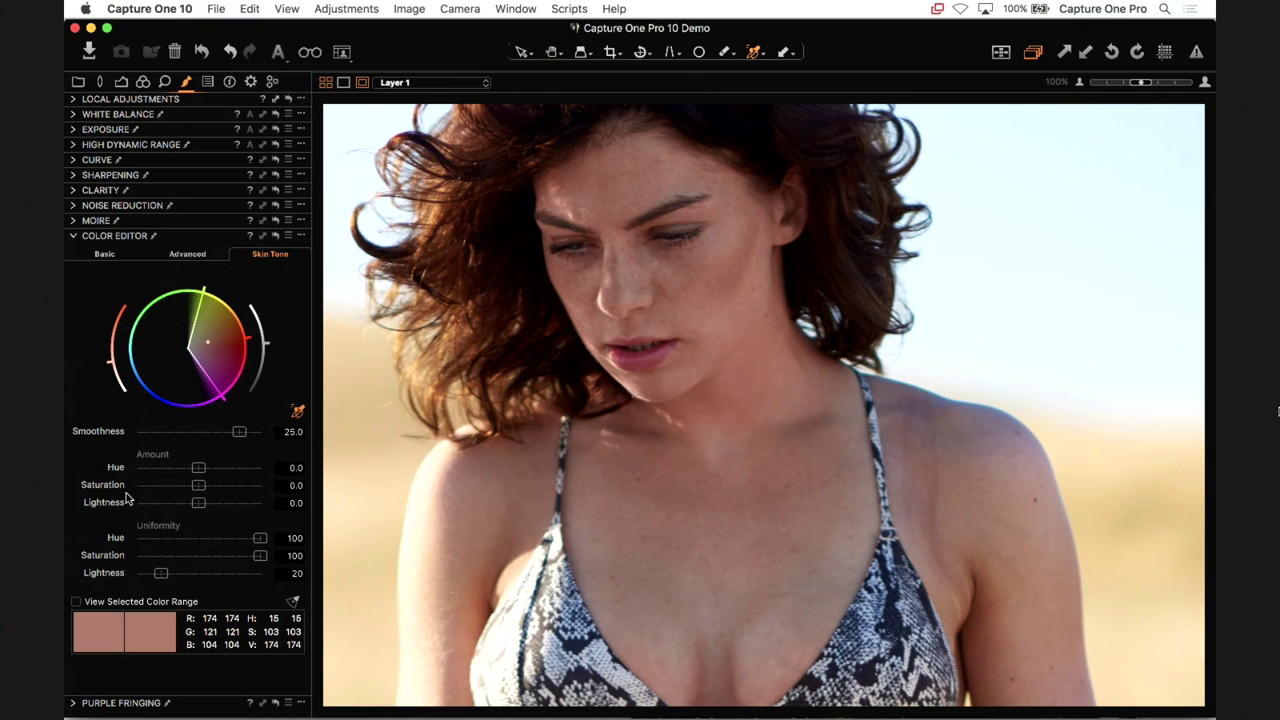
- Try orange and strong magenta as Layer 1's target skin tone on the Skin Tone color wheel
{"action": "left_click", "coordinate": [209, 342]}
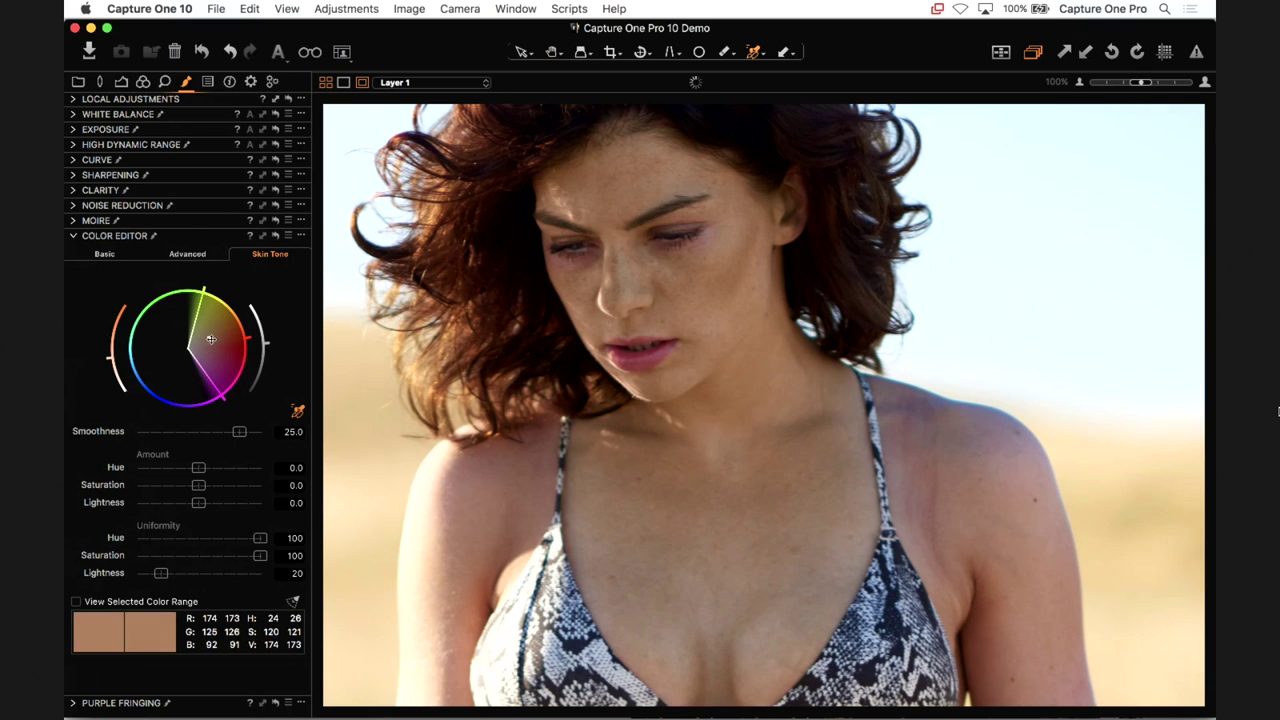
{"action": "left_click", "coordinate": [214, 312]}
{"action": "left_click", "coordinate": [217, 365]}
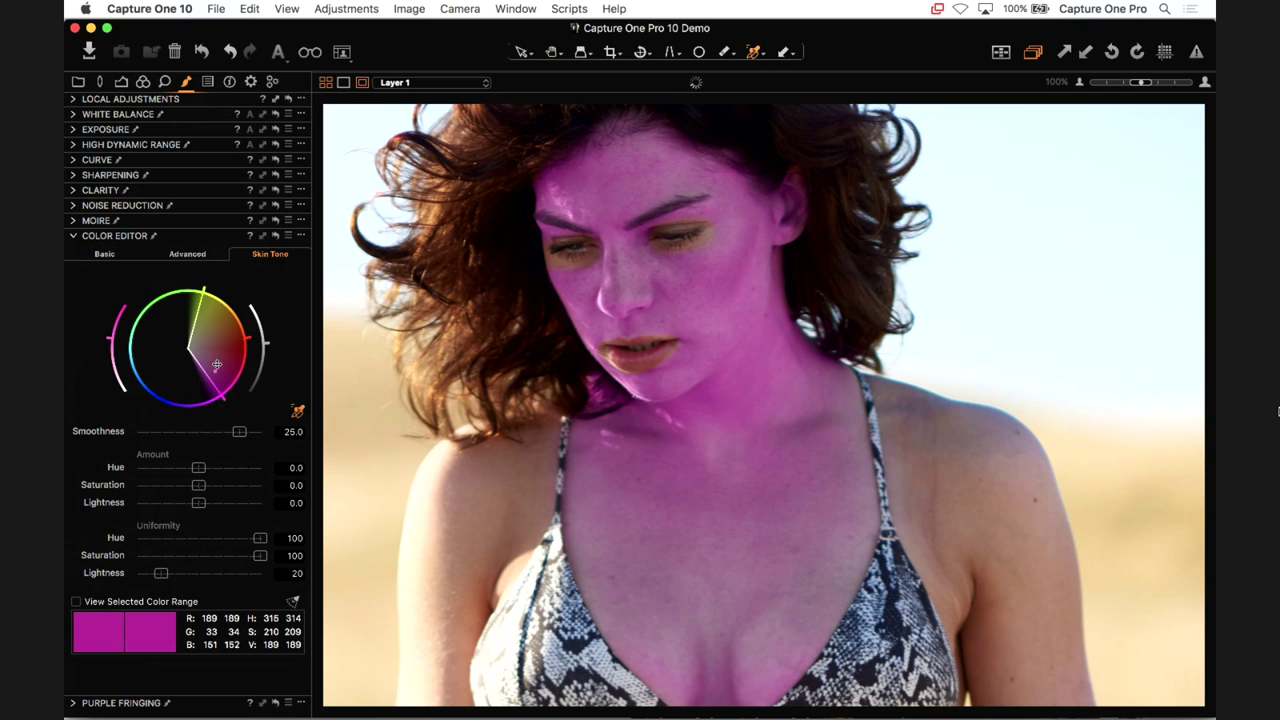
{"action": "left_click", "coordinate": [217, 366]}
{"action": "left_click", "coordinate": [221, 372]}
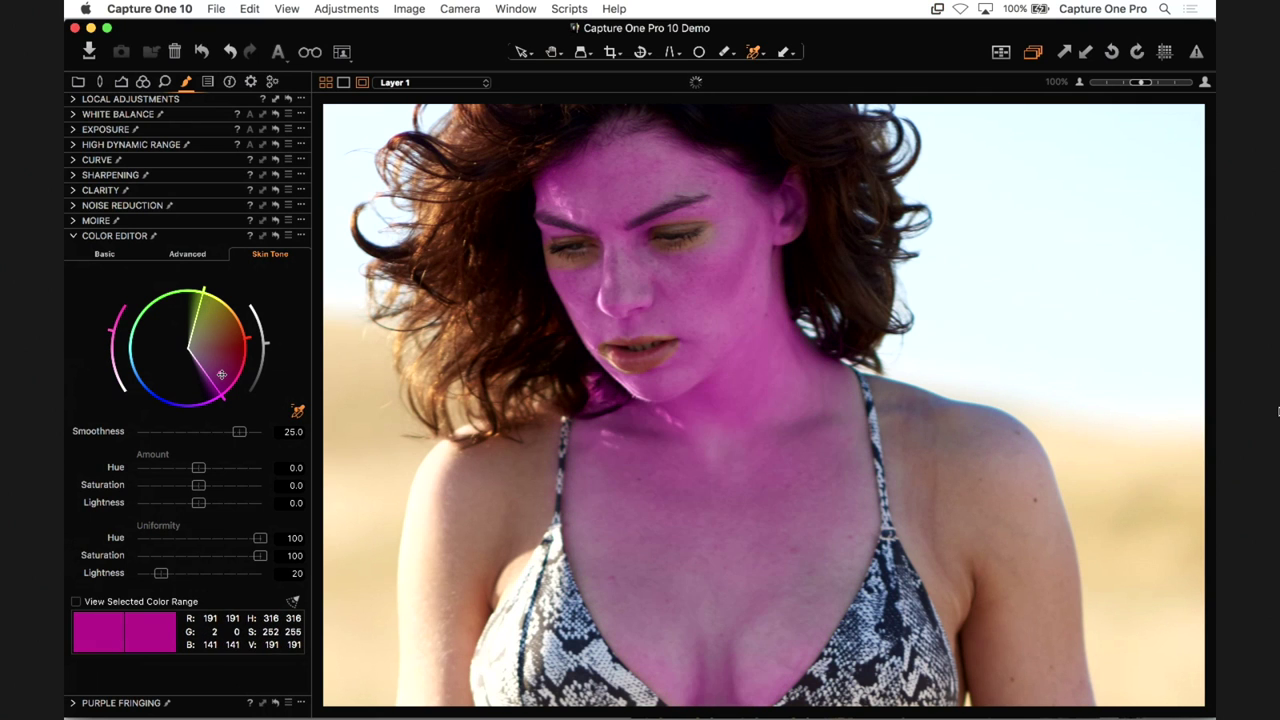
- Shift Layer 1's target skin tone through saturated red to a muted tan on the Skin Tone color wheel
{"action": "left_click", "coordinate": [218, 352]}
{"action": "left_click", "coordinate": [244, 340]}
{"action": "left_click", "coordinate": [205, 342]}
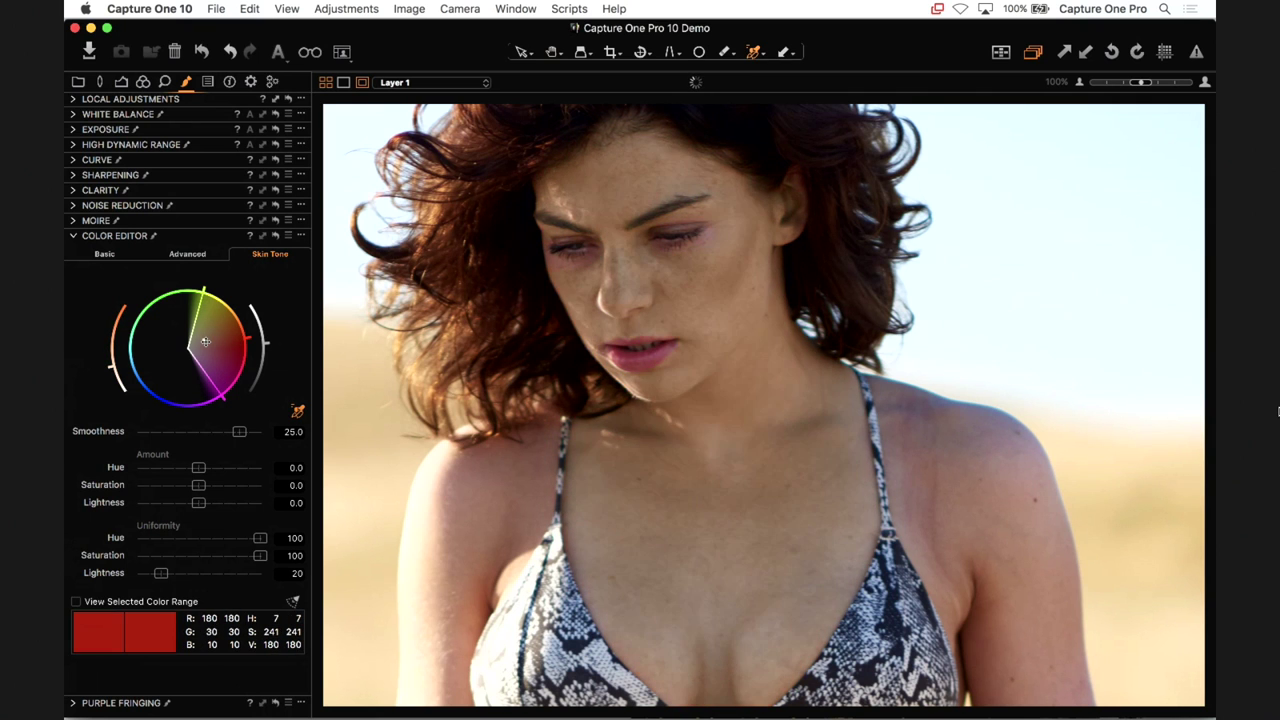
{"action": "left_click", "coordinate": [204, 343]}
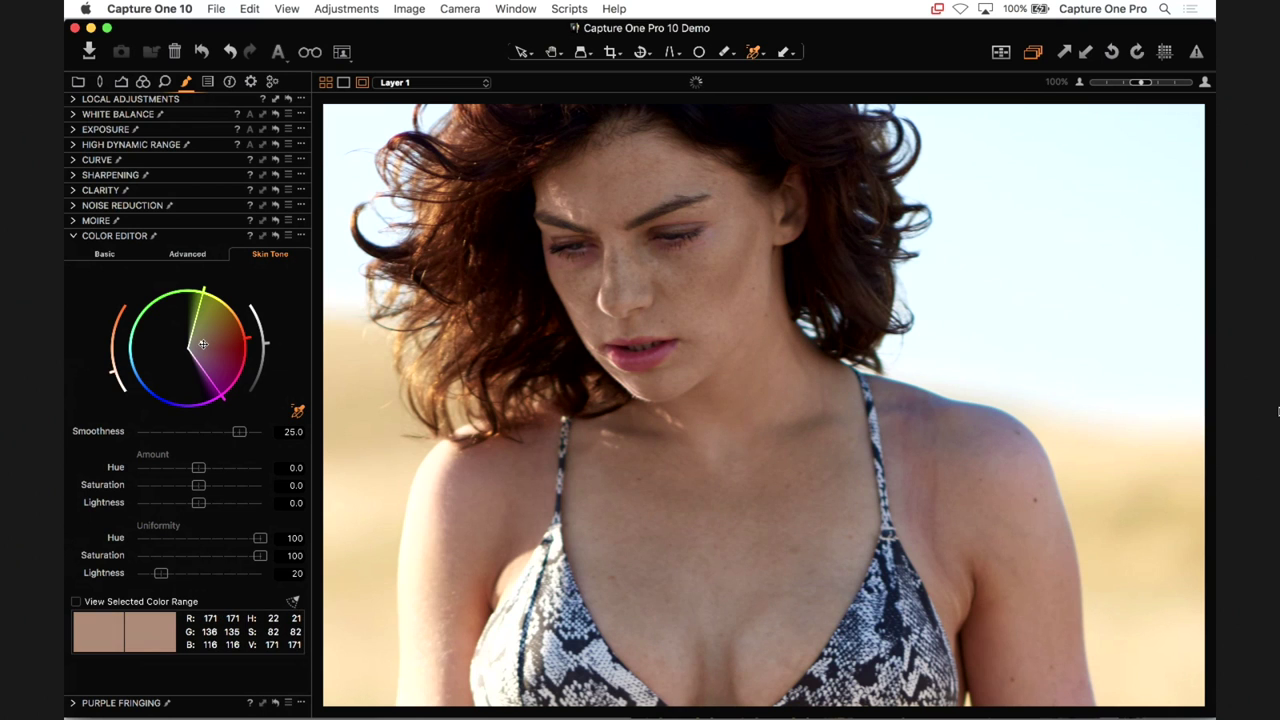
- Toggle Layer 1 off and on to compare the skin before and after the uniformity correction
{"action": "left_click", "coordinate": [76, 100]}
{"action": "left_click", "coordinate": [76, 120]}
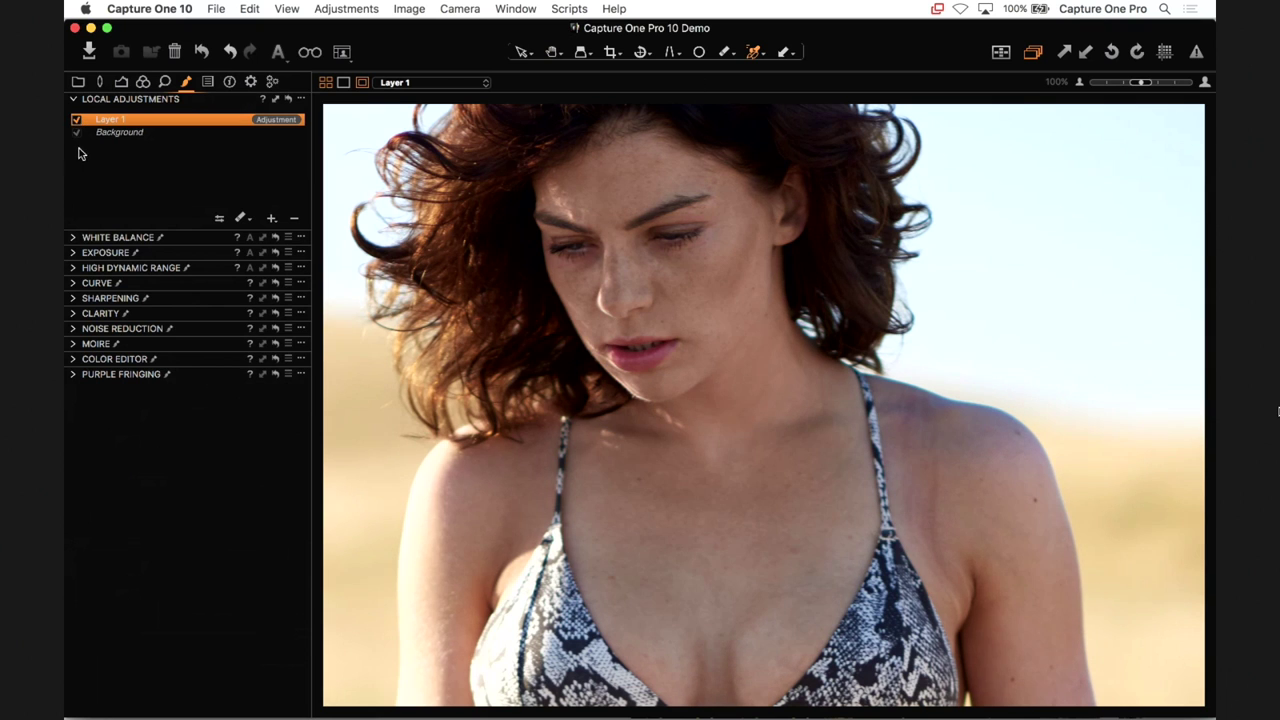
{"action": "left_click", "coordinate": [76, 120]}
- Reorder the Color Editor directly below Local Adjustments and look through the other tools available for the layer
{"action": "left_click_drag", "start_coordinate": [106, 360], "coordinate": [77, 240]}
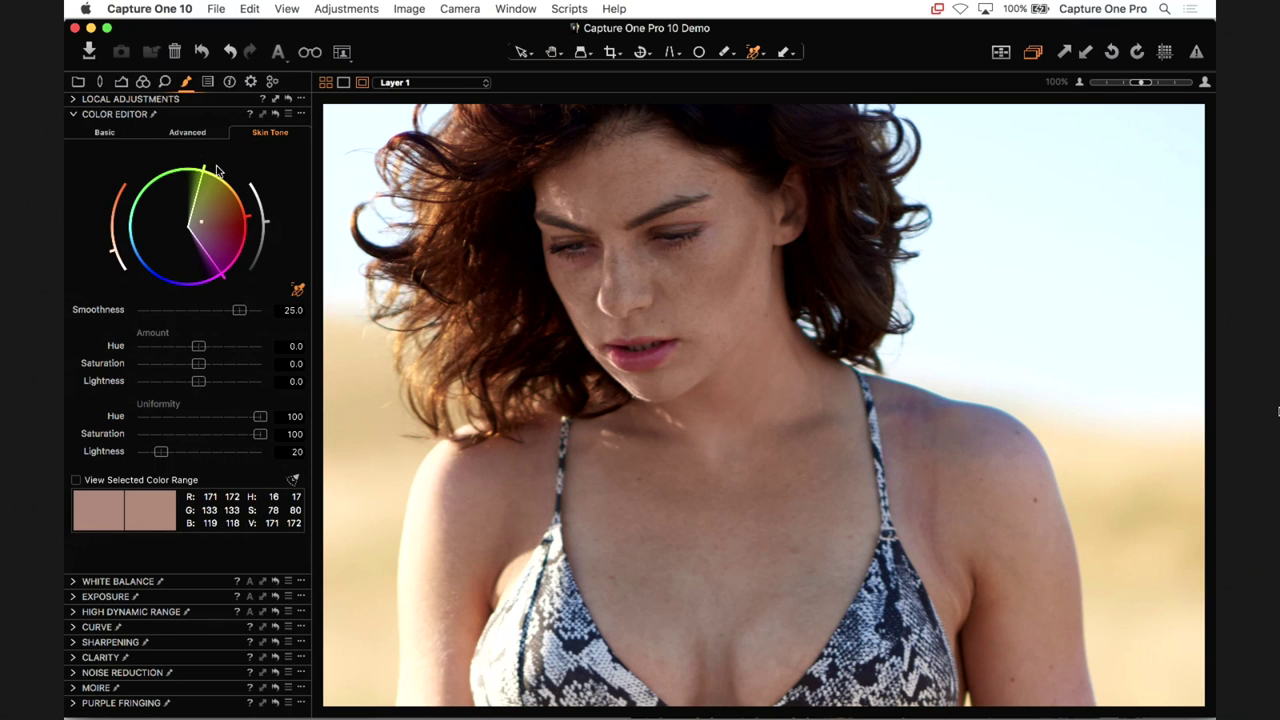
{"action": "left_click", "coordinate": [74, 115]}
{"action": "left_click", "coordinate": [74, 130]}
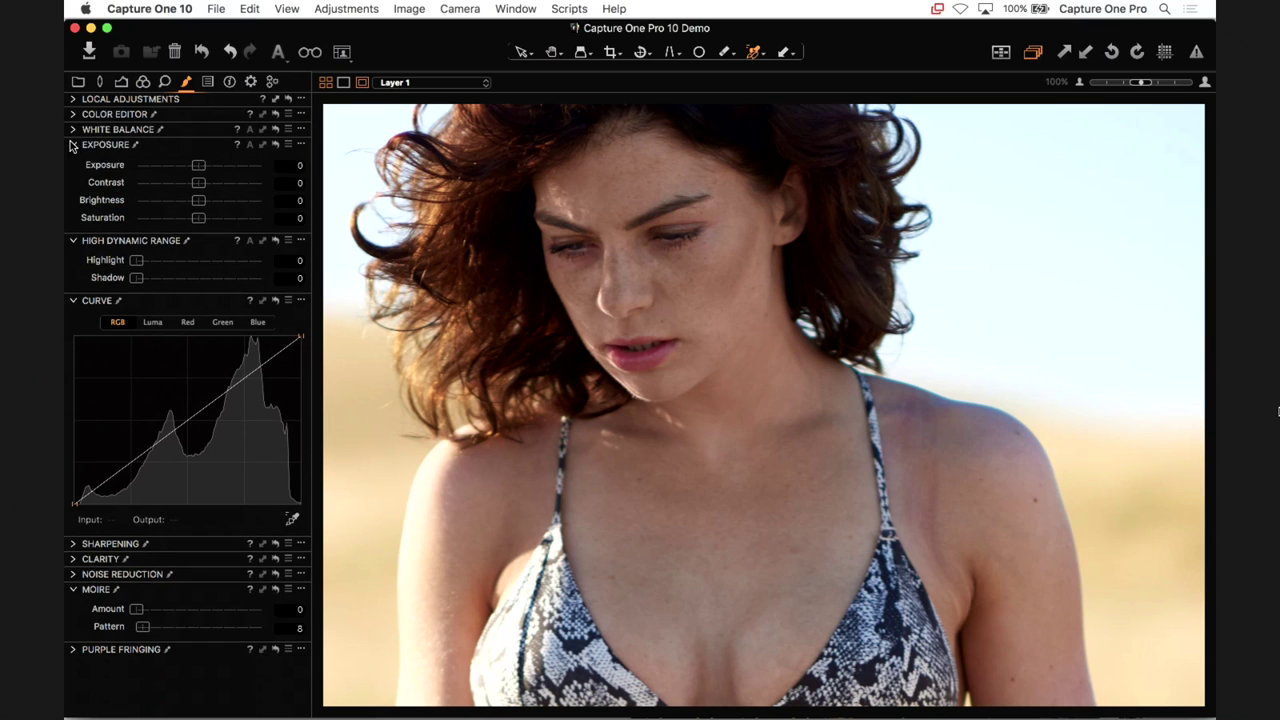
{"action": "left_click", "coordinate": [74, 144]}
{"action": "left_click", "coordinate": [74, 160]}
{"action": "left_click", "coordinate": [74, 176]}
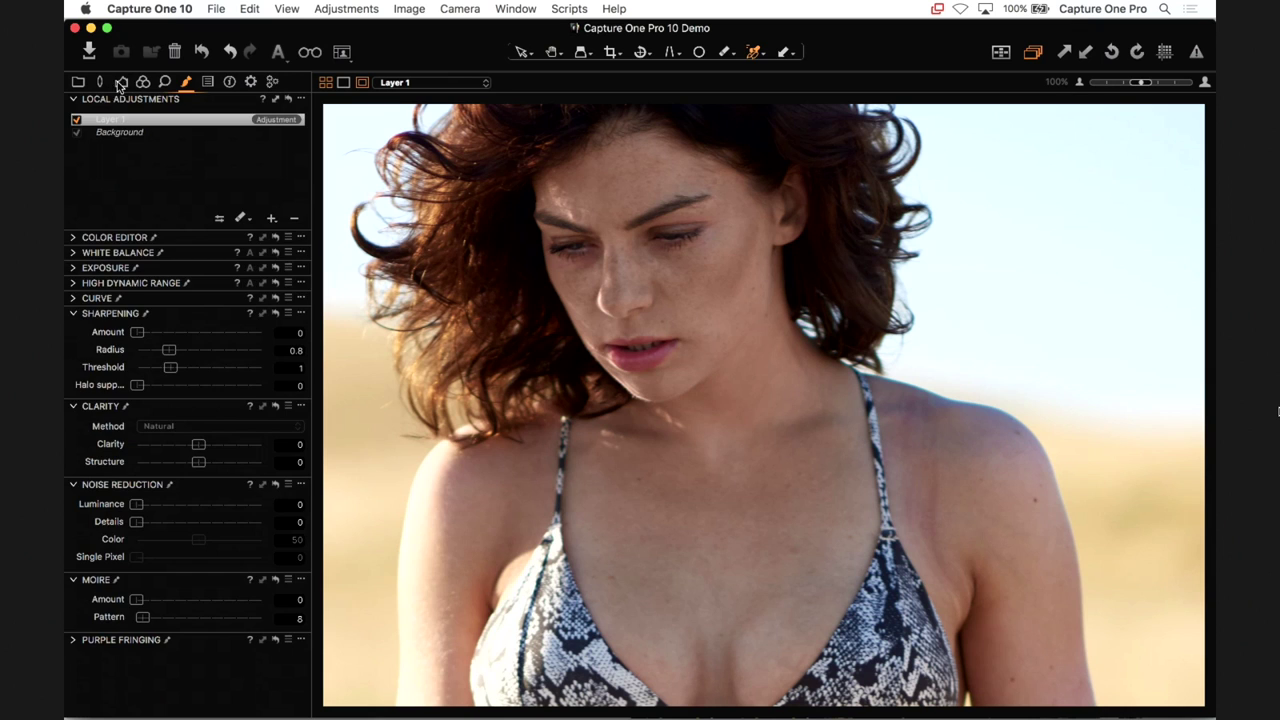
- Compare the Color tool set, including the Color Editor's preset options, with the tools available for local adjustment layers
{"action": "left_click", "coordinate": [121, 81]}
{"action": "left_click", "coordinate": [143, 81]}
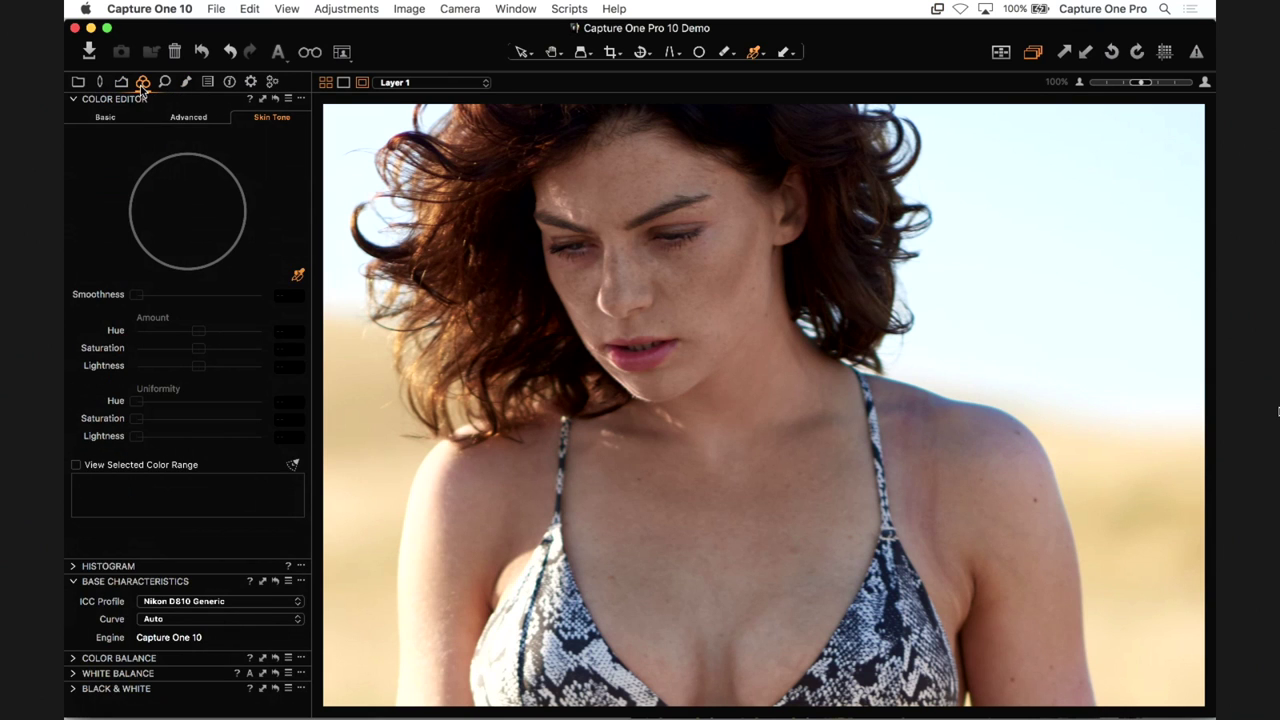
{"action": "left_click", "coordinate": [74, 100]}
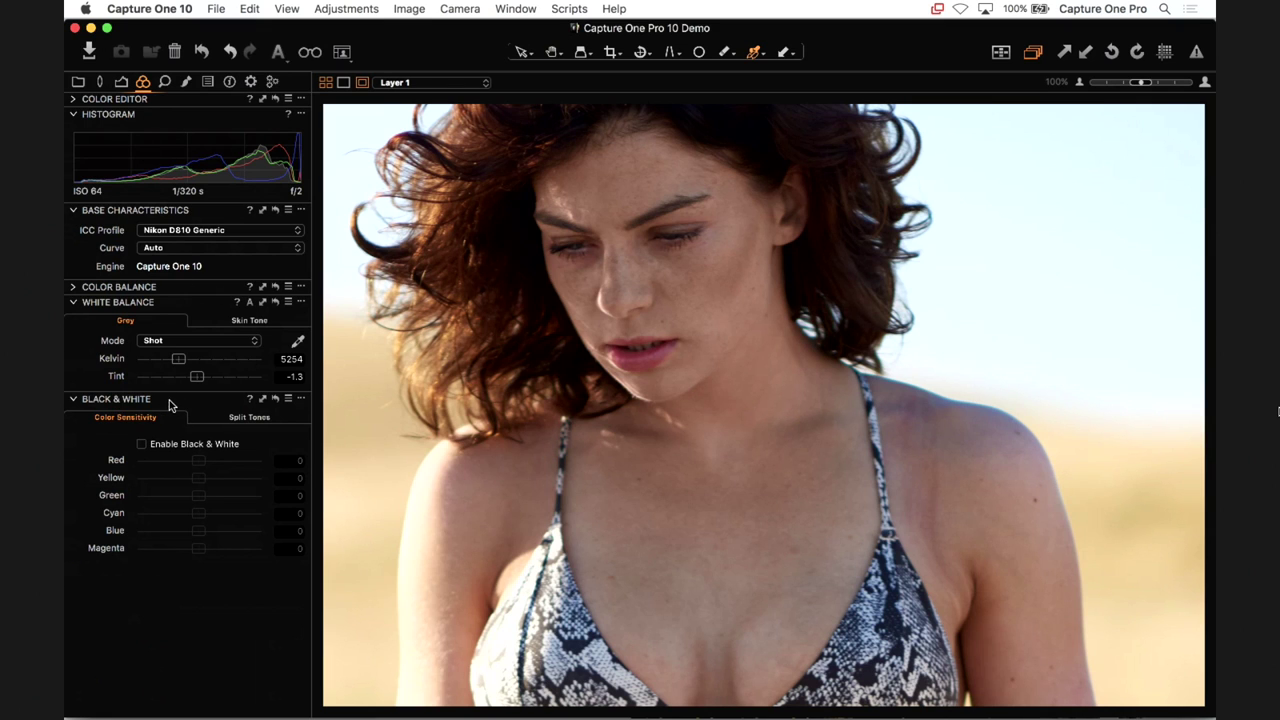
{"action": "left_click", "coordinate": [186, 86]}
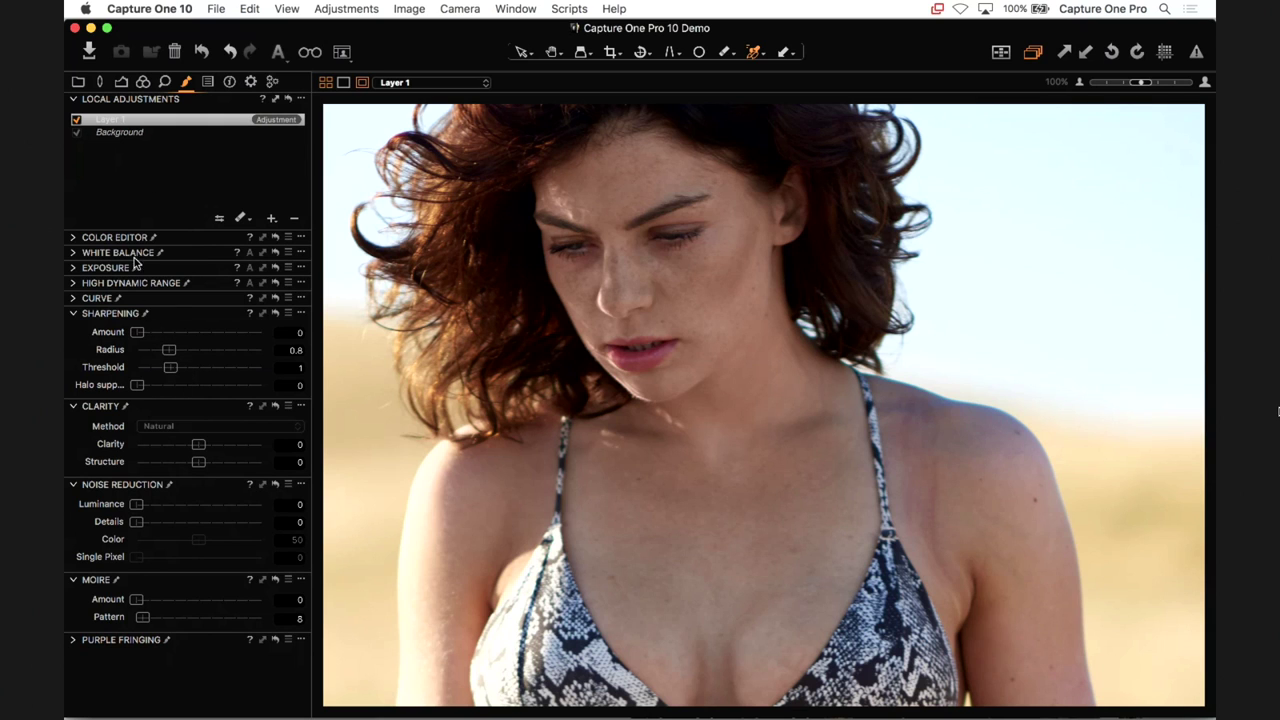
{"action": "left_click", "coordinate": [143, 81]}
{"action": "left_click", "coordinate": [142, 82]}
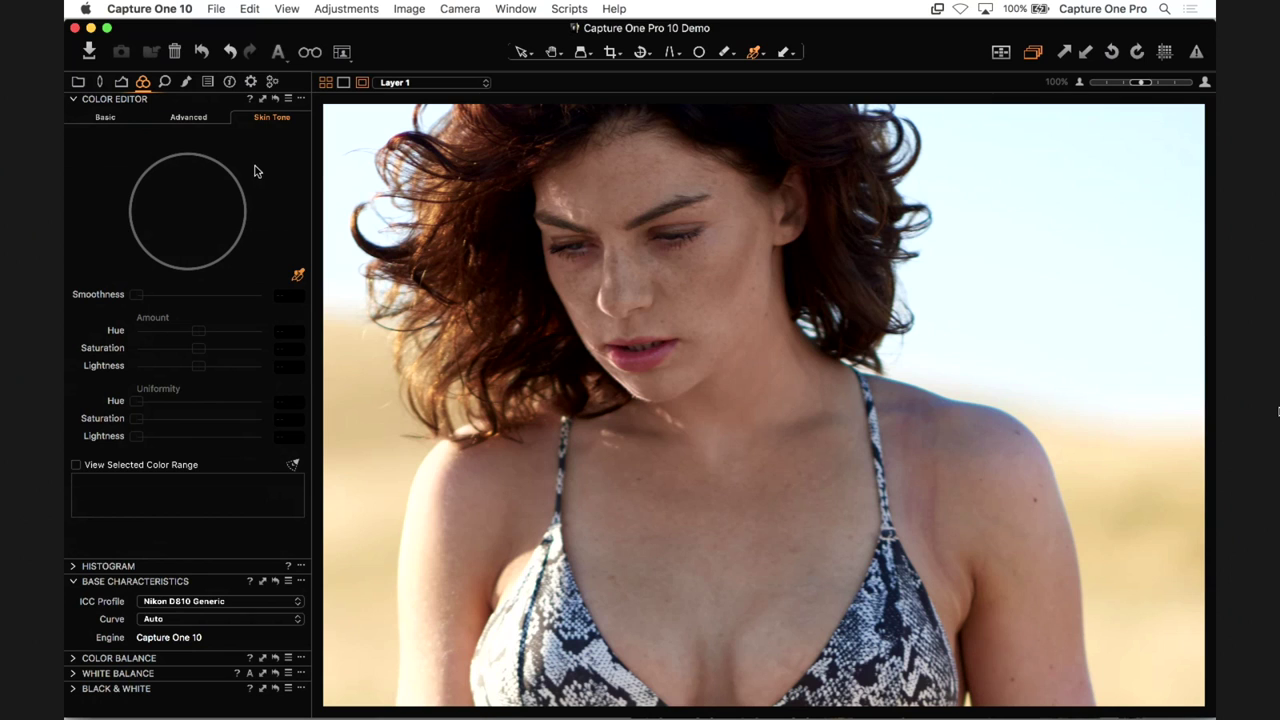
{"action": "left_click", "coordinate": [287, 100]}
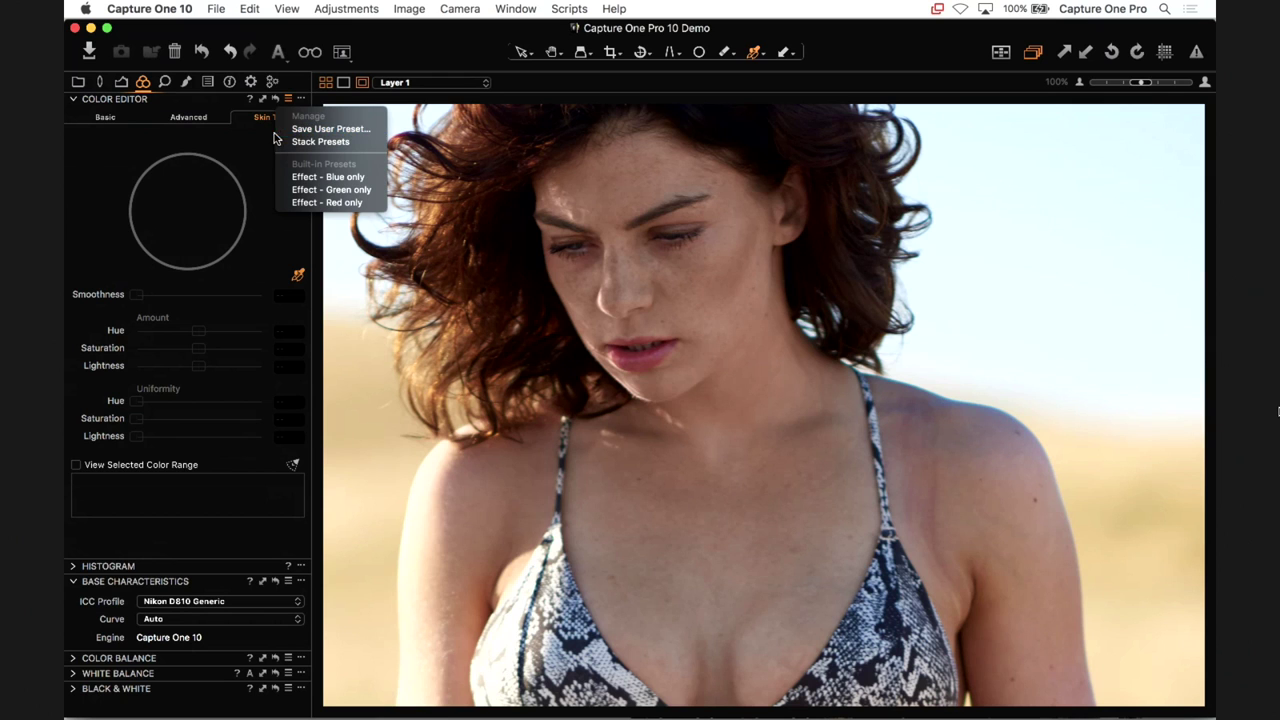
{"action": "left_click", "coordinate": [233, 141]}
{"action": "left_click", "coordinate": [186, 82]}
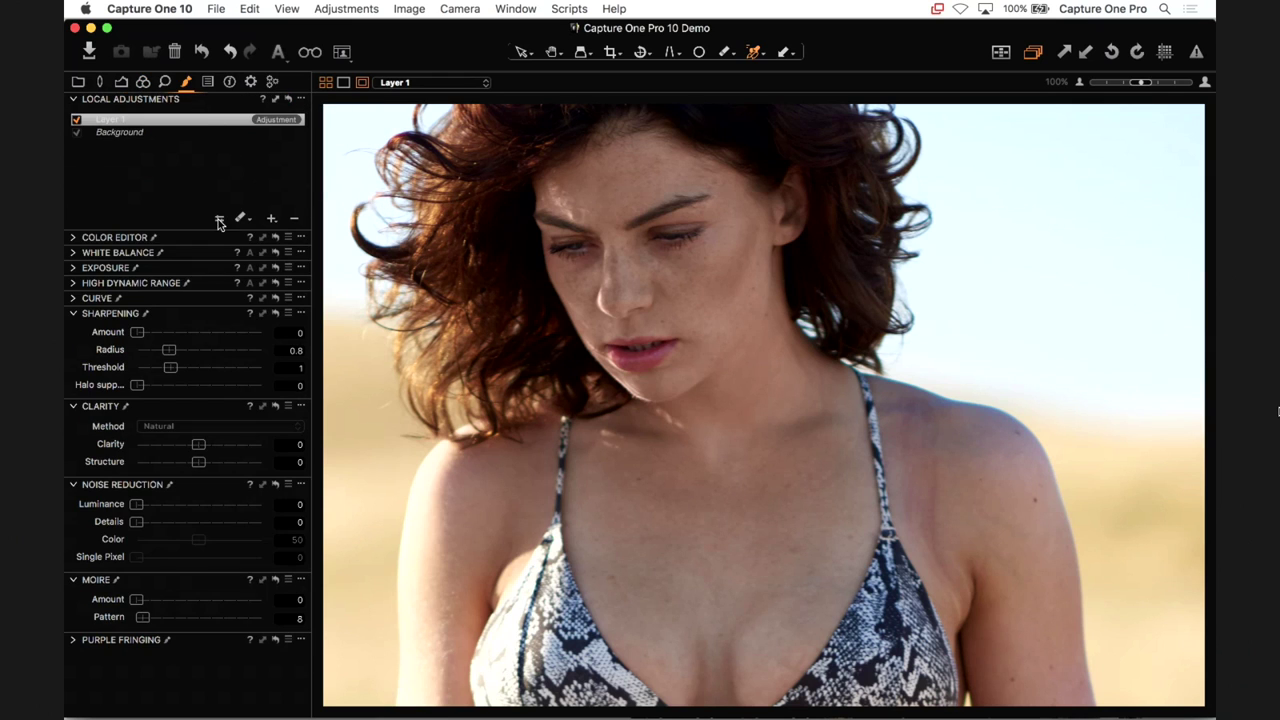
- Try different saturation levels and positions for Layer 1's target skin tone in the Skin Tone Color Editor
{"action": "left_click", "coordinate": [84, 238]}
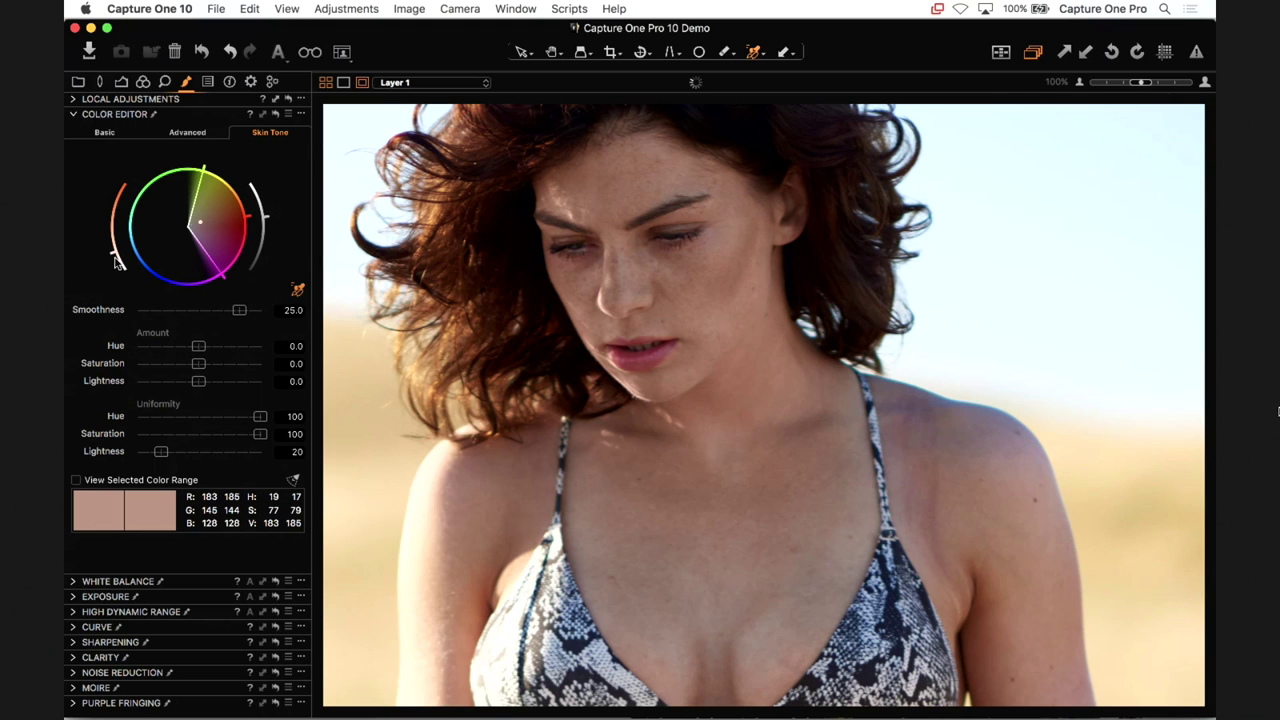
{"action": "left_click_drag", "start_coordinate": [128, 275], "coordinate": [133, 178]}
{"action": "mouse_move", "coordinate": [122, 268]}
{"action": "left_mouse_down"}
{"action": "mouse_move", "coordinate": [112, 224]}
{"action": "mouse_move", "coordinate": [126, 253]}
{"action": "mouse_move", "coordinate": [122, 243]}
{"action": "left_mouse_up"}
{"action": "mouse_move", "coordinate": [204, 203]}
{"action": "left_mouse_down"}
{"action": "mouse_move", "coordinate": [199, 214]}
{"action": "mouse_move", "coordinate": [218, 214]}
{"action": "mouse_move", "coordinate": [200, 221]}
{"action": "left_mouse_up"}
{"action": "left_click", "coordinate": [73, 115]}
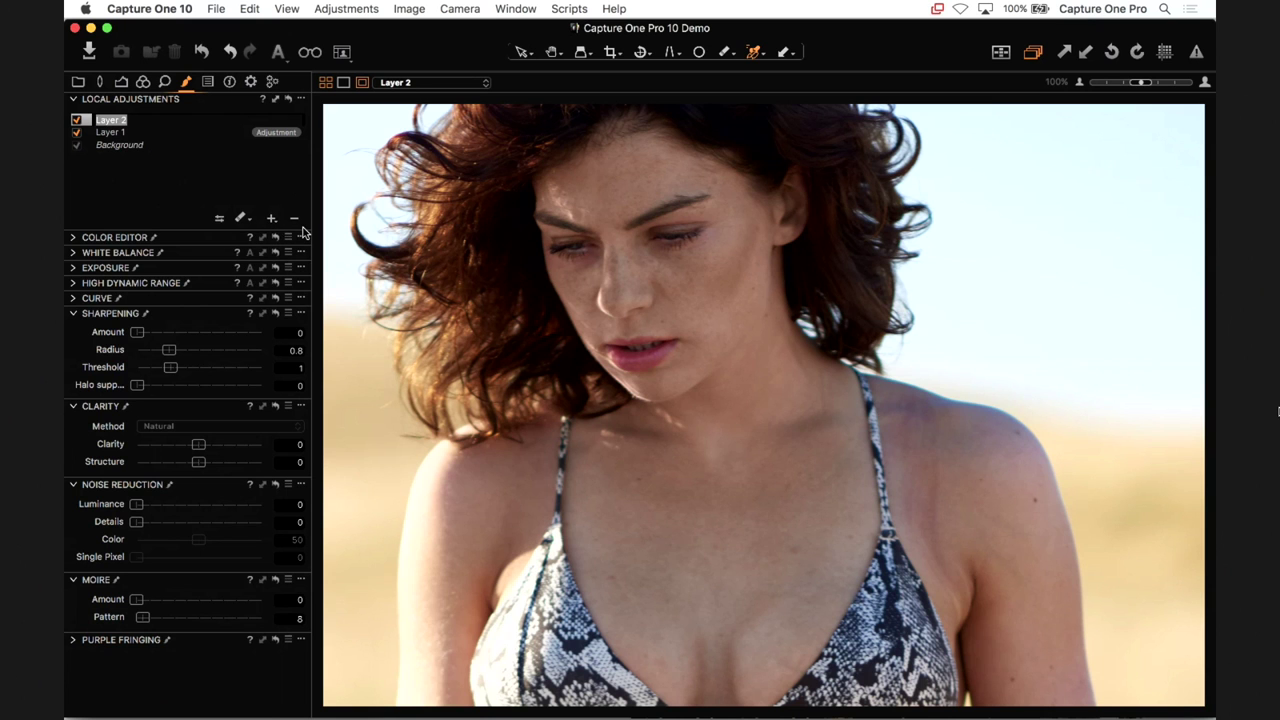
- Name the new local adjustment layer "Skin Adjust" and activate mask drawing for it
{"action": "type", "text": "Skin"}
{"action": "type", "text": "Adjust"}
{"action": "left_click", "coordinate": [243, 219]}
{"action": "left_click", "coordinate": [436, 233]}
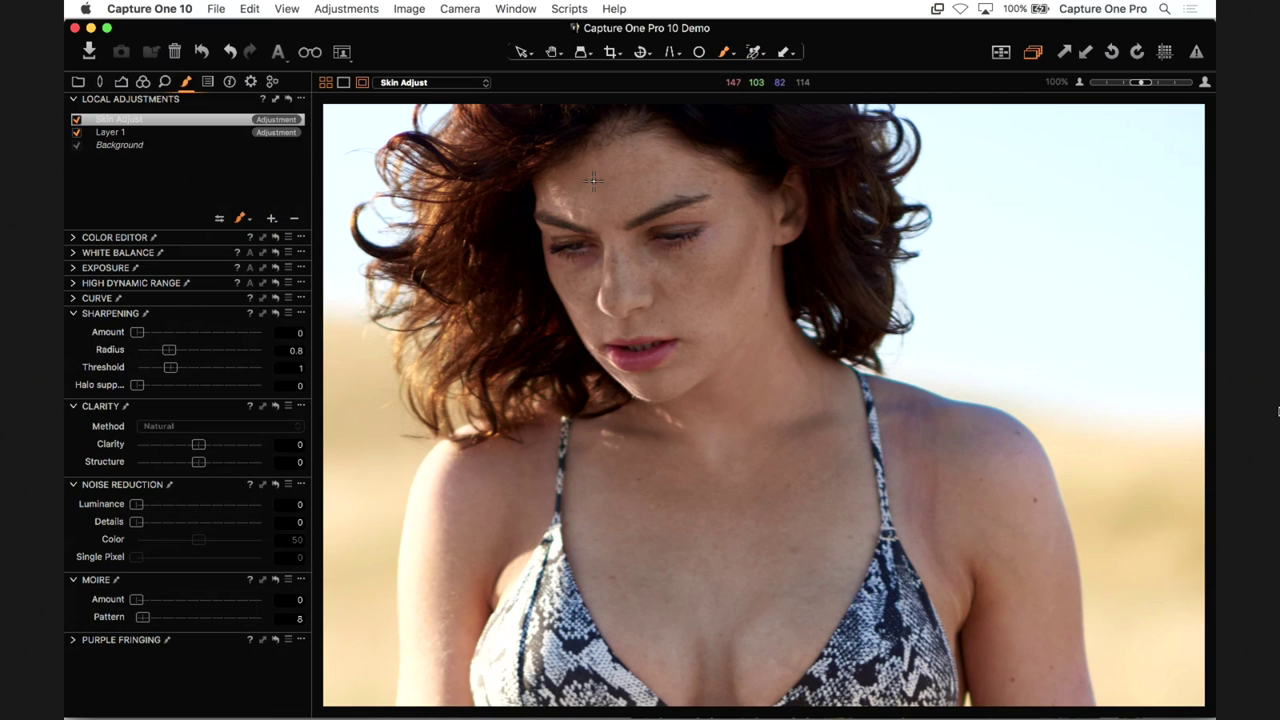
- Paint a test mask over the woman's hair down to the bikini strap, and delete the Skin Adjust layer
{"action": "right_click", "coordinate": [575, 189]}
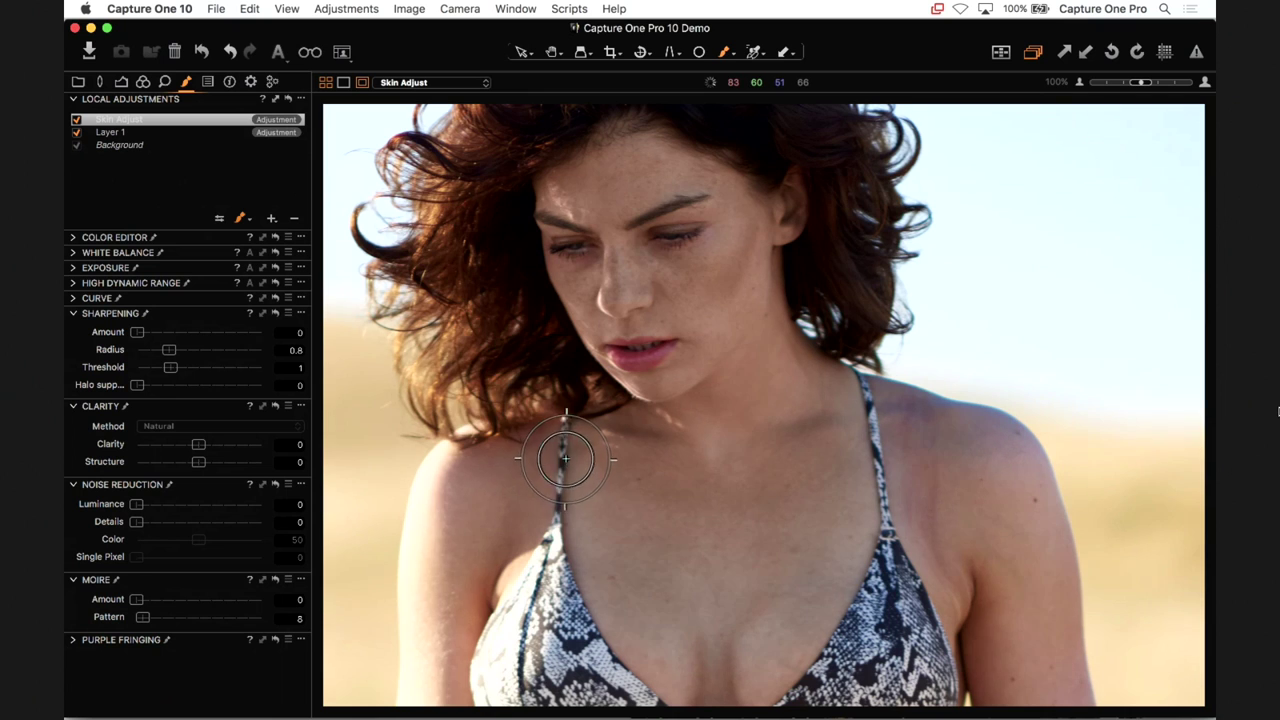
{"action": "left_click_drag", "start_coordinate": [557, 457], "coordinate": [480, 400]}
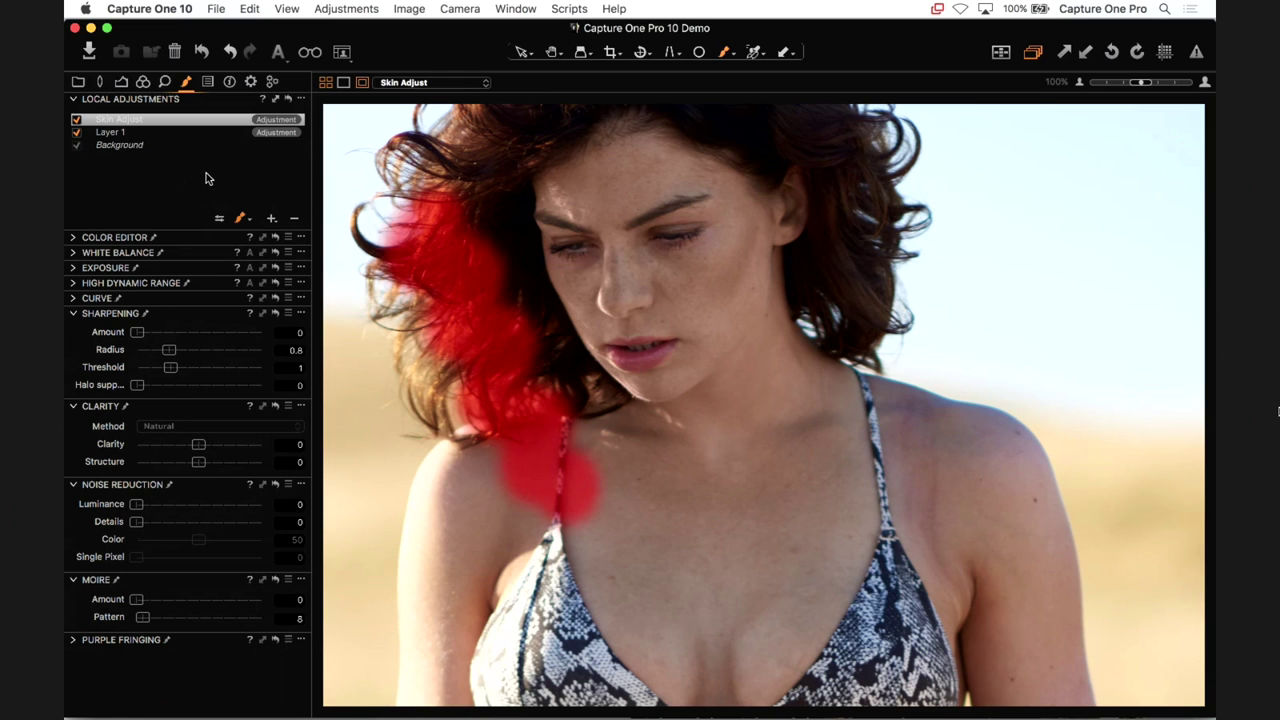
{"action": "left_click", "coordinate": [296, 220]}
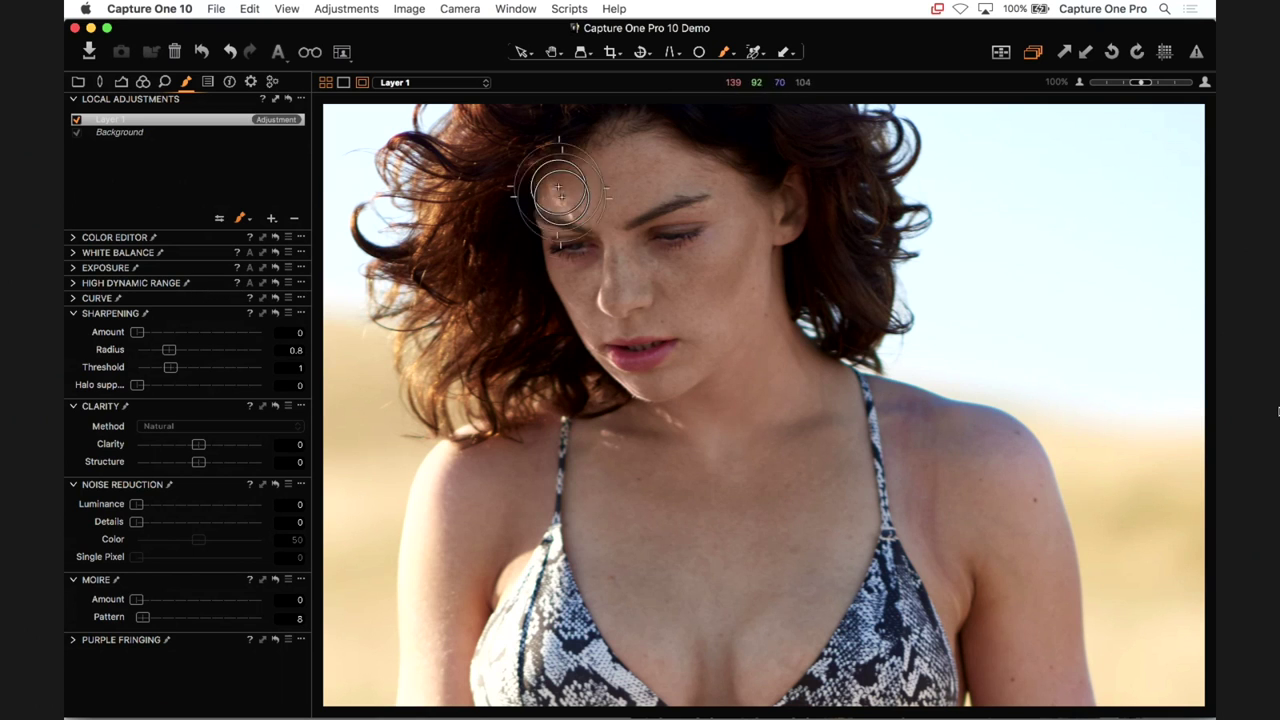
- Set the brush Flow to 13 and paint test strokes on Layer 1's mask over the shoulder and sky
{"action": "right_click", "coordinate": [556, 205]}
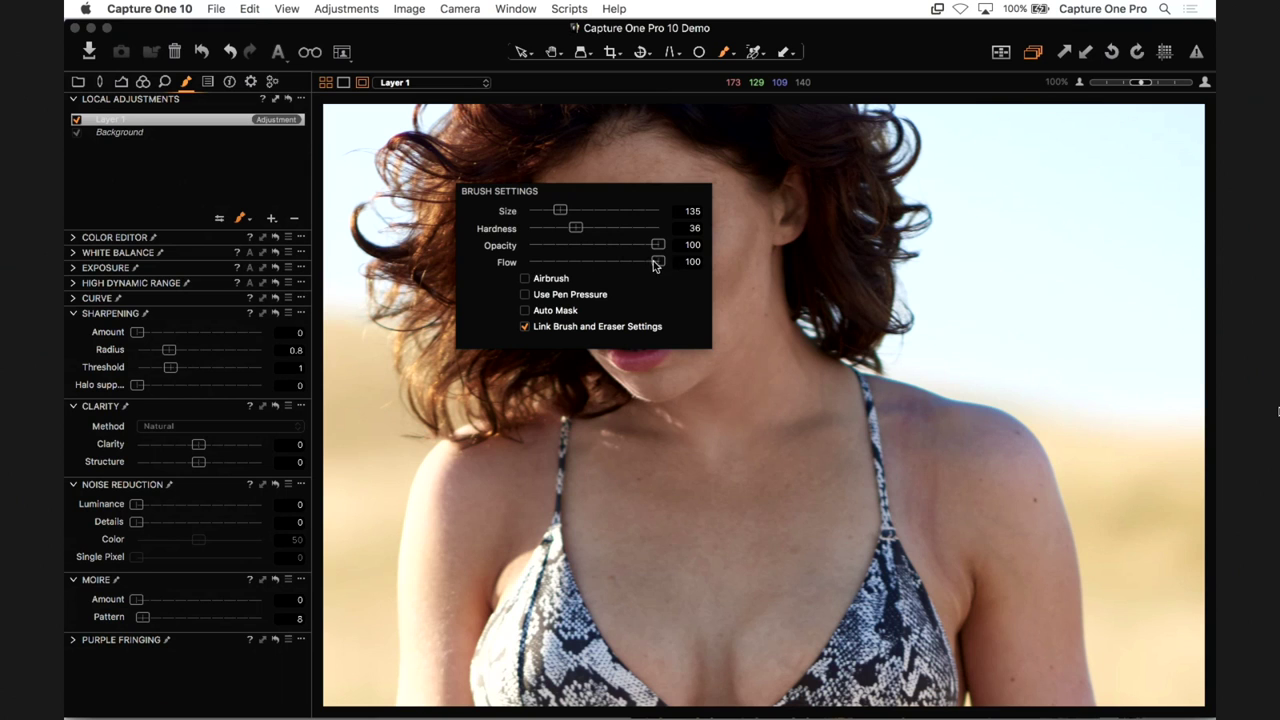
{"action": "mouse_move", "coordinate": [657, 261]}
{"action": "left_mouse_down"}
{"action": "mouse_move", "coordinate": [509, 256]}
{"action": "mouse_move", "coordinate": [686, 258]}
{"action": "left_mouse_up"}
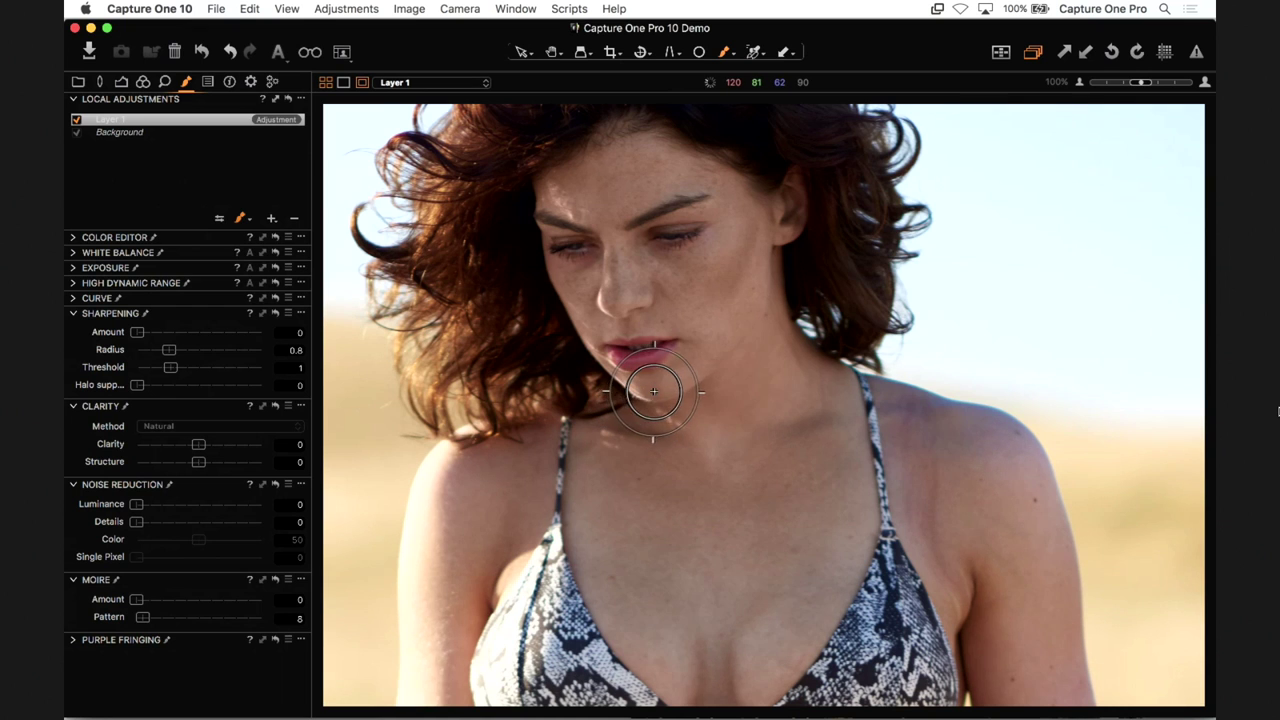
{"action": "mouse_move", "coordinate": [937, 363]}
{"action": "left_mouse_down"}
{"action": "mouse_move", "coordinate": [928, 383]}
{"action": "mouse_move", "coordinate": [971, 440]}
{"action": "mouse_move", "coordinate": [920, 366]}
{"action": "mouse_move", "coordinate": [1012, 170]}
{"action": "mouse_move", "coordinate": [966, 177]}
{"action": "mouse_move", "coordinate": [1023, 166]}
{"action": "mouse_move", "coordinate": [1003, 180]}
{"action": "mouse_move", "coordinate": [1008, 243]}
{"action": "left_mouse_up"}
{"action": "right_click", "coordinate": [918, 362]}
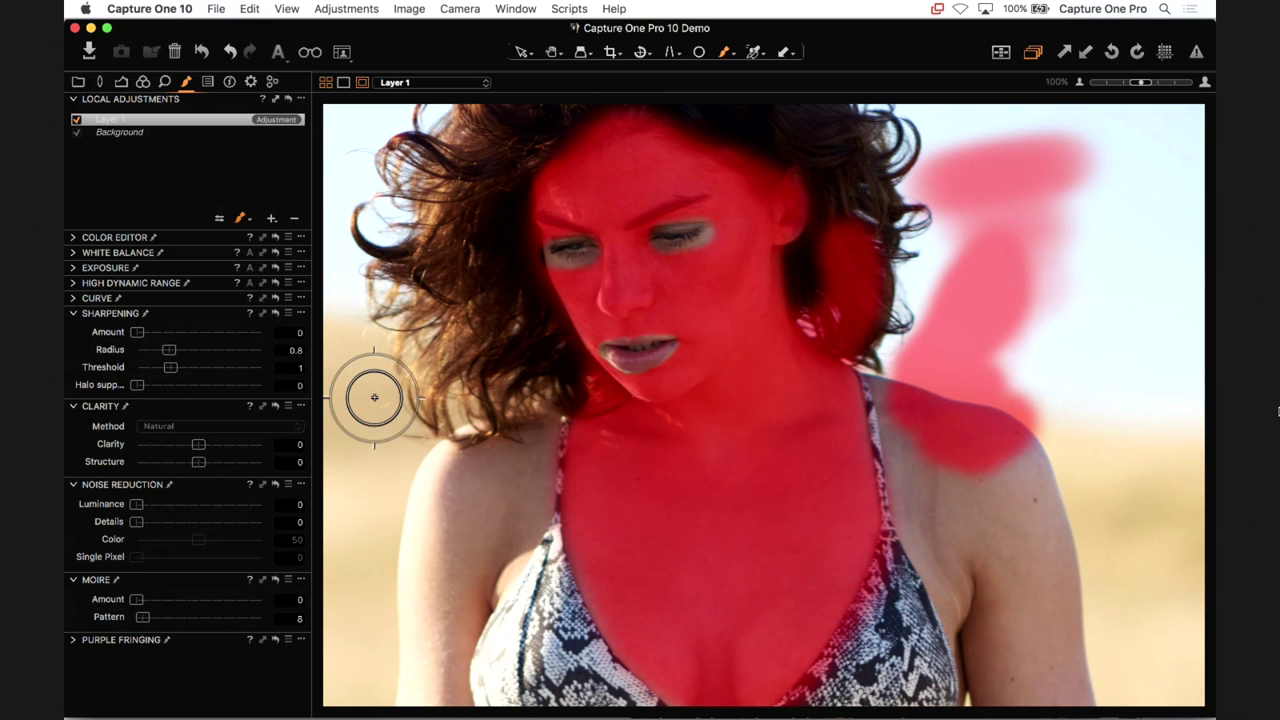
{"action": "key", "text": "m"}
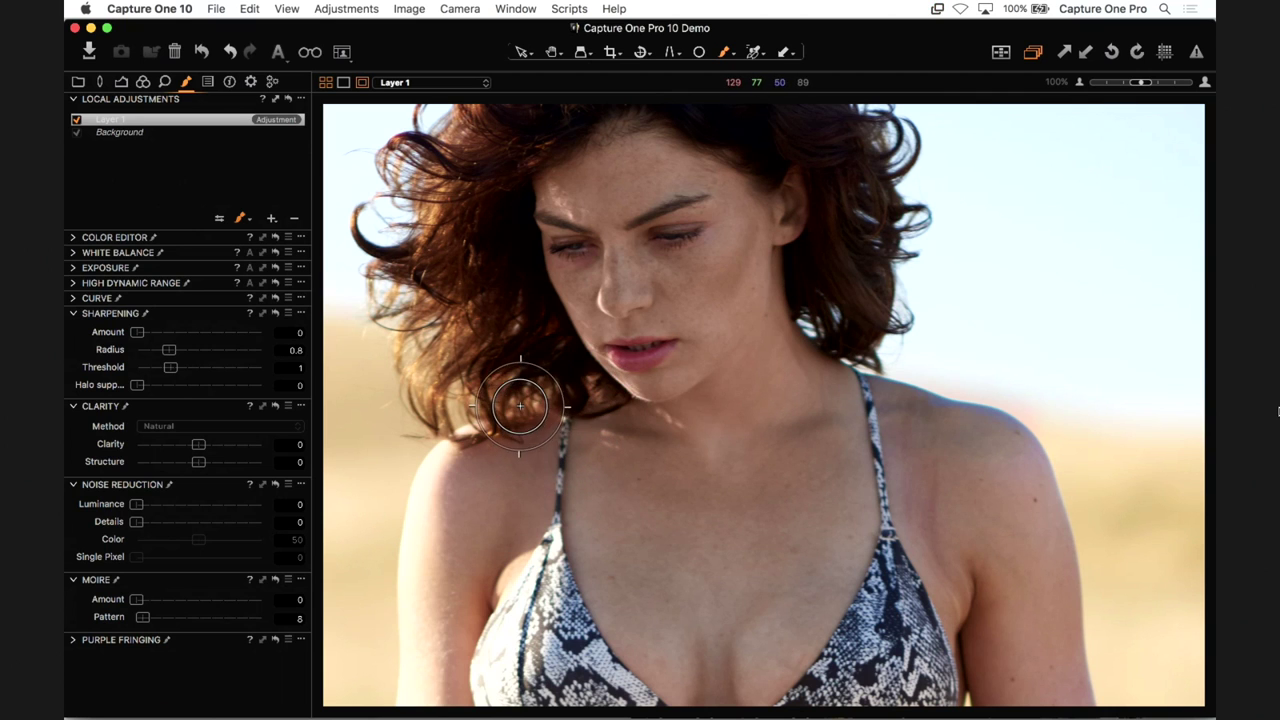
- Examine the mask brush settings, including Flow and Use Pen Pressure
{"action": "right_click", "coordinate": [462, 275]}
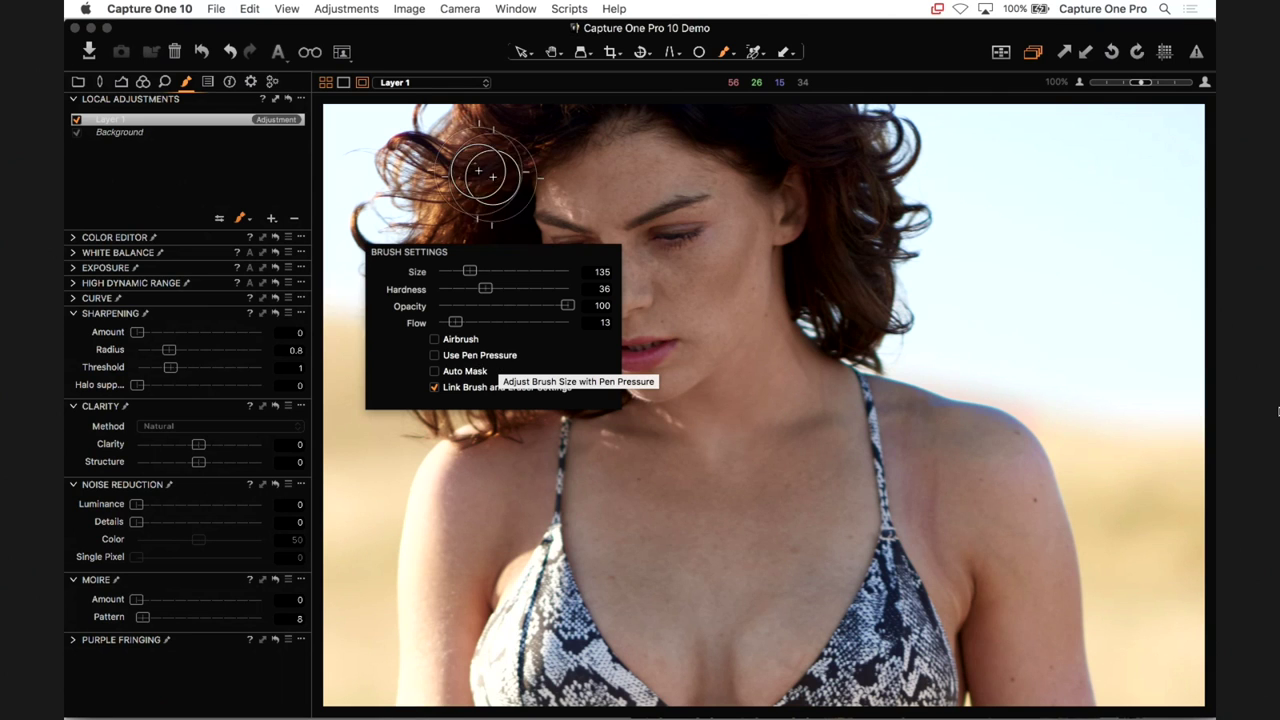
{"action": "right_click", "coordinate": [452, 226]}
{"action": "left_click_drag", "start_coordinate": [455, 226], "coordinate": [445, 224]}
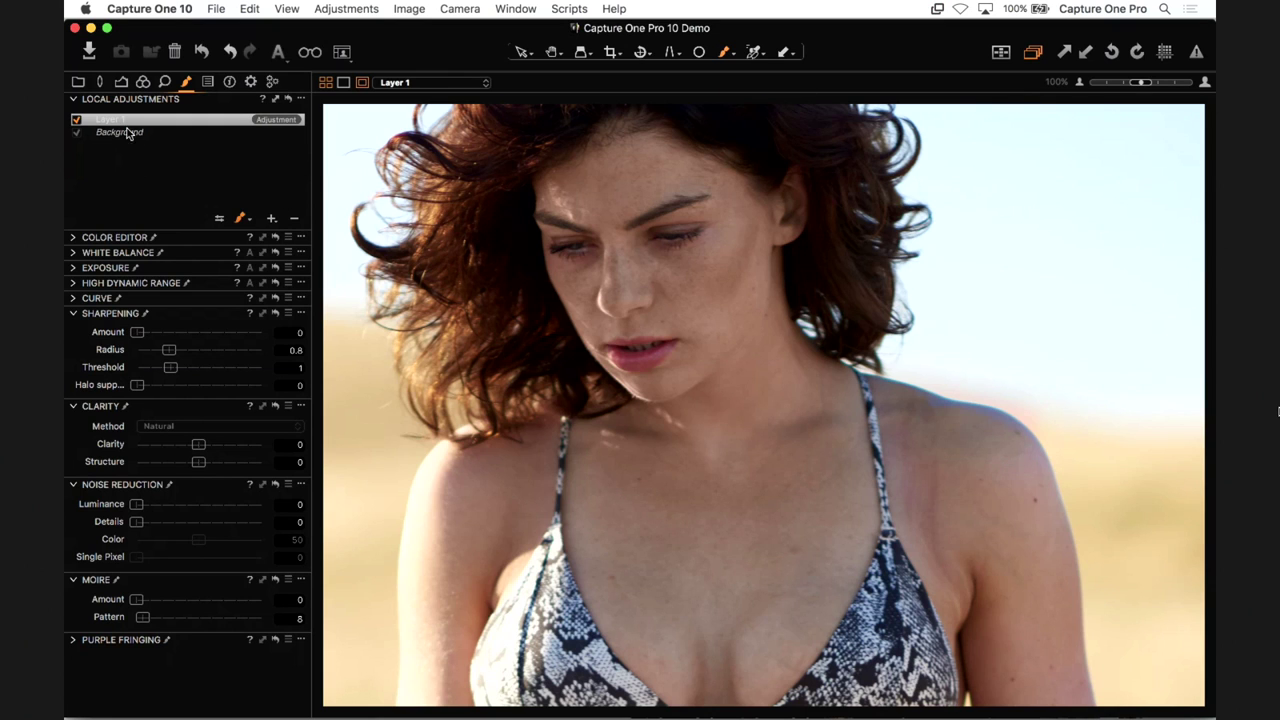
- Open the second _DSC4965.ARW sky variant at fit size and reorder the Exposure tool above White Balance
{"action": "left_click", "coordinate": [121, 82]}
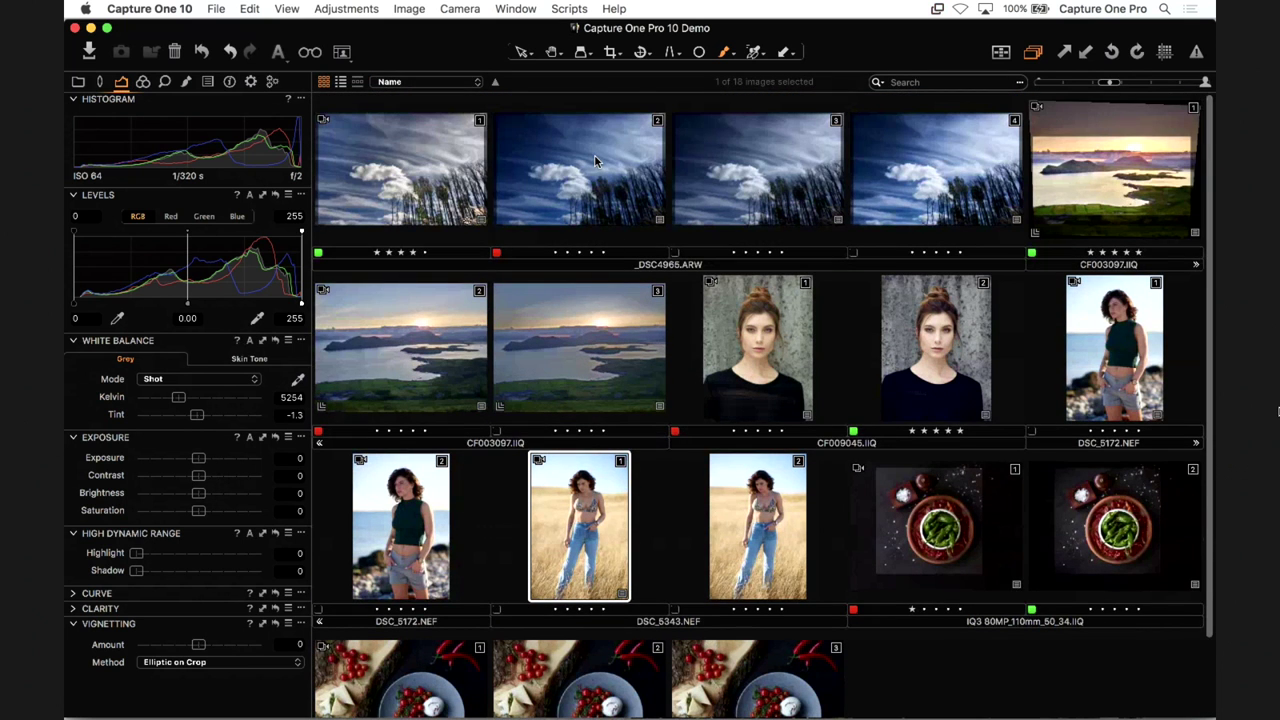
{"action": "double_click", "coordinate": [594, 154]}
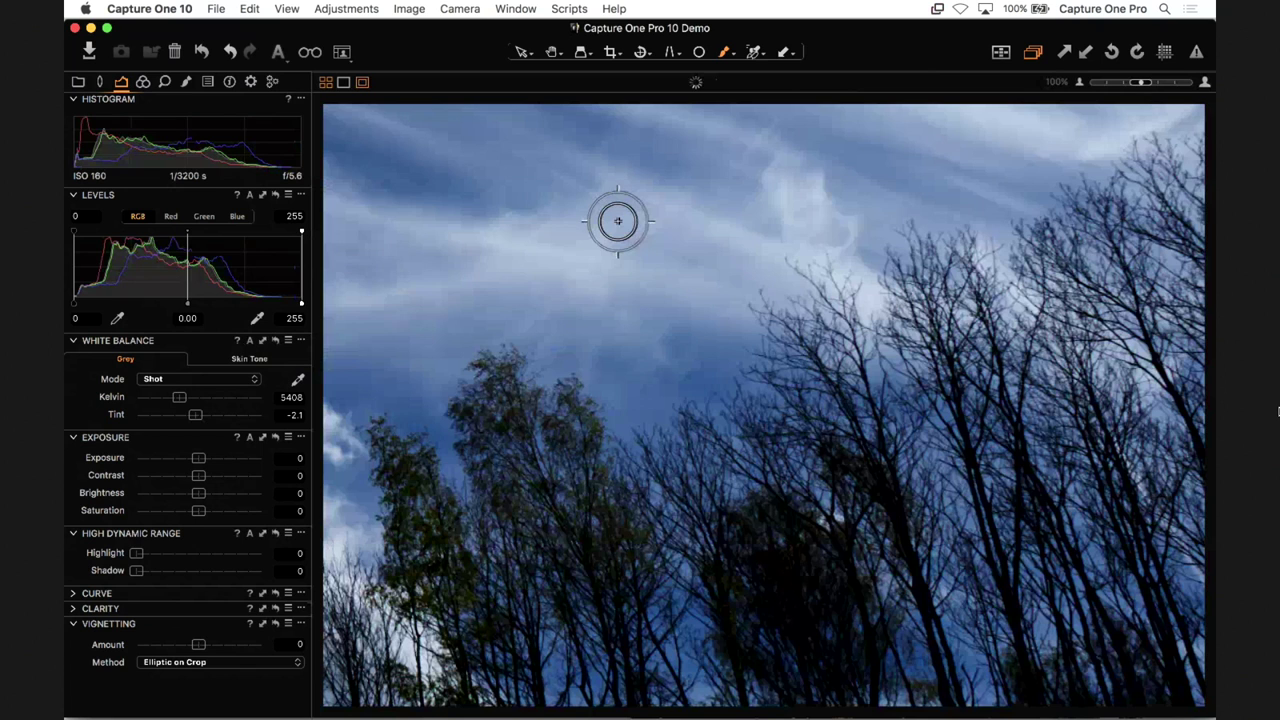
{"action": "key", "text": "h"}
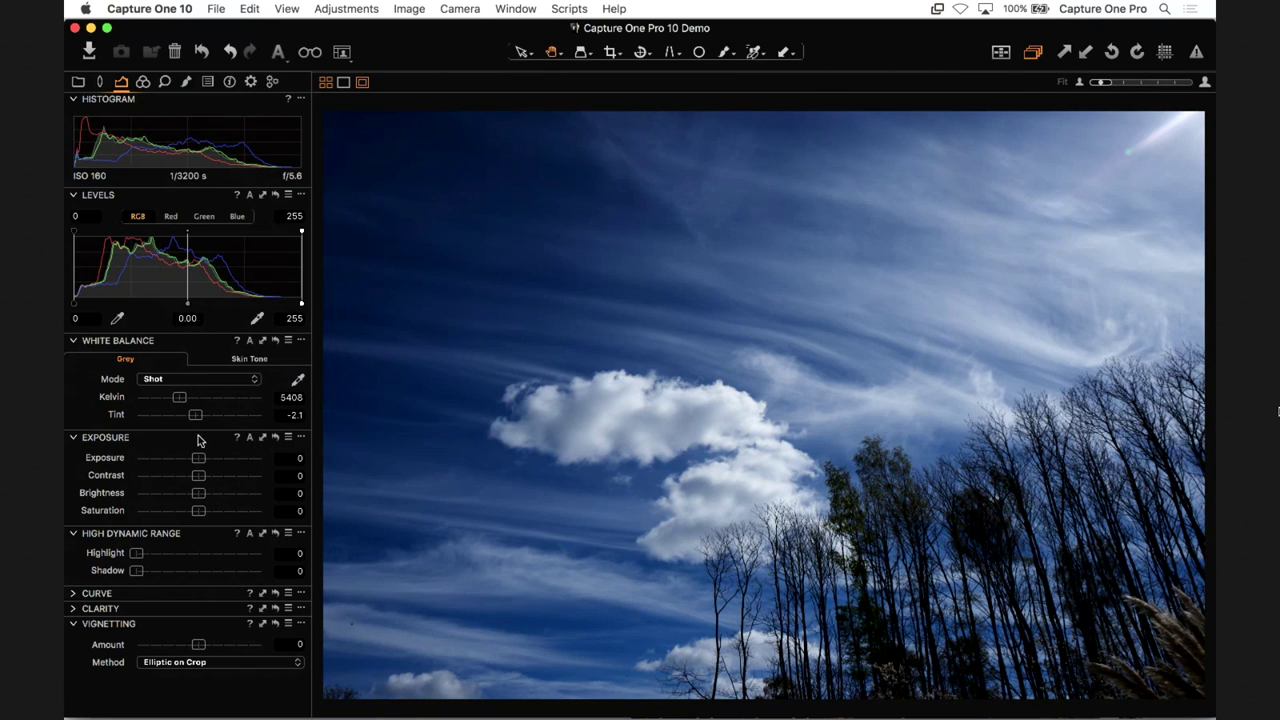
{"action": "left_click_drag", "start_coordinate": [197, 439], "coordinate": [201, 361]}
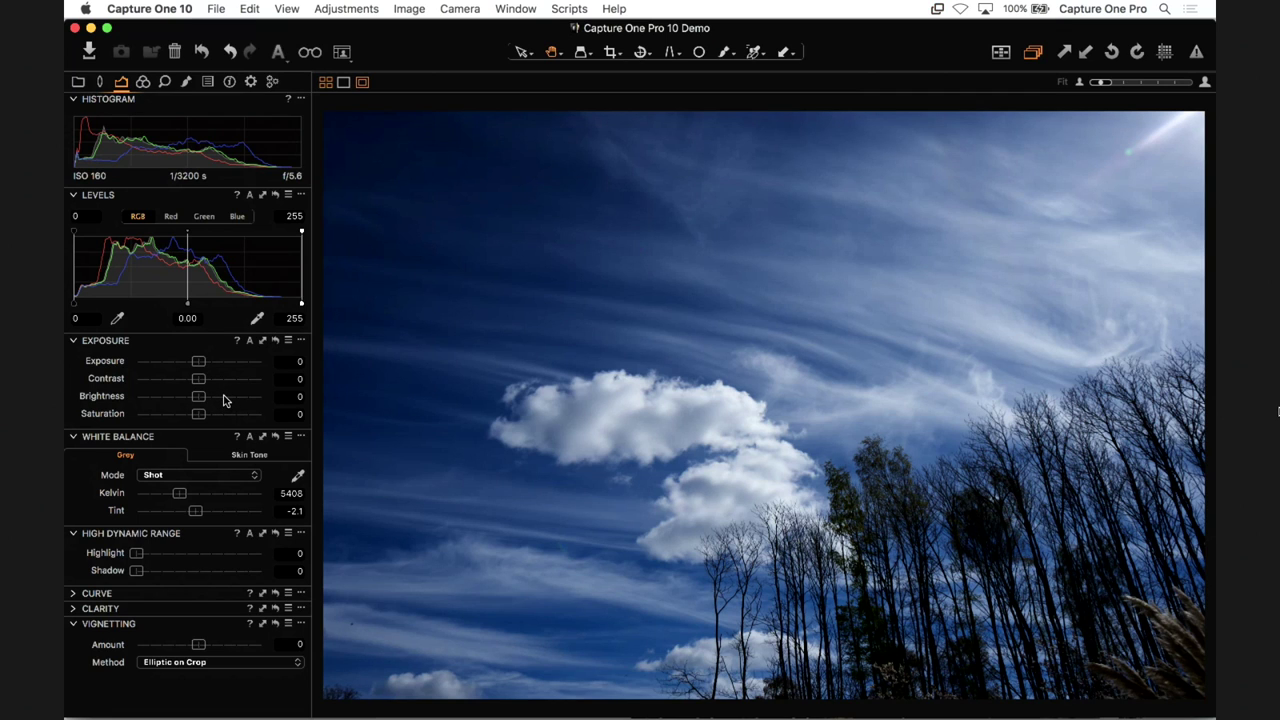
- Look through the _DSC4965.ARW sky variants in the browser and reopen the second one
{"action": "key", "text": "super+alt+v"}
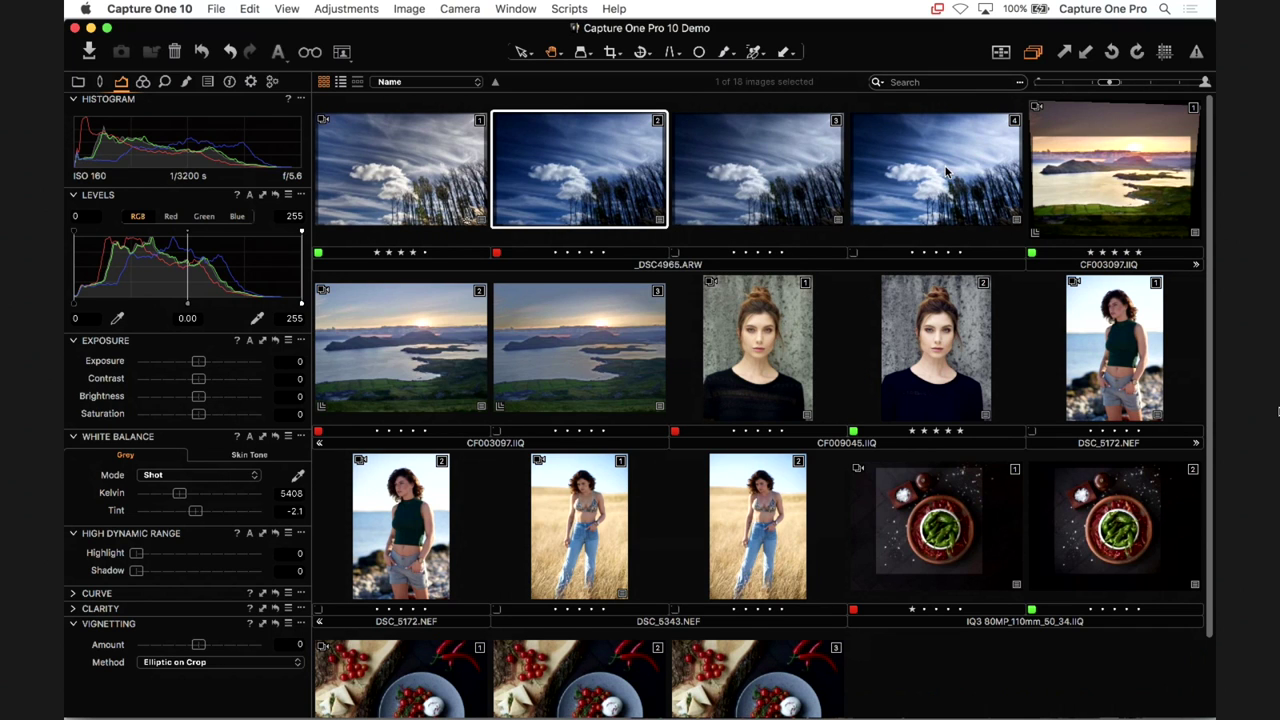
{"action": "key", "text": "Right"}
{"action": "left_click", "coordinate": [595, 197]}
{"action": "left_click", "coordinate": [755, 192]}
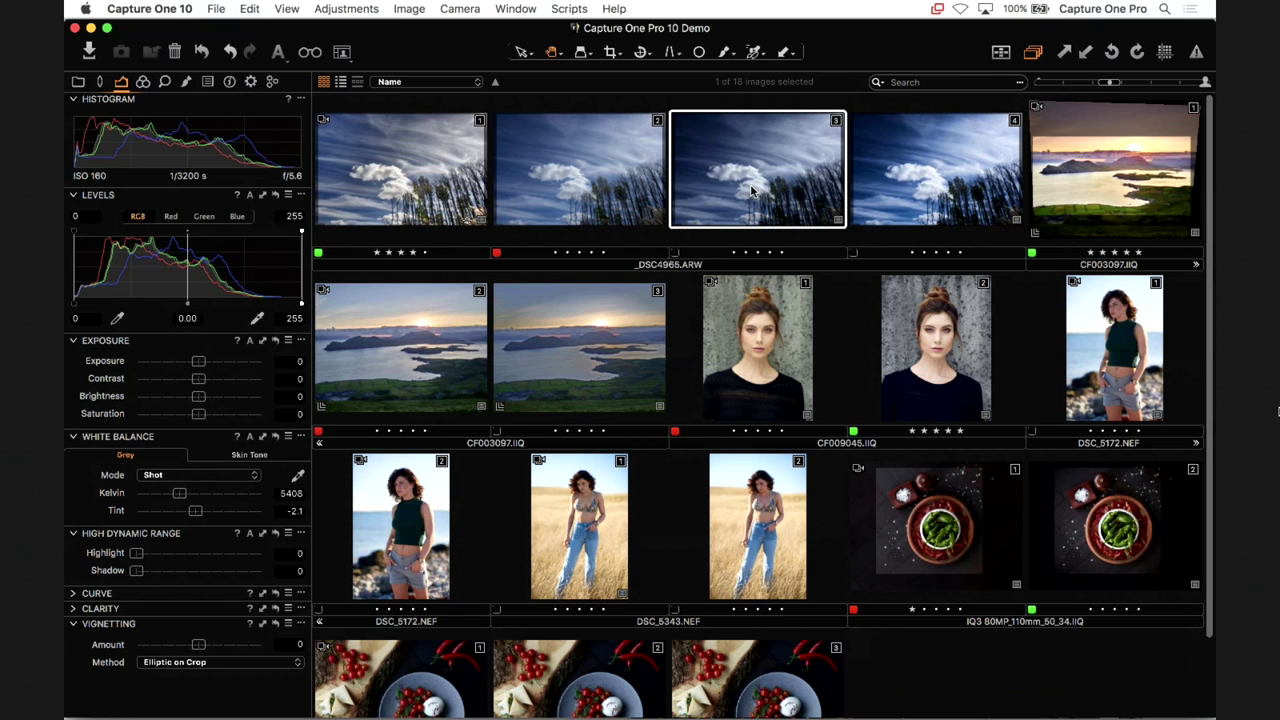
{"action": "left_click", "coordinate": [908, 198]}
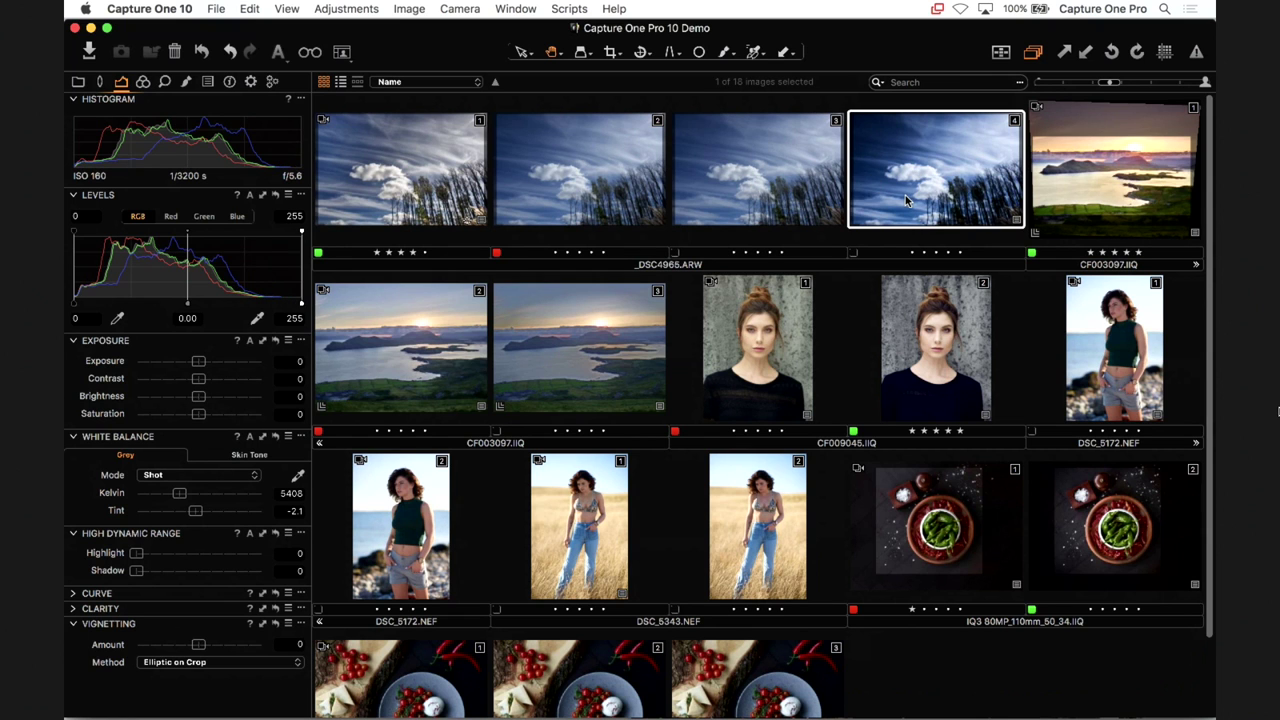
{"action": "double_click", "coordinate": [570, 171]}
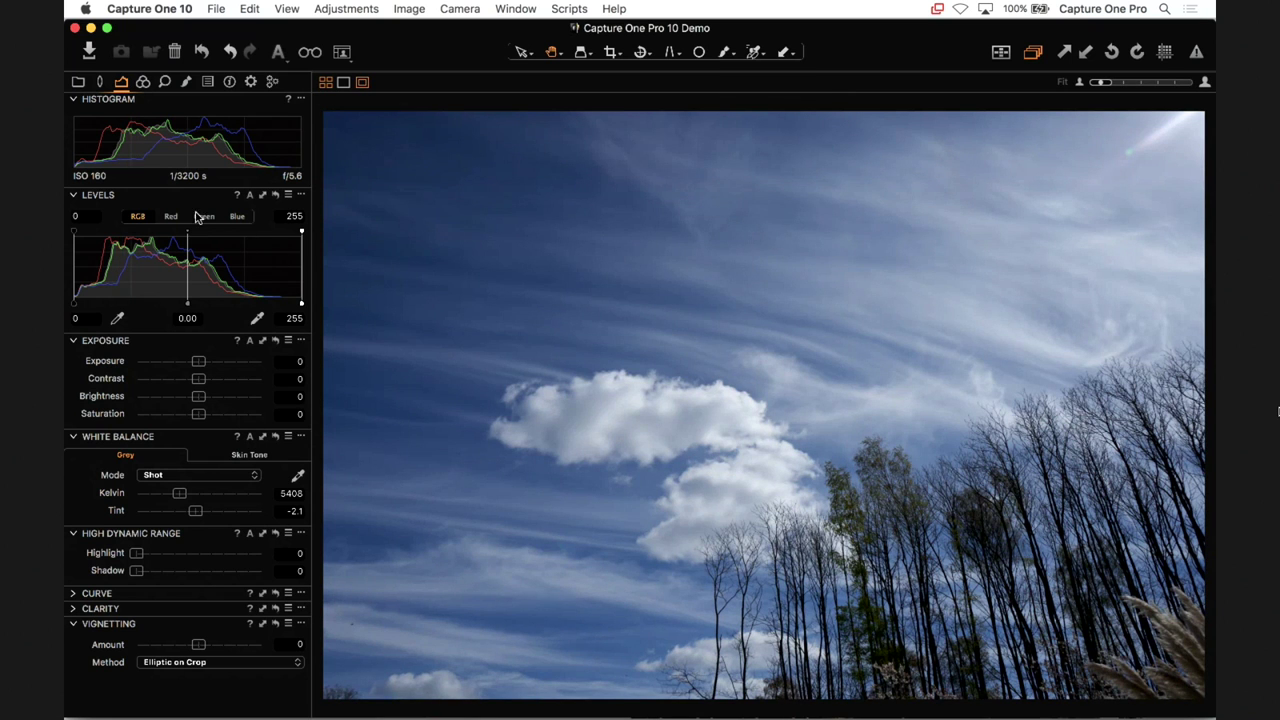
- Collapse the Levels, Histogram and Exposure tools and move the Curve tool above White Balance
{"action": "left_click", "coordinate": [74, 197]}
{"action": "left_click", "coordinate": [73, 99]}
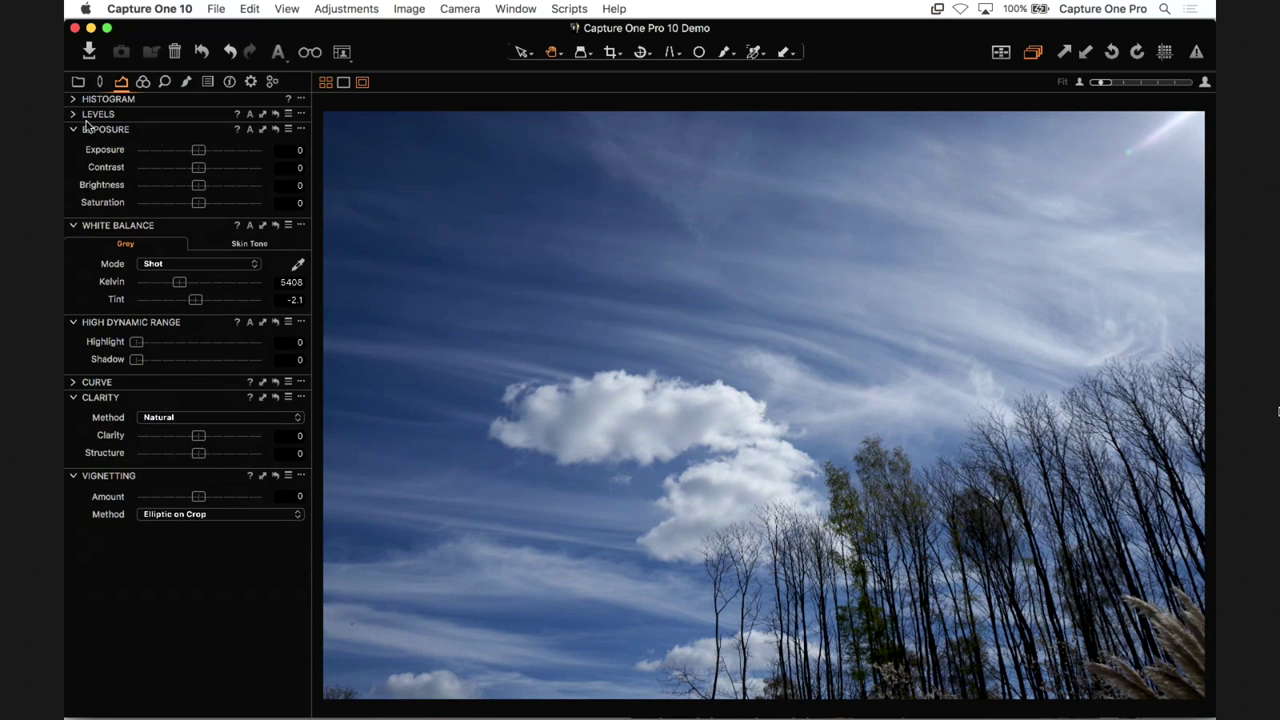
{"action": "left_click", "coordinate": [75, 131]}
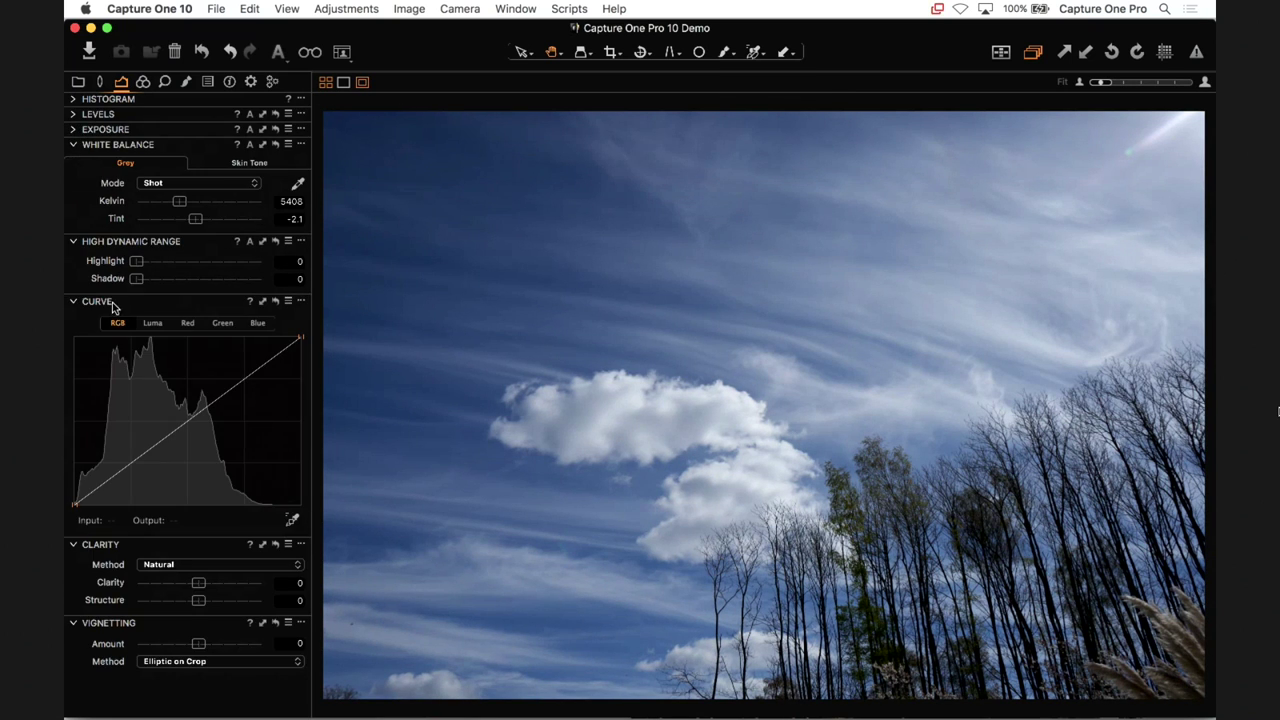
{"action": "left_click_drag", "start_coordinate": [113, 305], "coordinate": [117, 167]}
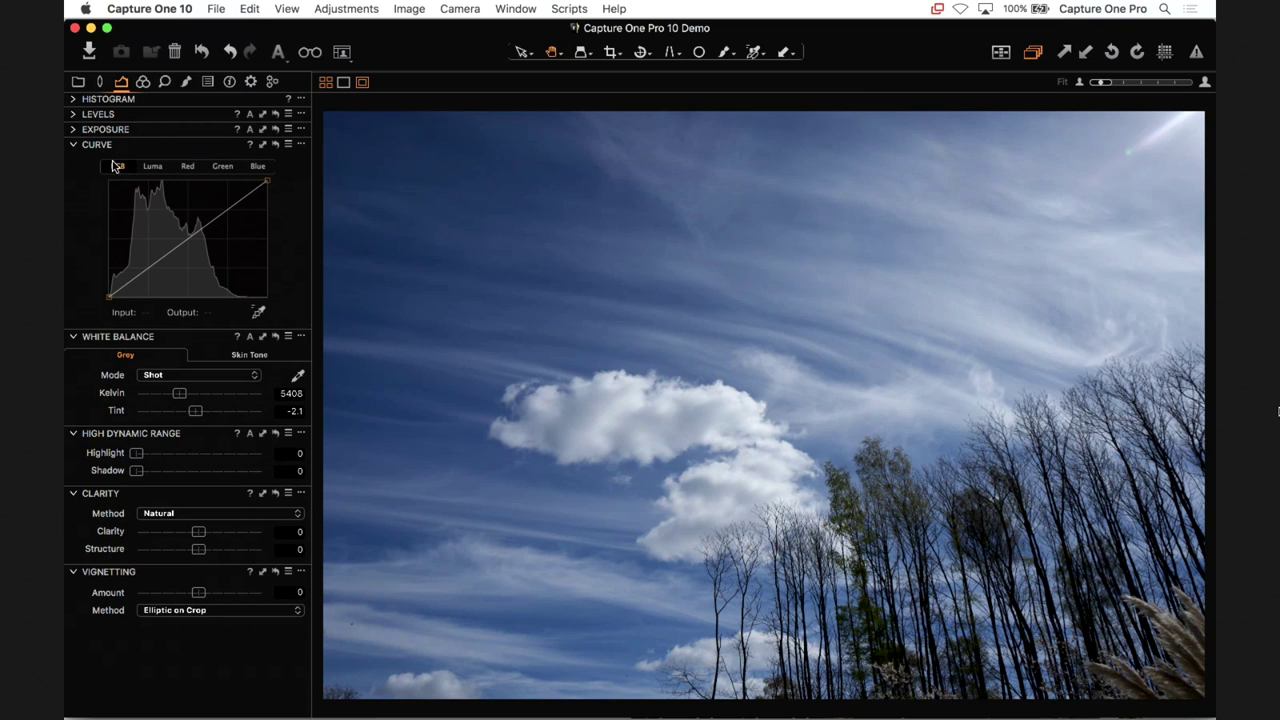
- Add a second Curve tool to the Exposure tool tab and place it directly below the first Curve tool
{"action": "right_click", "coordinate": [122, 84]}
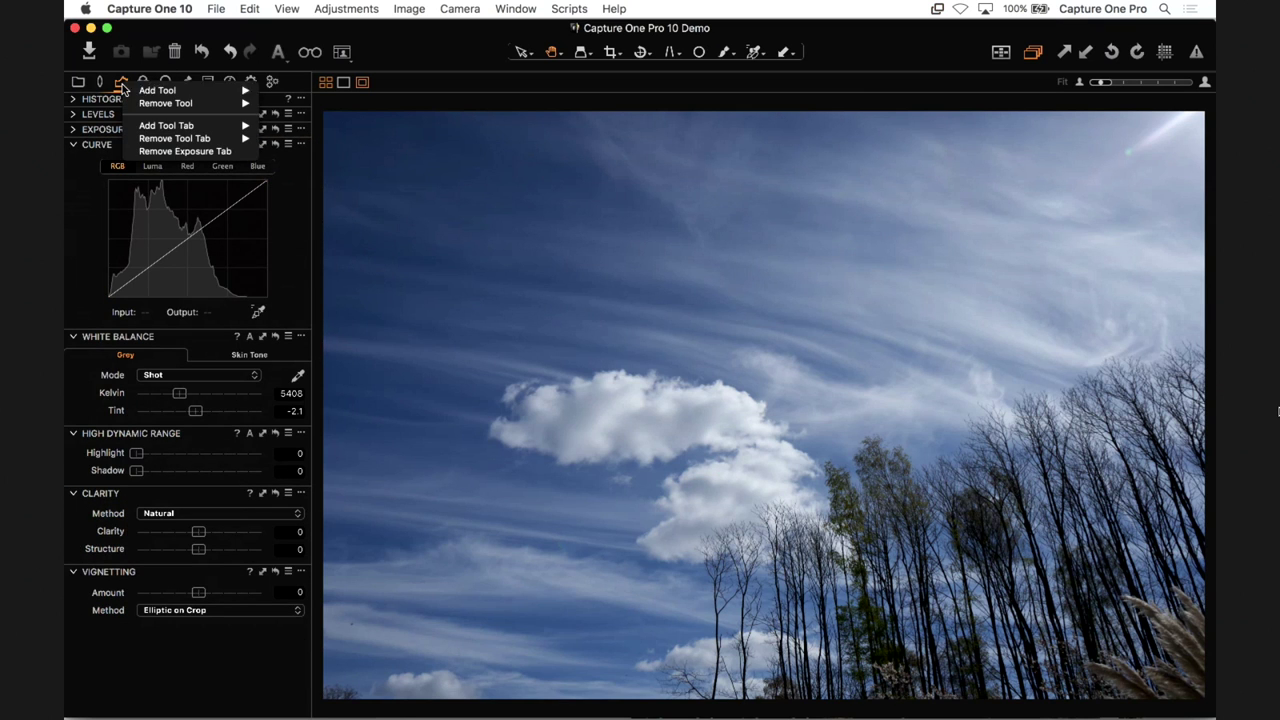
{"action": "mouse_move", "coordinate": [160, 90]}
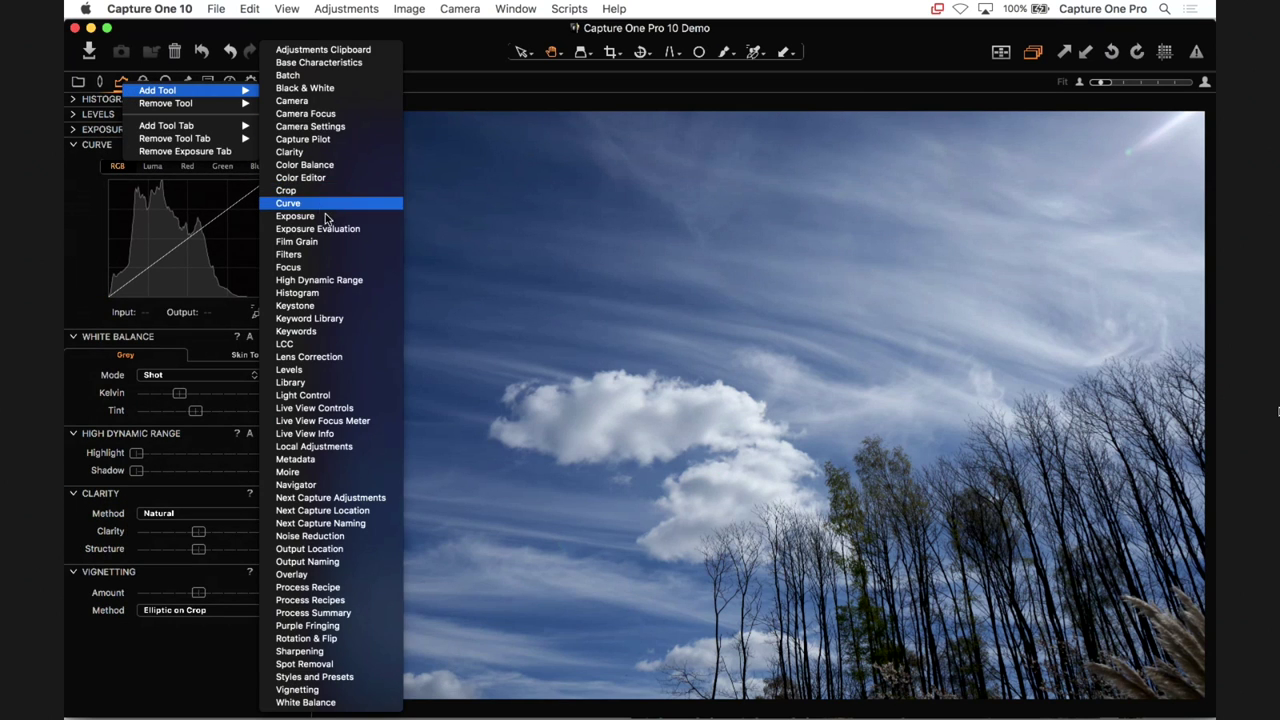
{"action": "left_click", "coordinate": [324, 207]}
{"action": "left_click_drag", "start_coordinate": [177, 537], "coordinate": [201, 389]}
{"action": "right_click", "coordinate": [121, 86]}
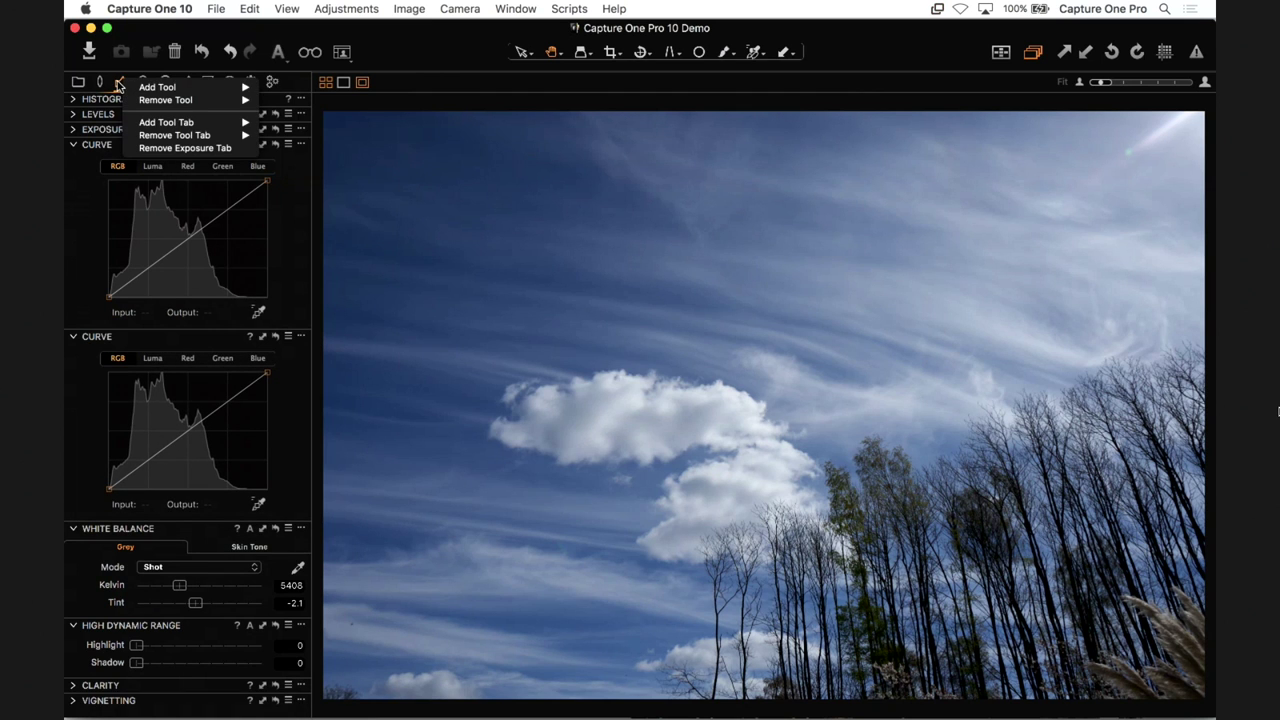
{"action": "mouse_move", "coordinate": [157, 89]}
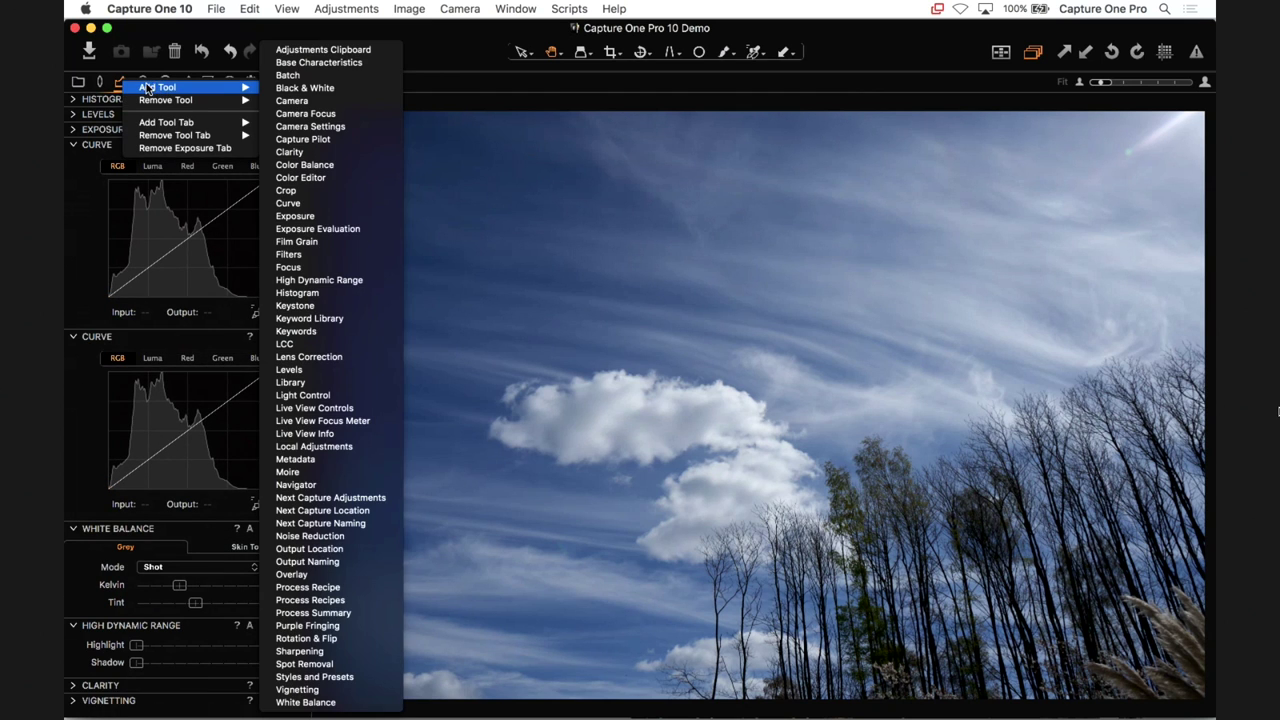
{"action": "key", "text": "Escape"}
{"action": "left_click", "coordinate": [290, 231]}
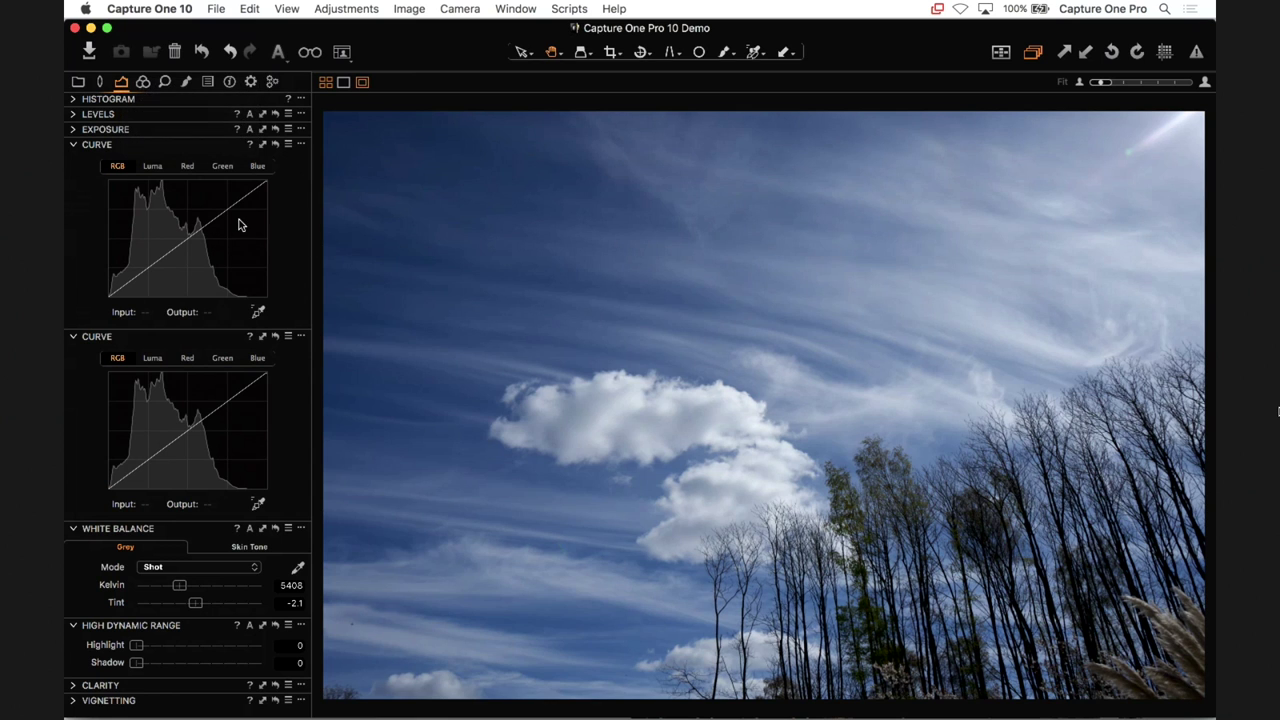
- Shape an S-curve in the first tool's RGB curve, lowering the shadows and placing a highlight point at about input 204, output 220
{"action": "left_click_drag", "start_coordinate": [141, 279], "coordinate": [137, 286]}
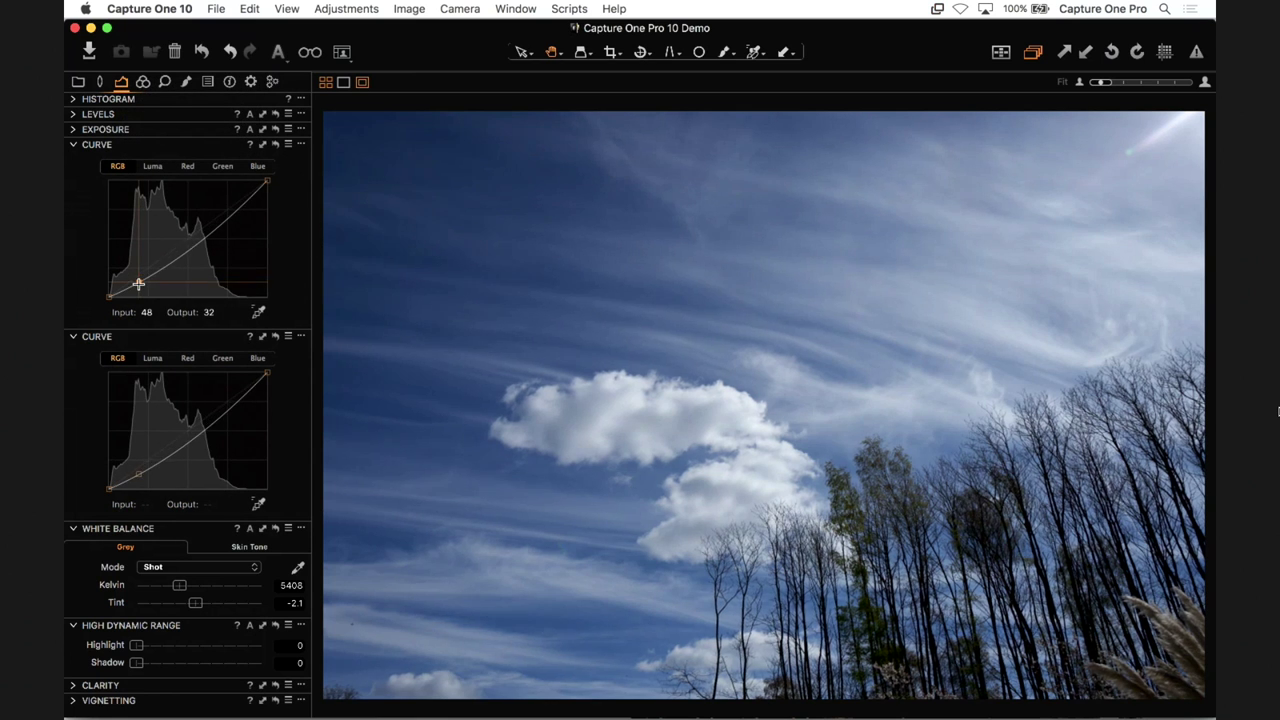
{"action": "left_click_drag", "start_coordinate": [194, 246], "coordinate": [237, 195]}
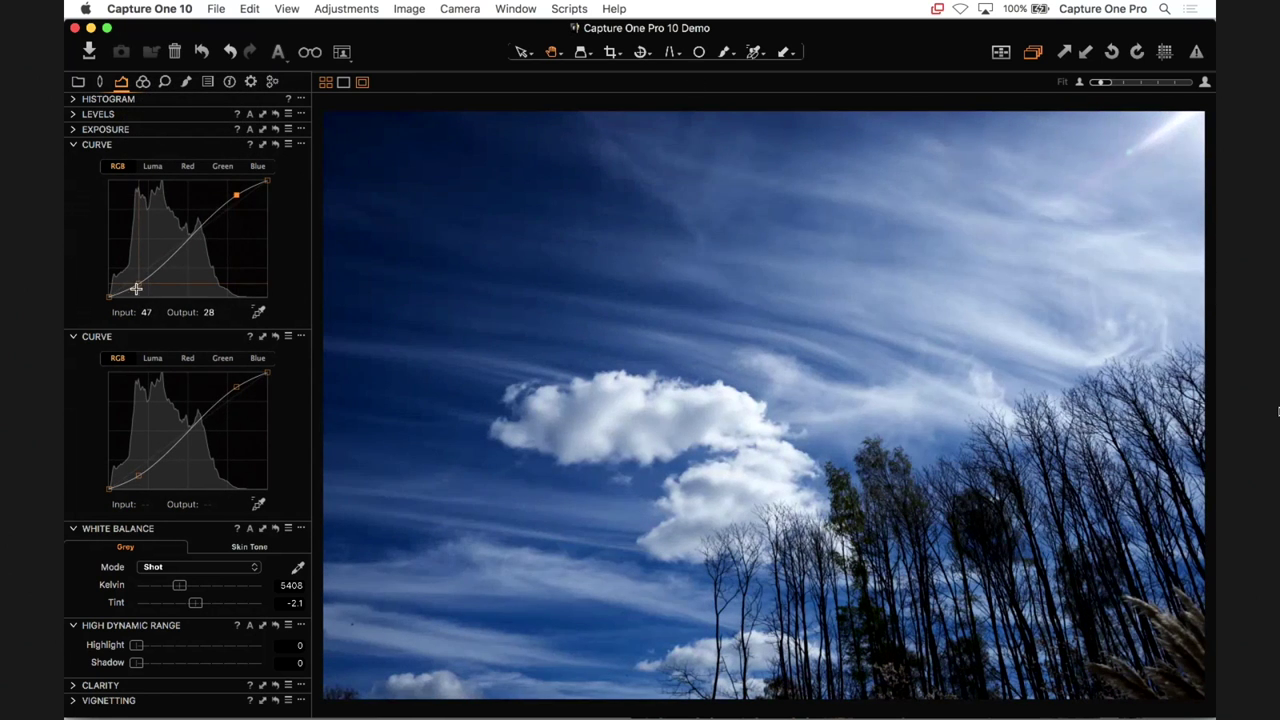
{"action": "left_click_drag", "start_coordinate": [137, 286], "coordinate": [142, 283]}
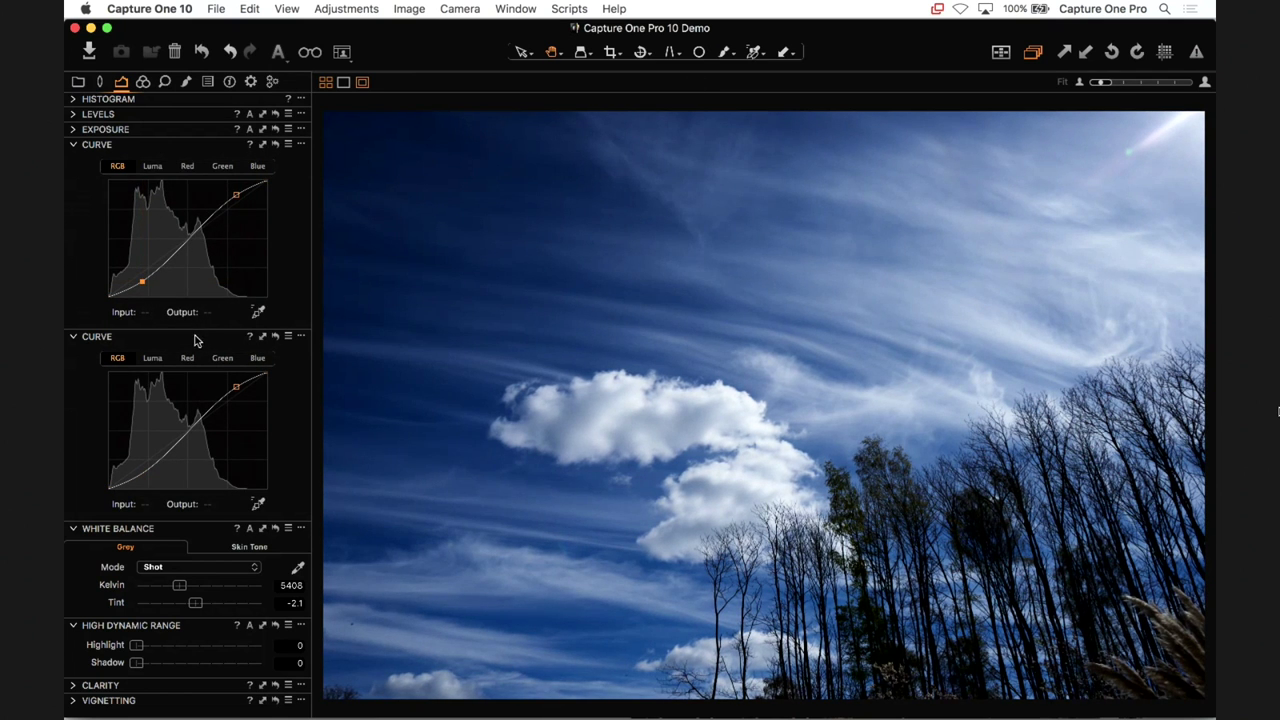
- Create a fresh sky variant and build a Luma S-curve with lowered shadows and a highlight point at about input 203, output 212
{"action": "key", "text": "super+r"}
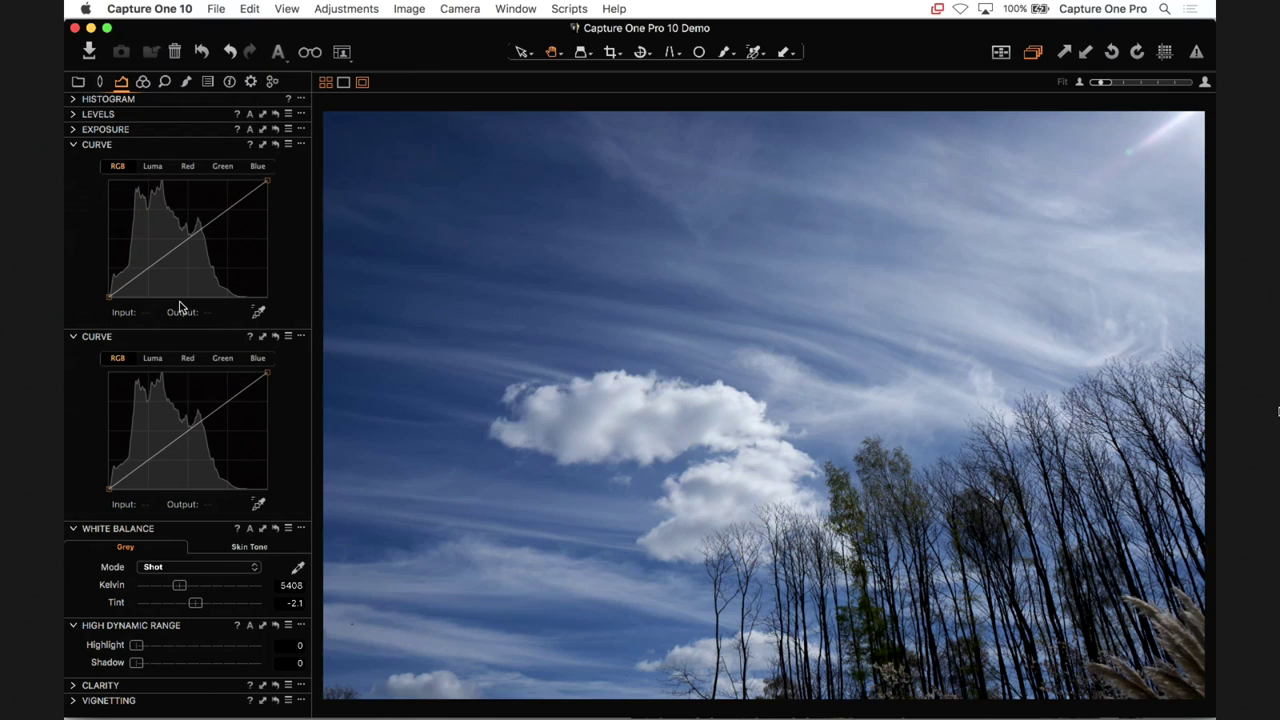
{"action": "left_click", "coordinate": [152, 358]}
{"action": "left_click_drag", "start_coordinate": [134, 470], "coordinate": [136, 479]}
{"action": "left_click_drag", "start_coordinate": [229, 409], "coordinate": [234, 390]}
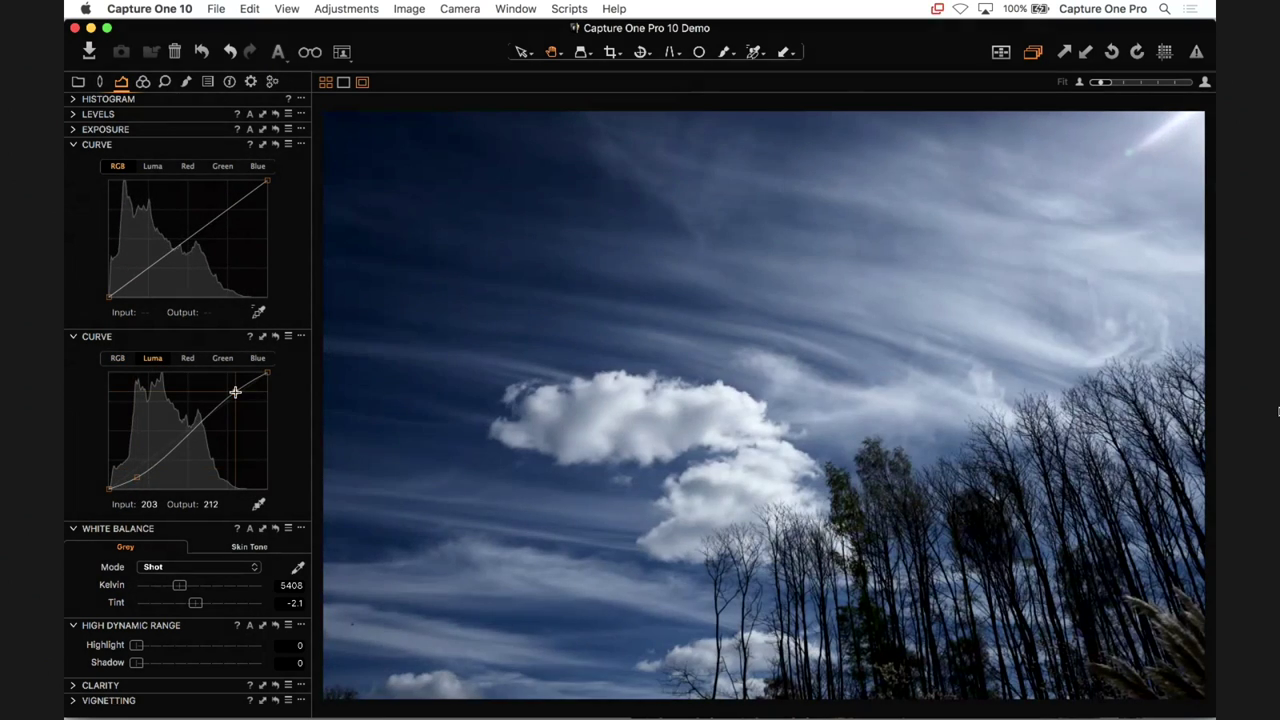
- Compare the sky variant with the RGB curve against the one with the Luma curve
{"action": "left_click", "coordinate": [135, 477]}
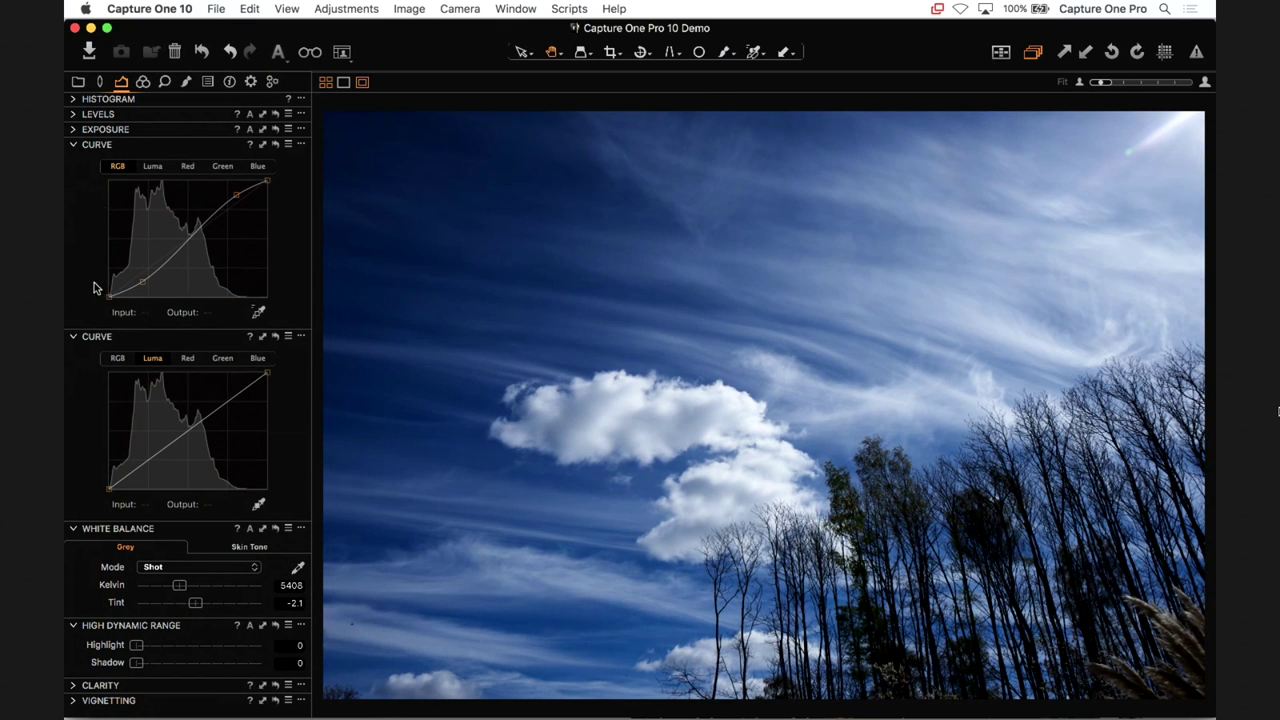
{"action": "left_click", "coordinate": [235, 194]}
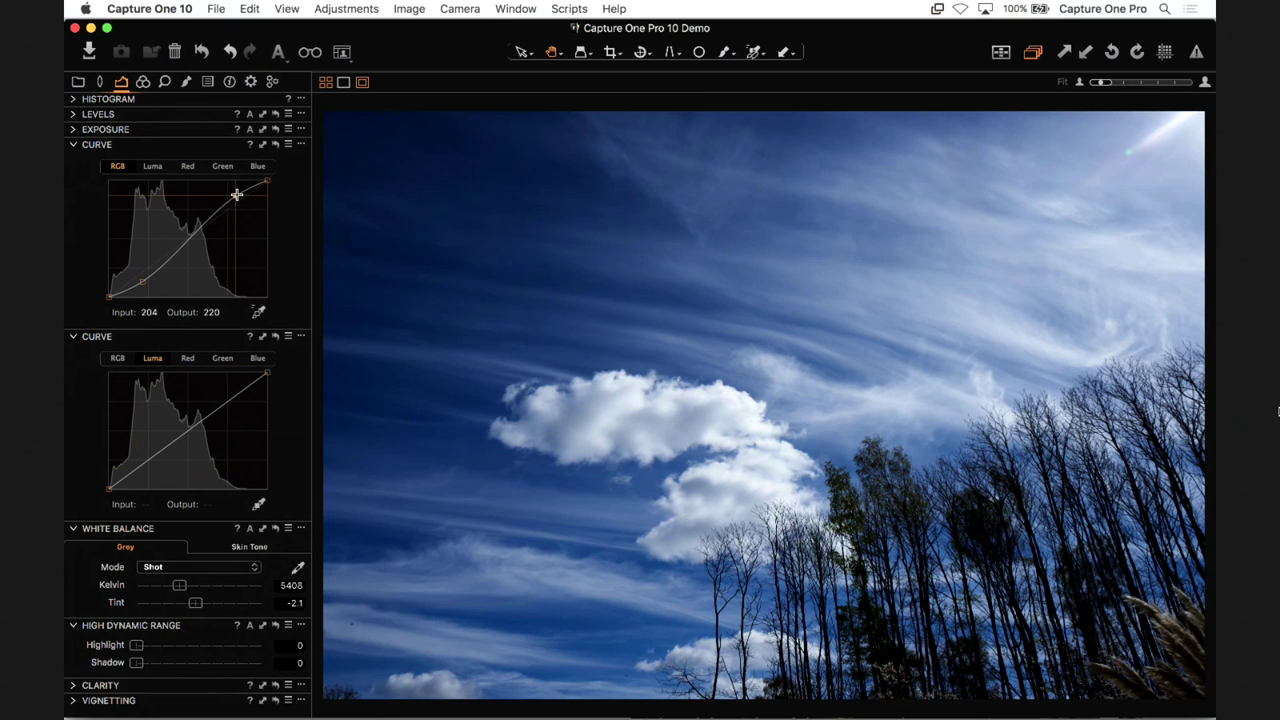
{"action": "left_click", "coordinate": [141, 283]}
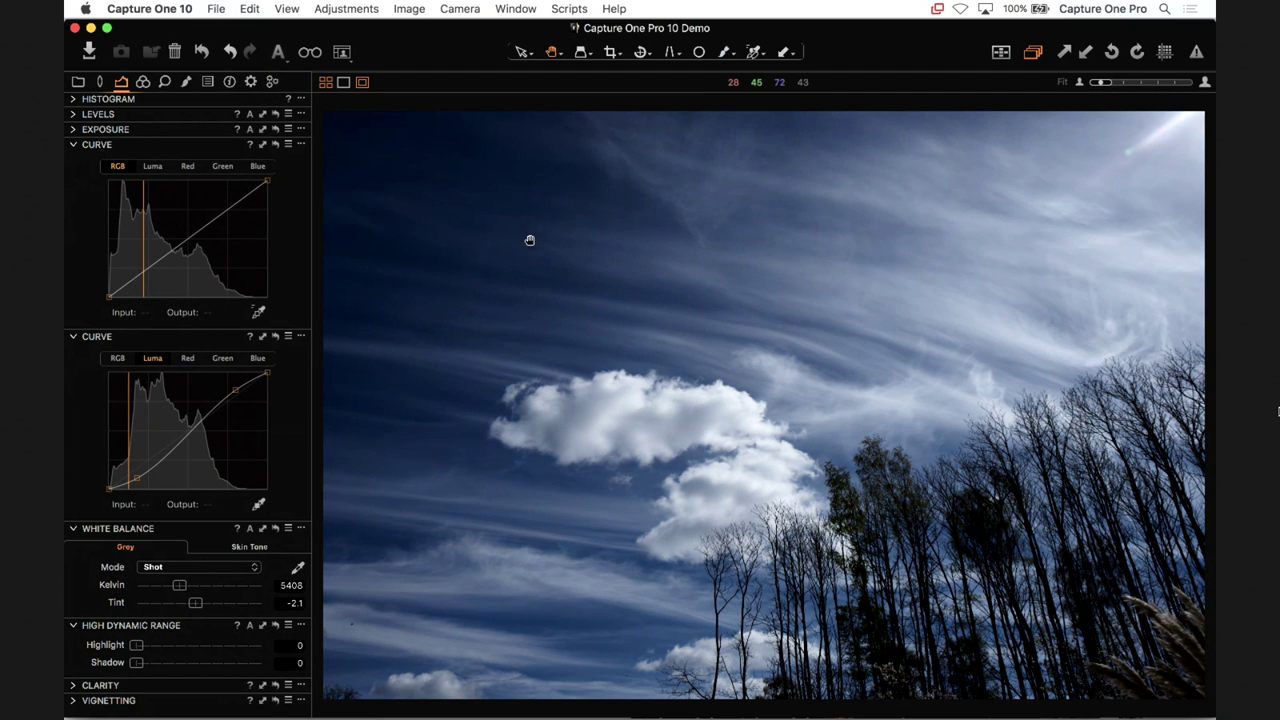
- Fine-tune the shadow and highlight points of the Luma curve, raising the shadow point again after testing a deep drop
{"action": "left_click_drag", "start_coordinate": [234, 390], "coordinate": [233, 386]}
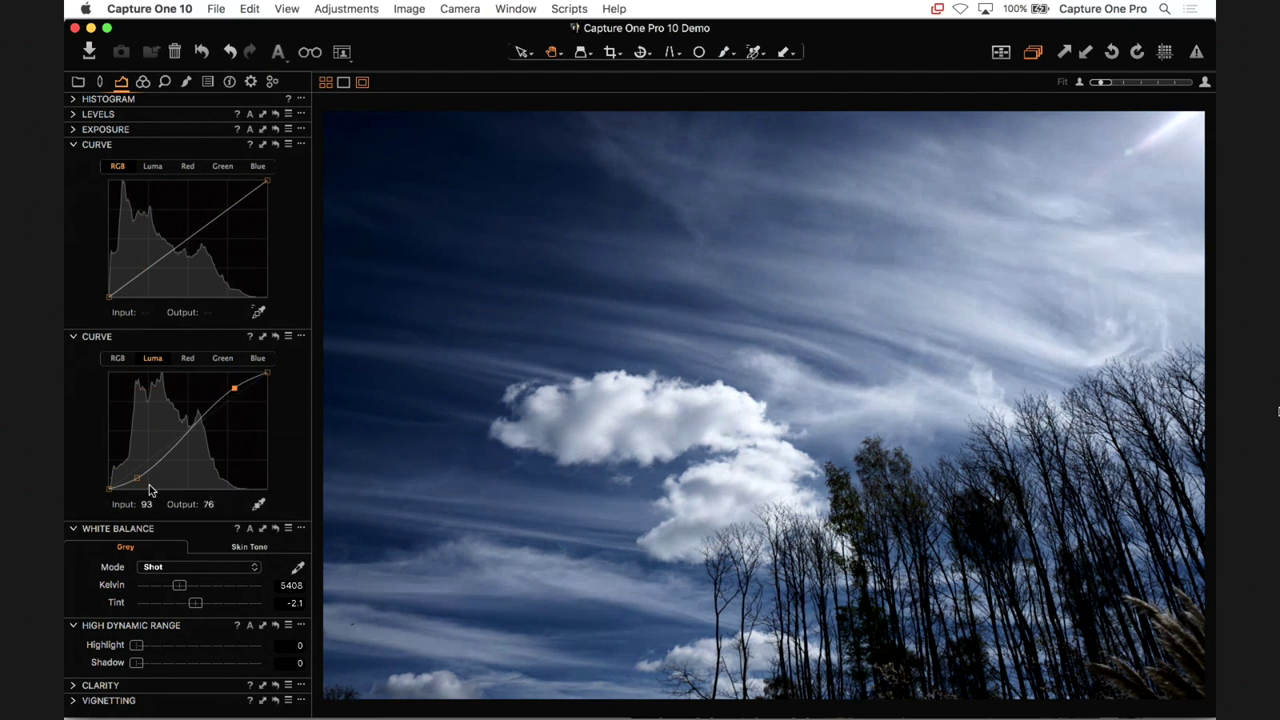
{"action": "left_click_drag", "start_coordinate": [135, 479], "coordinate": [139, 480]}
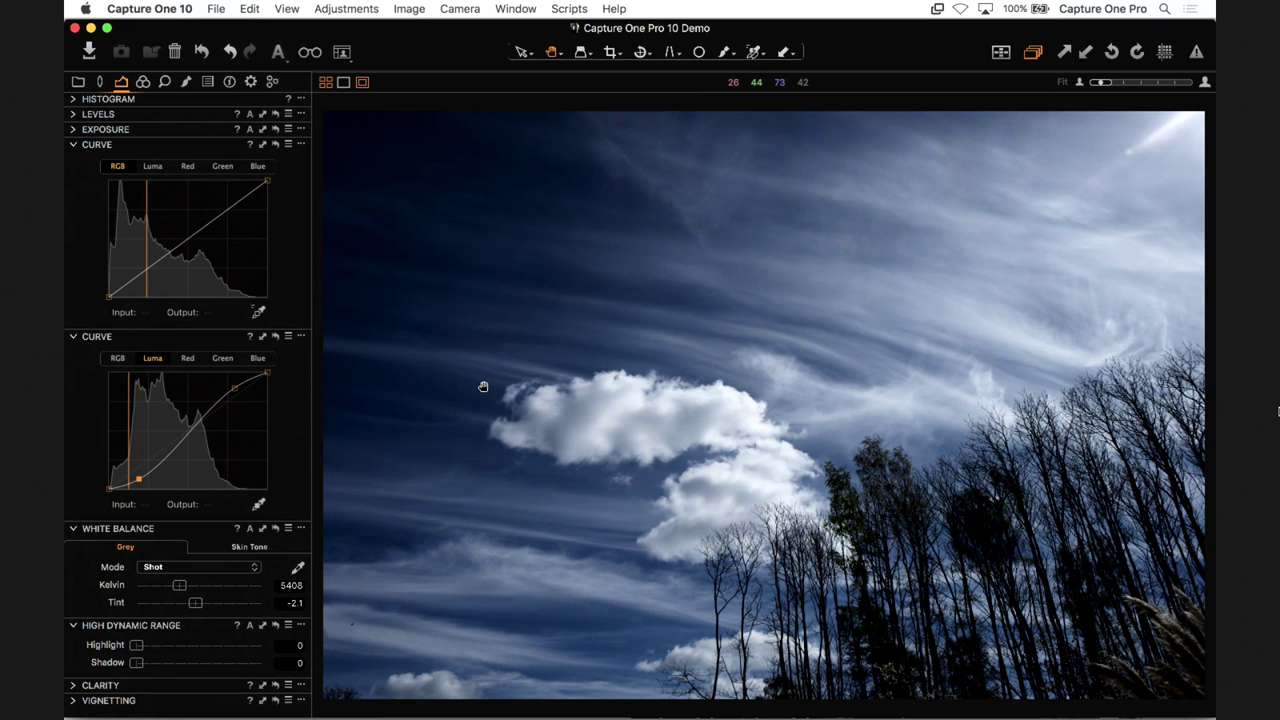
{"action": "left_click_drag", "start_coordinate": [139, 480], "coordinate": [148, 483]}
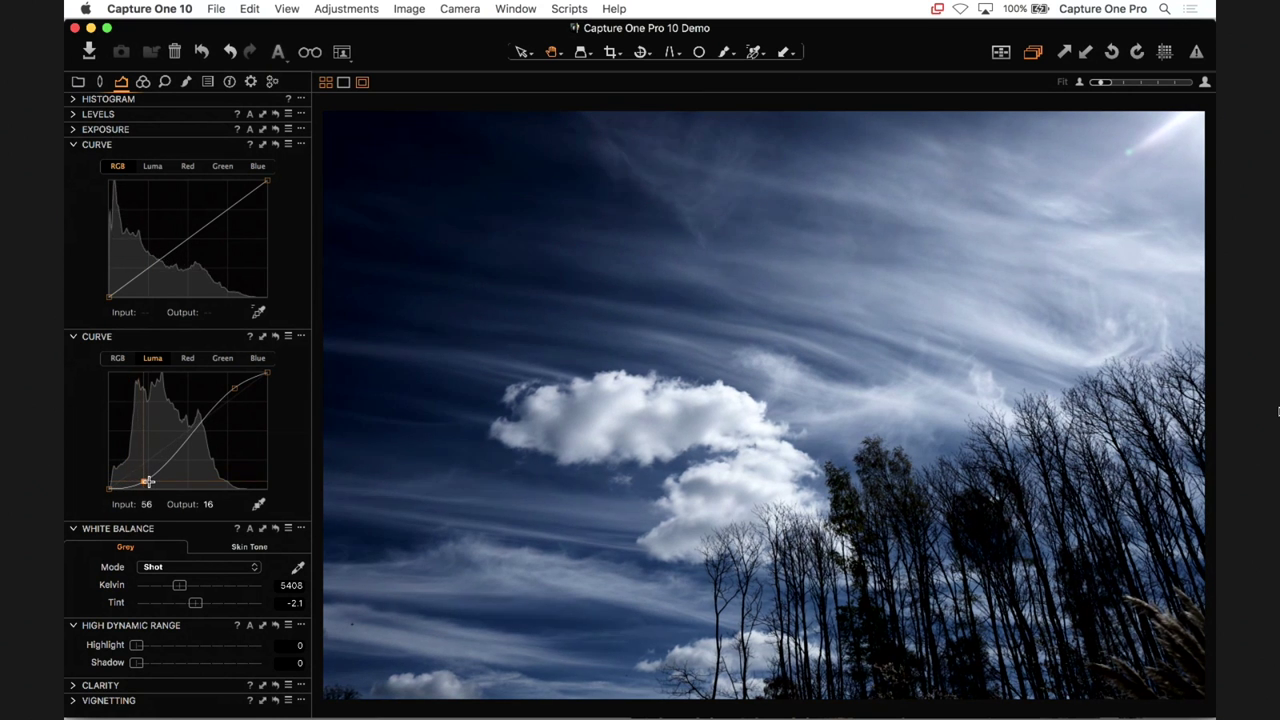
{"action": "mouse_move", "coordinate": [232, 389]}
{"action": "left_mouse_down"}
{"action": "mouse_move", "coordinate": [222, 380]}
{"action": "mouse_move", "coordinate": [228, 390]}
{"action": "left_mouse_up"}
{"action": "left_click_drag", "start_coordinate": [148, 483], "coordinate": [144, 474]}
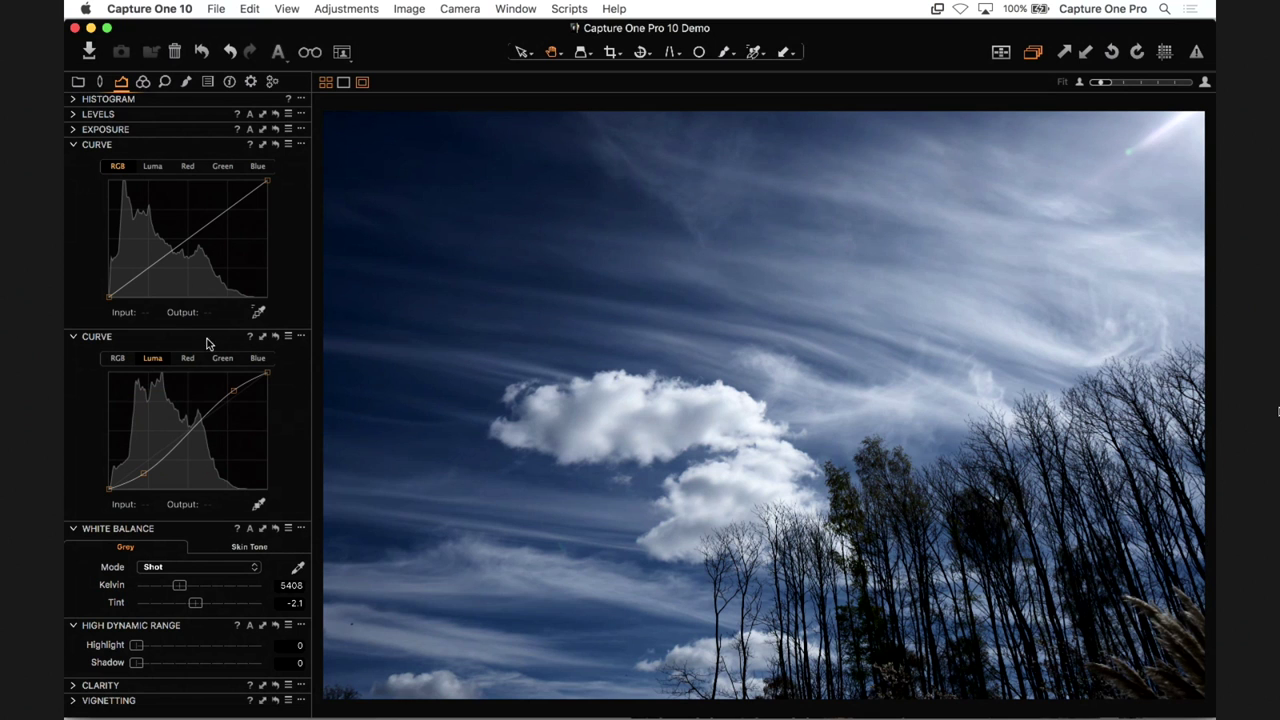
- Expand the Exposure tool, try Saturation at 41 on the Luma curve variant and reset it
{"action": "left_click", "coordinate": [73, 131]}
{"action": "left_click_drag", "start_coordinate": [199, 203], "coordinate": [226, 209]}
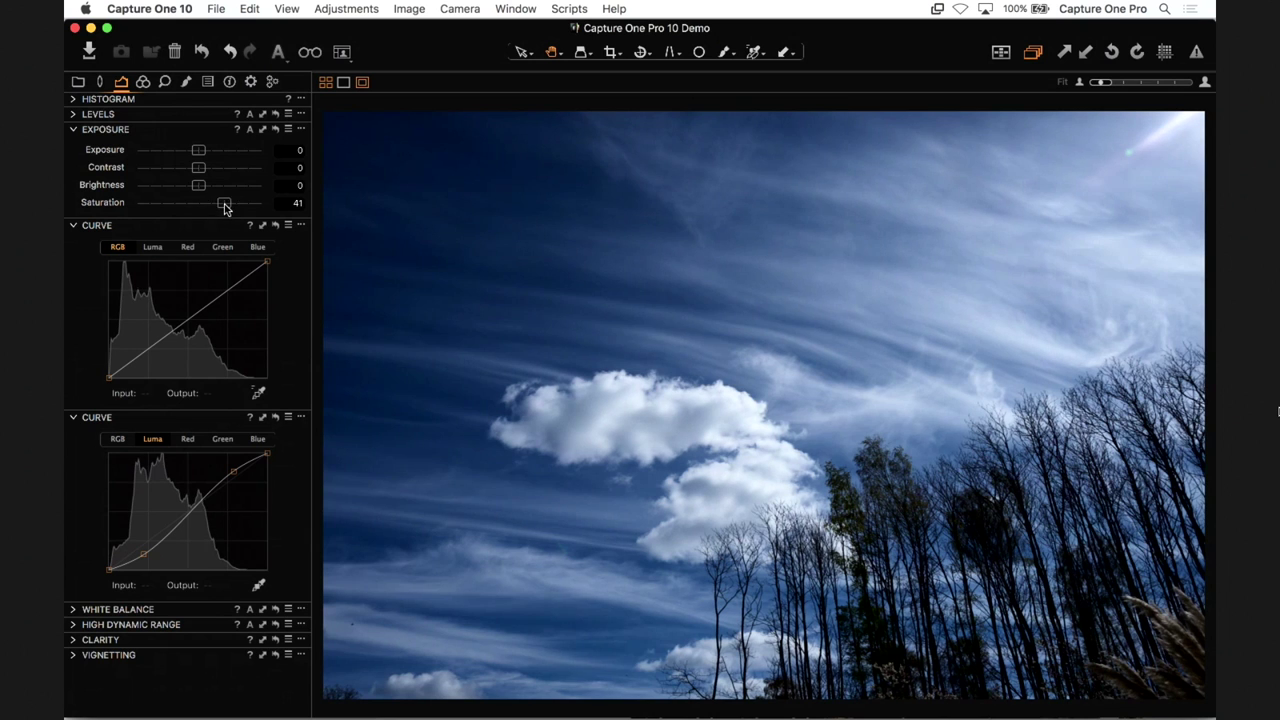
{"action": "double_click", "coordinate": [226, 207]}
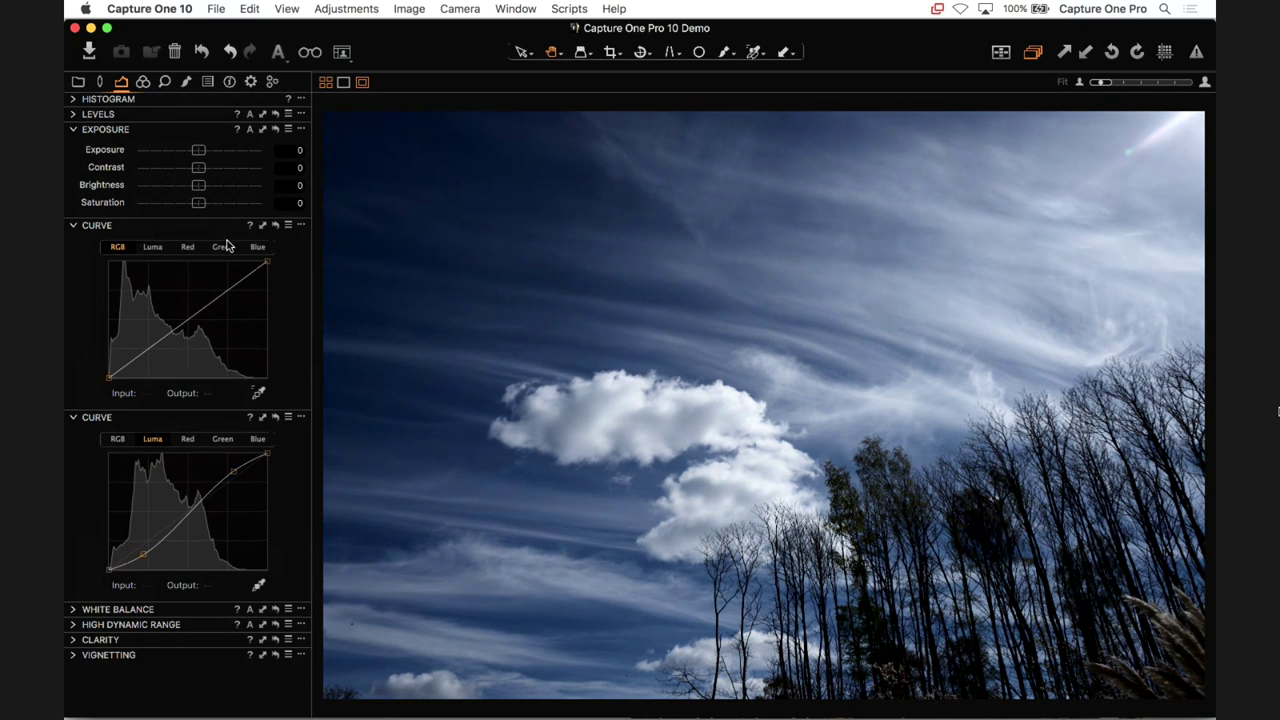
- Create another unadjusted variant of the sky photo and set its Contrast to 34
{"action": "left_click", "coordinate": [276, 226]}
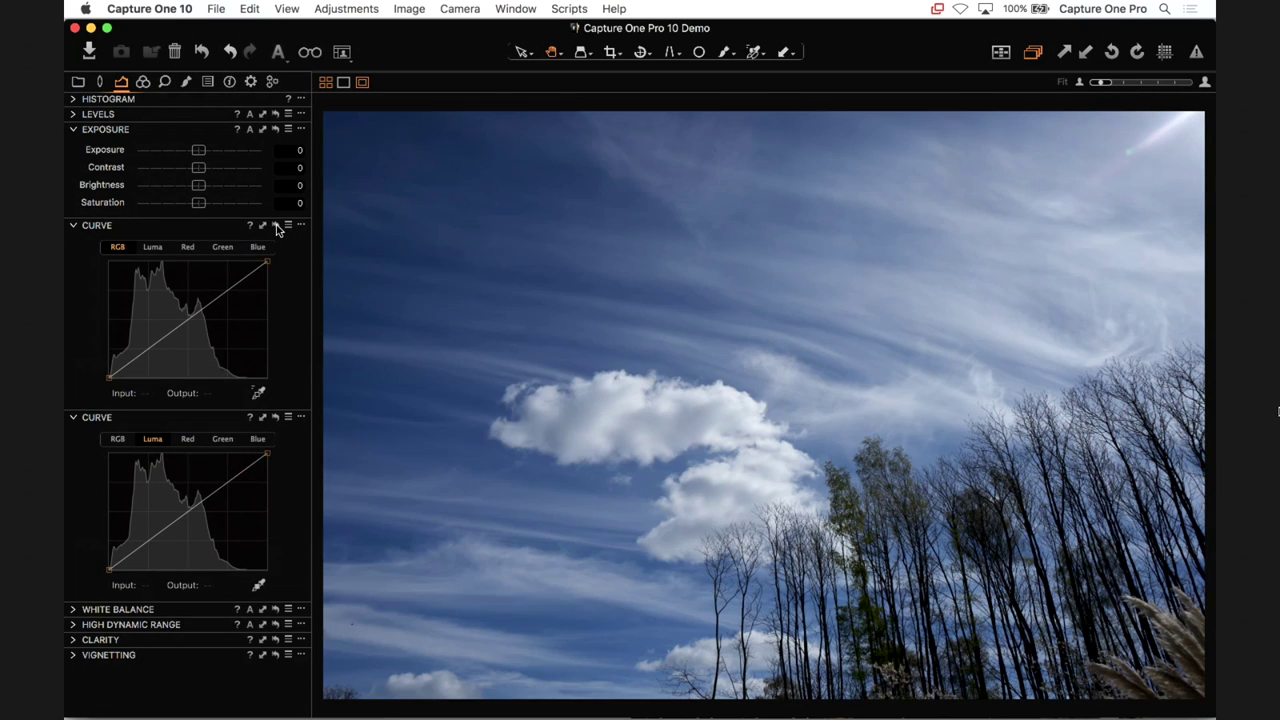
{"action": "left_click_drag", "start_coordinate": [198, 168], "coordinate": [240, 171]}
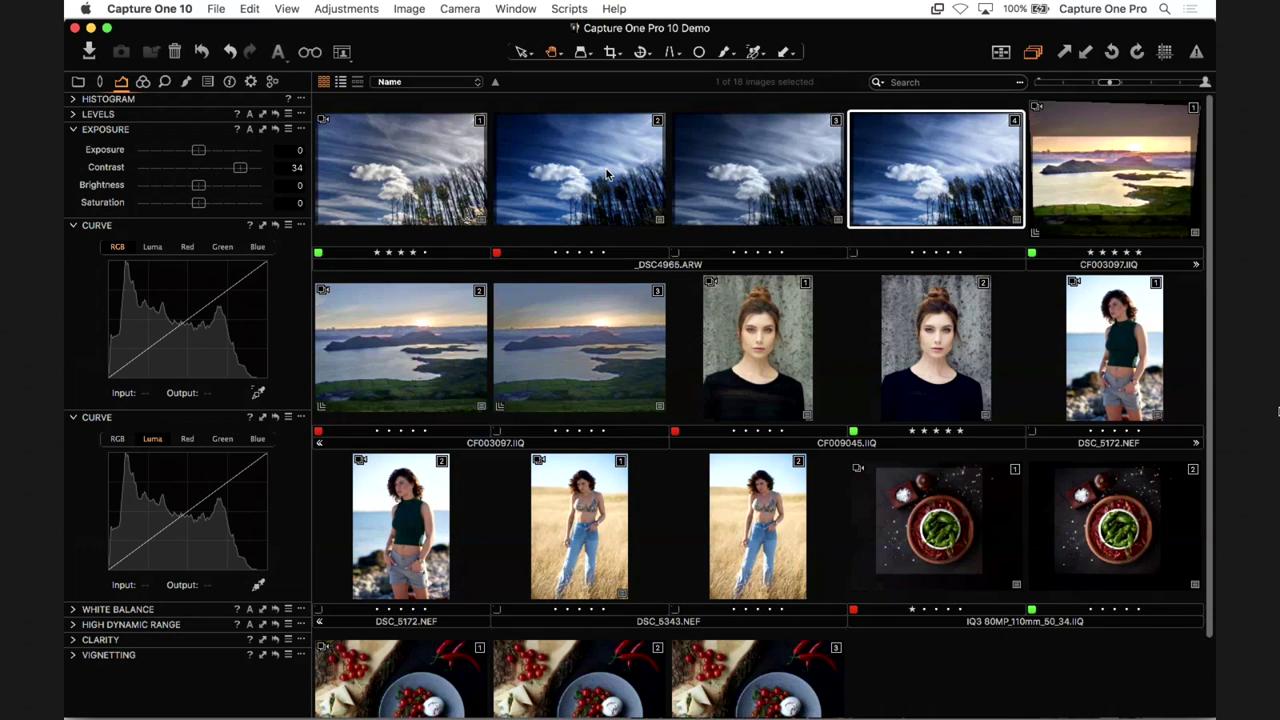
- Display _DSC4965.ARW variants 2 to 4 side by side and step through their RGB curve, Luma curve and Contrast adjustments
{"action": "left_click", "coordinate": [607, 175]}
{"action": "left_click", "coordinate": [852, 185], "text": "shift"}
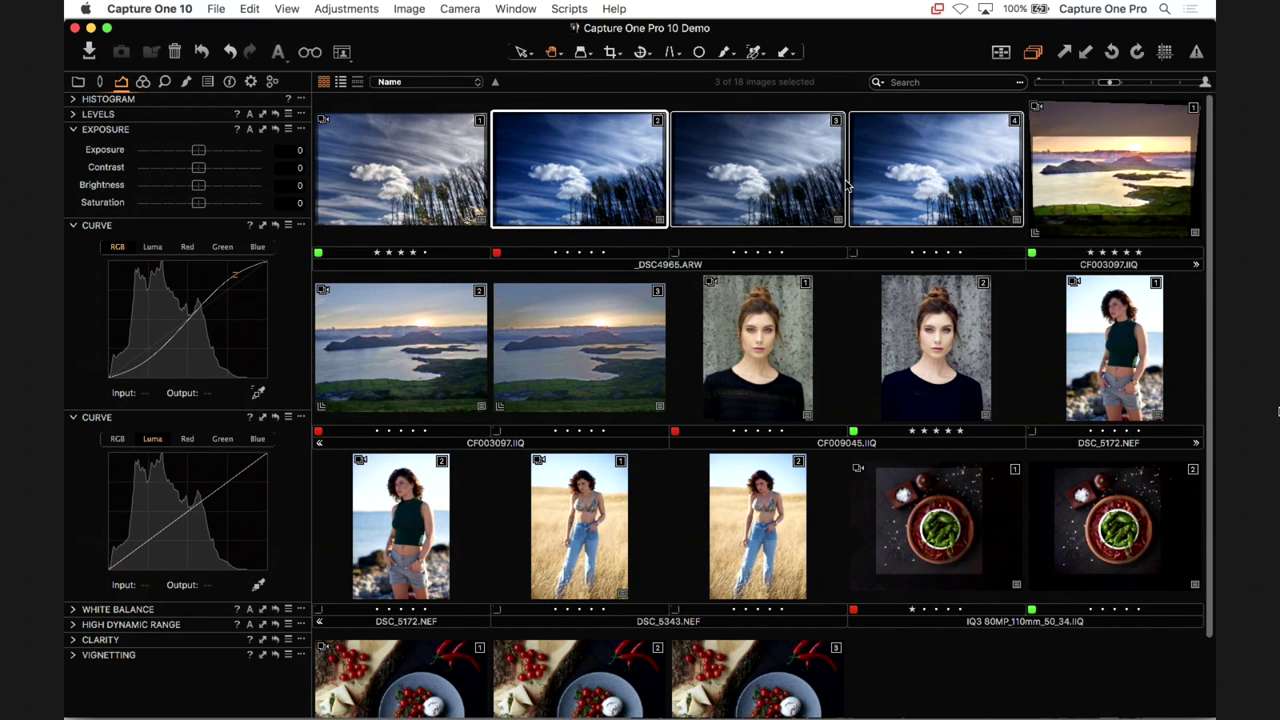
{"action": "key", "text": "super+alt+v"}
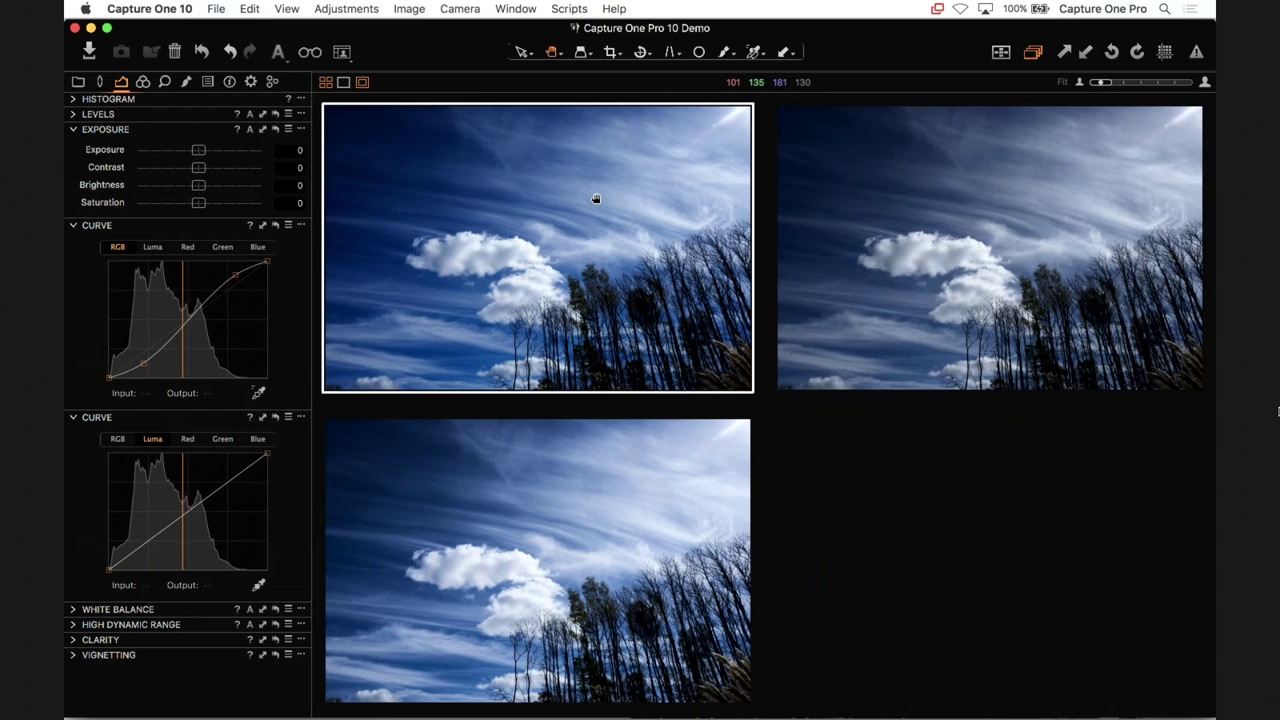
{"action": "key", "text": "Right"}
{"action": "key", "text": "Right"}
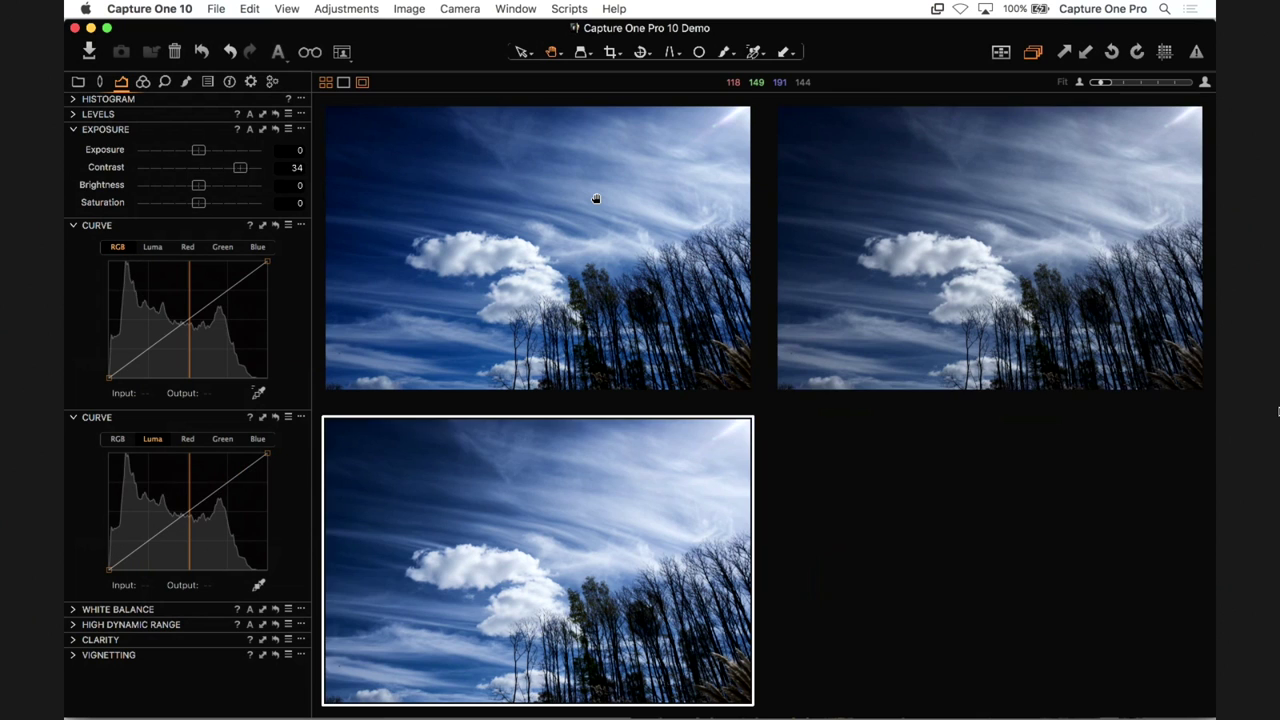
{"action": "key", "text": "Right"}
{"action": "key", "text": "Right"}
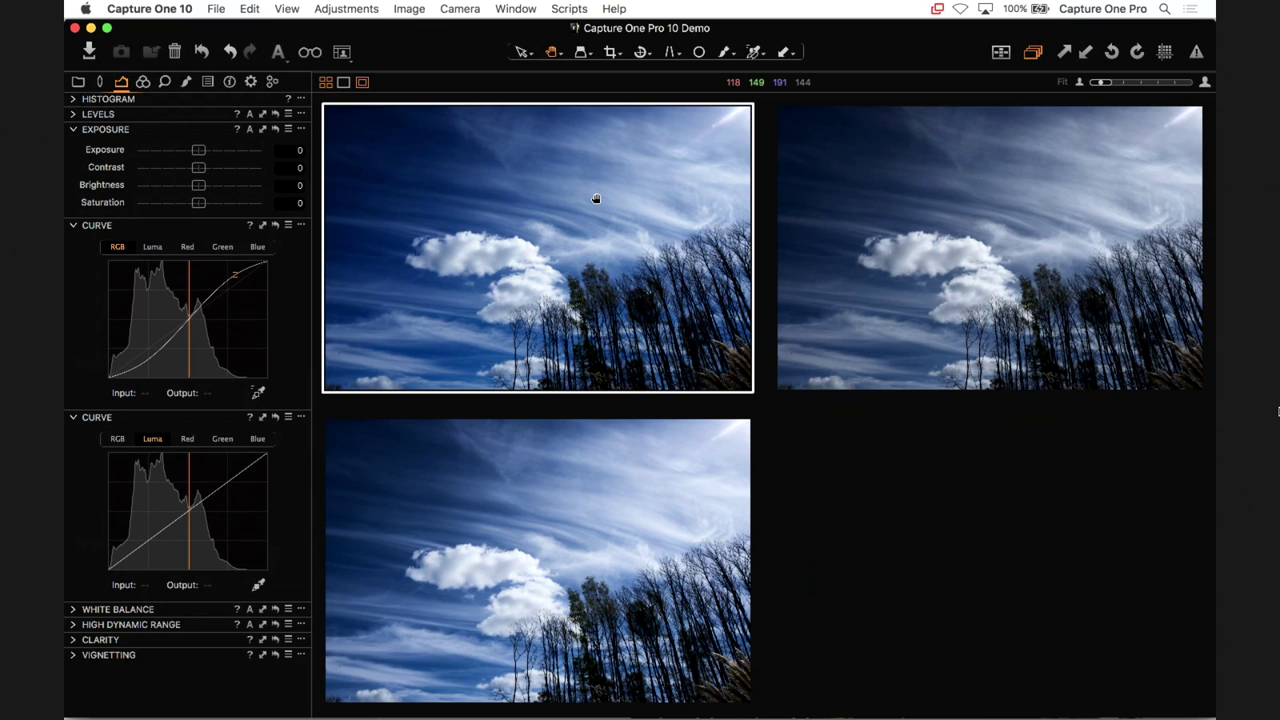
{"action": "key", "text": "Right"}
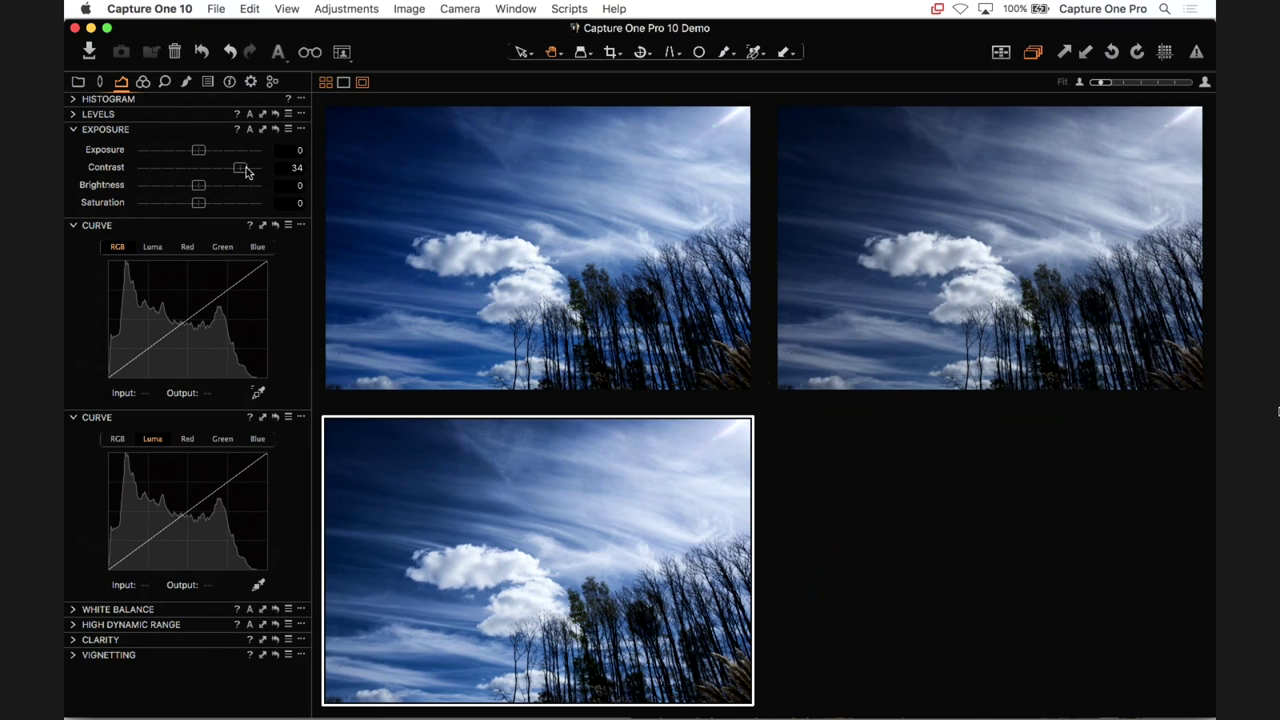
- Set the fourth sky variant's Contrast to 30 while comparing it with the RGB and Luma curve variants
{"action": "left_click_drag", "start_coordinate": [246, 167], "coordinate": [237, 168]}
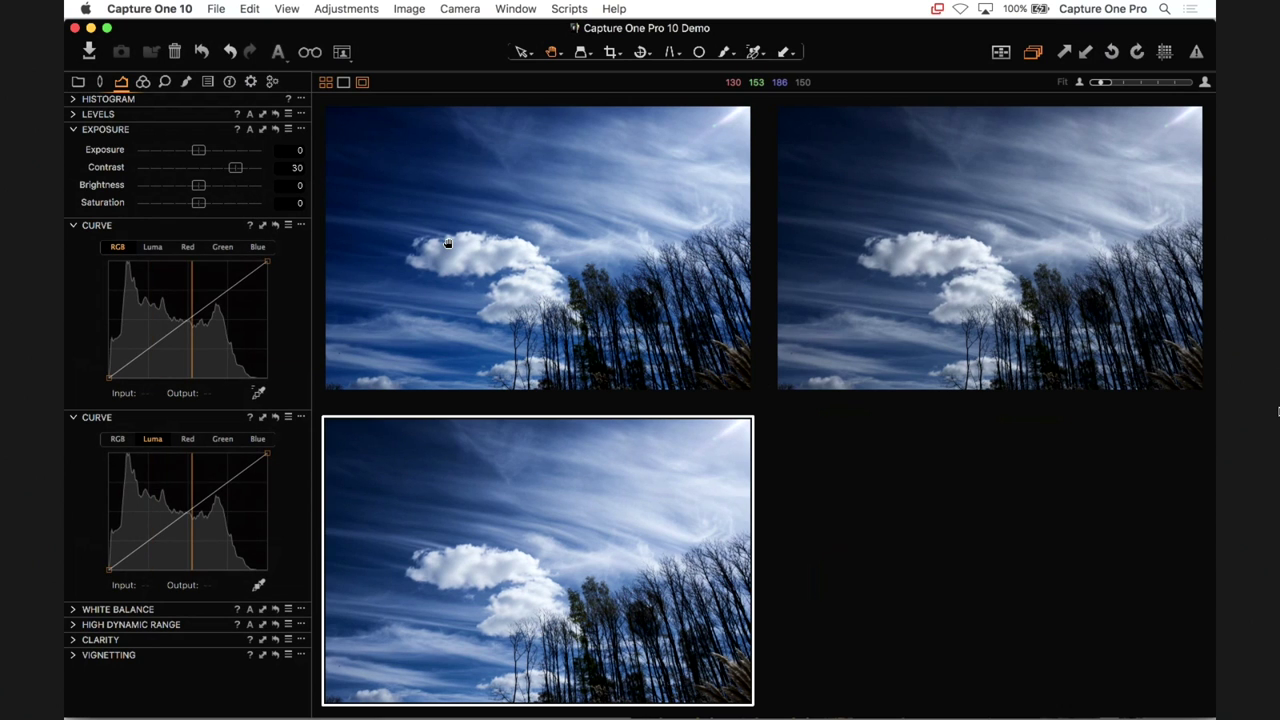
{"action": "key", "text": "Left"}
{"action": "key", "text": "Left"}
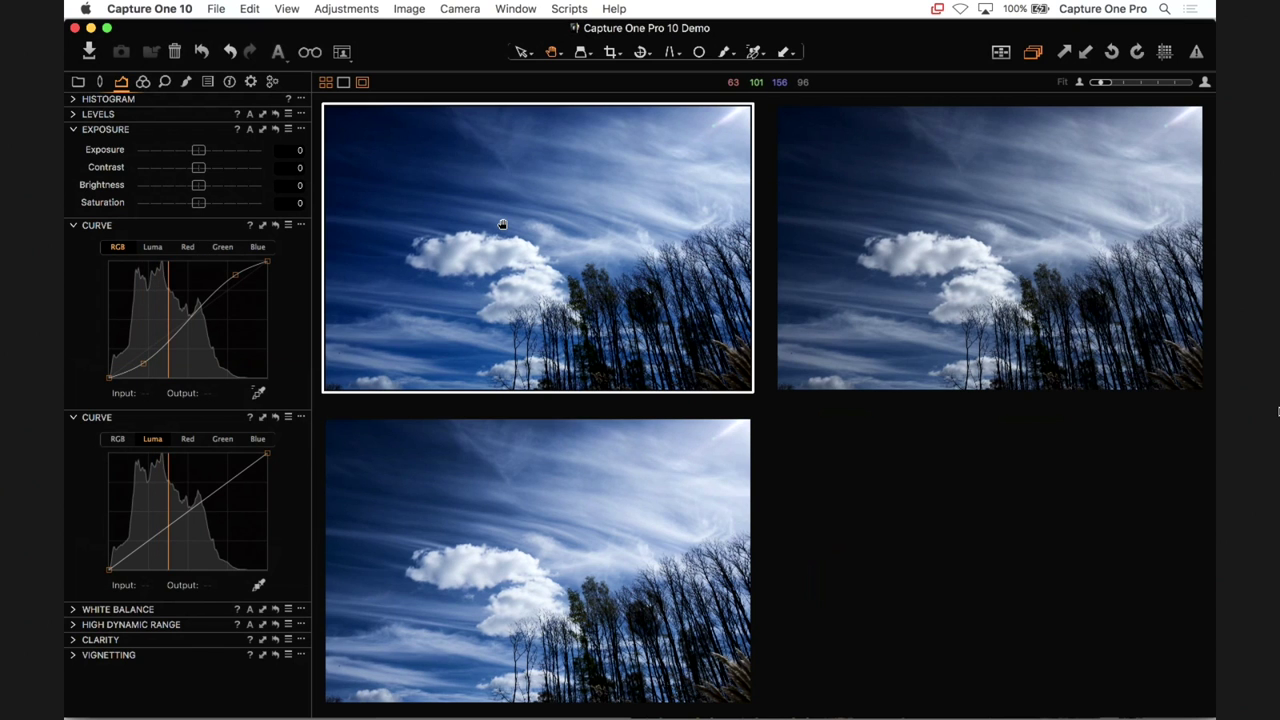
{"action": "key", "text": "Right"}
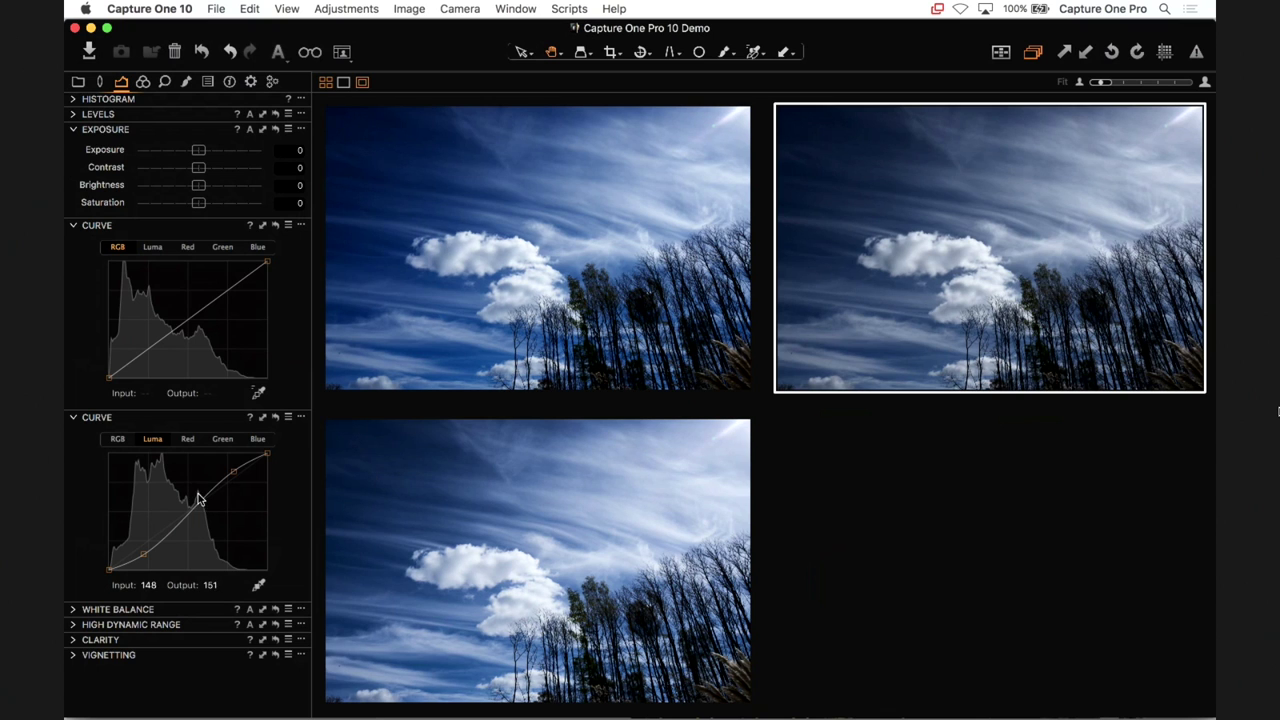
{"action": "key", "text": "Right"}
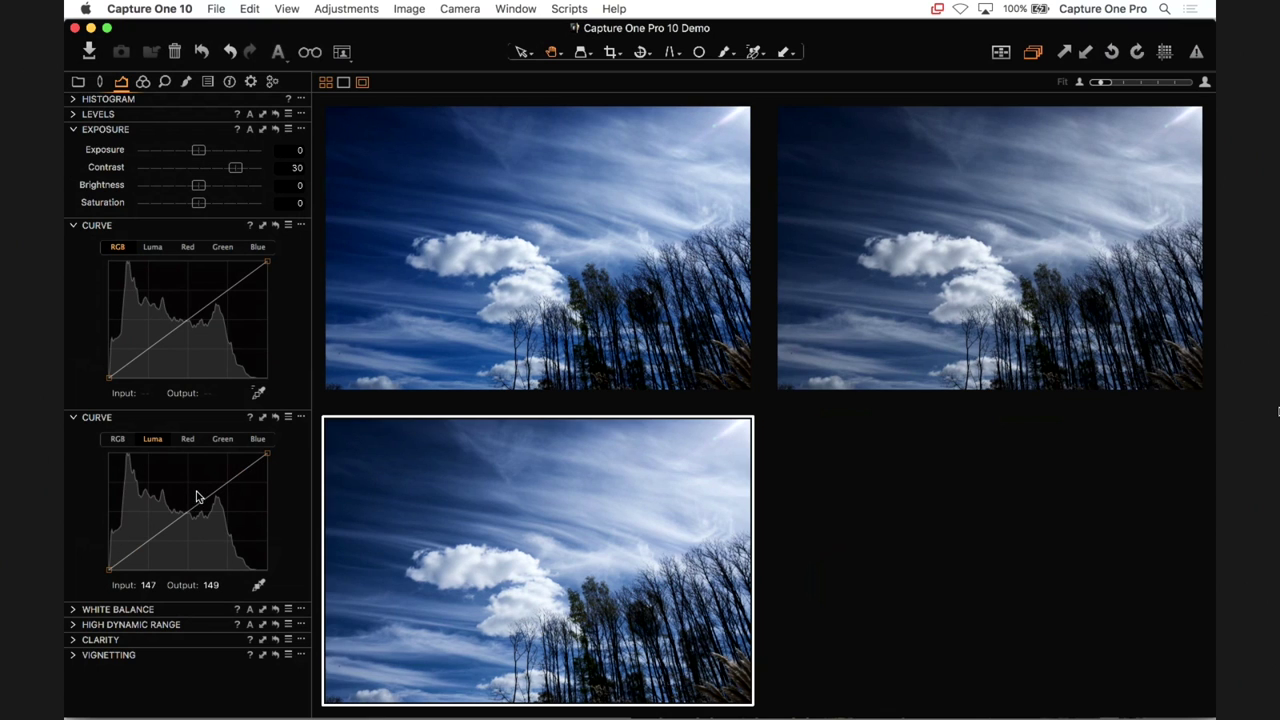
{"action": "left_click_drag", "start_coordinate": [257, 167], "coordinate": [235, 167]}
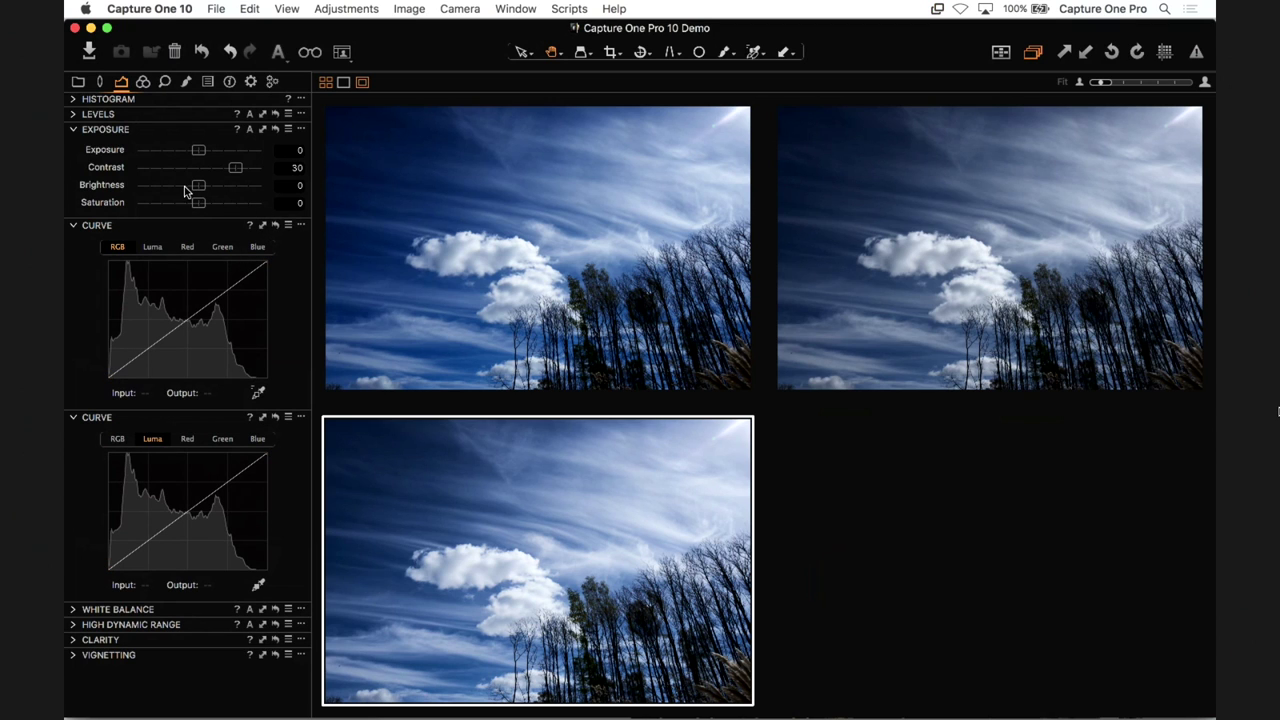
- Open the third variant of the tomato and mozzarella plate photo from the Exposure Tool Tab collection
{"action": "key", "text": "alt+super+v"}
{"action": "scroll", "coordinate": [1048, 444], "scroll_direction": "down", "scroll_amount": 2}
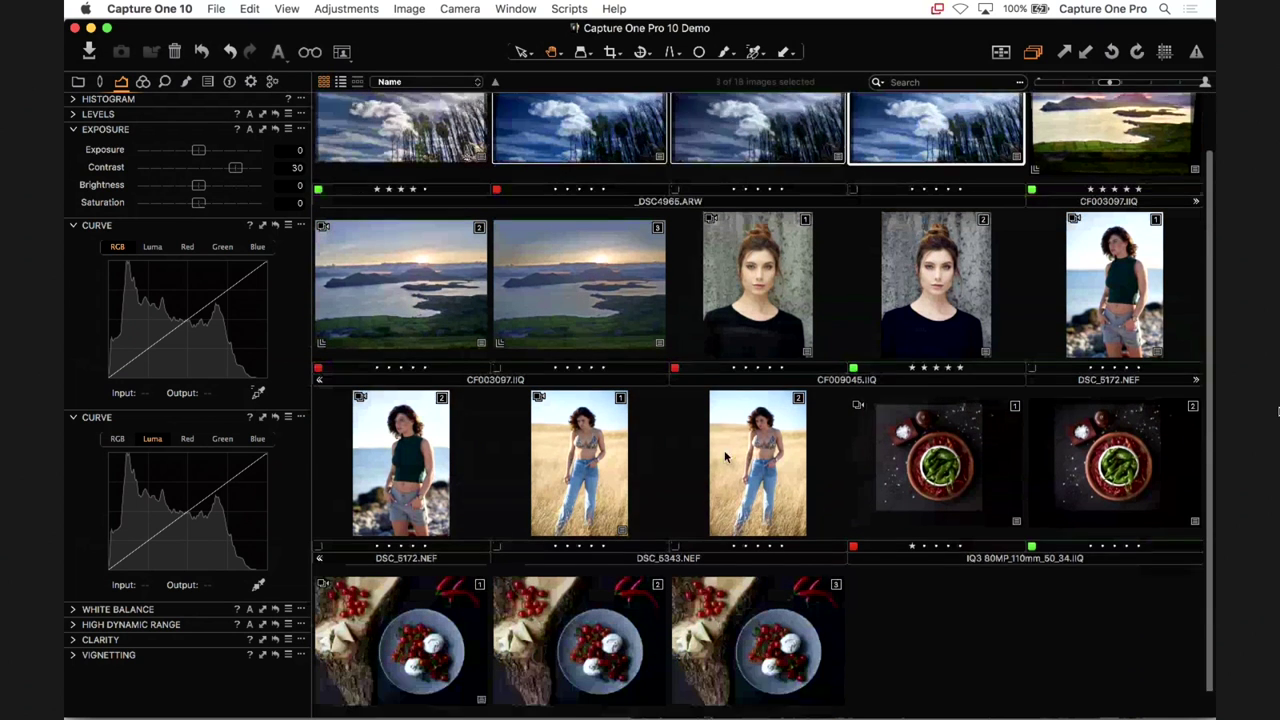
{"action": "scroll", "coordinate": [740, 453], "scroll_direction": "up", "scroll_amount": 2}
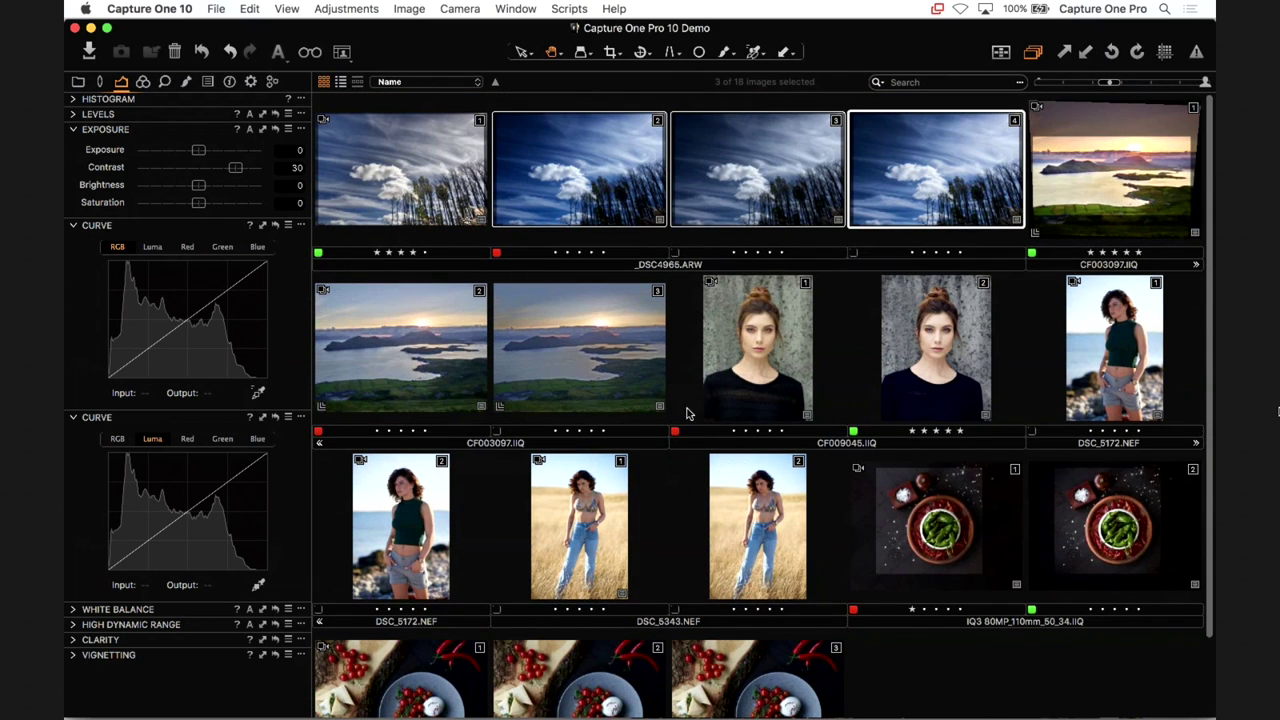
{"action": "left_click", "coordinate": [78, 83]}
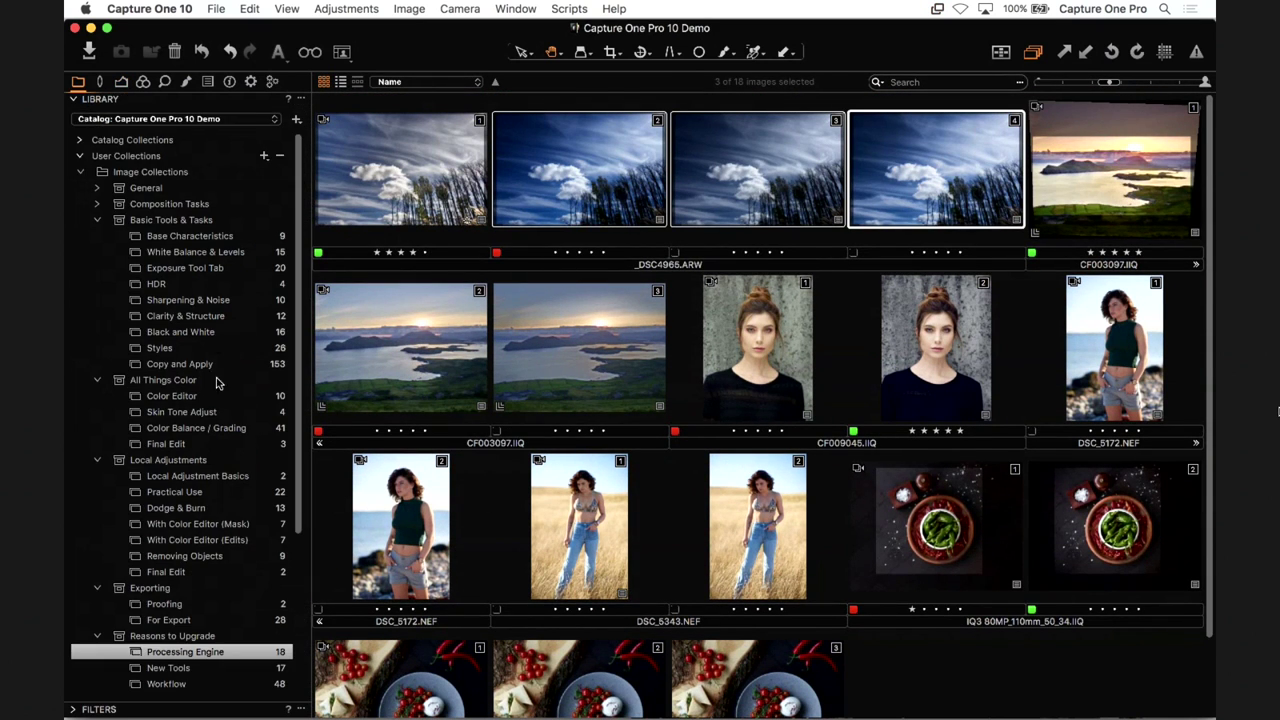
{"action": "scroll", "coordinate": [216, 383], "scroll_direction": "down", "scroll_amount": 4}
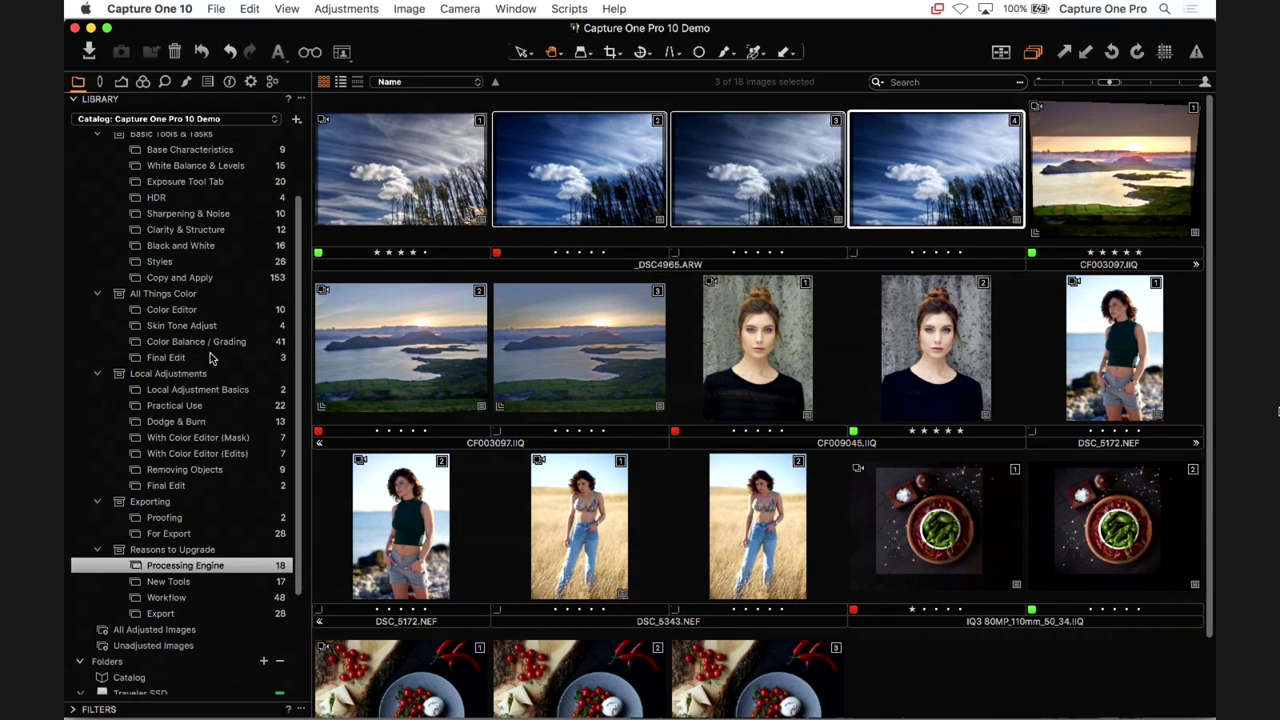
{"action": "scroll", "coordinate": [214, 356], "scroll_direction": "up", "scroll_amount": 4}
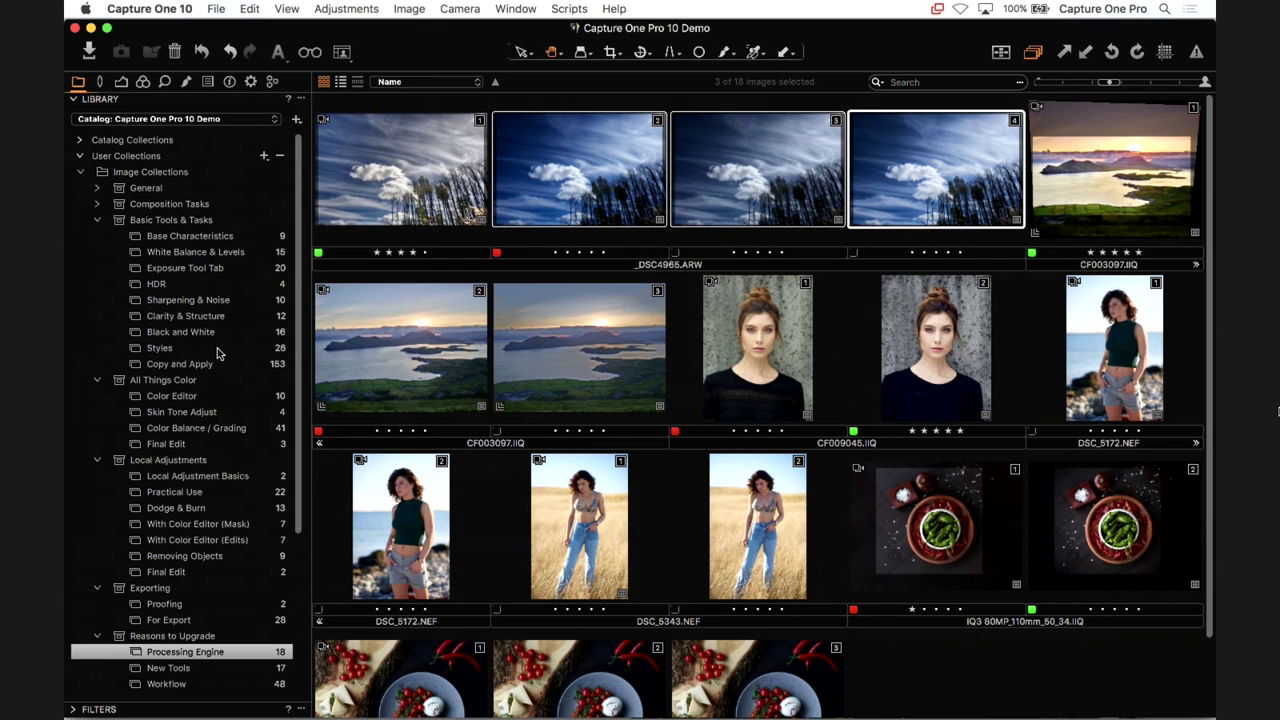
{"action": "left_click", "coordinate": [184, 268]}
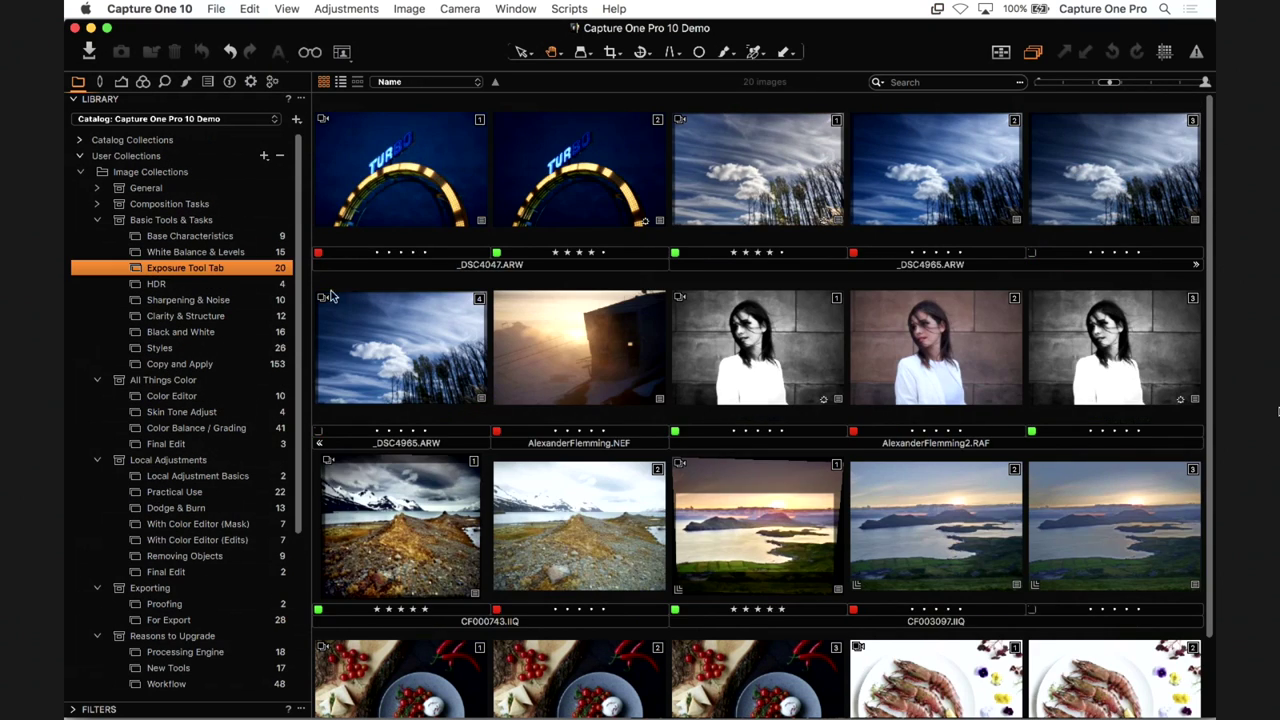
{"action": "scroll", "coordinate": [665, 295], "scroll_direction": "down", "scroll_amount": 2}
{"action": "double_click", "coordinate": [805, 628]}
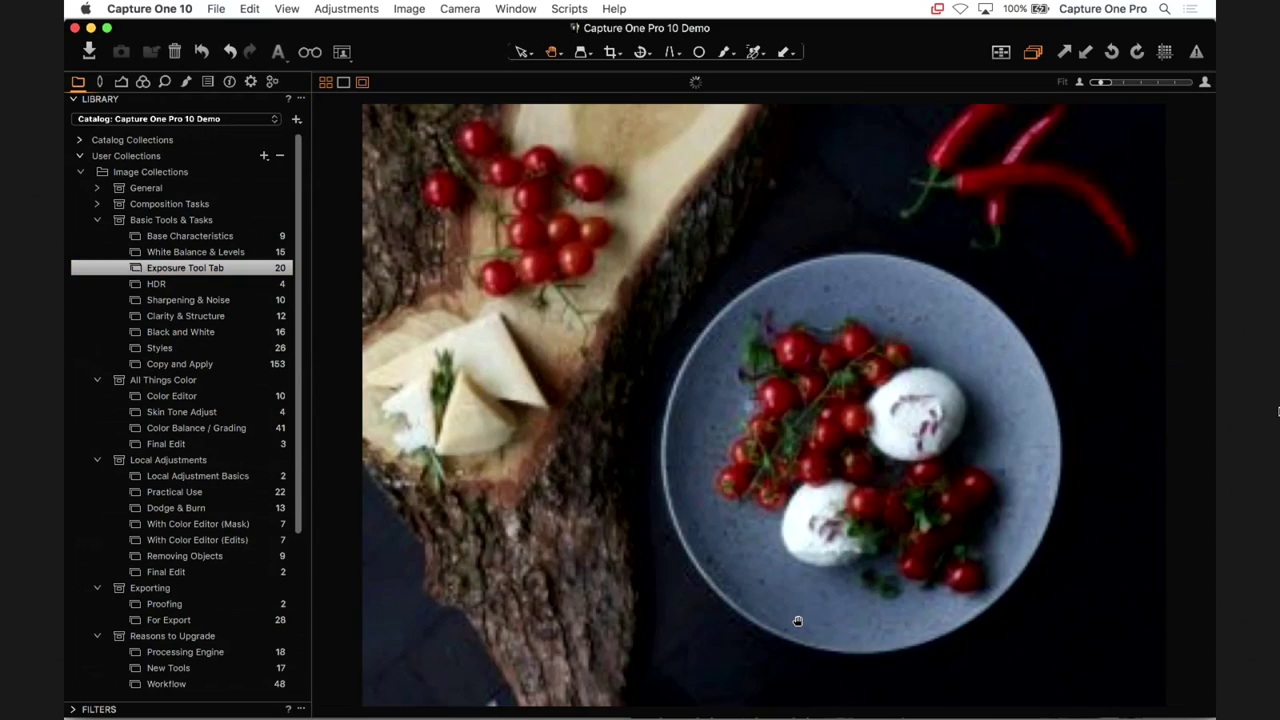
{"action": "double_click", "coordinate": [798, 620]}
- Try global Saturation at 100 on the food photo and bring it back to 0
{"action": "left_click", "coordinate": [121, 81]}
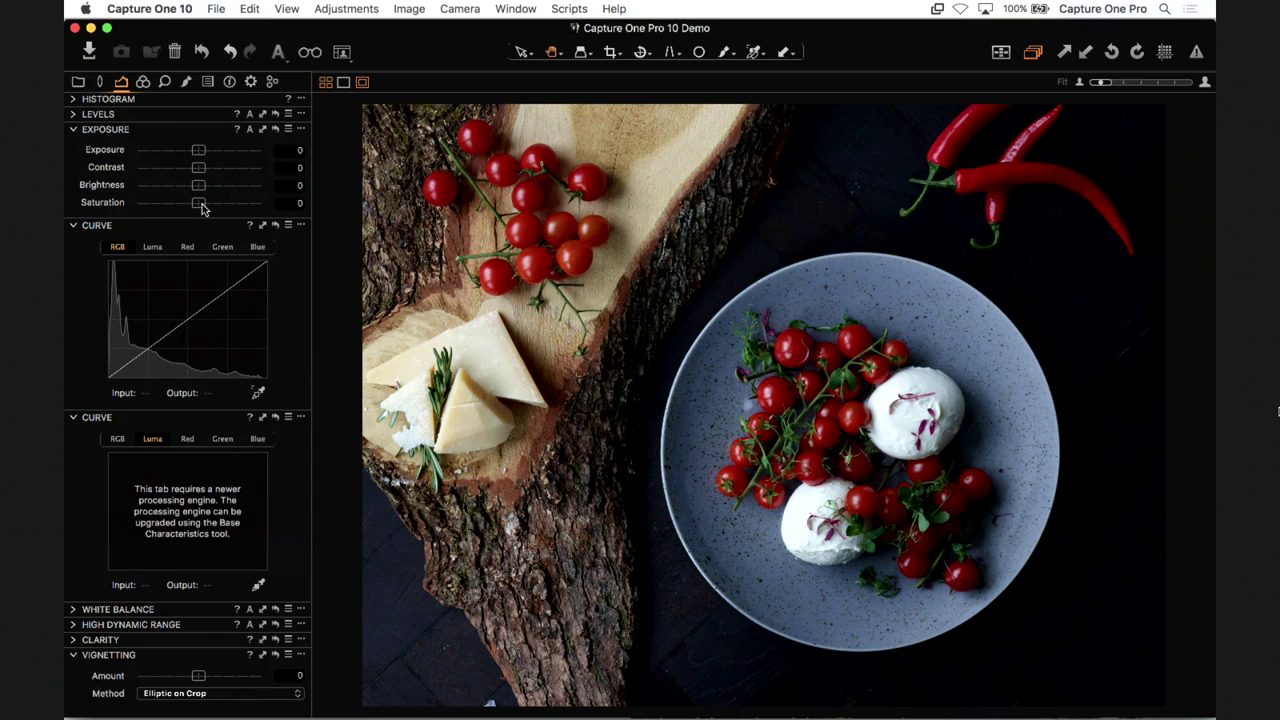
{"action": "left_click_drag", "start_coordinate": [200, 206], "coordinate": [335, 220]}
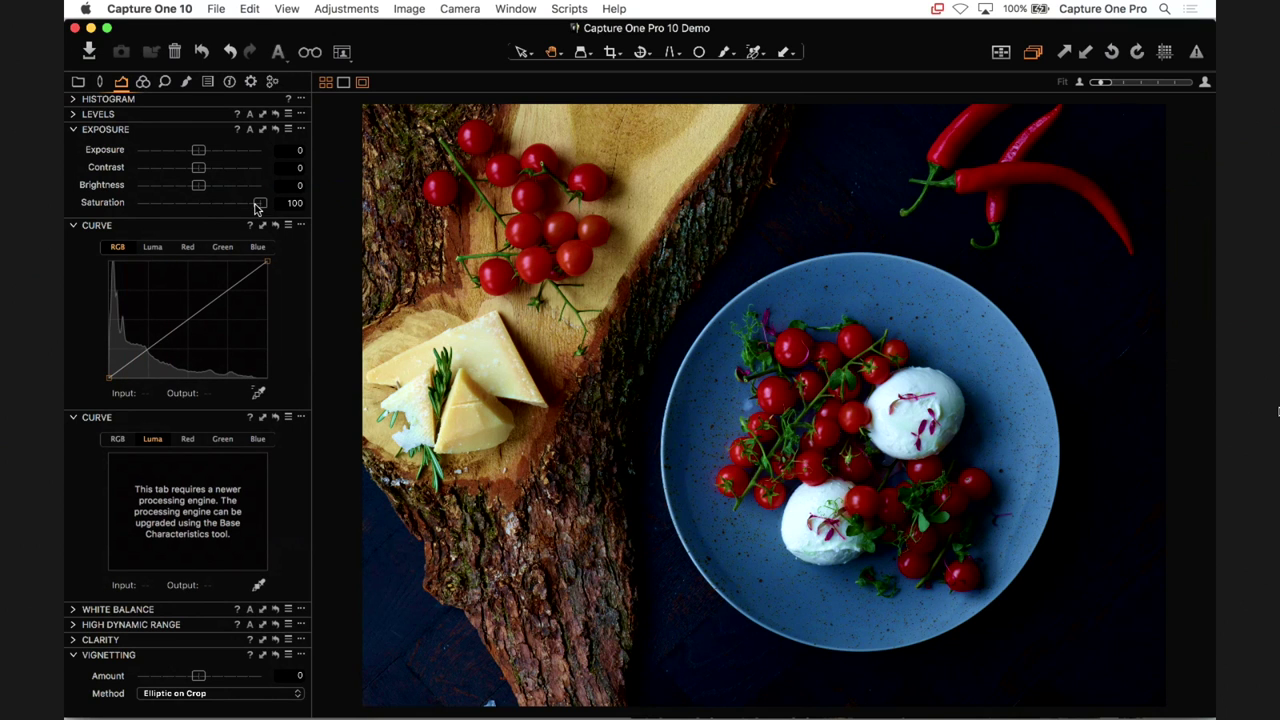
{"action": "left_click_drag", "start_coordinate": [258, 205], "coordinate": [204, 204]}
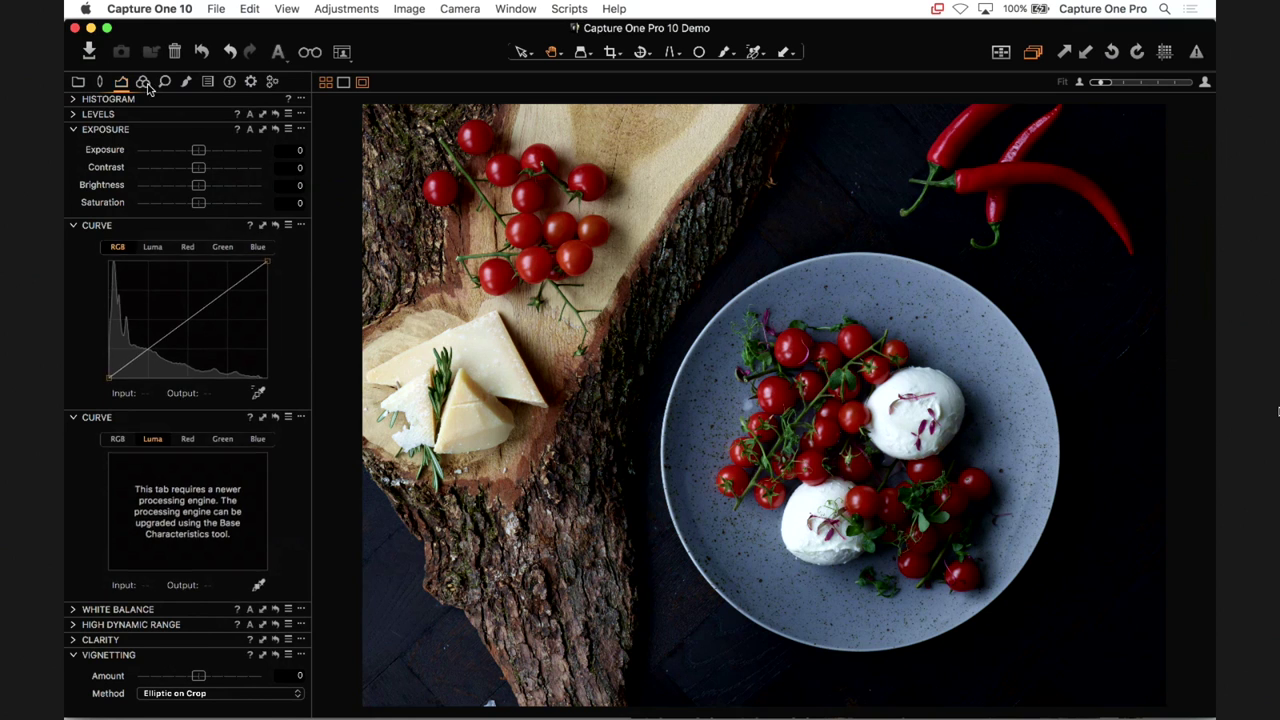
- Pick the chili red in the advanced Color Editor, try its Saturation at about 83.2 and reset the Color Editor
{"action": "left_click", "coordinate": [144, 81]}
{"action": "left_click", "coordinate": [210, 118]}
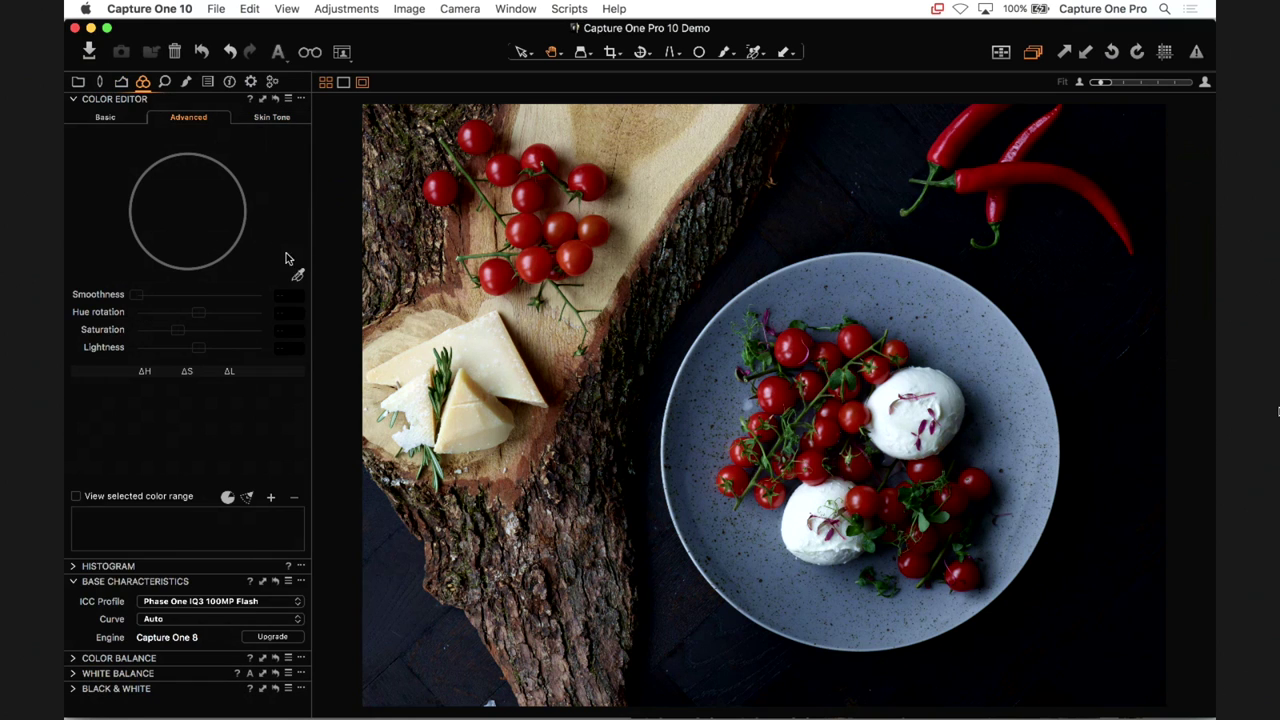
{"action": "left_click", "coordinate": [297, 274]}
{"action": "left_click", "coordinate": [983, 121]}
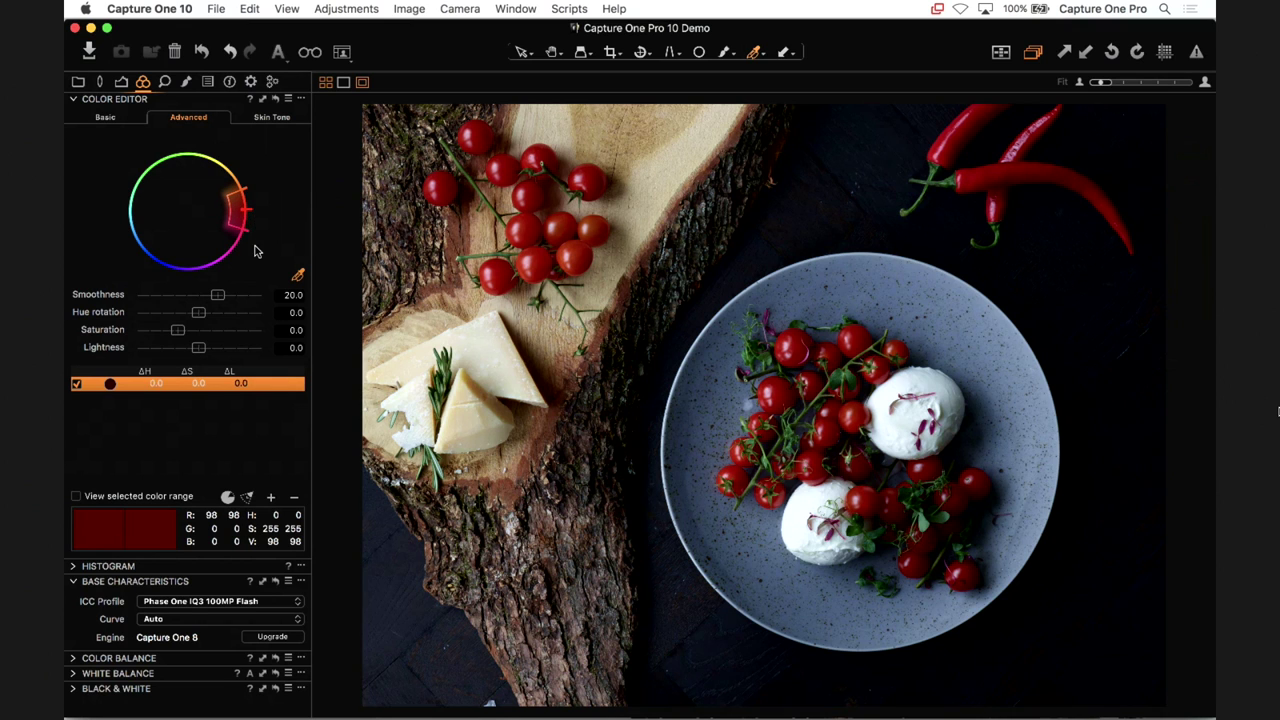
{"action": "left_click_drag", "start_coordinate": [178, 329], "coordinate": [326, 348]}
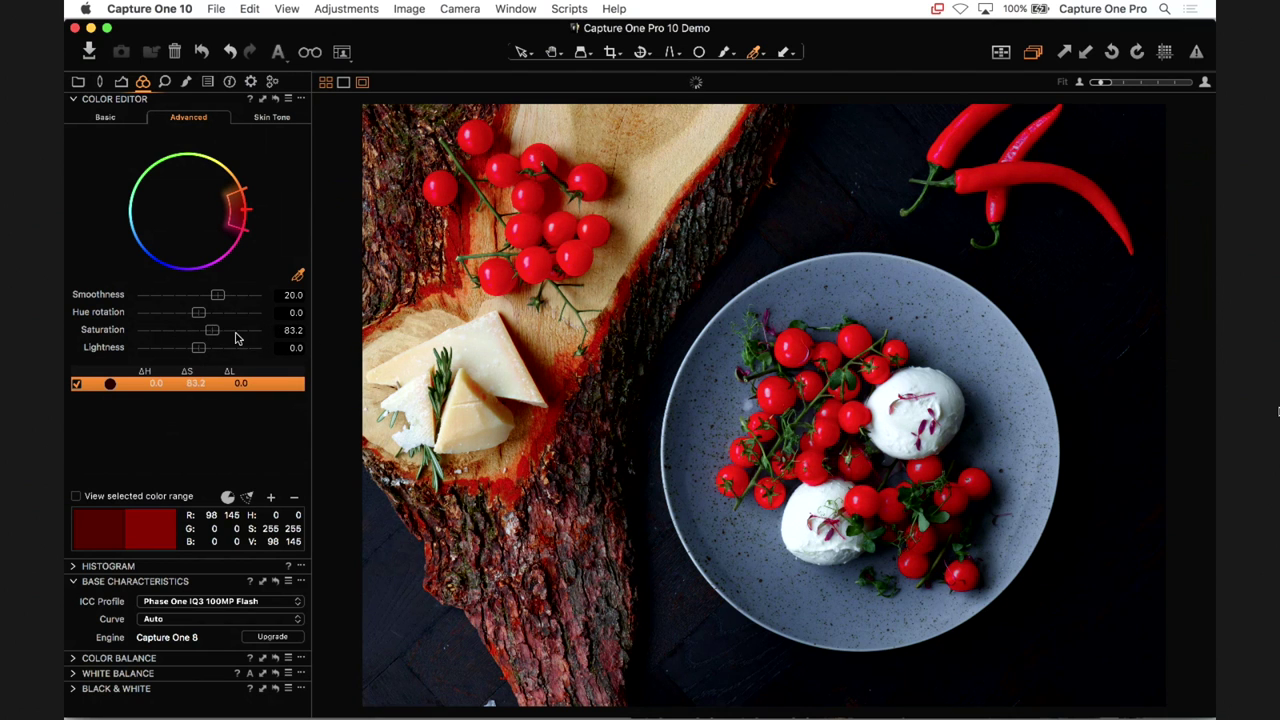
{"action": "left_click", "coordinate": [275, 98]}
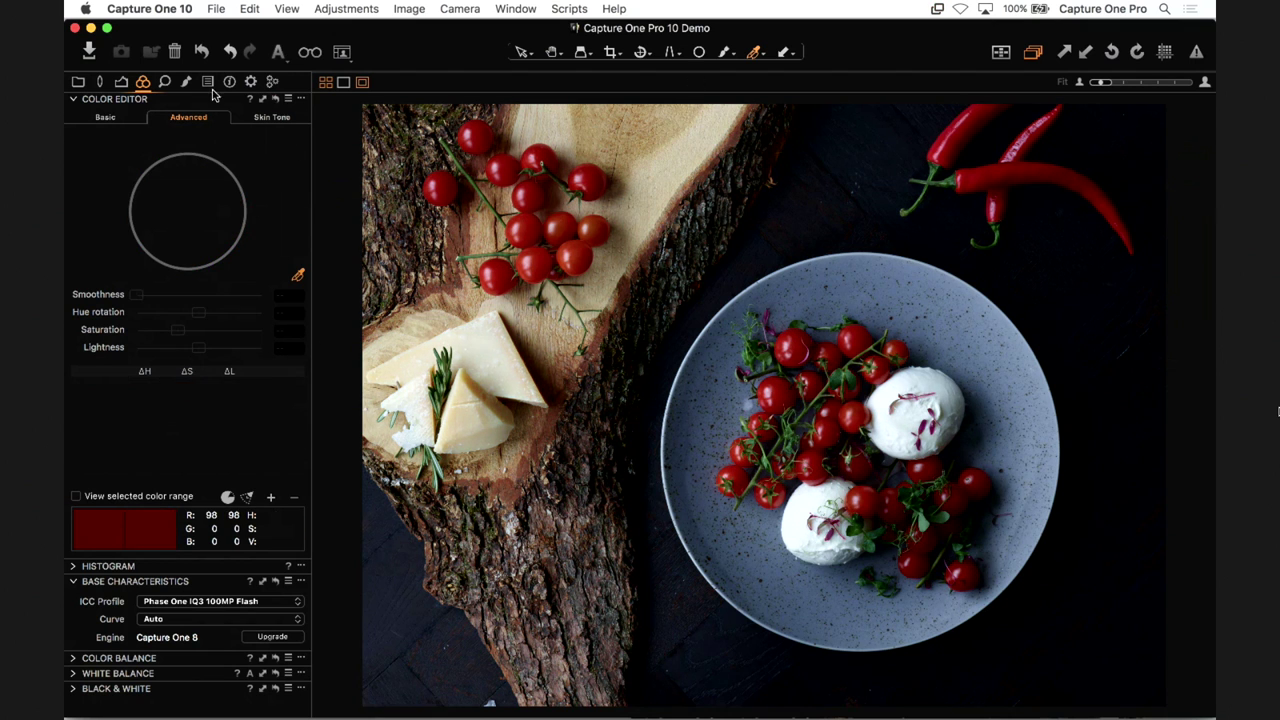
- Try Exposure Saturation at 98 and a higher Contrast on the food photo, resetting each slider
{"action": "left_click", "coordinate": [121, 82]}
{"action": "mouse_move", "coordinate": [198, 203]}
{"action": "left_mouse_down"}
{"action": "mouse_move", "coordinate": [337, 226]}
{"action": "mouse_move", "coordinate": [196, 221]}
{"action": "mouse_move", "coordinate": [380, 225]}
{"action": "mouse_move", "coordinate": [198, 210]}
{"action": "left_mouse_up"}
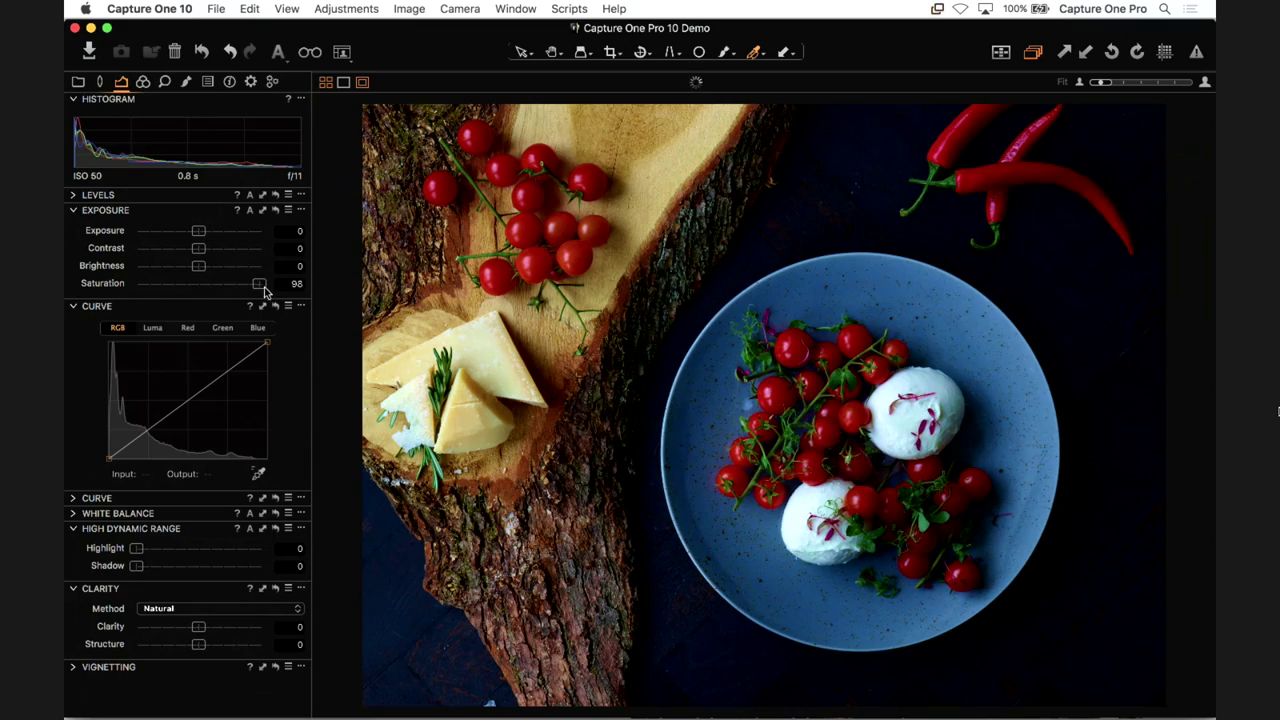
{"action": "left_click_drag", "start_coordinate": [263, 289], "coordinate": [211, 293]}
{"action": "double_click", "coordinate": [226, 288]}
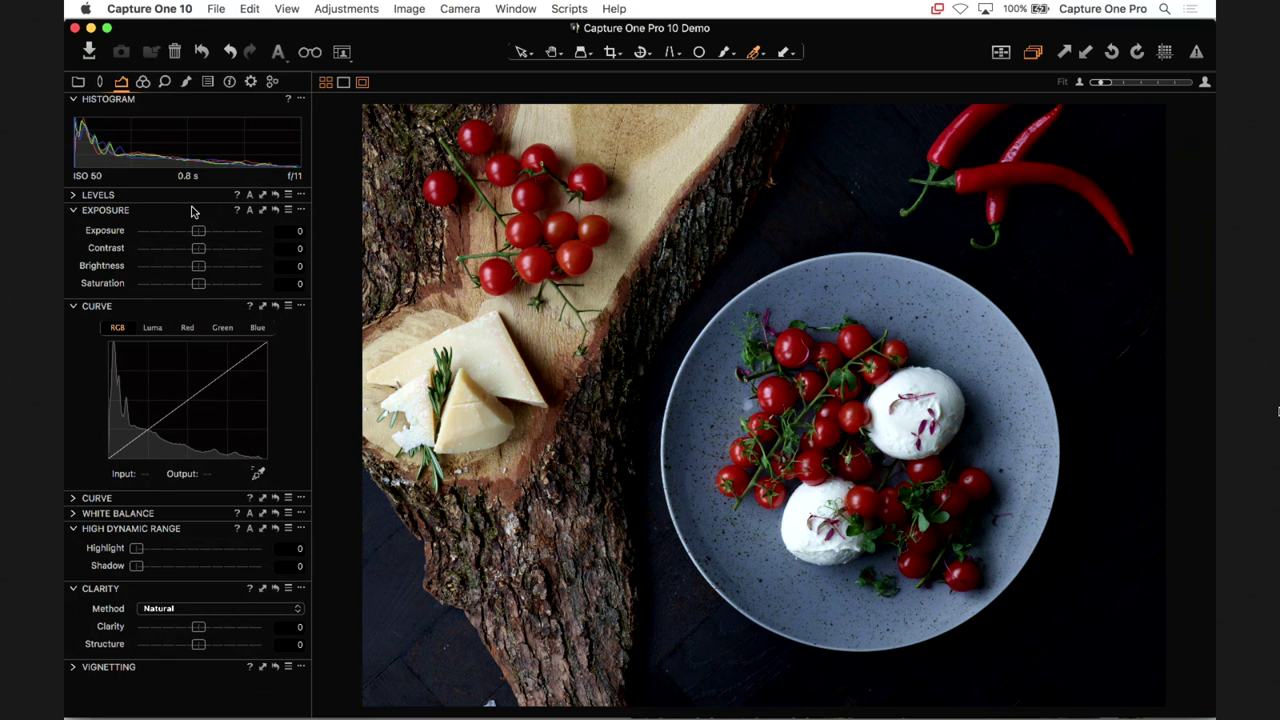
{"action": "left_click_drag", "start_coordinate": [199, 252], "coordinate": [222, 254]}
{"action": "double_click", "coordinate": [221, 254]}
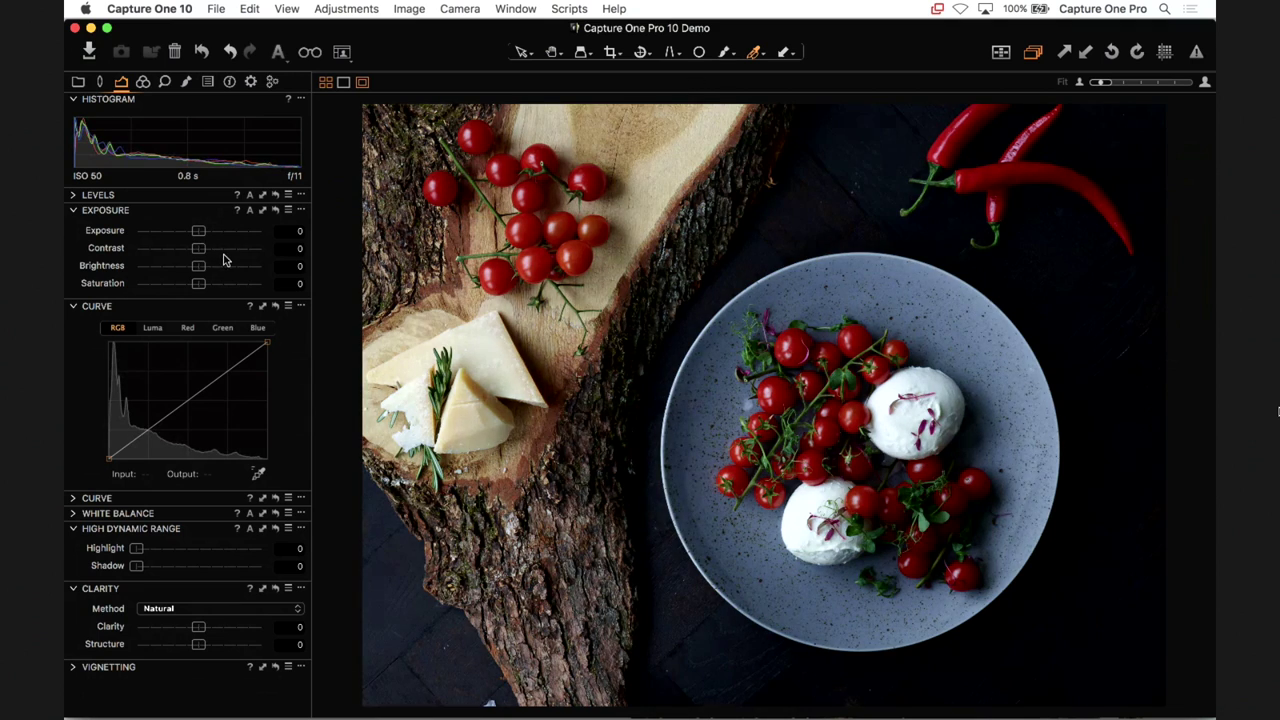
- Open the second variant of portrait CF009045.IIQ from the Skin Tone Adjust collection
{"action": "key", "text": "alt+super+v"}
{"action": "scroll", "coordinate": [632, 200], "scroll_direction": "up", "scroll_amount": 1}
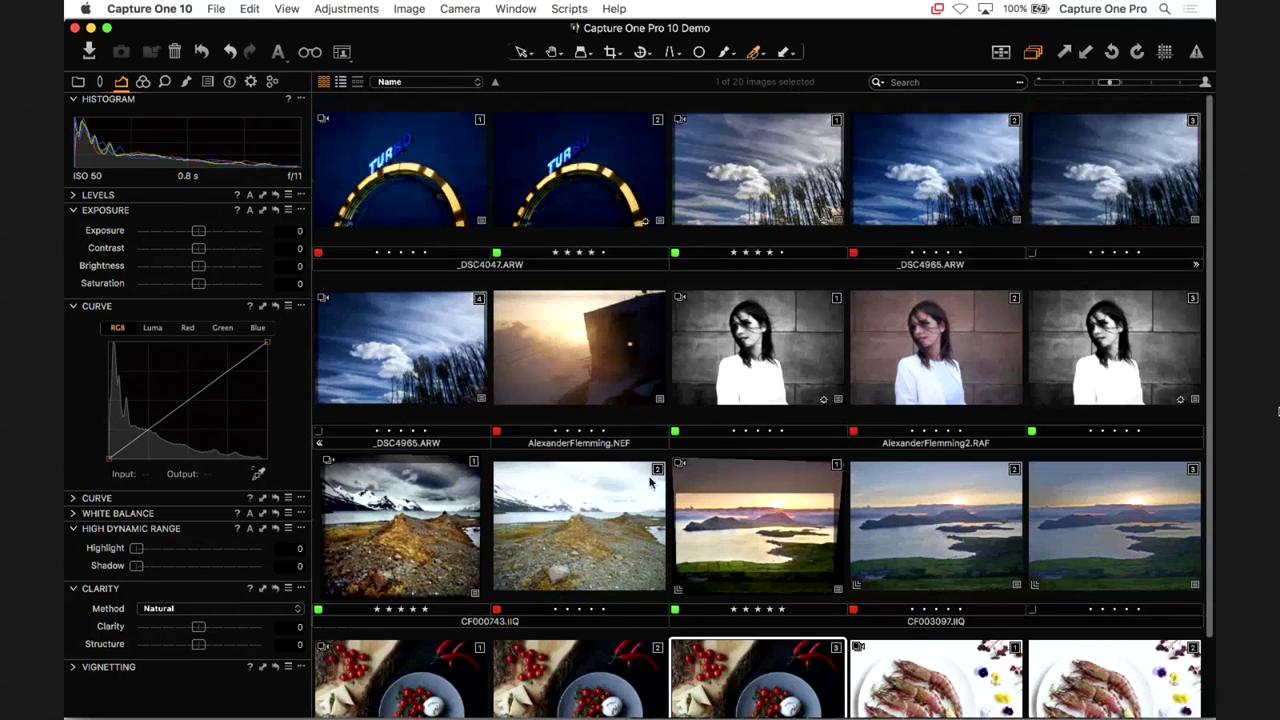
{"action": "scroll", "coordinate": [632, 200], "scroll_direction": "down", "scroll_amount": 1}
{"action": "left_click", "coordinate": [79, 82]}
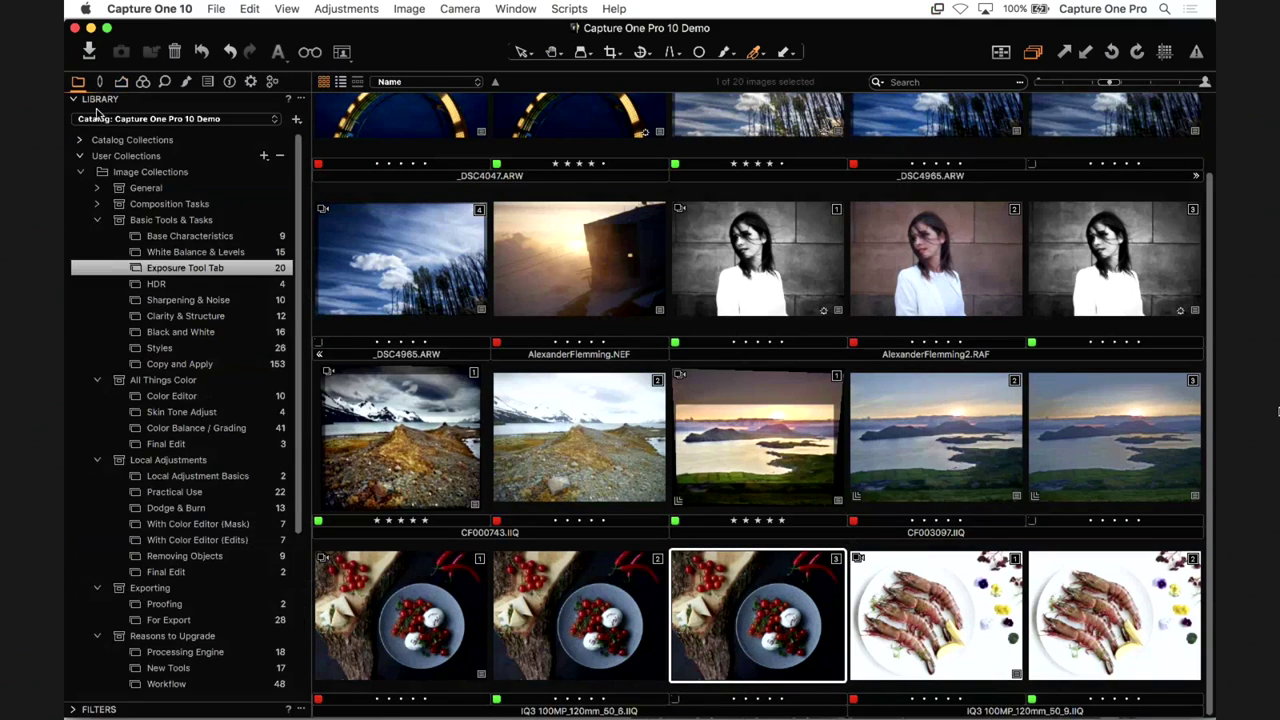
{"action": "scroll", "coordinate": [205, 266], "scroll_direction": "down", "scroll_amount": 4}
{"action": "left_click", "coordinate": [218, 306]}
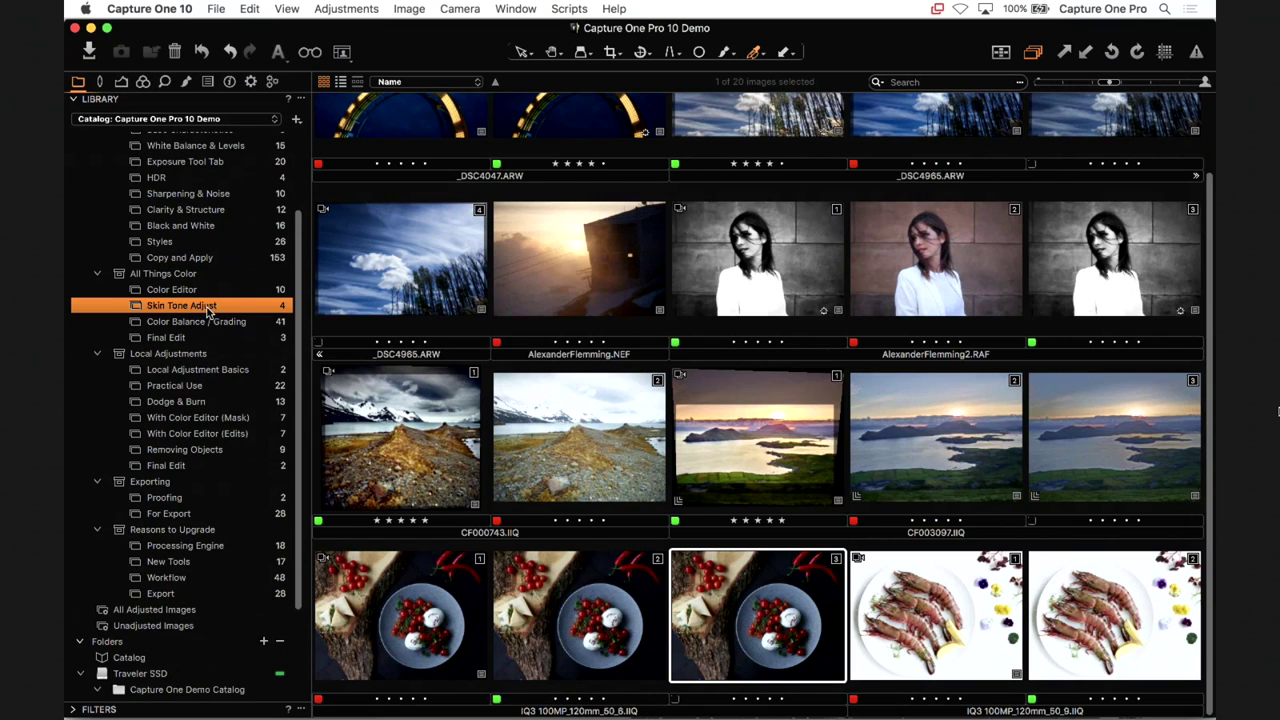
{"action": "double_click", "coordinate": [594, 168]}
{"action": "double_click", "coordinate": [620, 200]}
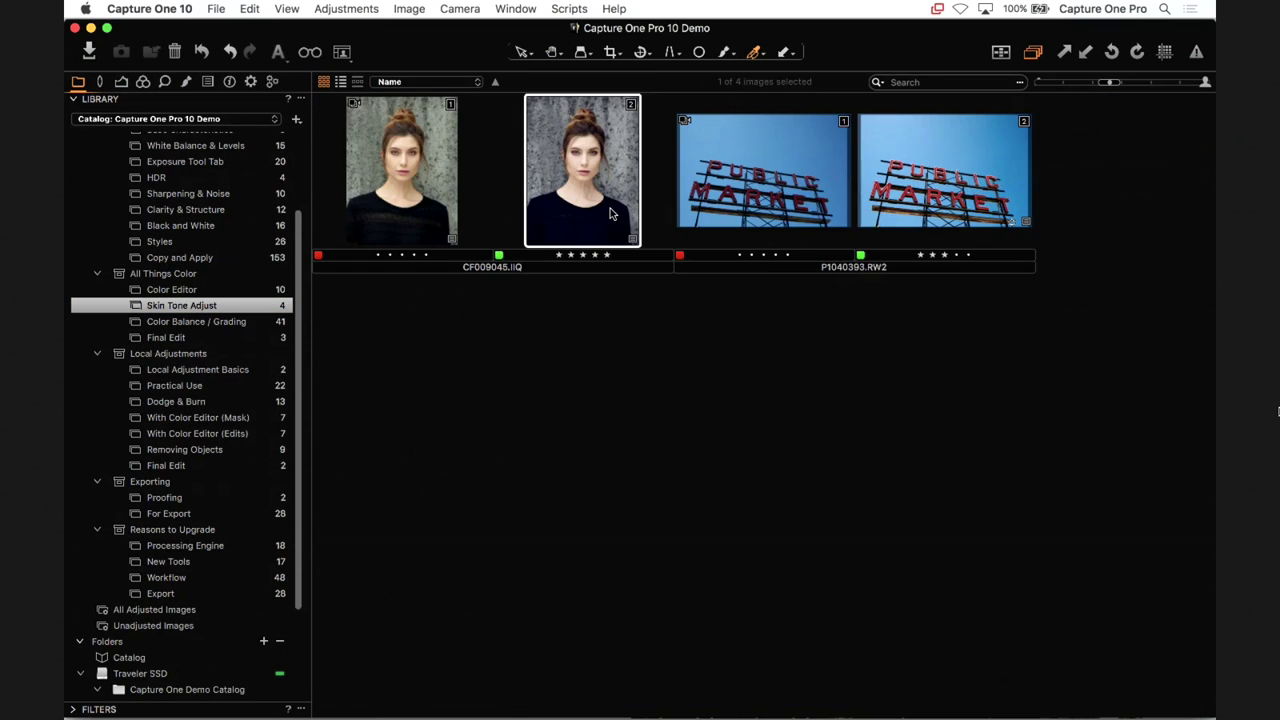
{"action": "double_click", "coordinate": [620, 200]}
- Try Contrast 22 with Saturation 12 on the portrait, reset Contrast, try Saturation at 55 and reset it too
{"action": "left_click", "coordinate": [121, 82]}
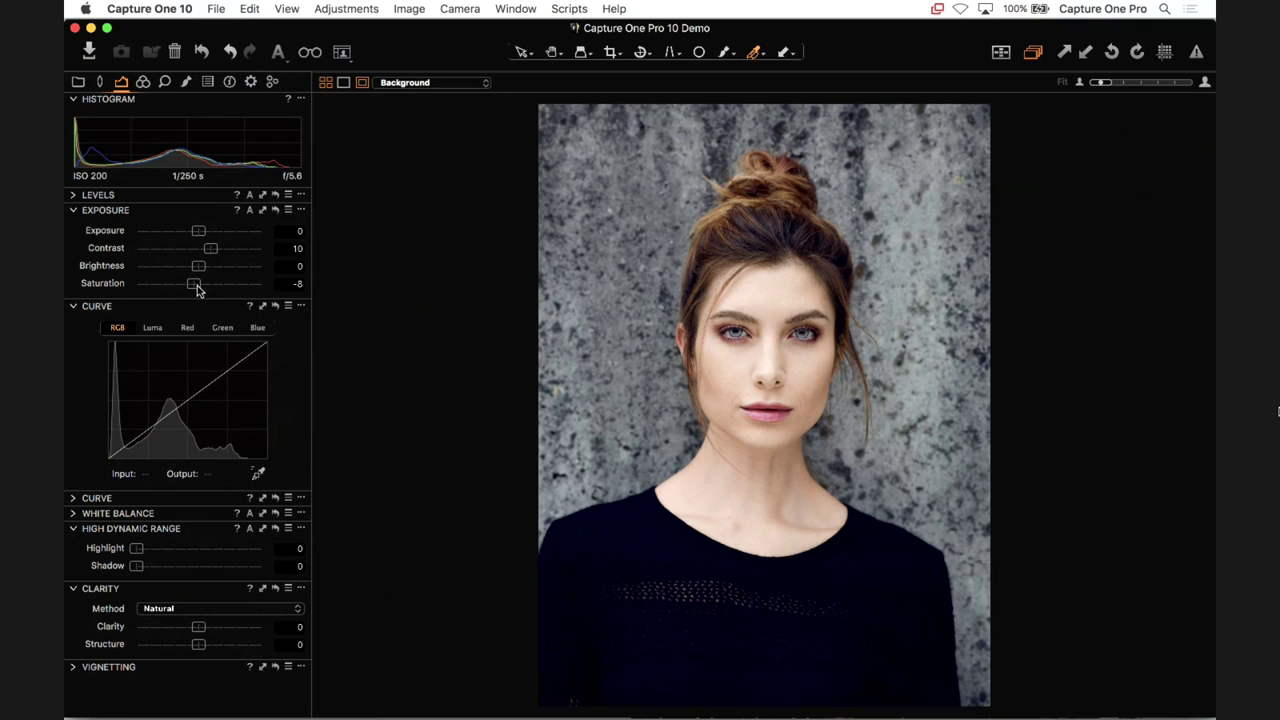
{"action": "mouse_move", "coordinate": [197, 285]}
{"action": "left_mouse_down"}
{"action": "mouse_move", "coordinate": [216, 286]}
{"action": "mouse_move", "coordinate": [223, 249]}
{"action": "mouse_move", "coordinate": [247, 249]}
{"action": "mouse_move", "coordinate": [225, 249]}
{"action": "left_mouse_up"}
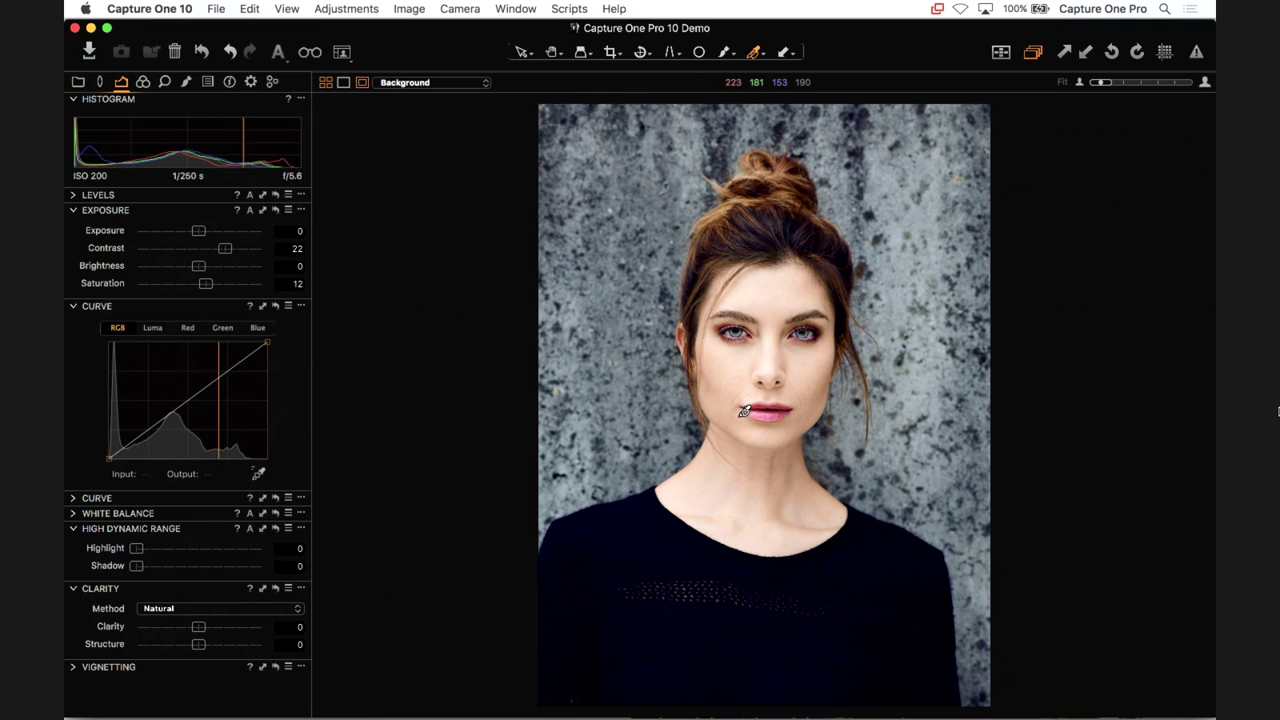
{"action": "double_click", "coordinate": [230, 249]}
{"action": "left_click", "coordinate": [233, 284]}
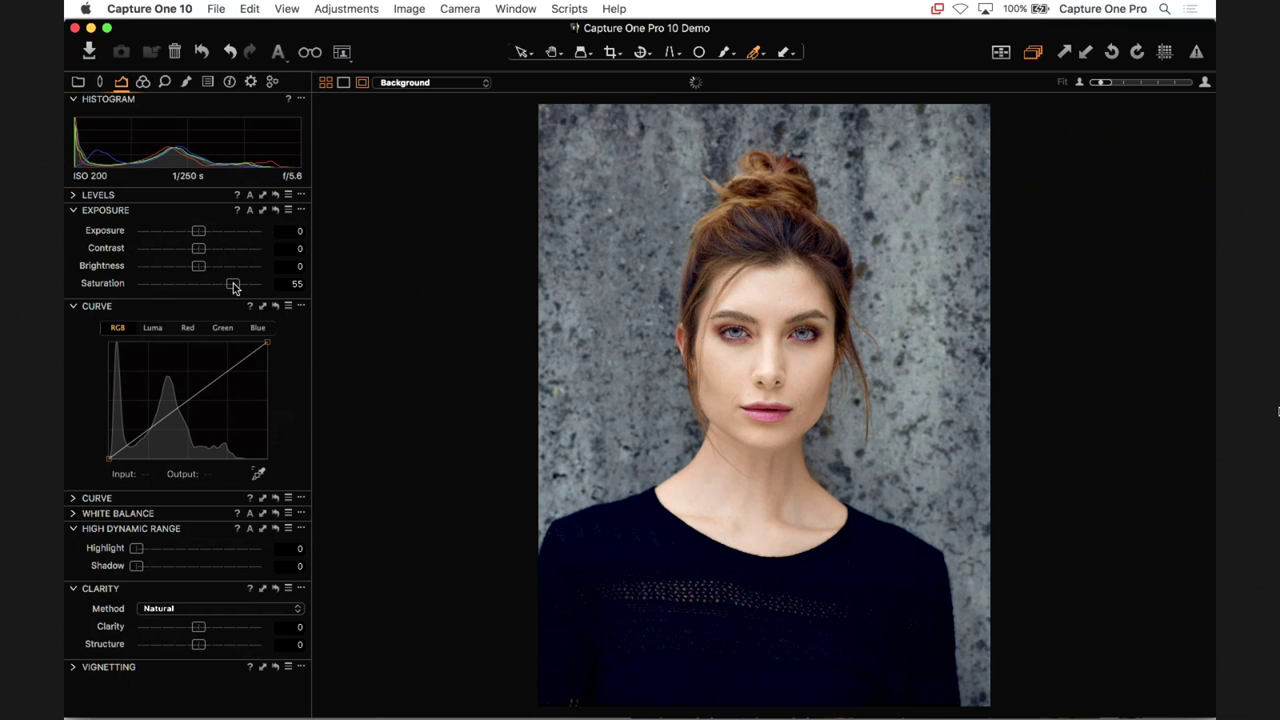
{"action": "double_click", "coordinate": [233, 286]}
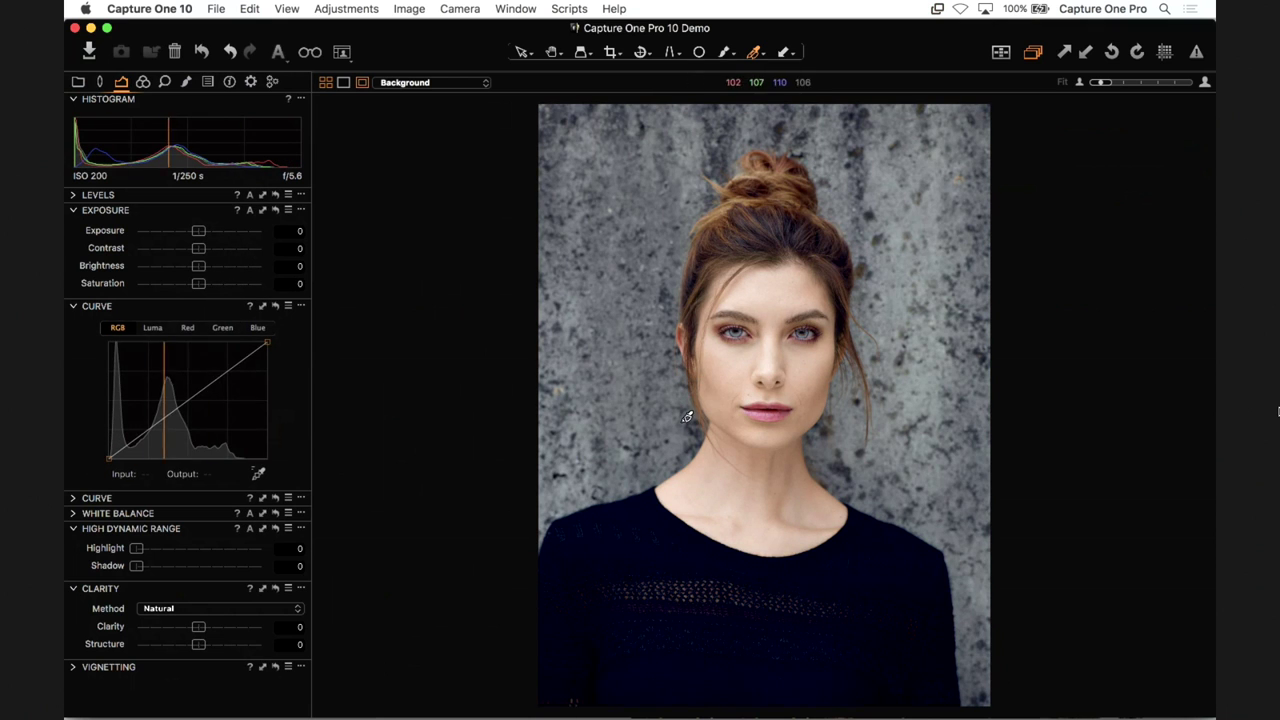
- Compare the portrait's Saturation at 100 and at 54, and reset it to 0
{"action": "left_click_drag", "start_coordinate": [212, 285], "coordinate": [294, 287]}
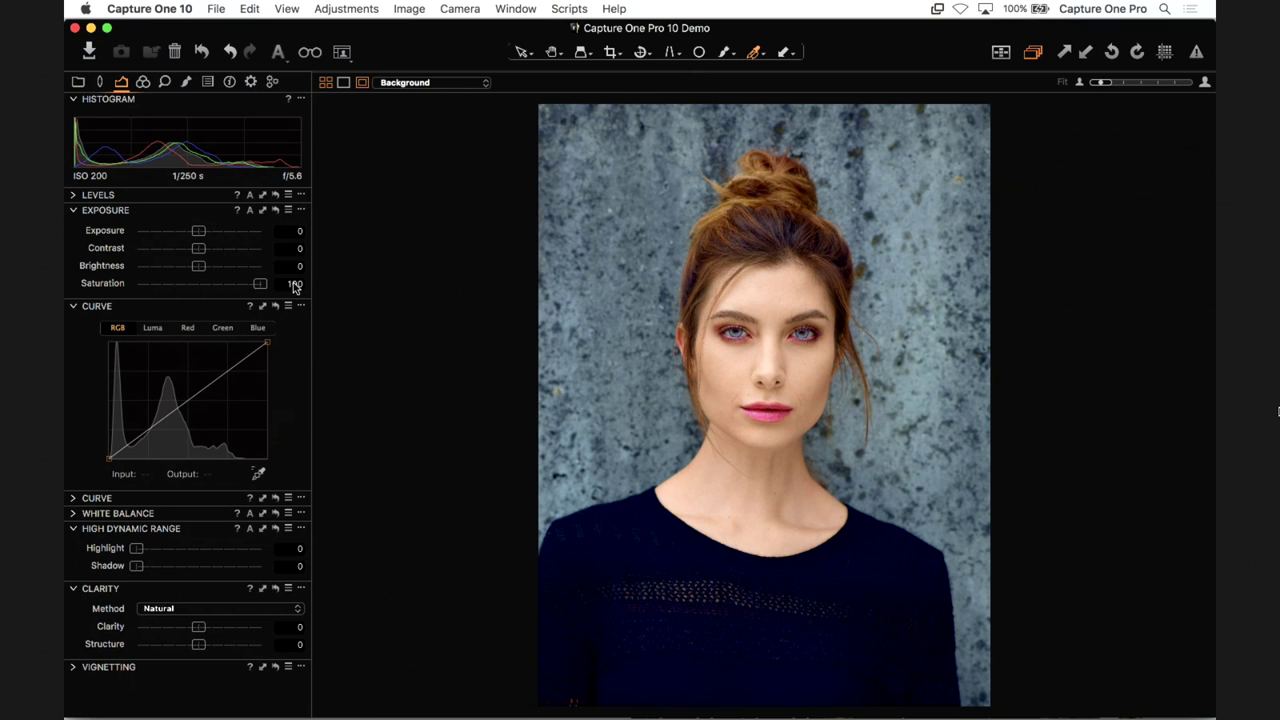
{"action": "left_click_drag", "start_coordinate": [260, 284], "coordinate": [234, 289]}
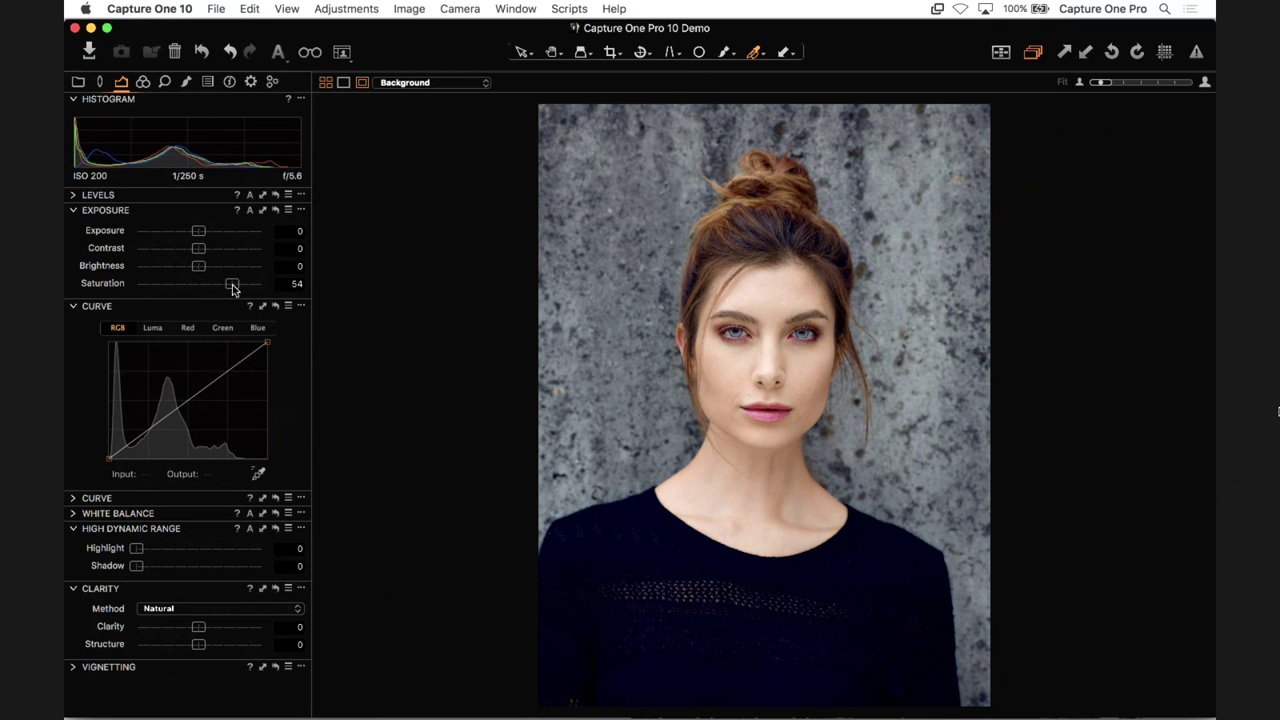
{"action": "double_click", "coordinate": [256, 286]}
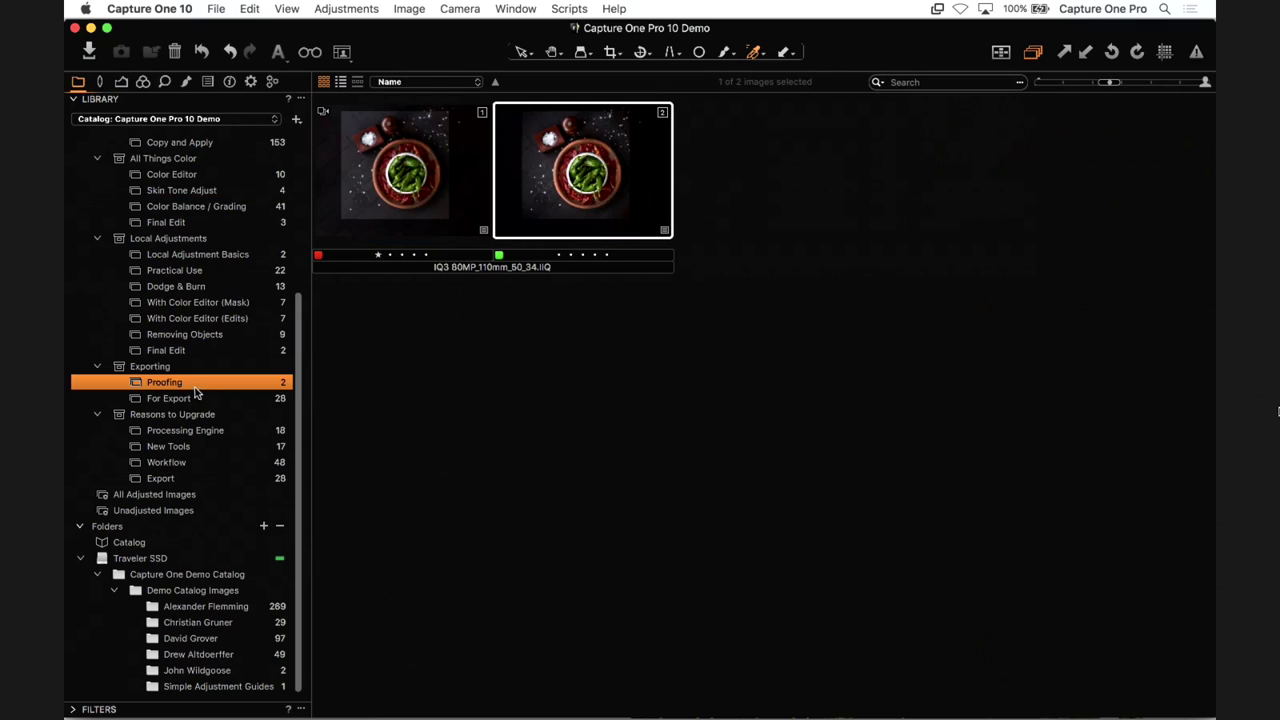
- Open the second variant of the pepper bowl photo and switch the enabled process recipe from Instagram to JPEG sRGB 1600px for web
{"action": "left_click", "coordinate": [251, 81]}
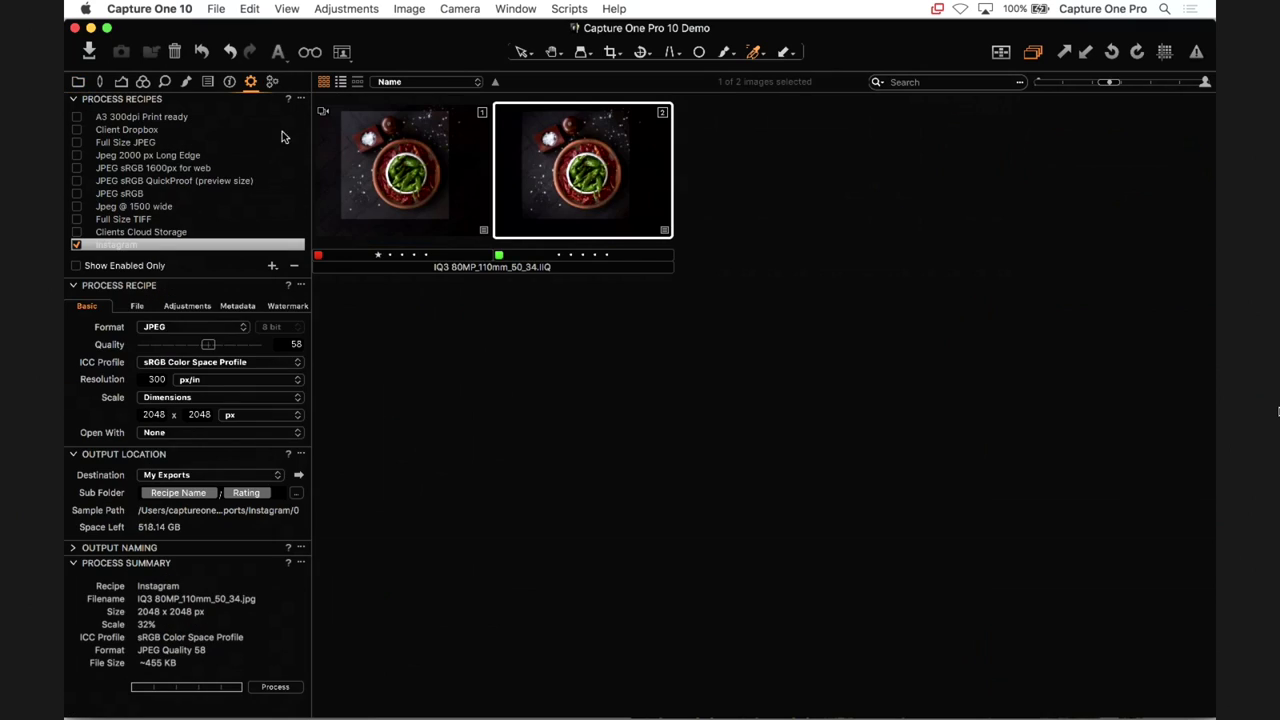
{"action": "double_click", "coordinate": [587, 200]}
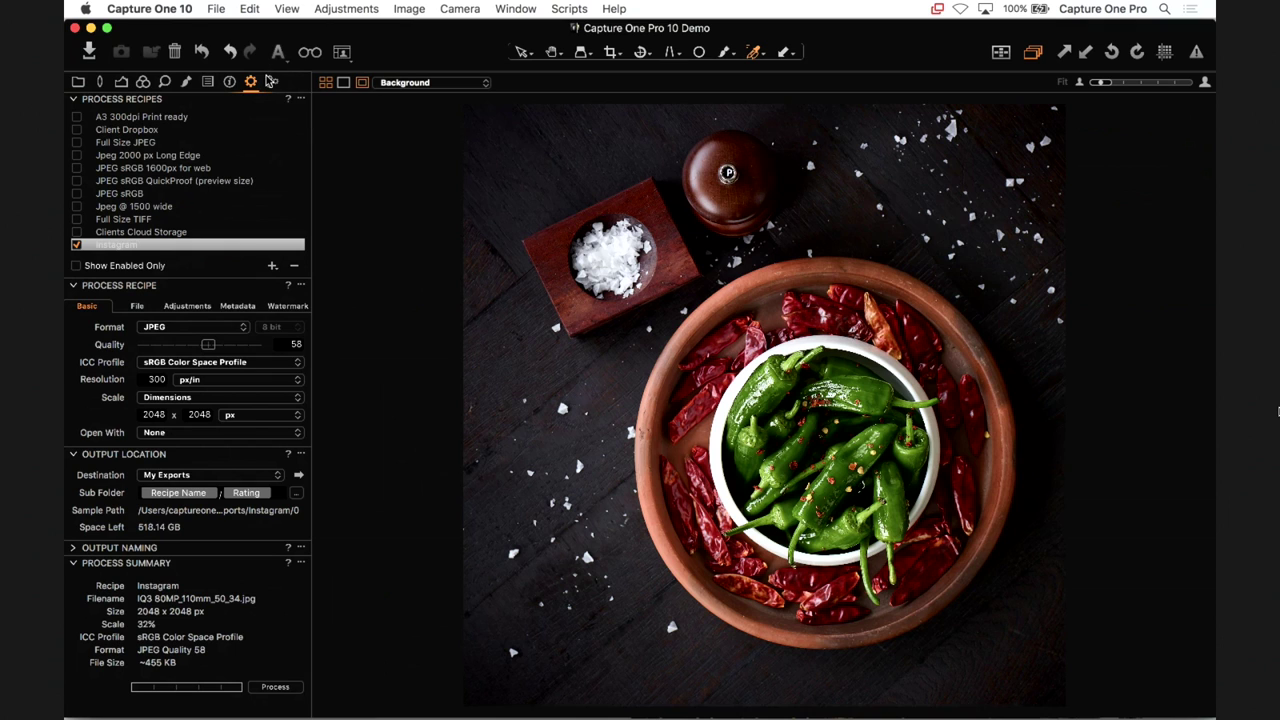
{"action": "left_click", "coordinate": [160, 156]}
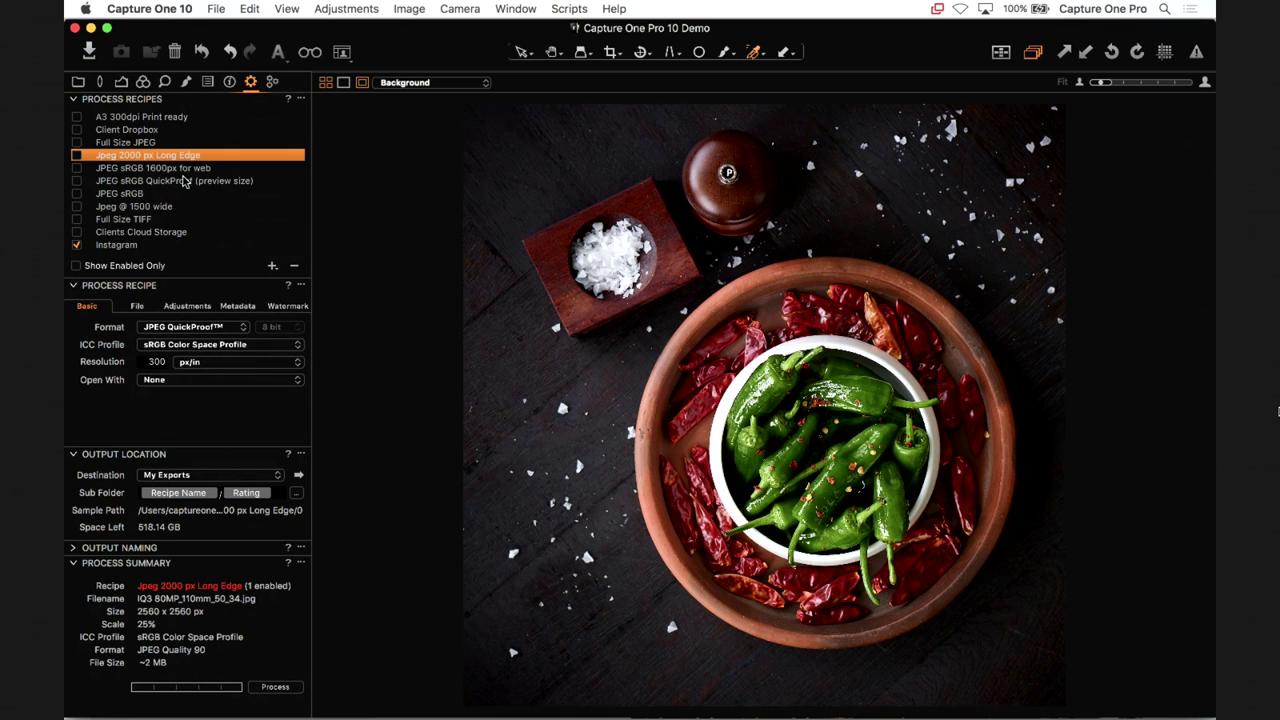
{"action": "left_click", "coordinate": [162, 168]}
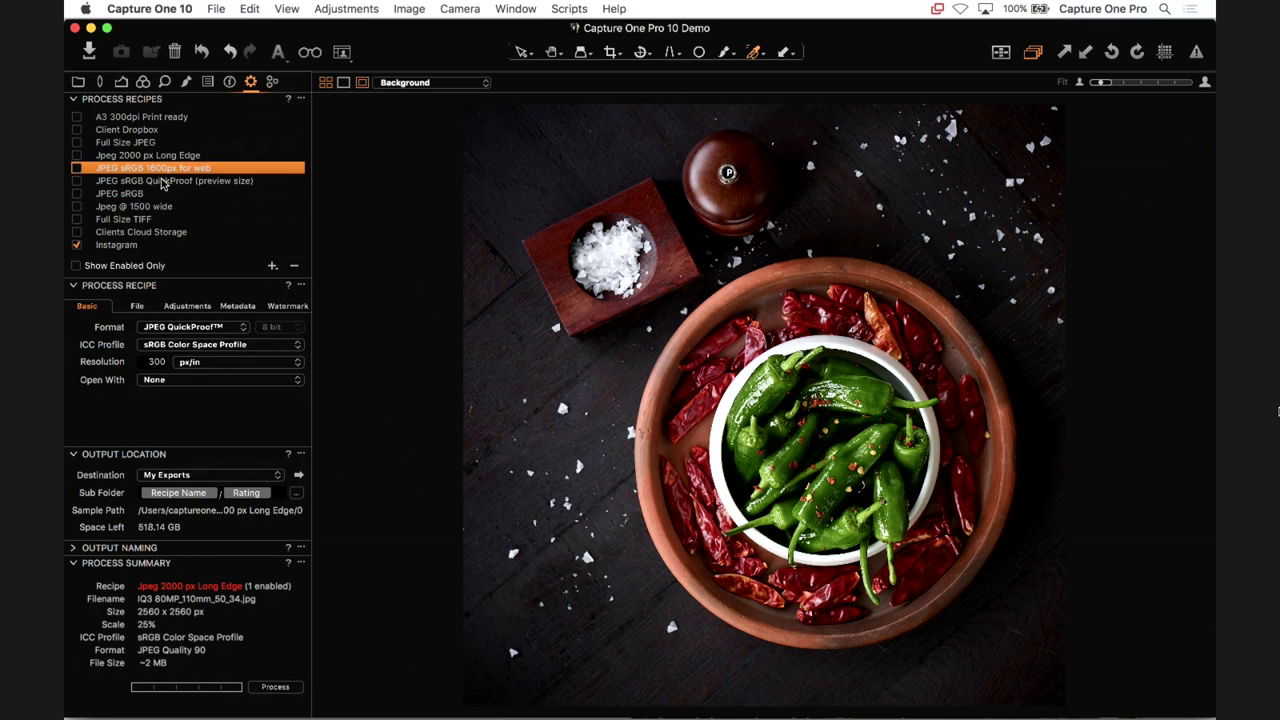
{"action": "left_click", "coordinate": [79, 169]}
{"action": "left_click", "coordinate": [78, 246]}
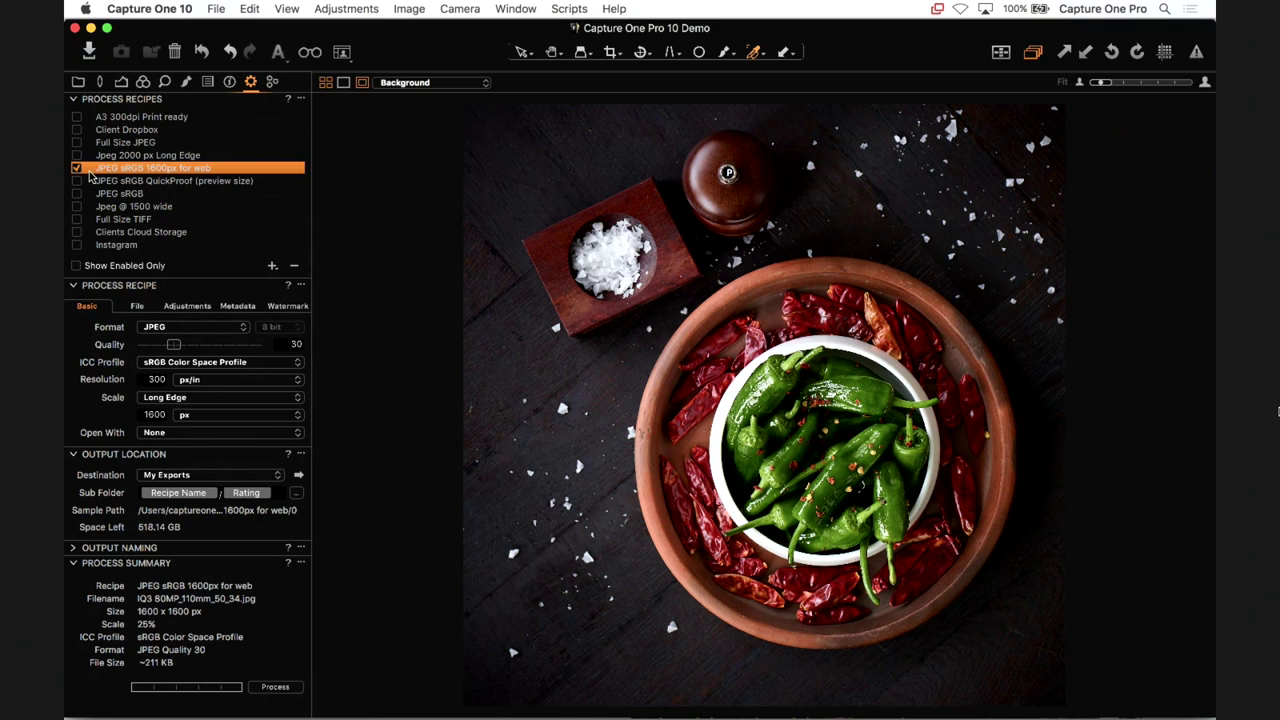
- Examine the pepper bowl photo's metadata, including its file dimensions and camera details
{"action": "left_click", "coordinate": [231, 83]}
{"action": "scroll", "coordinate": [228, 570], "scroll_direction": "down", "scroll_amount": 5}
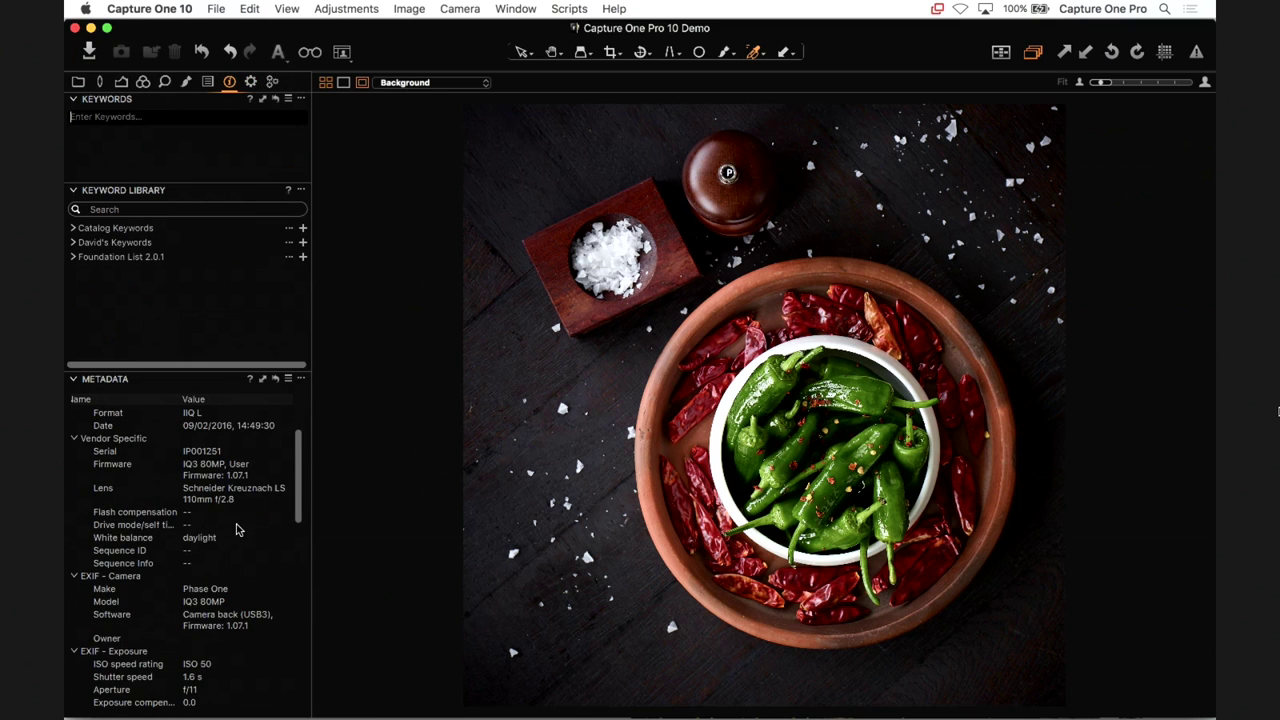
{"action": "scroll", "coordinate": [239, 511], "scroll_direction": "up", "scroll_amount": 3}
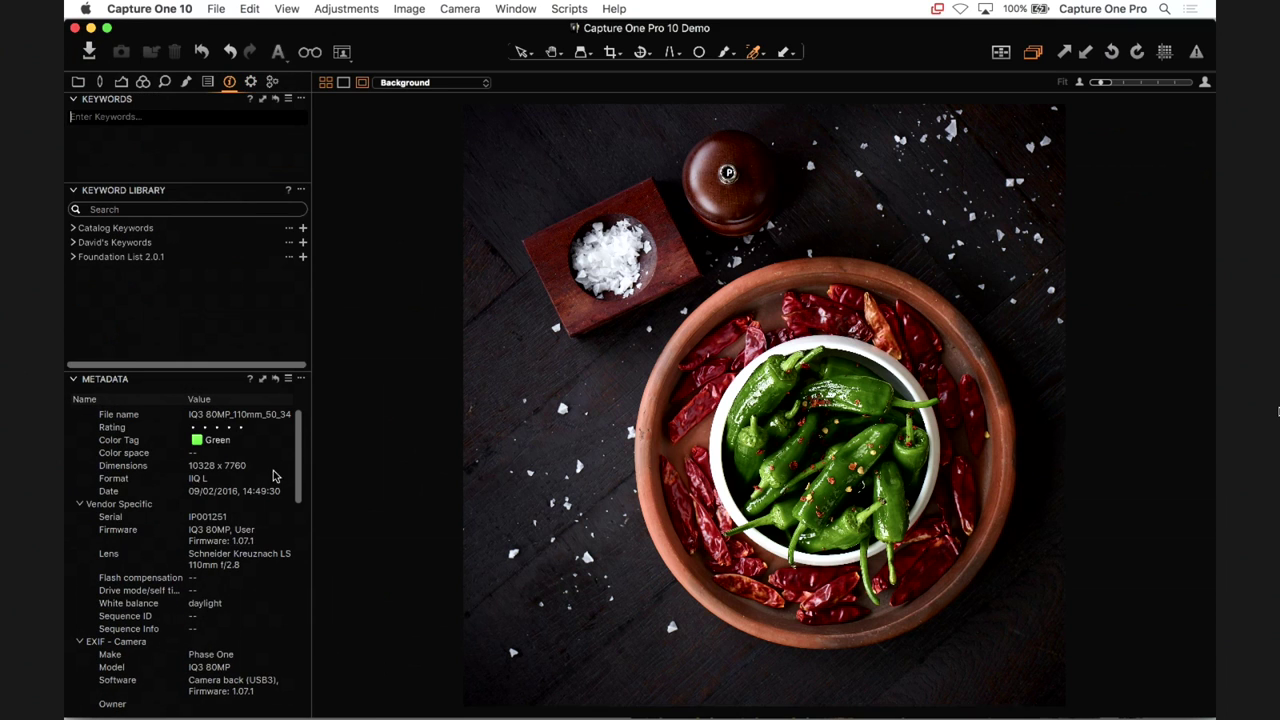
- Set the quality of the JPEG sRGB 1600px for web recipe to 59
{"action": "left_click", "coordinate": [250, 82]}
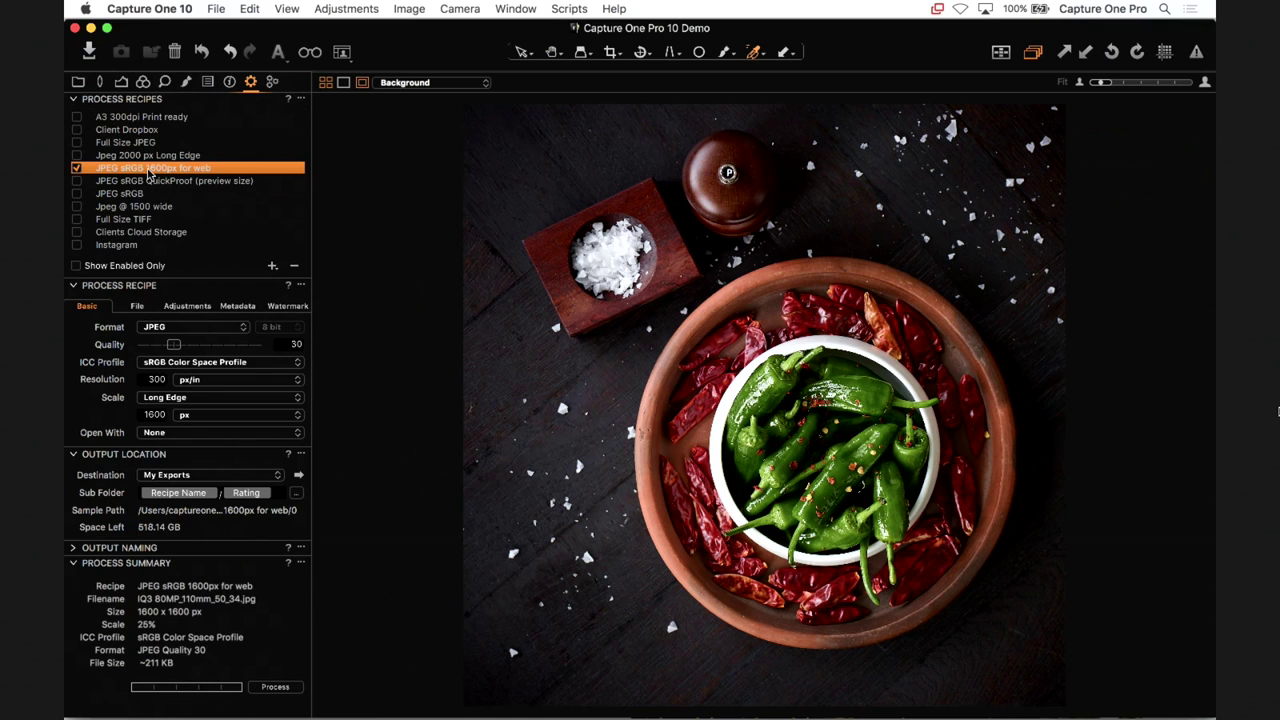
{"action": "left_click", "coordinate": [146, 414]}
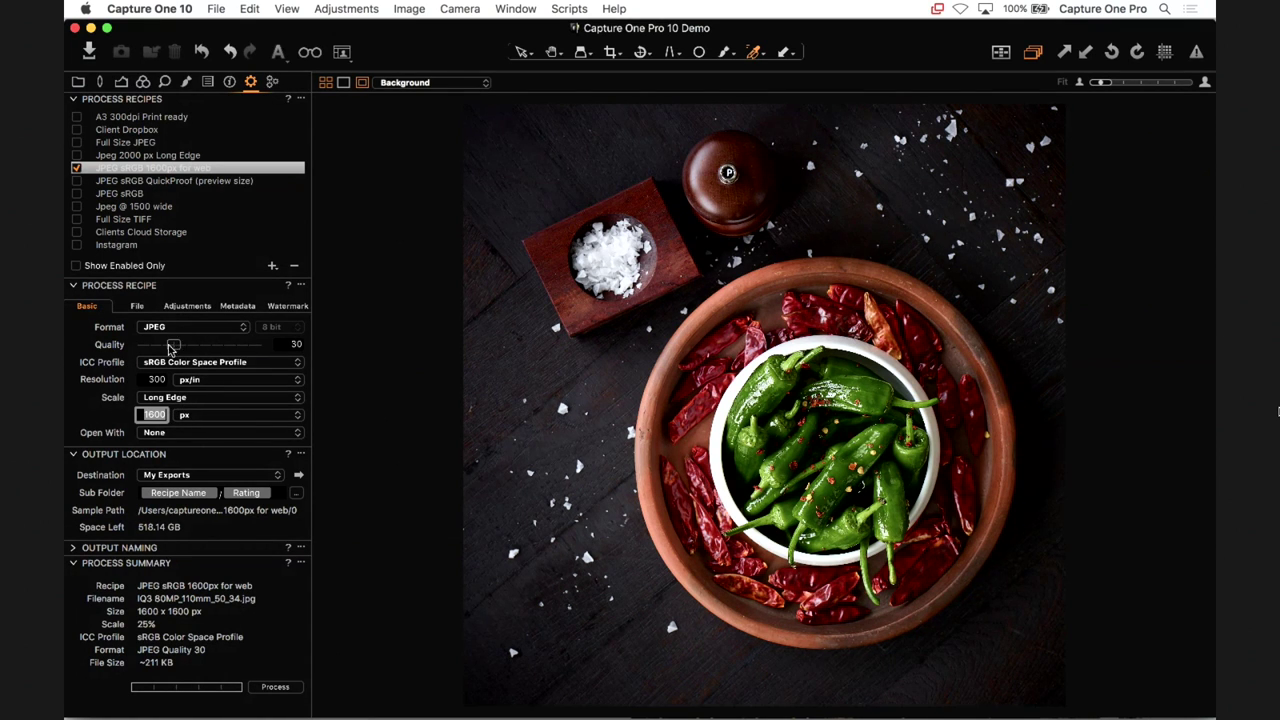
{"action": "left_click_drag", "start_coordinate": [172, 346], "coordinate": [209, 346]}
- Examine the green peppers at 100% and turn on recipe proofing for the web JPEG recipe
{"action": "key", "text": "super+alt+0"}
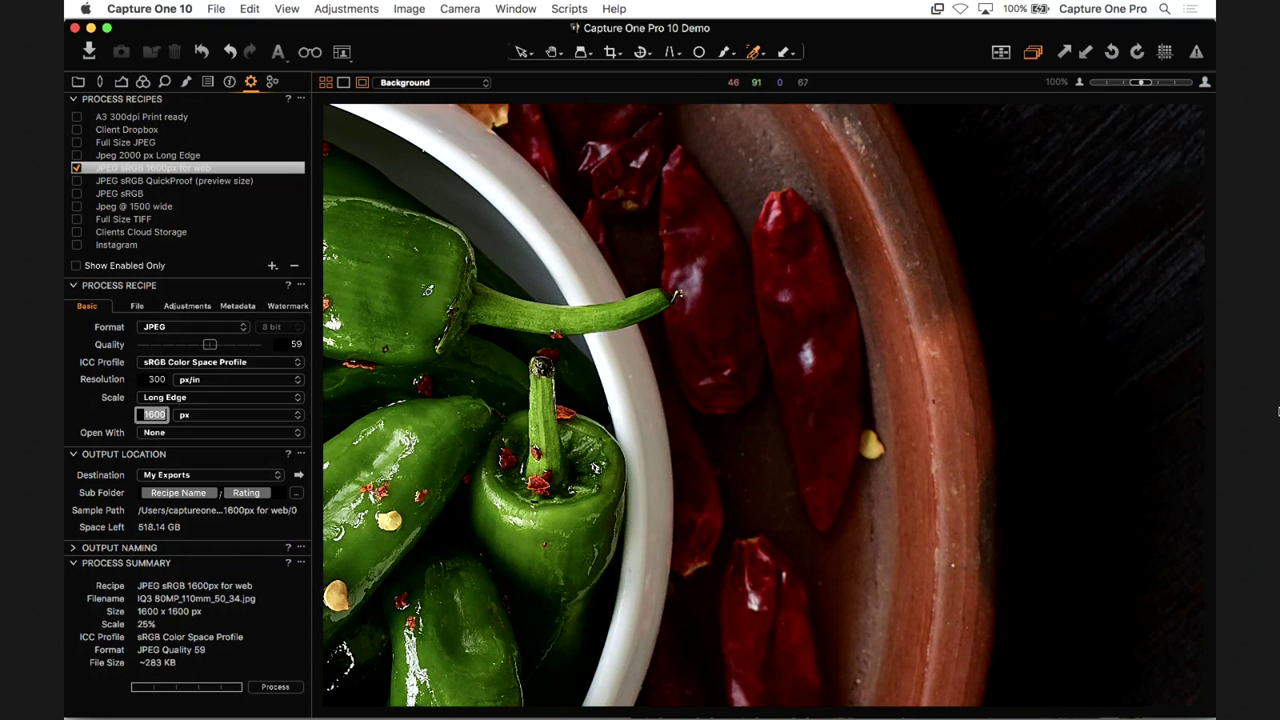
{"action": "left_click", "coordinate": [551, 55]}
{"action": "left_click_drag", "start_coordinate": [487, 300], "coordinate": [654, 381]}
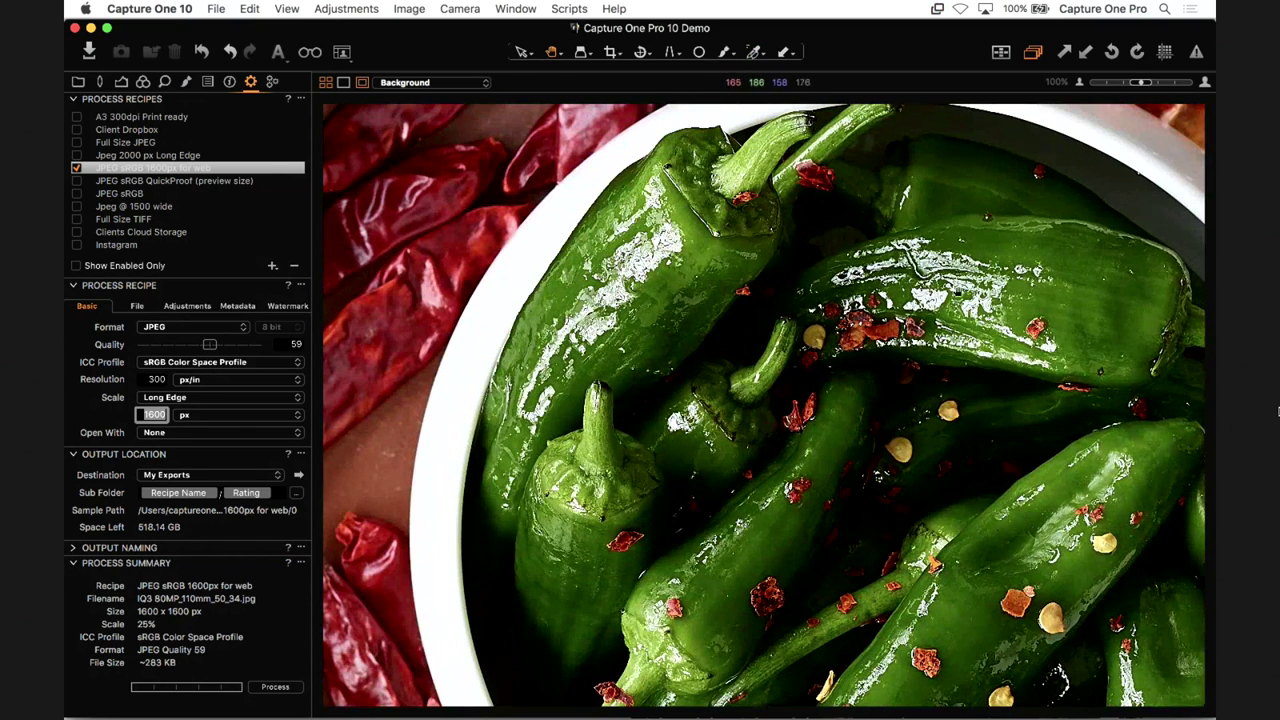
{"action": "left_click_drag", "start_coordinate": [668, 326], "coordinate": [583, 323]}
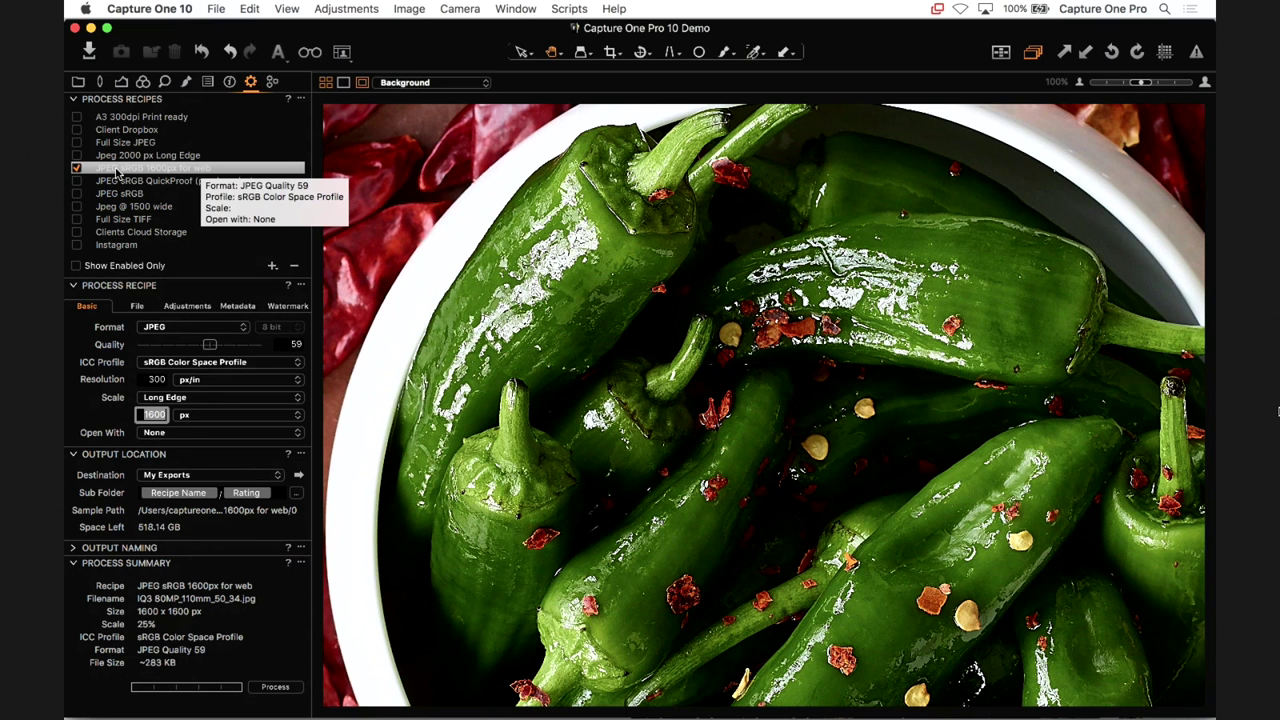
{"action": "left_click", "coordinate": [310, 52]}
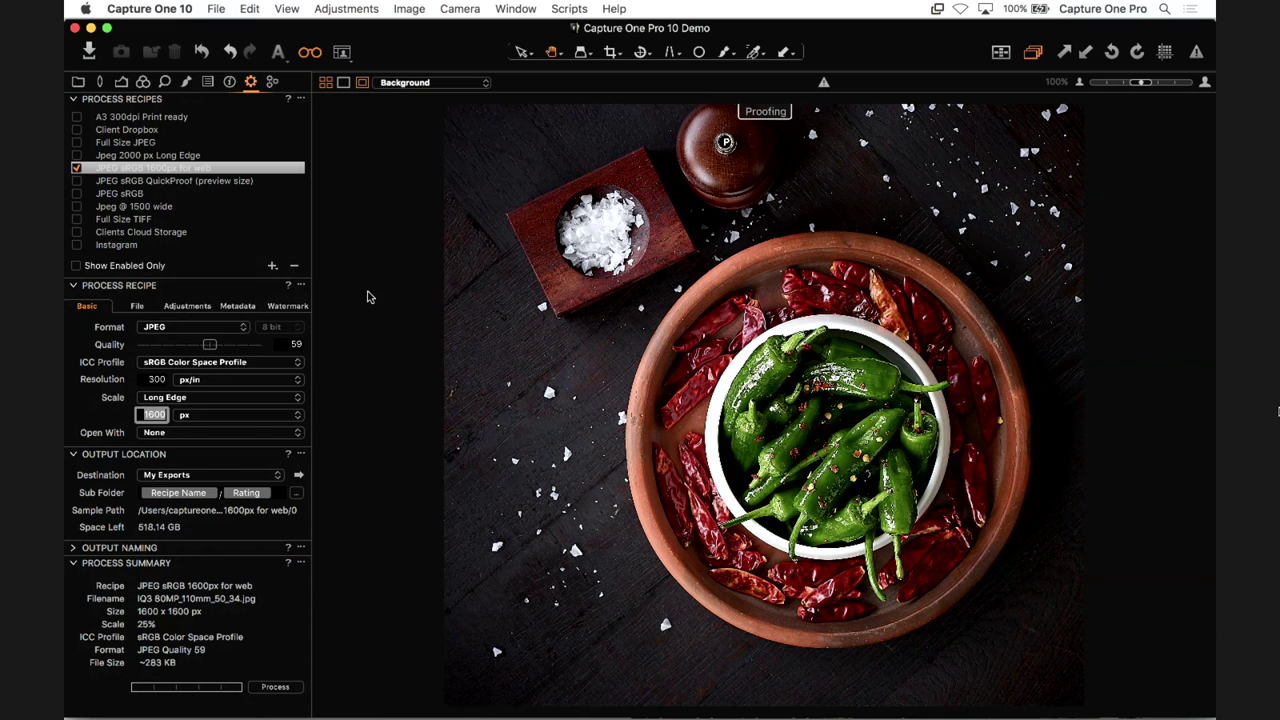
- Set the web JPEG recipe's quality to 50 and its long edge to 2000 px
{"action": "mouse_move", "coordinate": [203, 347]}
{"action": "left_mouse_down"}
{"action": "mouse_move", "coordinate": [188, 347]}
{"action": "mouse_move", "coordinate": [203, 352]}
{"action": "left_mouse_up"}
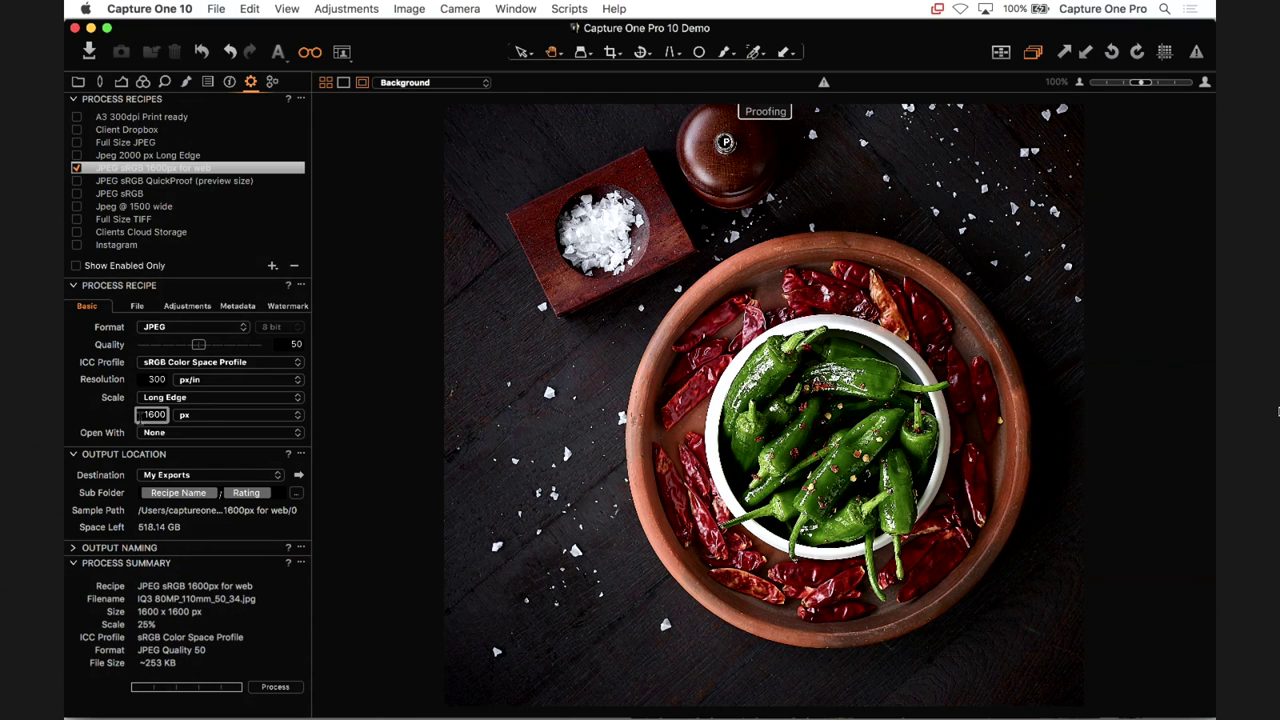
{"action": "type", "text": "2000"}
{"action": "key", "text": "Return"}
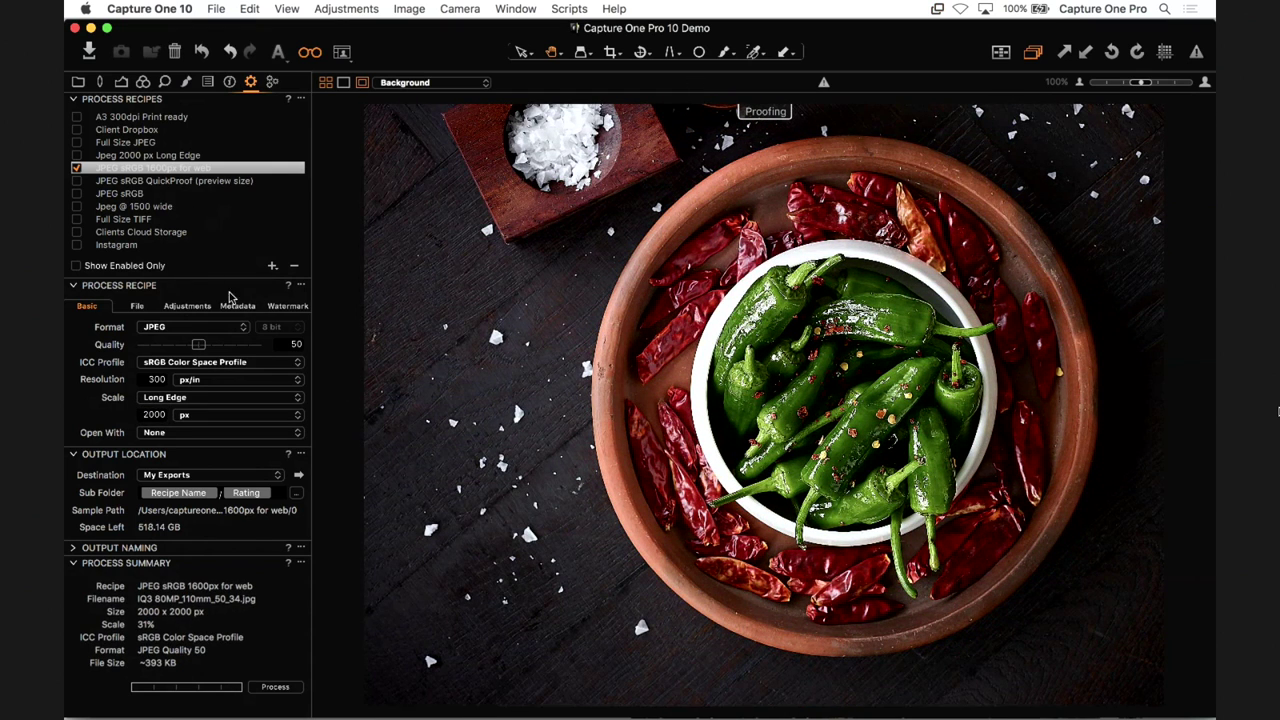
- Try the recipe's screen output sharpening at Amount 109, and set its sharpening to Disable all
{"action": "left_click", "coordinate": [189, 307]}
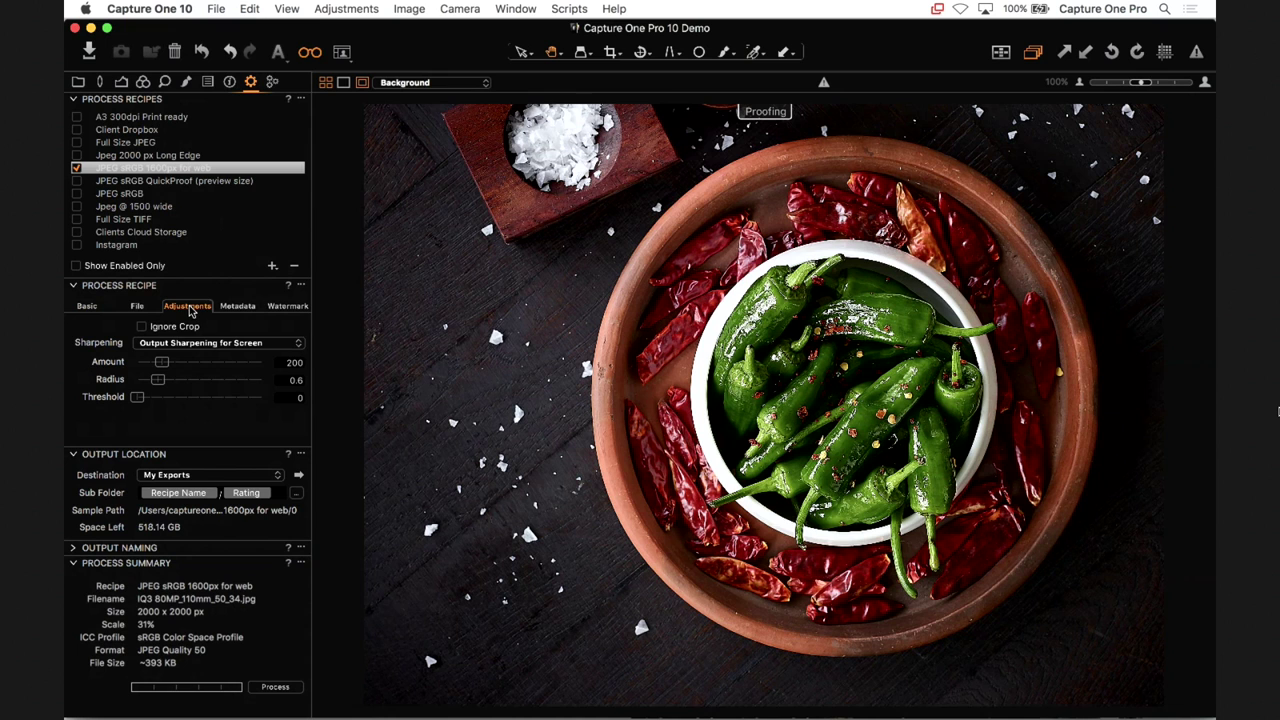
{"action": "mouse_move", "coordinate": [162, 362]}
{"action": "left_mouse_down"}
{"action": "mouse_move", "coordinate": [148, 366]}
{"action": "mouse_move", "coordinate": [270, 368]}
{"action": "mouse_move", "coordinate": [147, 368]}
{"action": "mouse_move", "coordinate": [163, 366]}
{"action": "left_mouse_up"}
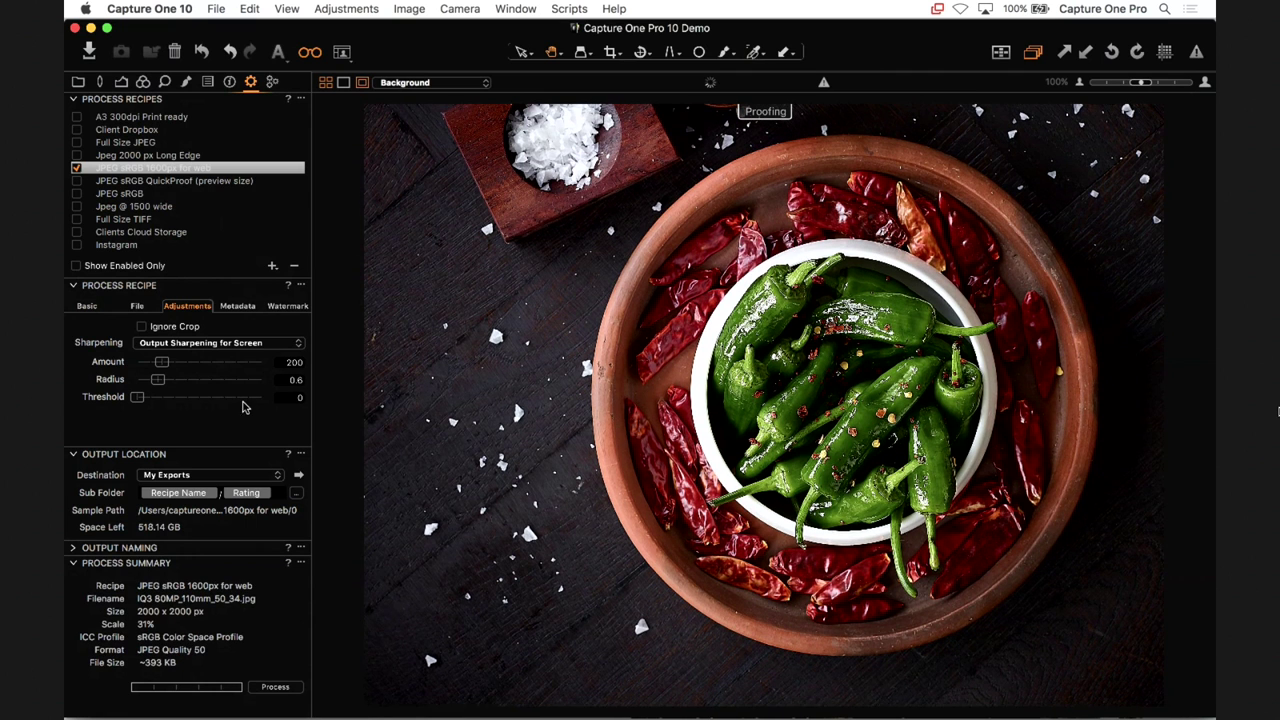
{"action": "left_click_drag", "start_coordinate": [163, 364], "coordinate": [152, 368]}
{"action": "left_click", "coordinate": [184, 344]}
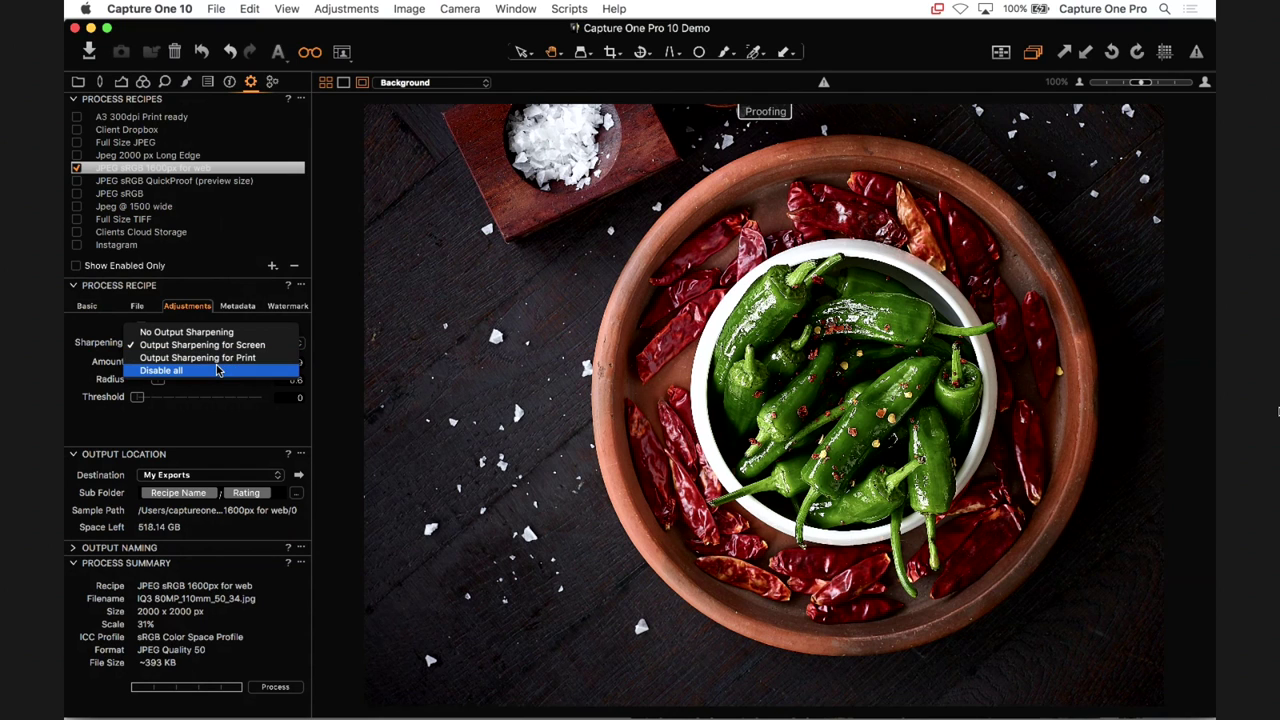
{"action": "left_click", "coordinate": [217, 370]}
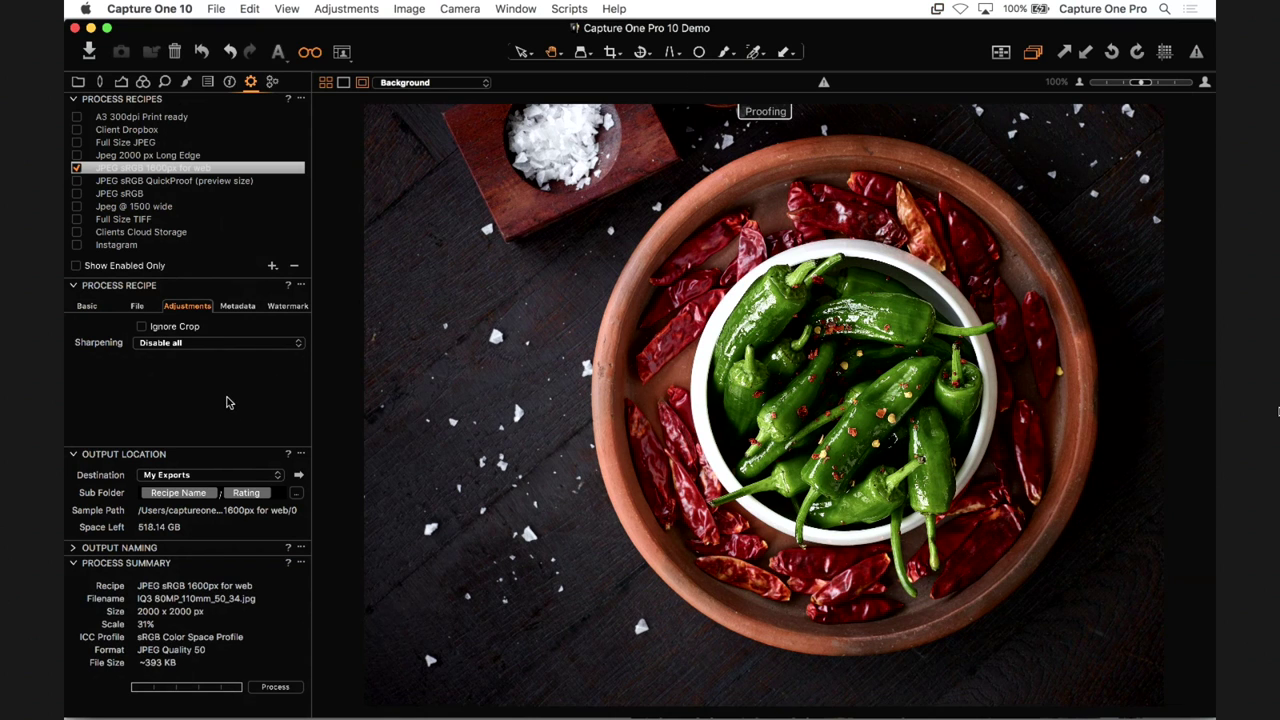
- Set the recipe's sharpening to Output Sharpening for Screen and reset its Amount to 100
{"action": "left_click", "coordinate": [190, 343]}
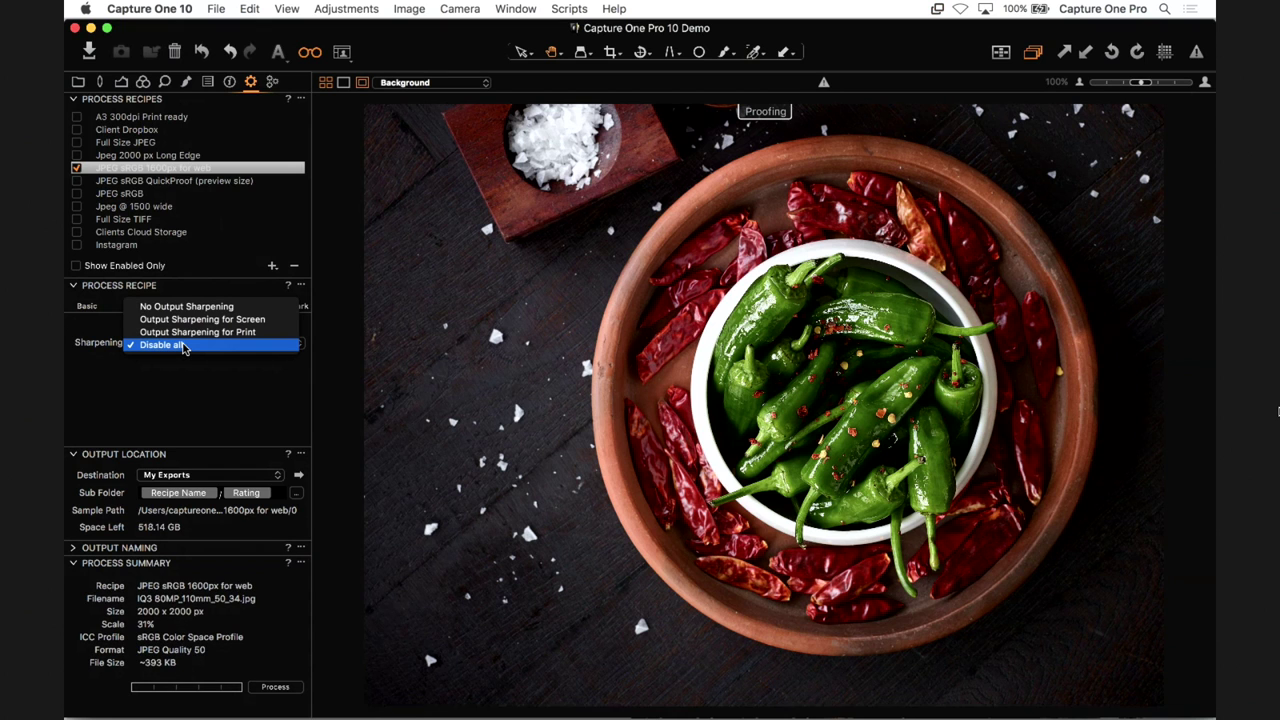
{"action": "left_click", "coordinate": [192, 320]}
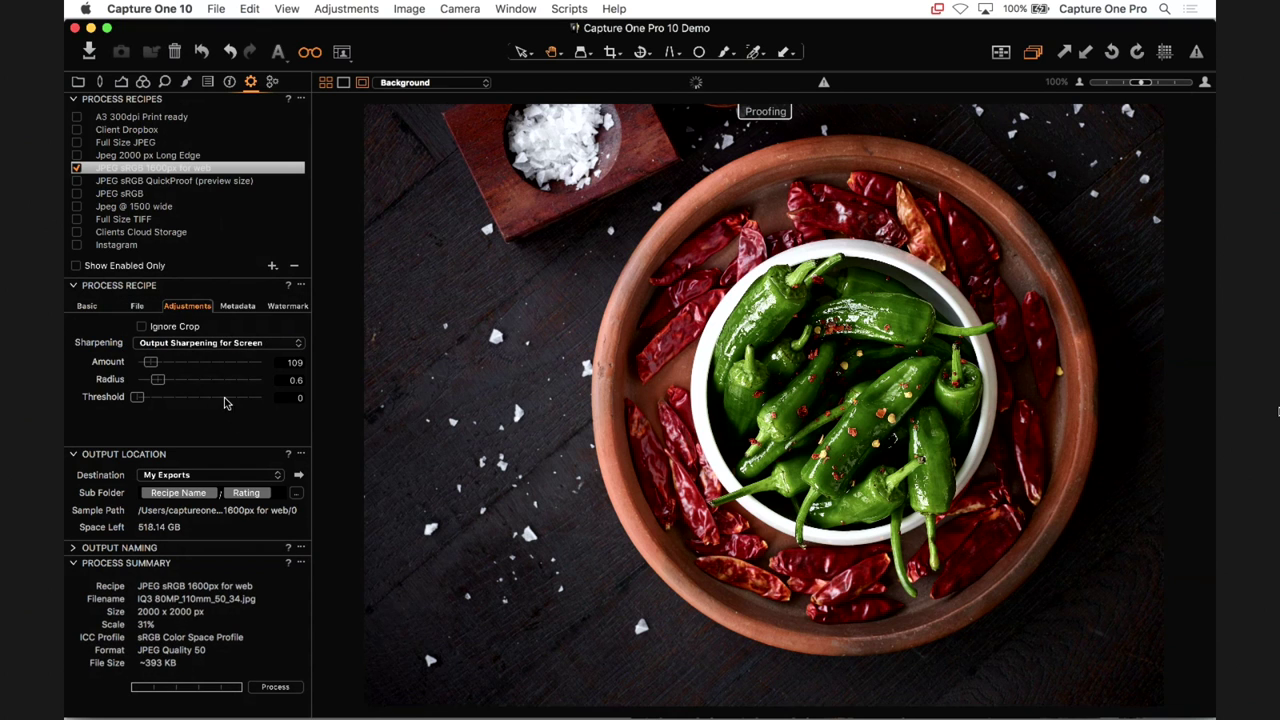
{"action": "double_click", "coordinate": [150, 362]}
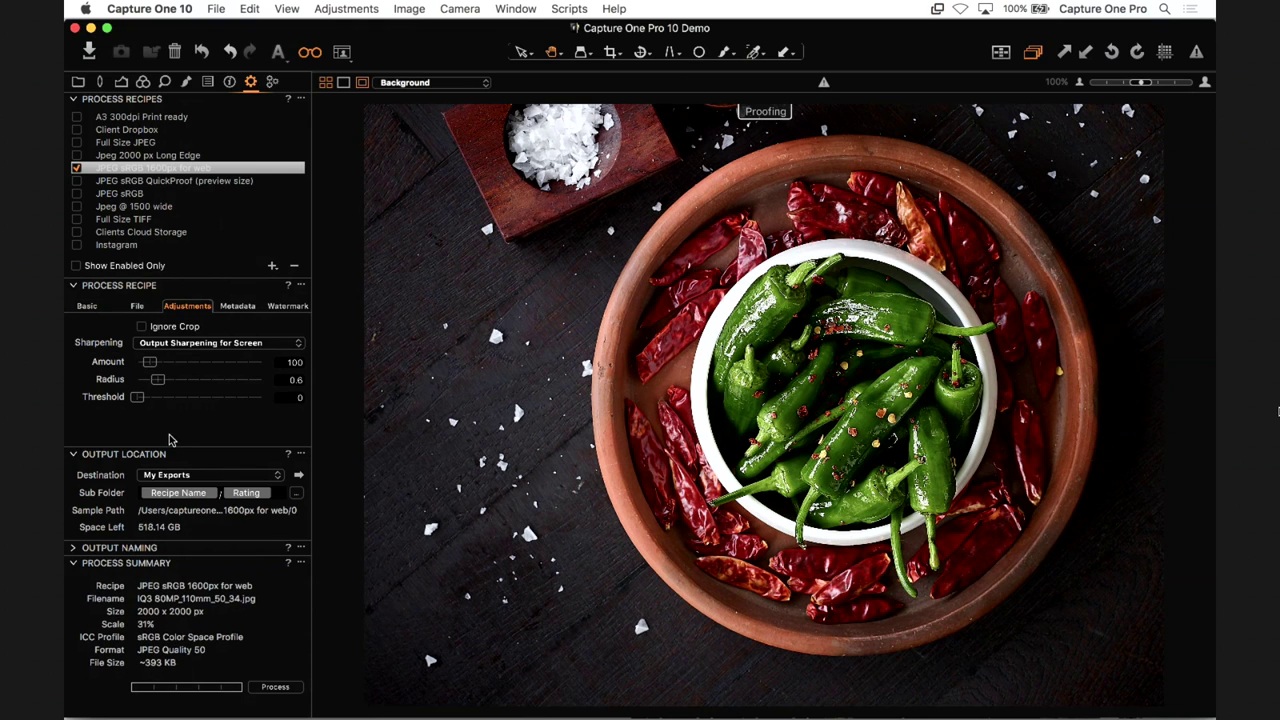
- Lower the pepper bowl photo's Exposure slightly while recipe proofing is on
{"action": "left_click", "coordinate": [88, 306]}
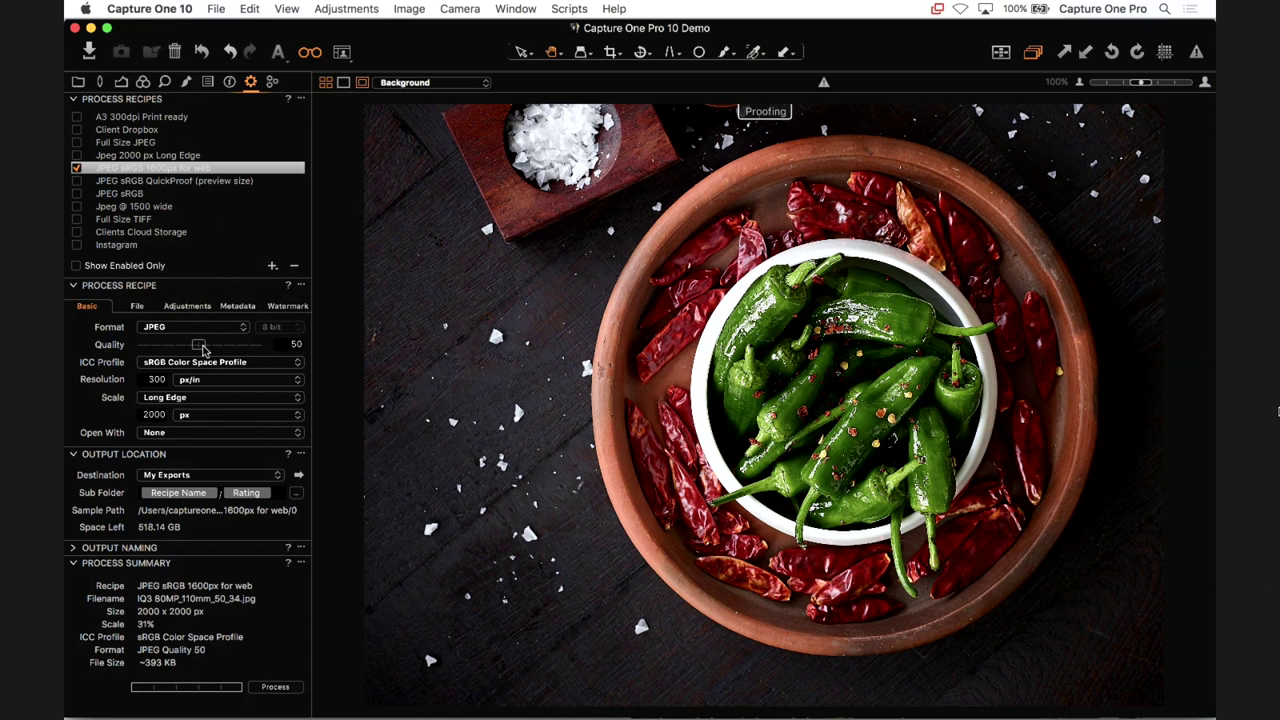
{"action": "left_click", "coordinate": [121, 81]}
{"action": "left_click_drag", "start_coordinate": [206, 231], "coordinate": [201, 232]}
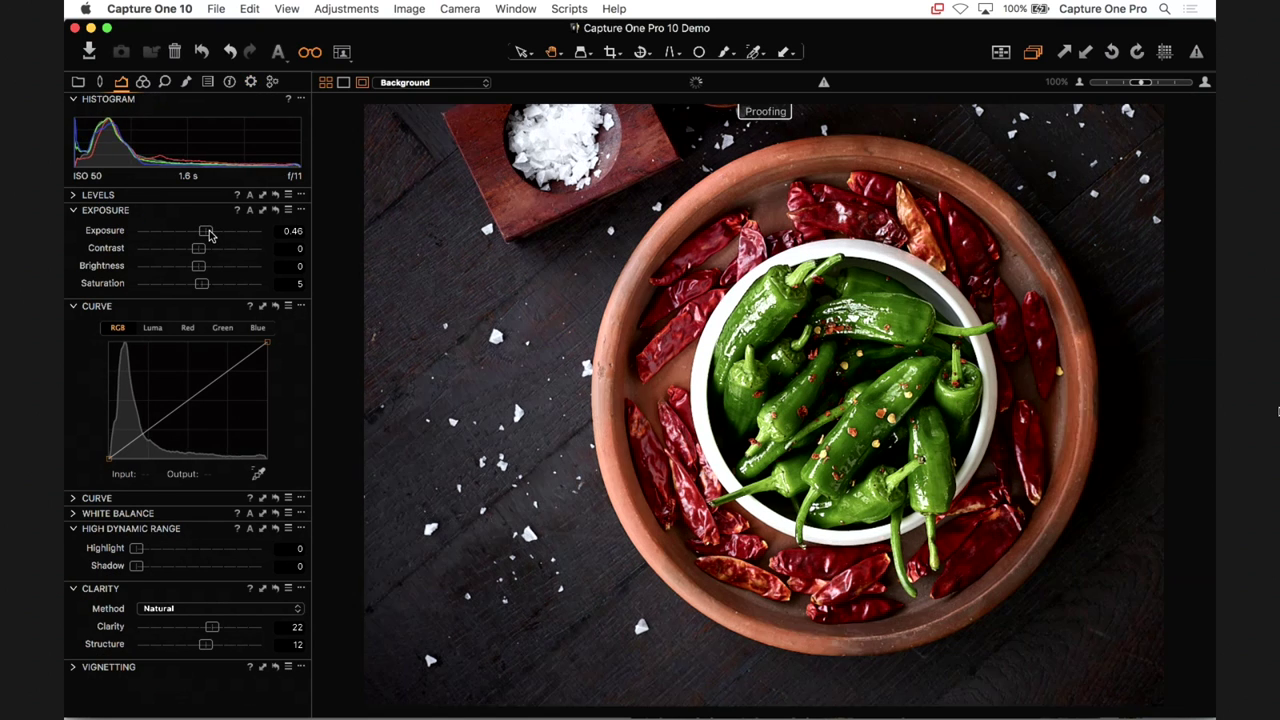
- Compare the web JPEG recipe's proof at maximum and low quality, set the quality to 40, and review the sharpening settings
{"action": "left_click", "coordinate": [251, 82]}
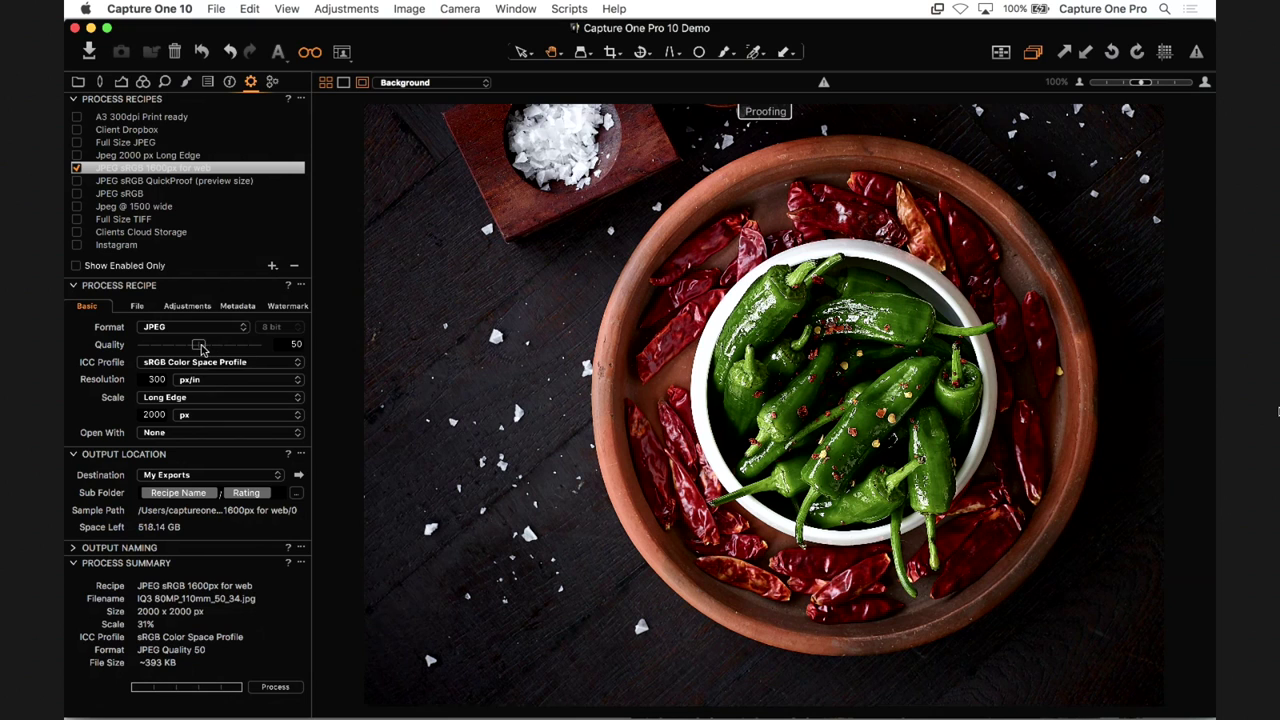
{"action": "left_click_drag", "start_coordinate": [200, 345], "coordinate": [383, 355]}
{"action": "left_click_drag", "start_coordinate": [260, 344], "coordinate": [179, 350]}
{"action": "left_click_drag", "start_coordinate": [179, 344], "coordinate": [193, 353]}
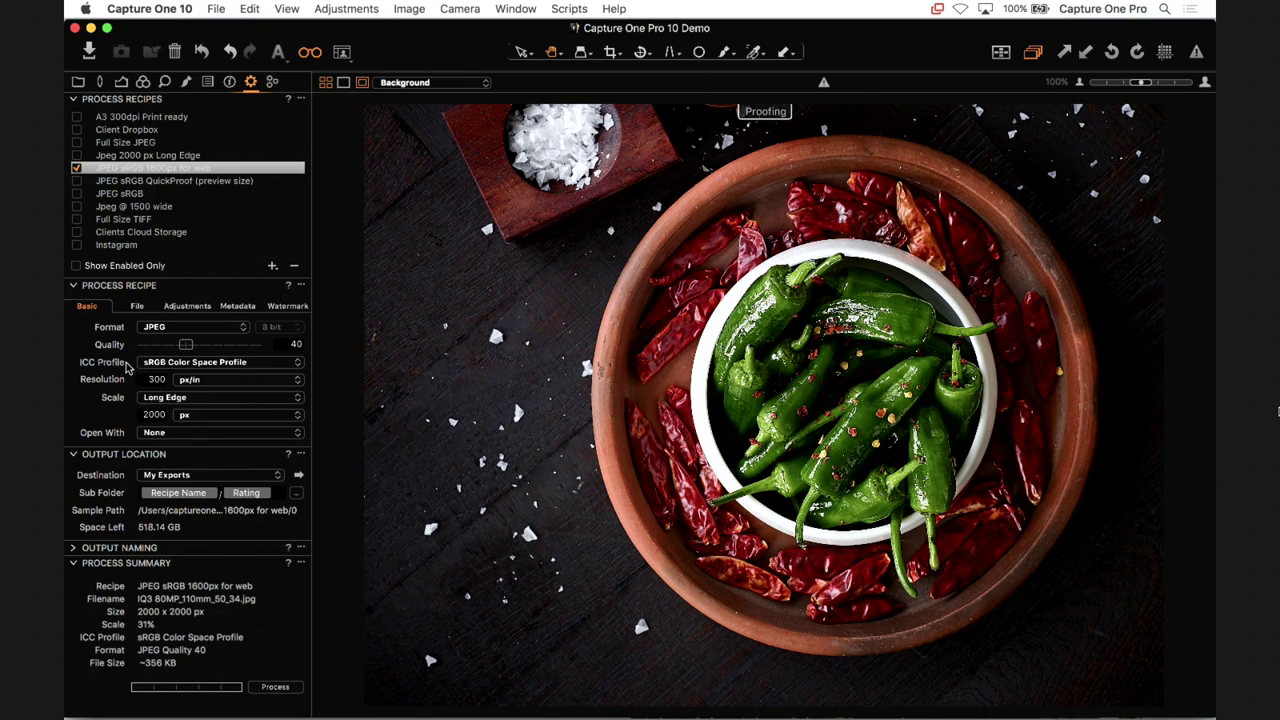
{"action": "left_click", "coordinate": [190, 307]}
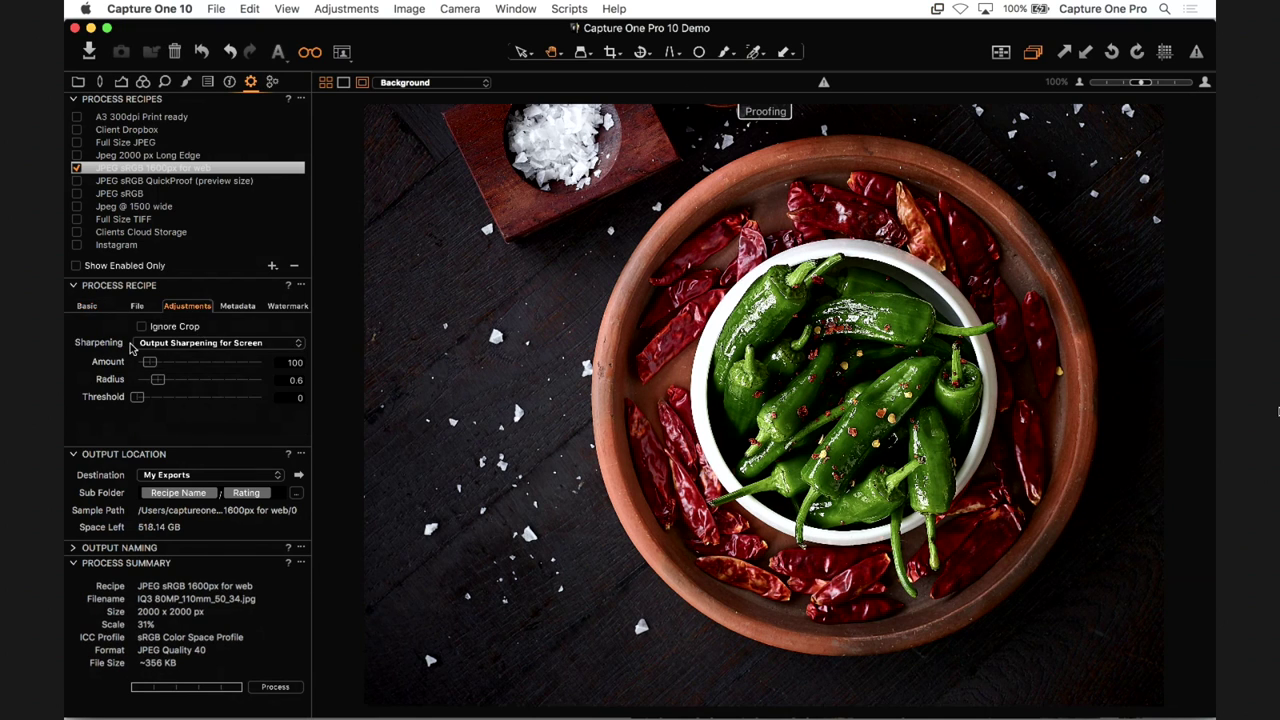
{"action": "left_click", "coordinate": [97, 306]}
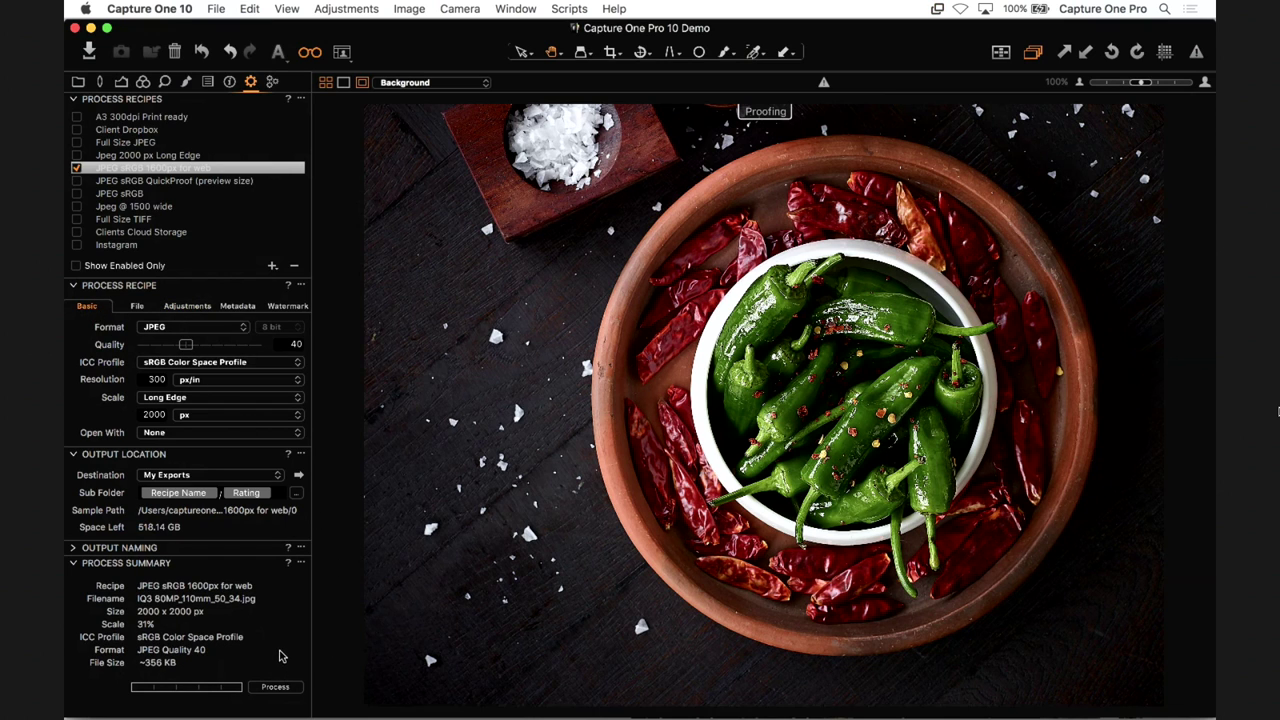
- Remove the Recipe Name and Rating tokens from the output location's sub folder, leaving it empty
{"action": "left_click", "coordinate": [277, 496]}
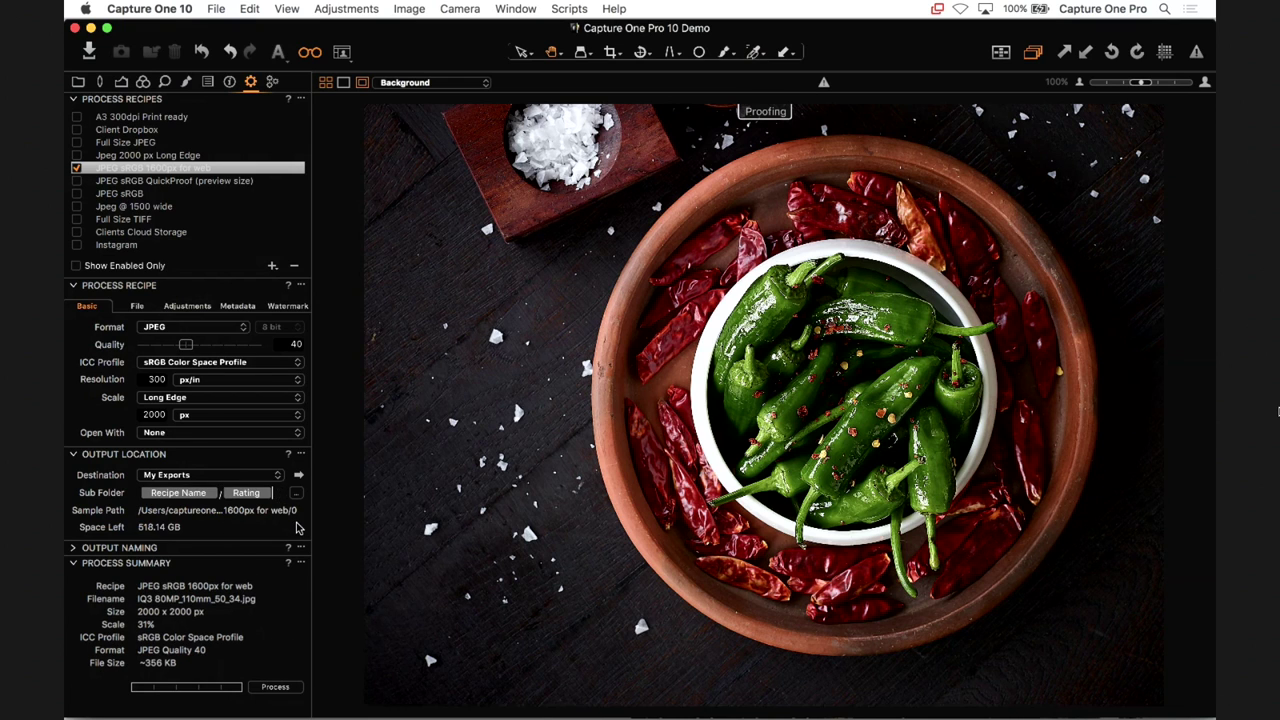
{"action": "key", "text": "BackSpace"}
{"action": "key", "text": "BackSpace"}
{"action": "key", "text": "BackSpace"}
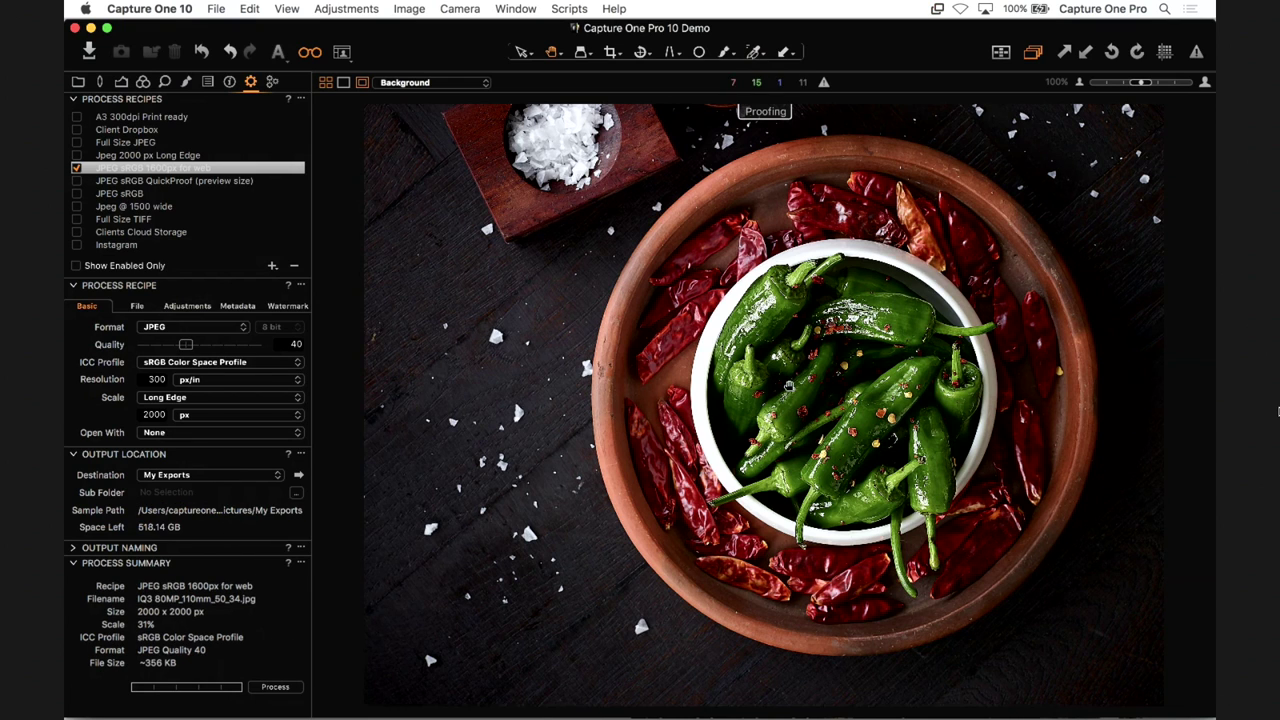
- Show the Export collection under Reasons to Upgrade as thumbnails and turn off recipe proofing
{"action": "left_click", "coordinate": [78, 82]}
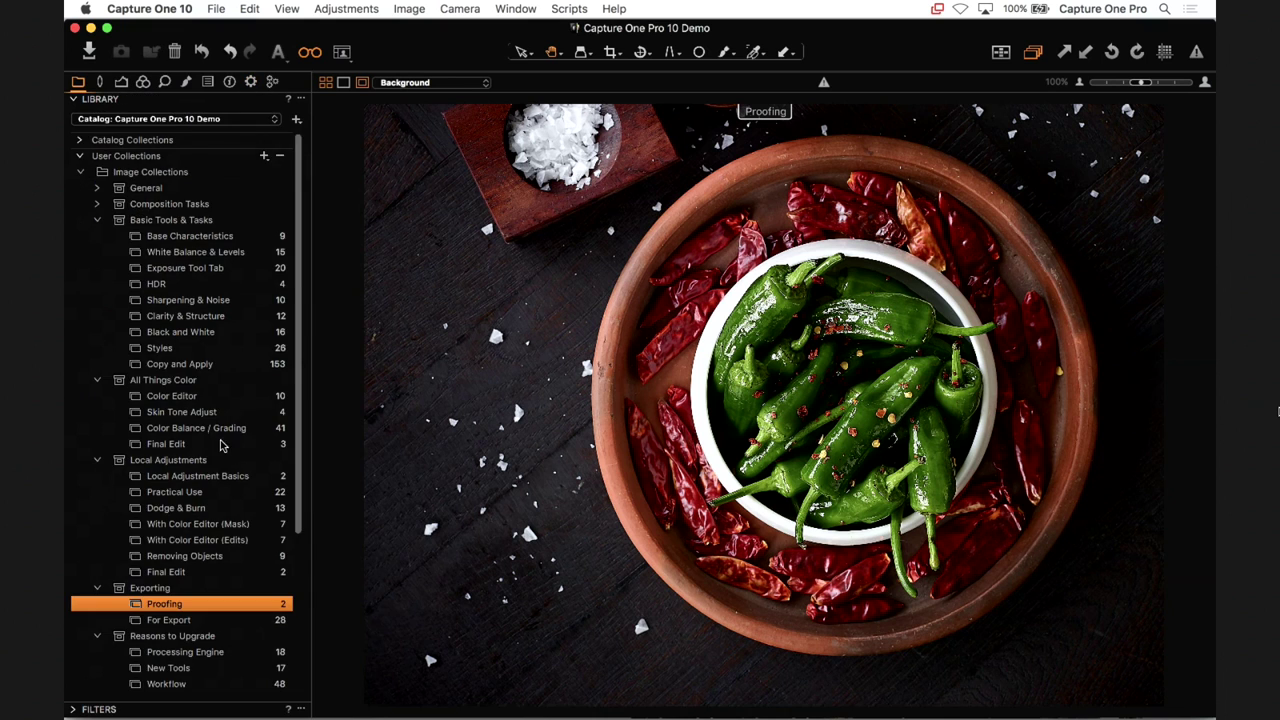
{"action": "scroll", "coordinate": [212, 420], "scroll_direction": "down", "scroll_amount": 3}
{"action": "left_click", "coordinate": [192, 484]}
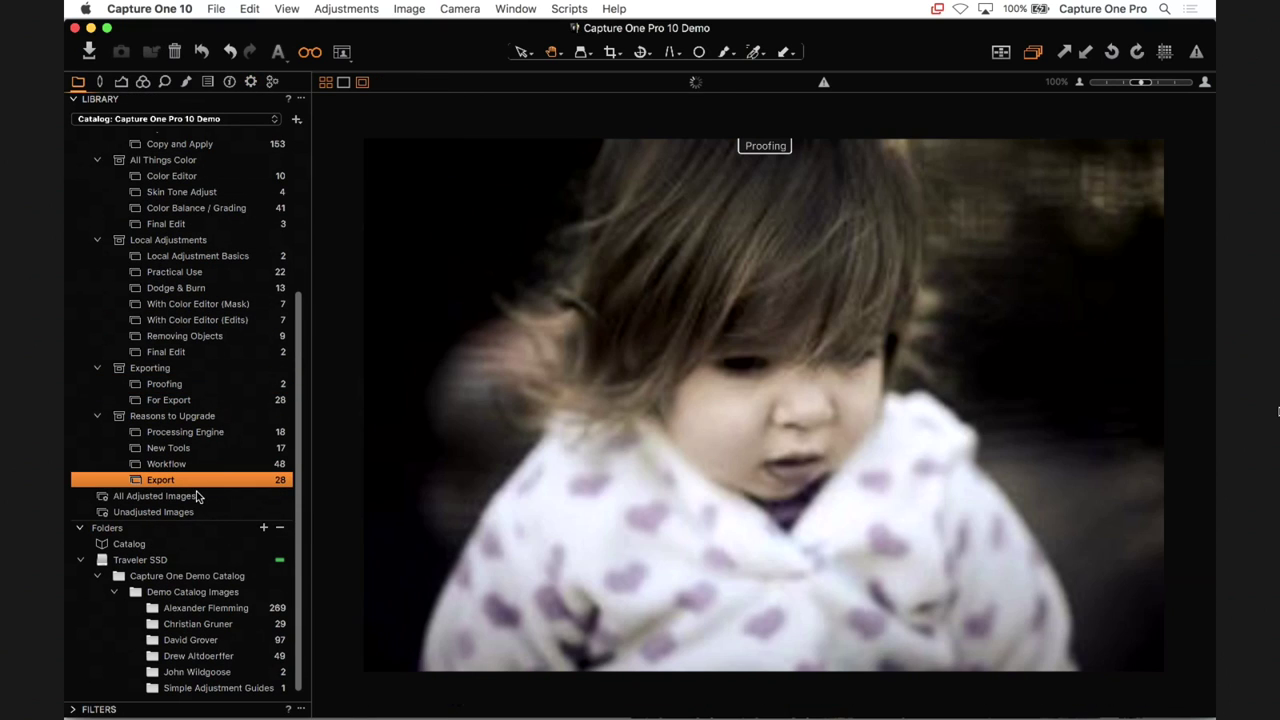
{"action": "key", "text": "alt+super+v"}
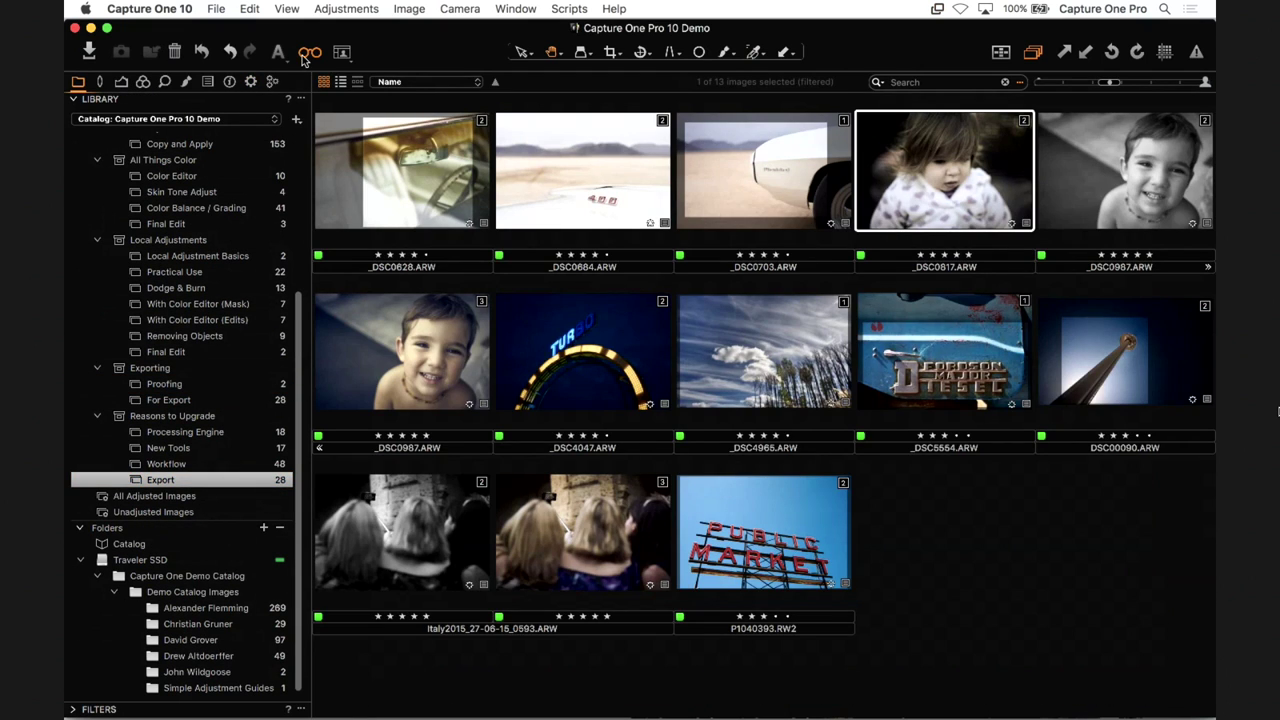
- Select all images in the Export collection and set the web JPEG recipe's long edge to 1600 px
{"action": "left_click", "coordinate": [251, 82]}
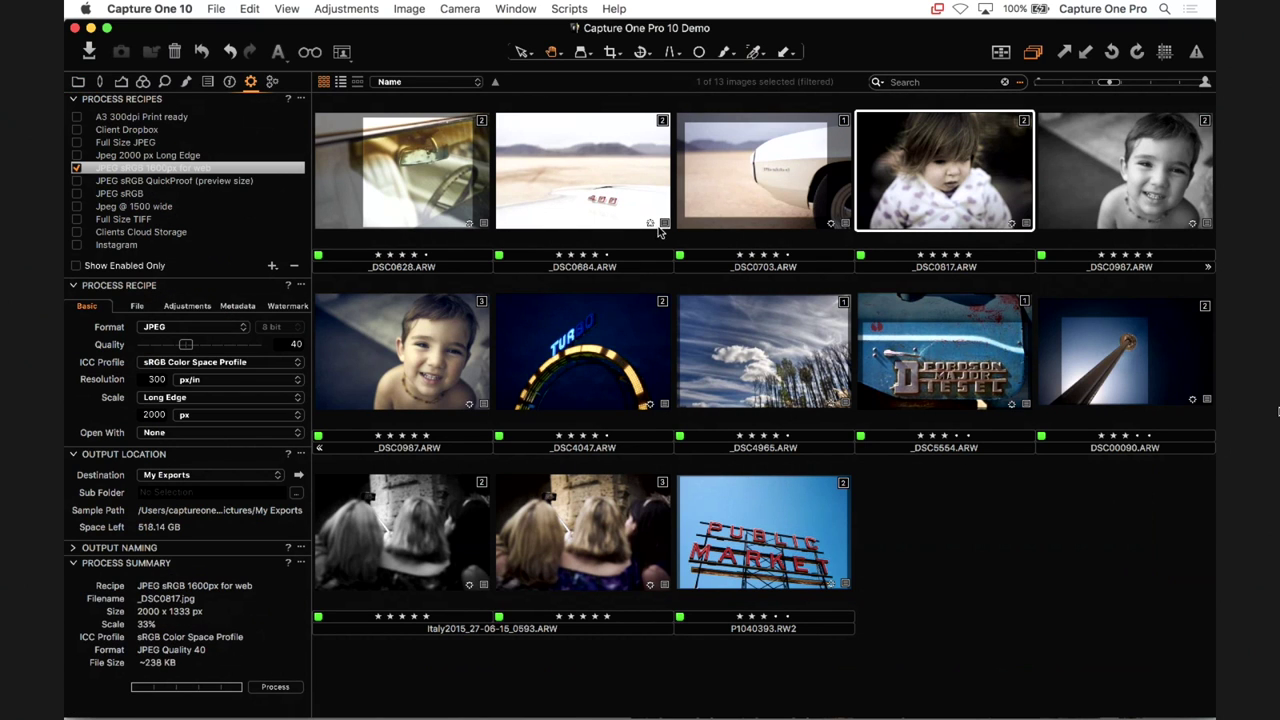
{"action": "key", "text": "super+a"}
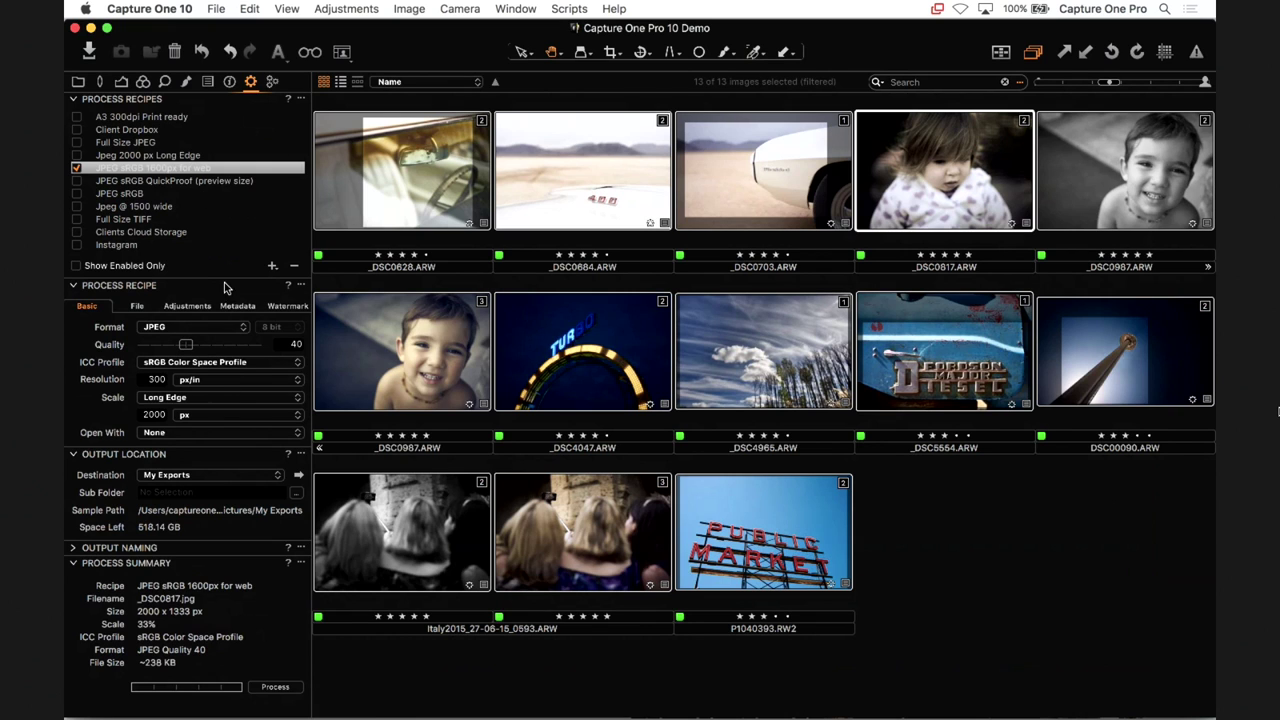
{"action": "left_click", "coordinate": [146, 413]}
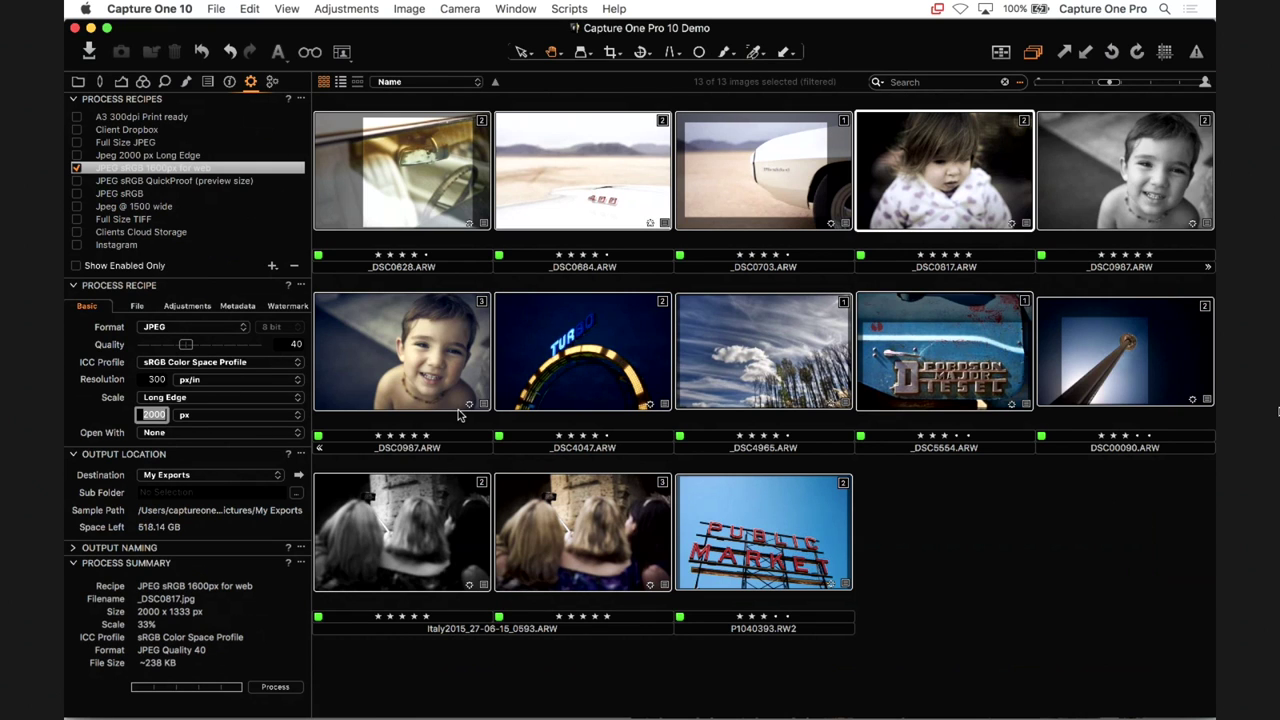
{"action": "type", "text": "2"}
{"action": "type", "text": "600"}
{"action": "key", "text": "Tab"}
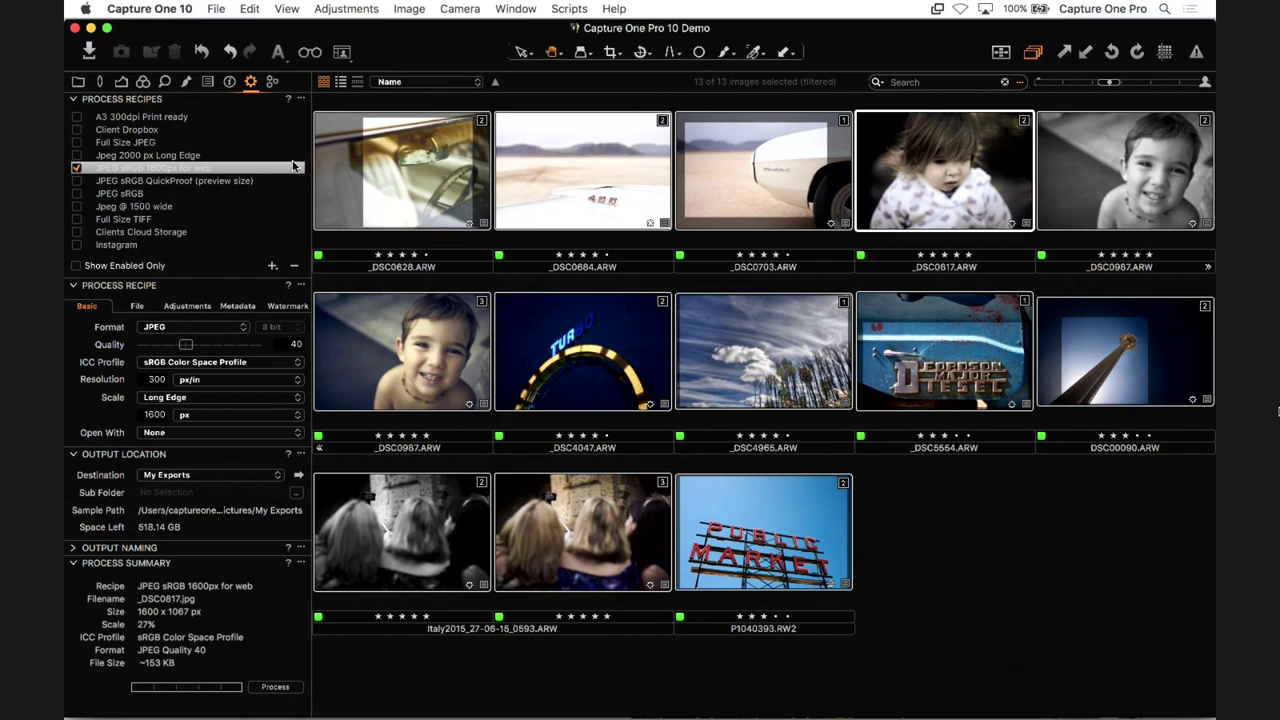
- Enable the Full Size TIFF recipe alongside the JPEG sRGB 1600px for web recipe, and compare the settings of both
{"action": "left_click", "coordinate": [128, 222]}
{"action": "left_click", "coordinate": [77, 219]}
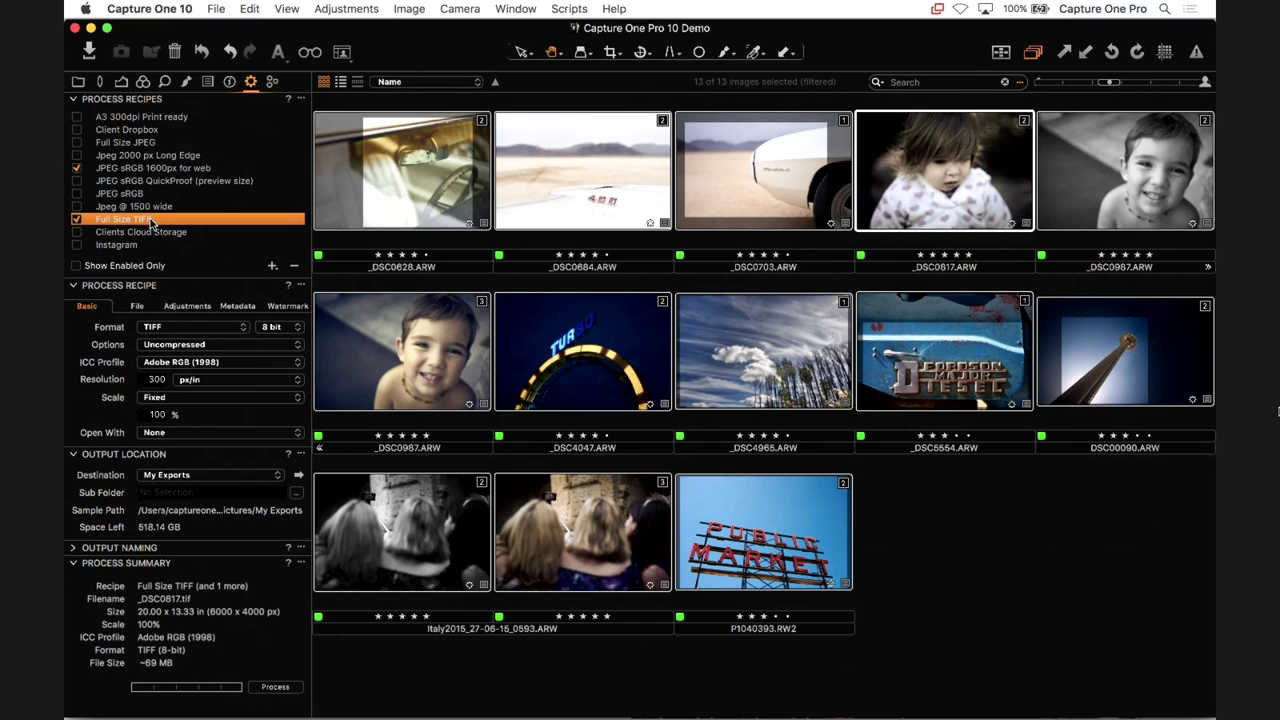
{"action": "left_click", "coordinate": [132, 168]}
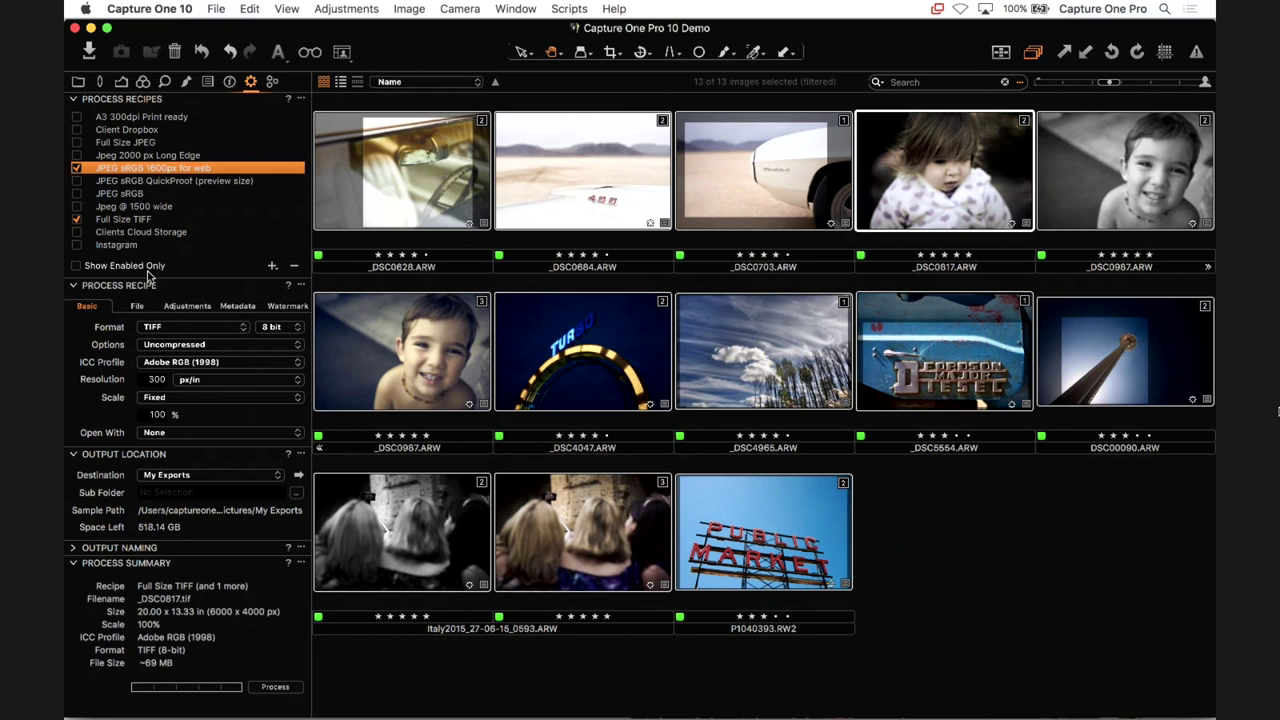
{"action": "left_click", "coordinate": [128, 219]}
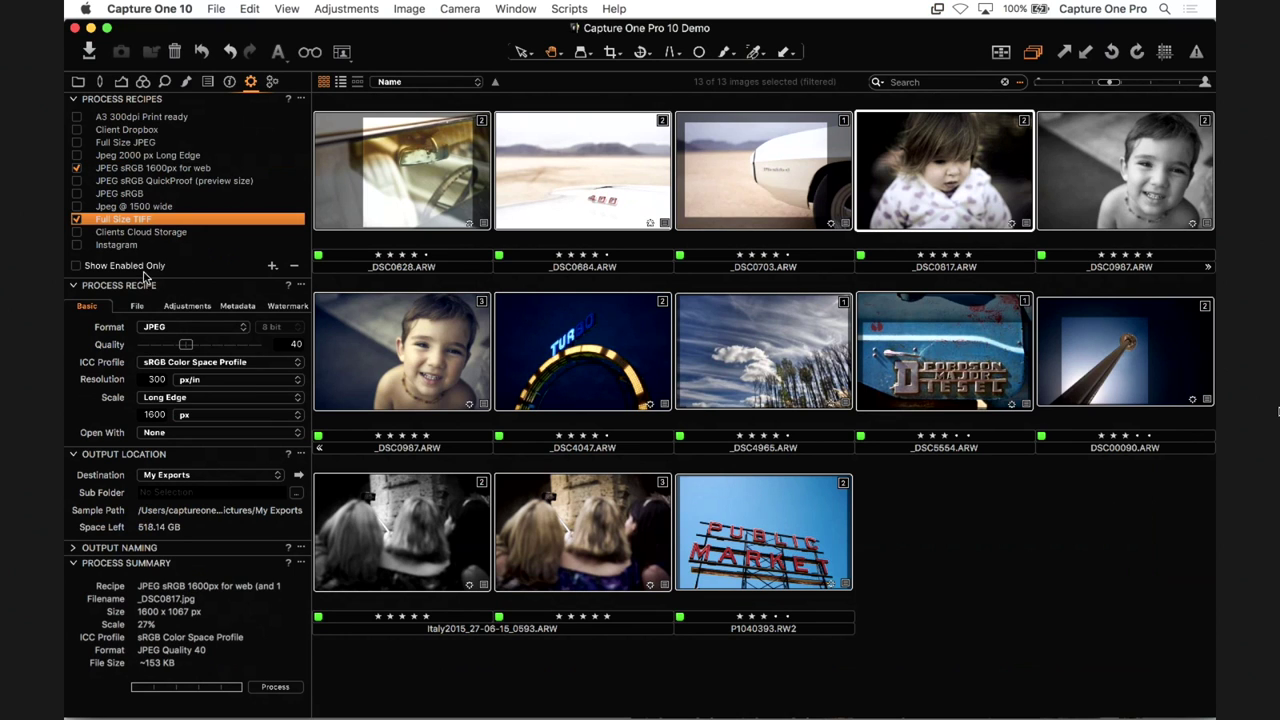
{"action": "left_click", "coordinate": [143, 170]}
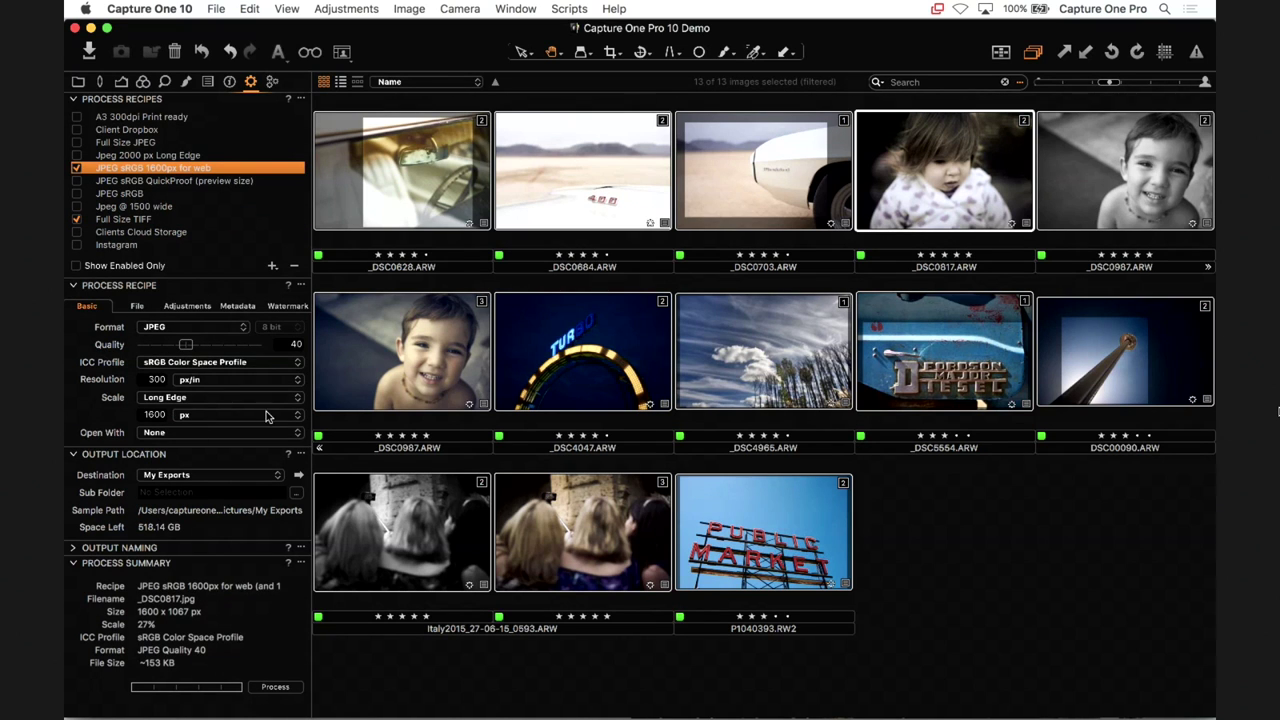
{"action": "left_click", "coordinate": [141, 220]}
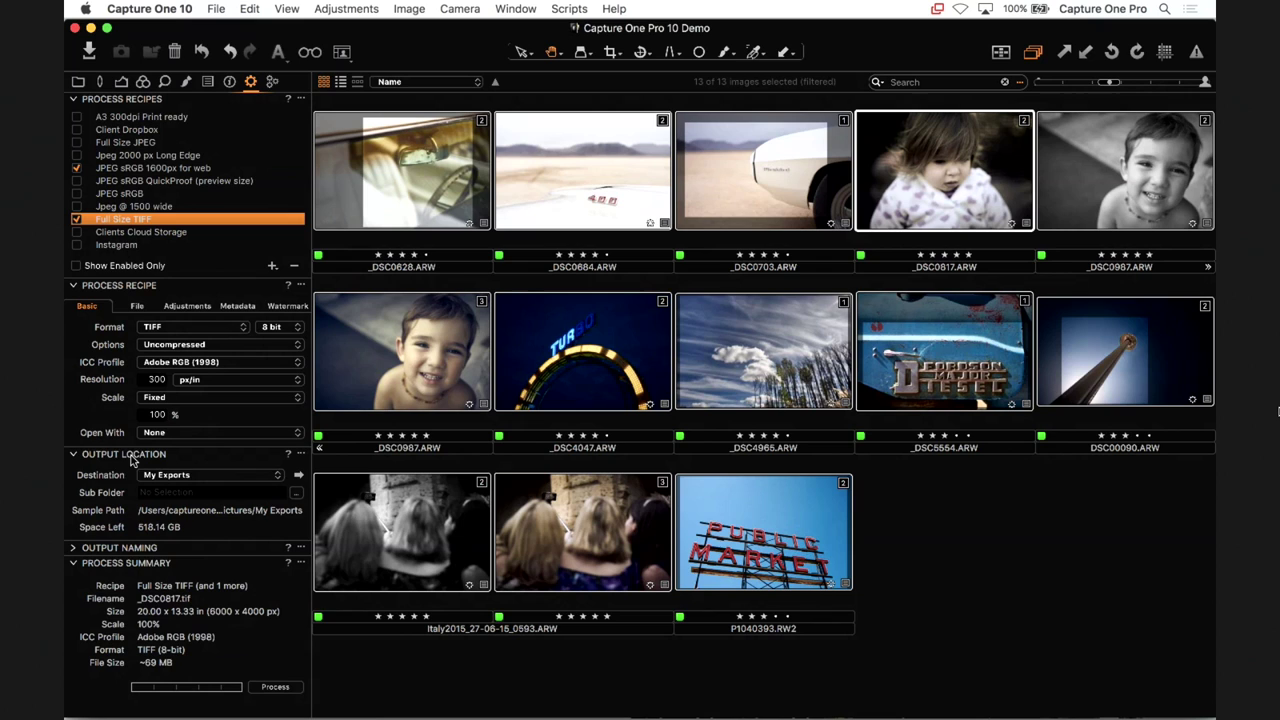
- Delete the Full Size TIFF and JPEG sRGB 1600px for web folders from My Exports in Finder, and reselect all images in Capture One
{"action": "left_click", "coordinate": [299, 476]}
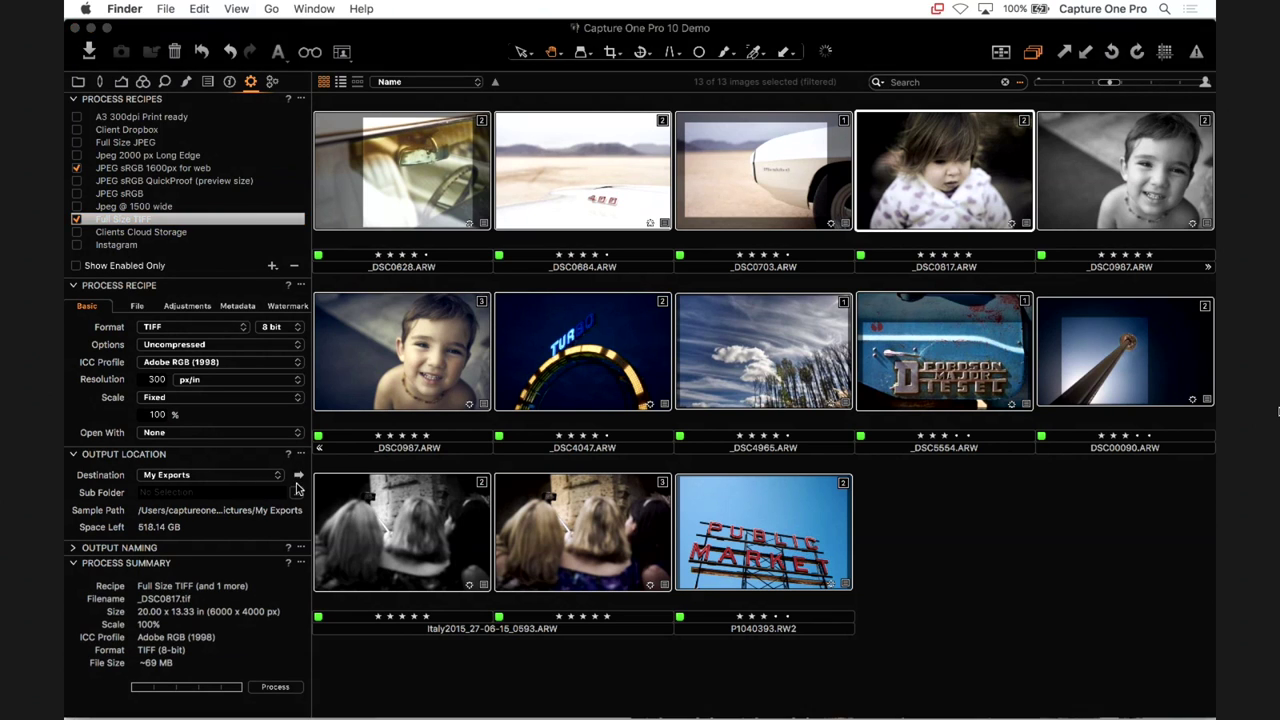
{"action": "left_click_drag", "start_coordinate": [687, 279], "coordinate": [687, 164]}
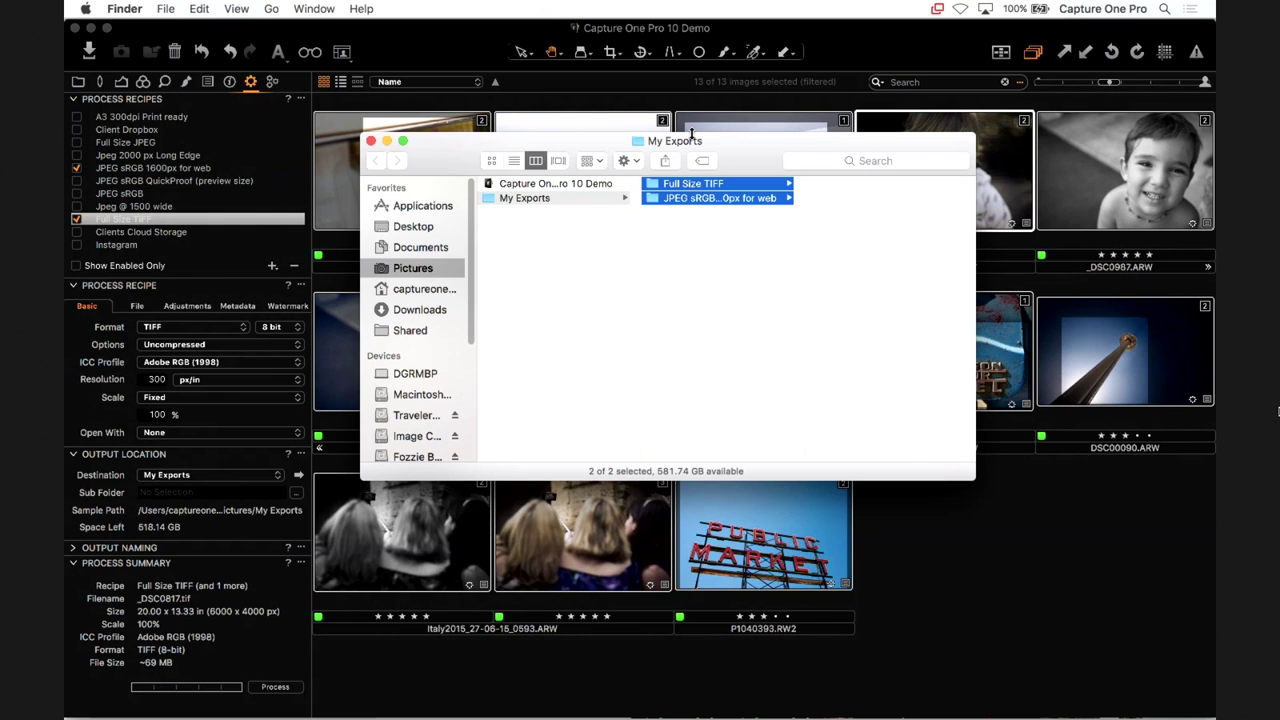
{"action": "key", "text": "super+BackSpace"}
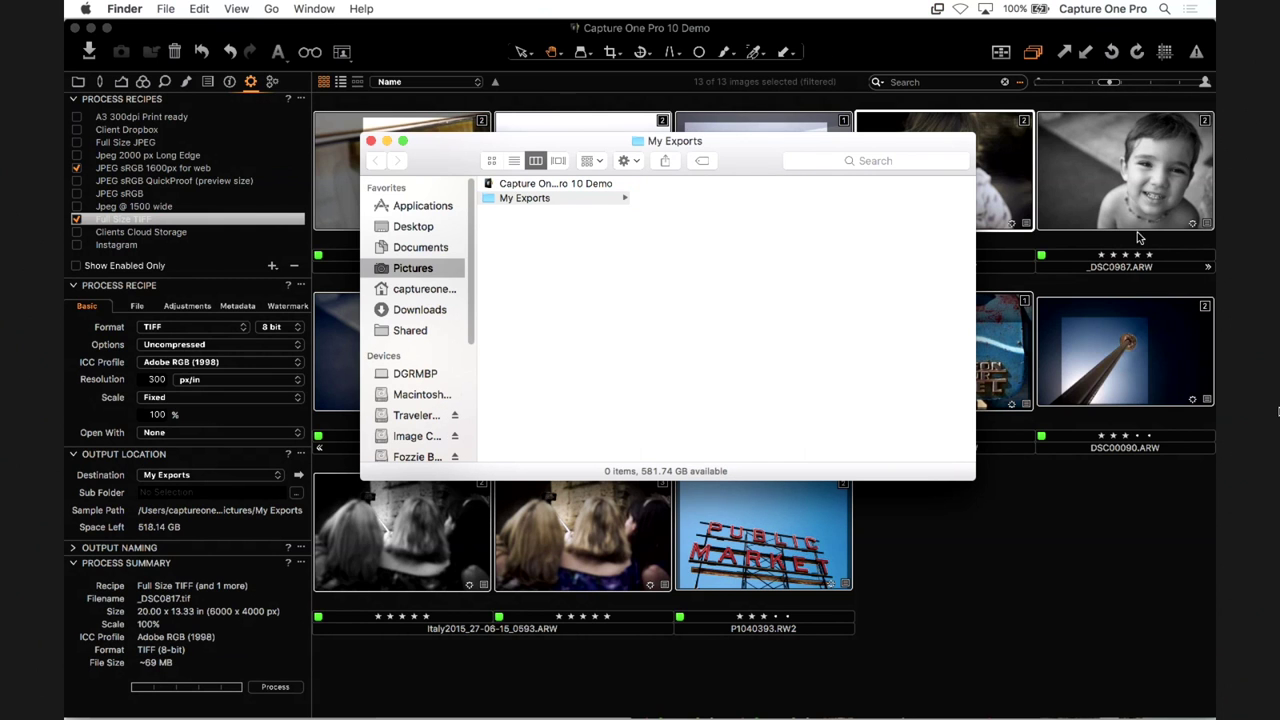
{"action": "left_click", "coordinate": [990, 548]}
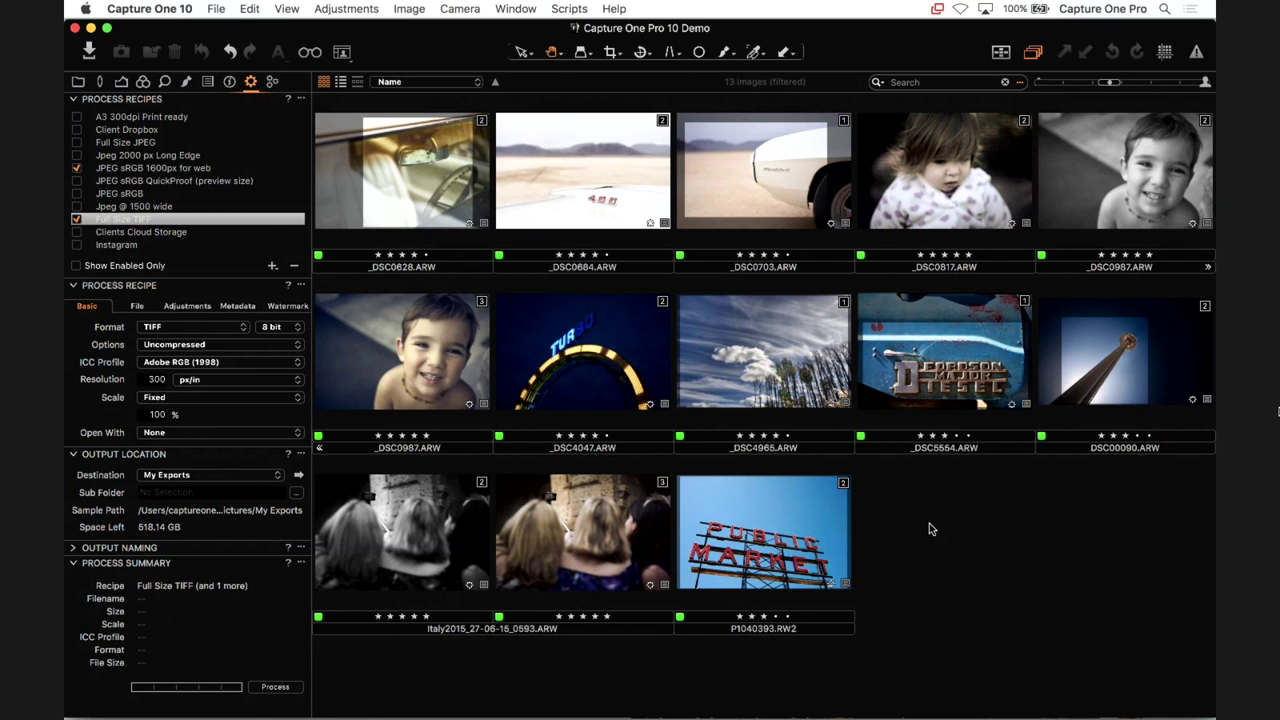
{"action": "key", "text": "super+a"}
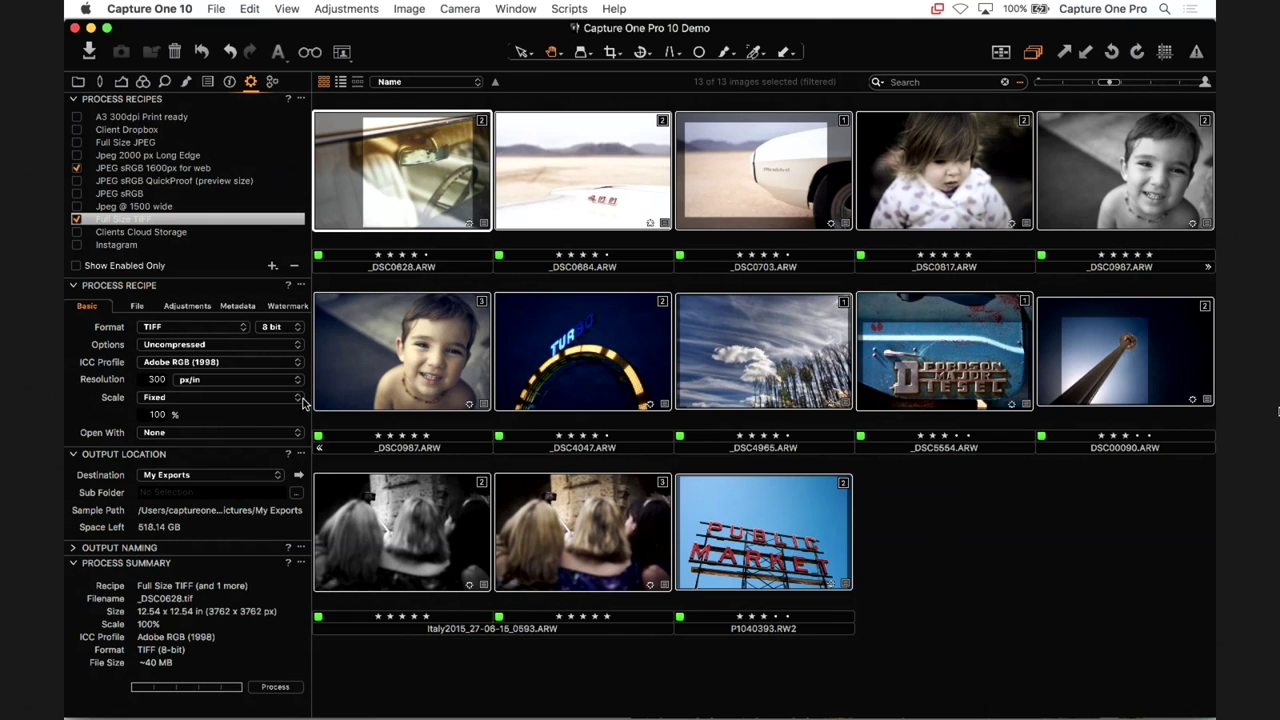
- Set the output location's sub folder to the Recipe Name token
{"action": "left_click", "coordinate": [190, 494]}
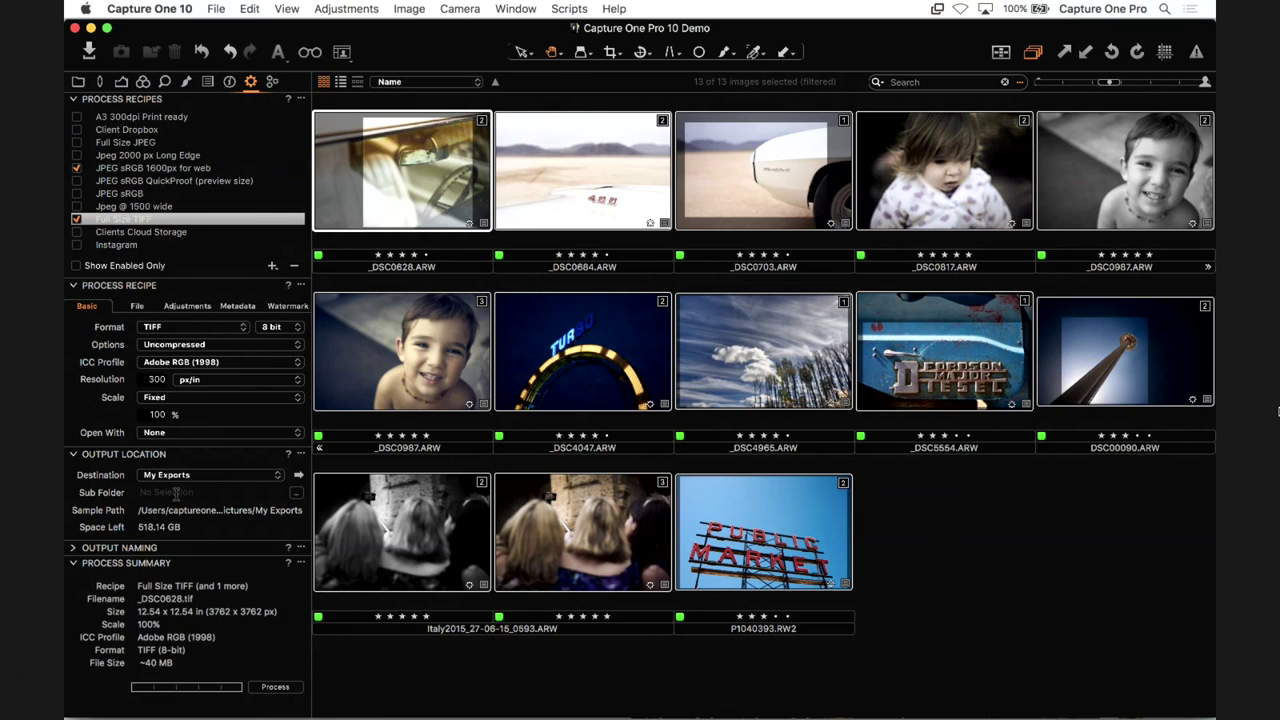
{"action": "type", "text": "rec"}
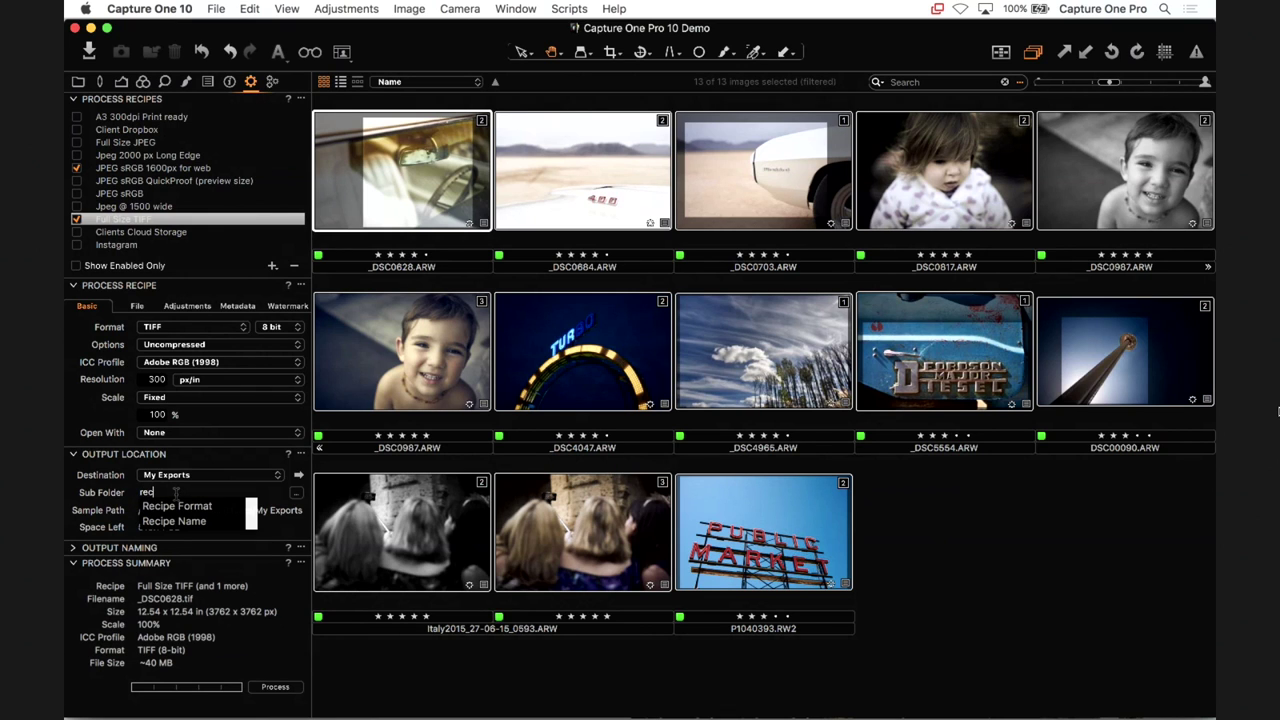
{"action": "key", "text": "Down"}
{"action": "key", "text": "Down"}
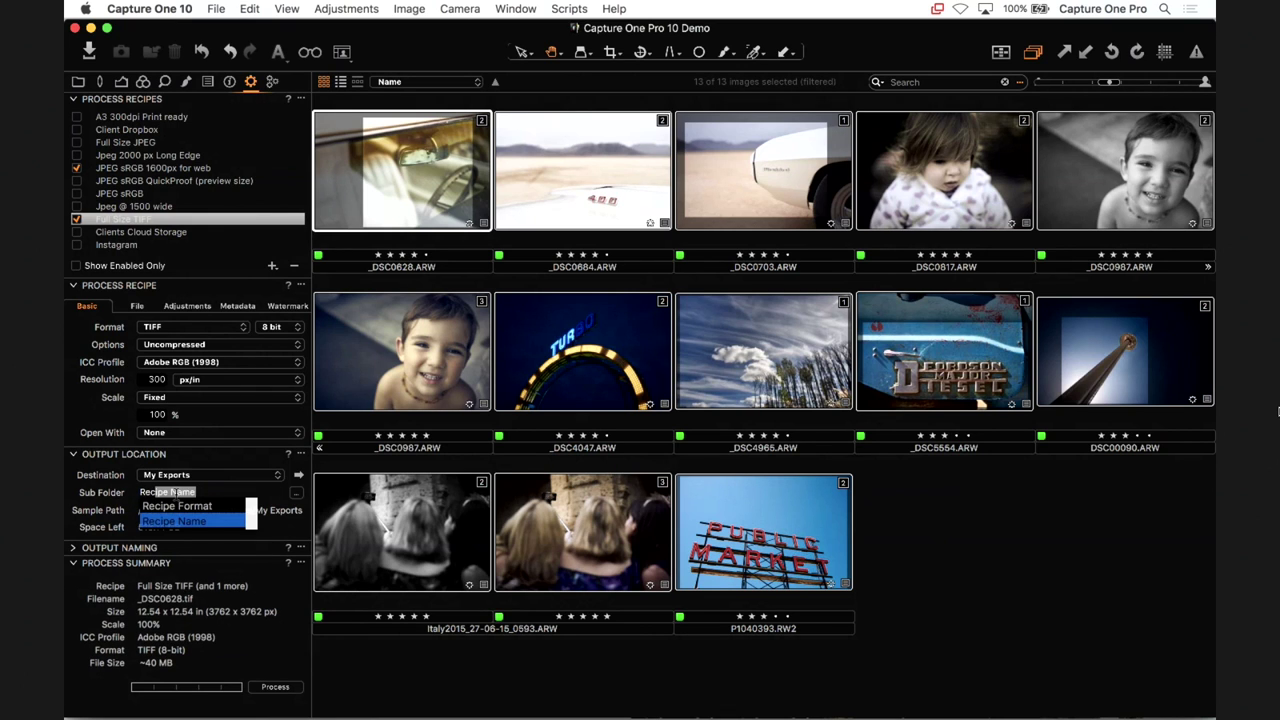
{"action": "key", "text": "Return"}
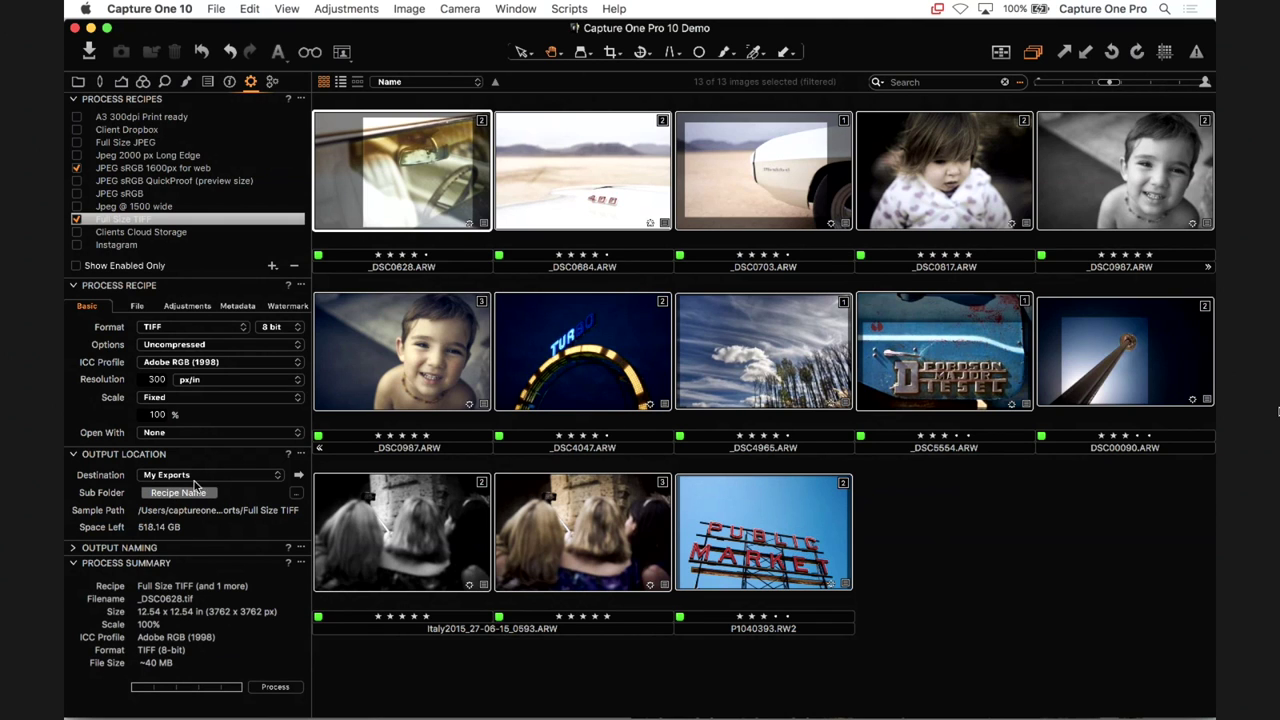
- Browse the full list of available sub folder tokens for the output location and dismiss it without changes
{"action": "left_click", "coordinate": [298, 494]}
{"action": "scroll", "coordinate": [680, 300], "scroll_direction": "down", "scroll_amount": 5}
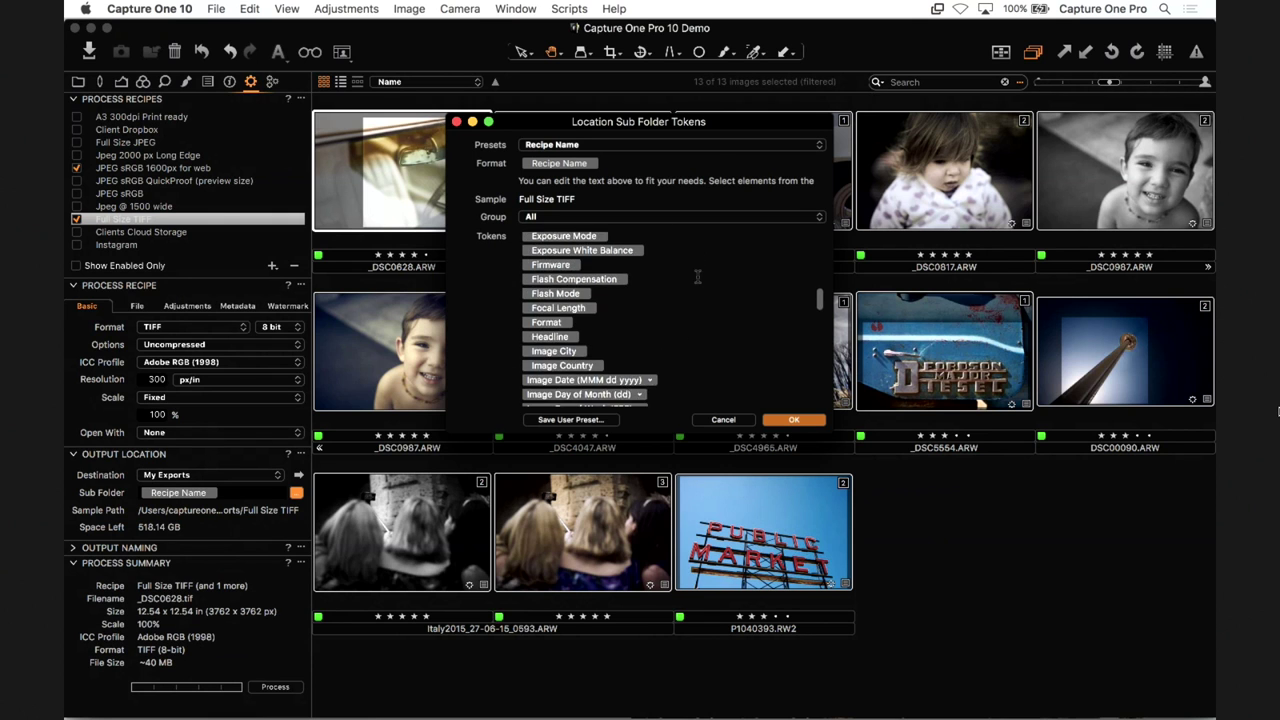
{"action": "scroll", "coordinate": [697, 276], "scroll_direction": "down", "scroll_amount": 10}
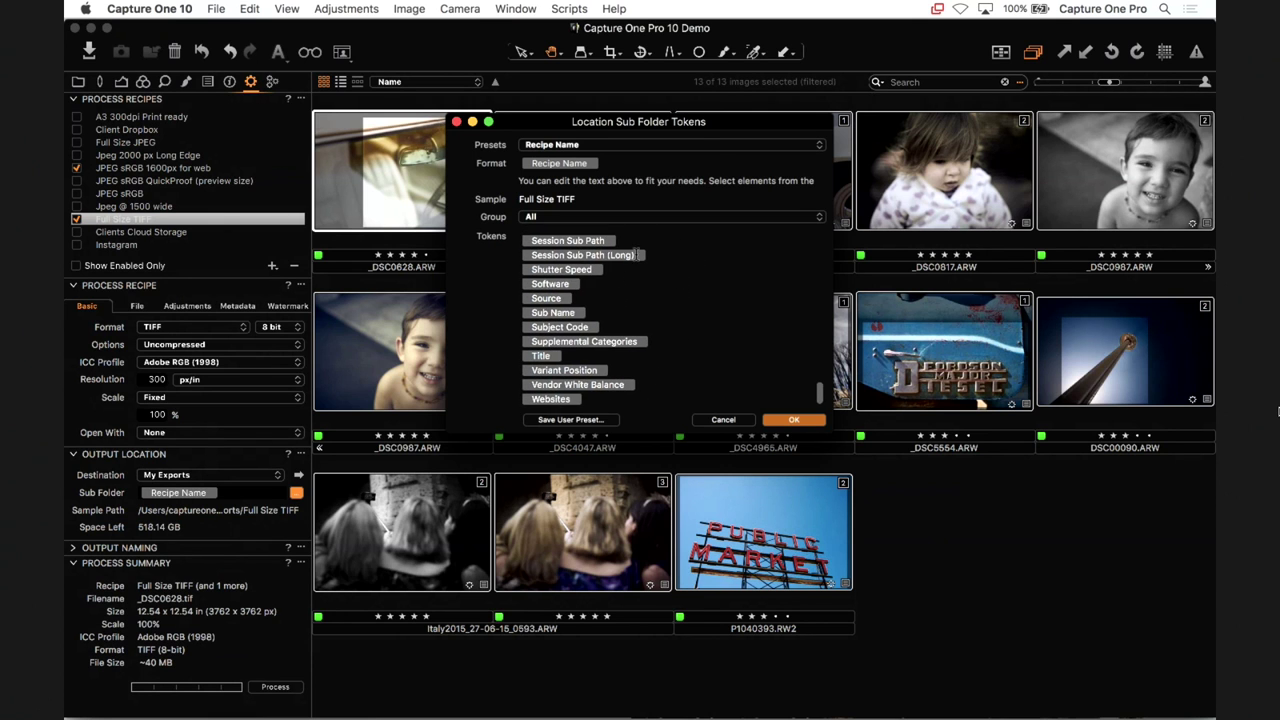
{"action": "scroll", "coordinate": [637, 254], "scroll_direction": "up", "scroll_amount": 15}
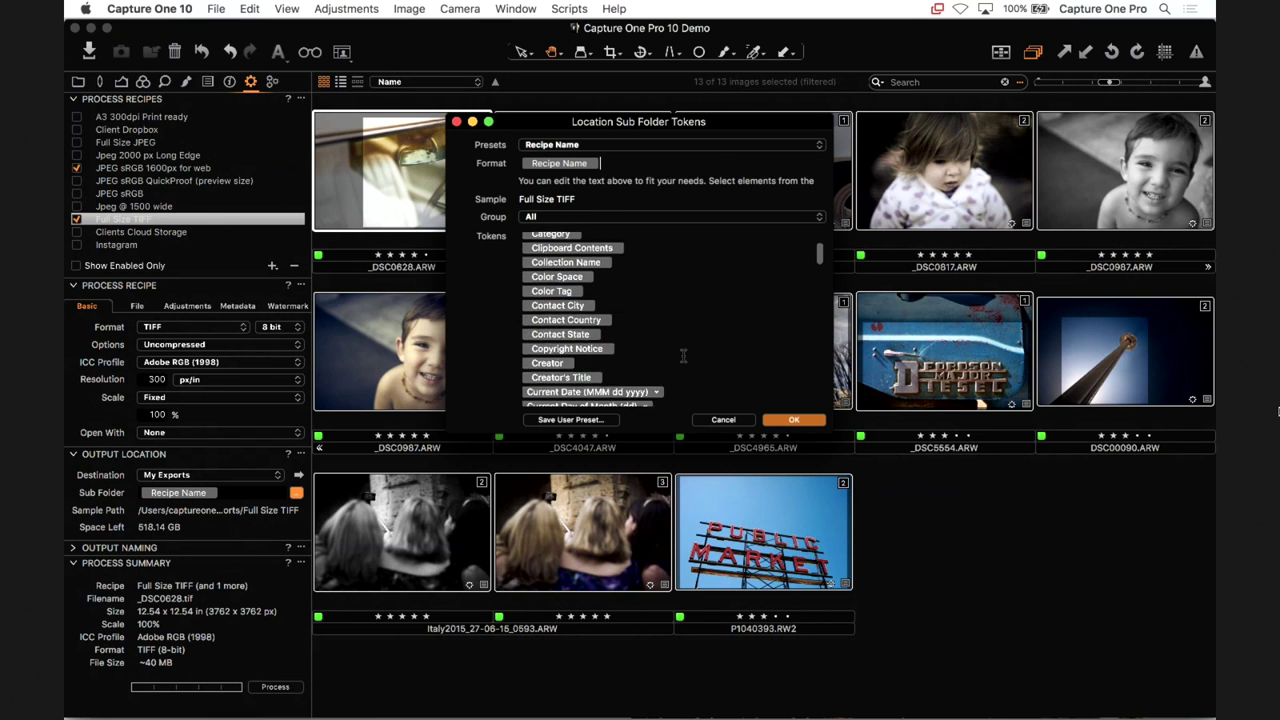
{"action": "scroll", "coordinate": [683, 355], "scroll_direction": "up", "scroll_amount": 3}
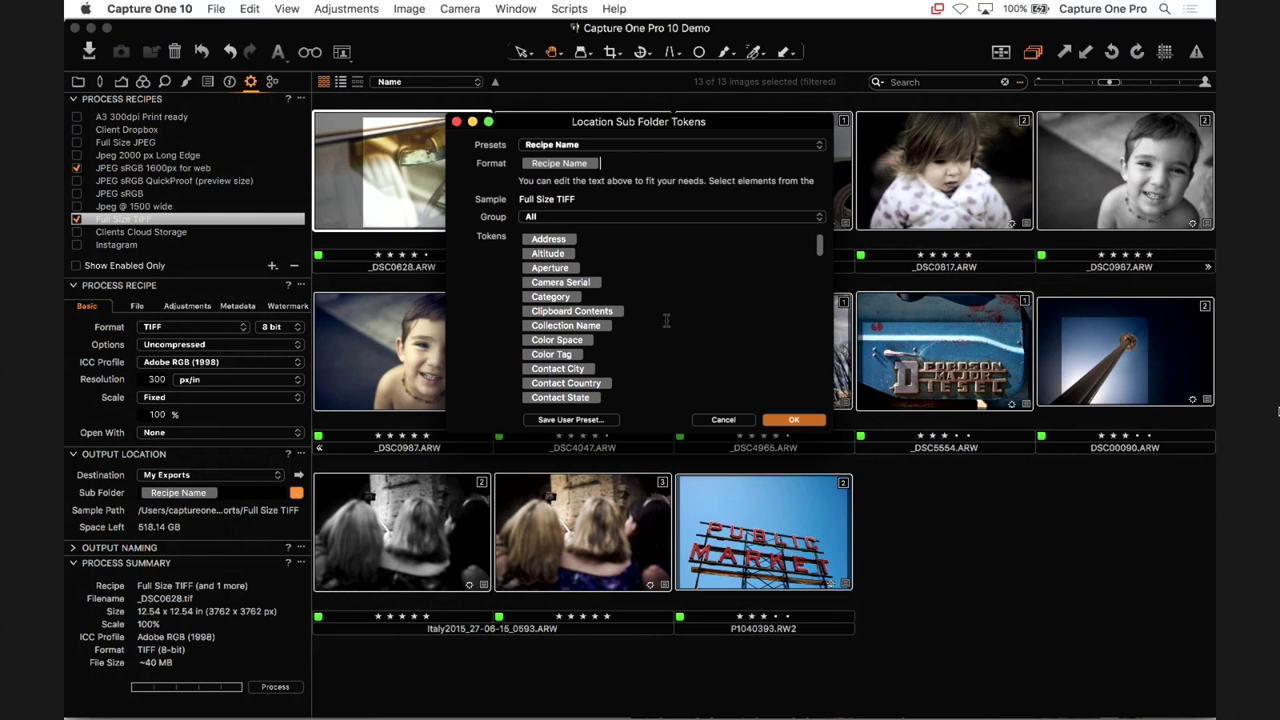
{"action": "left_click", "coordinate": [724, 421]}
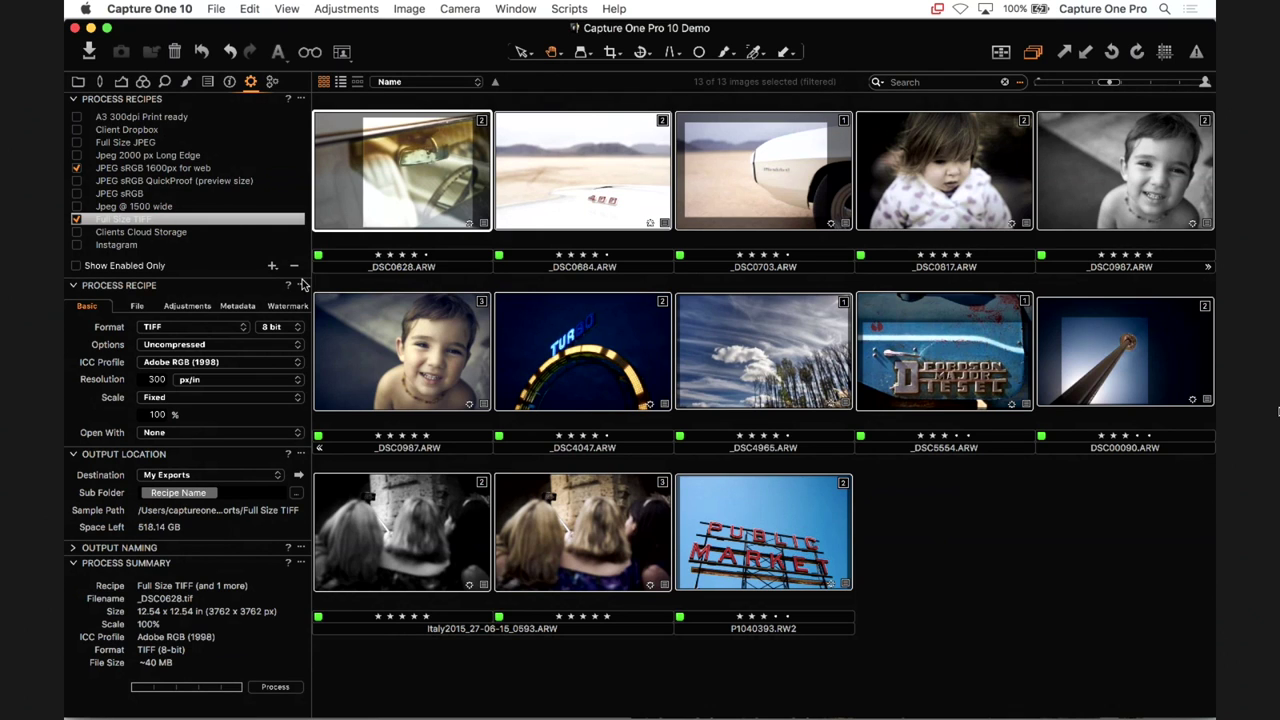
- Process the selected images with both enabled recipes and show the My Exports destination in Finder
{"action": "left_click", "coordinate": [286, 687]}
{"action": "left_click", "coordinate": [298, 476]}
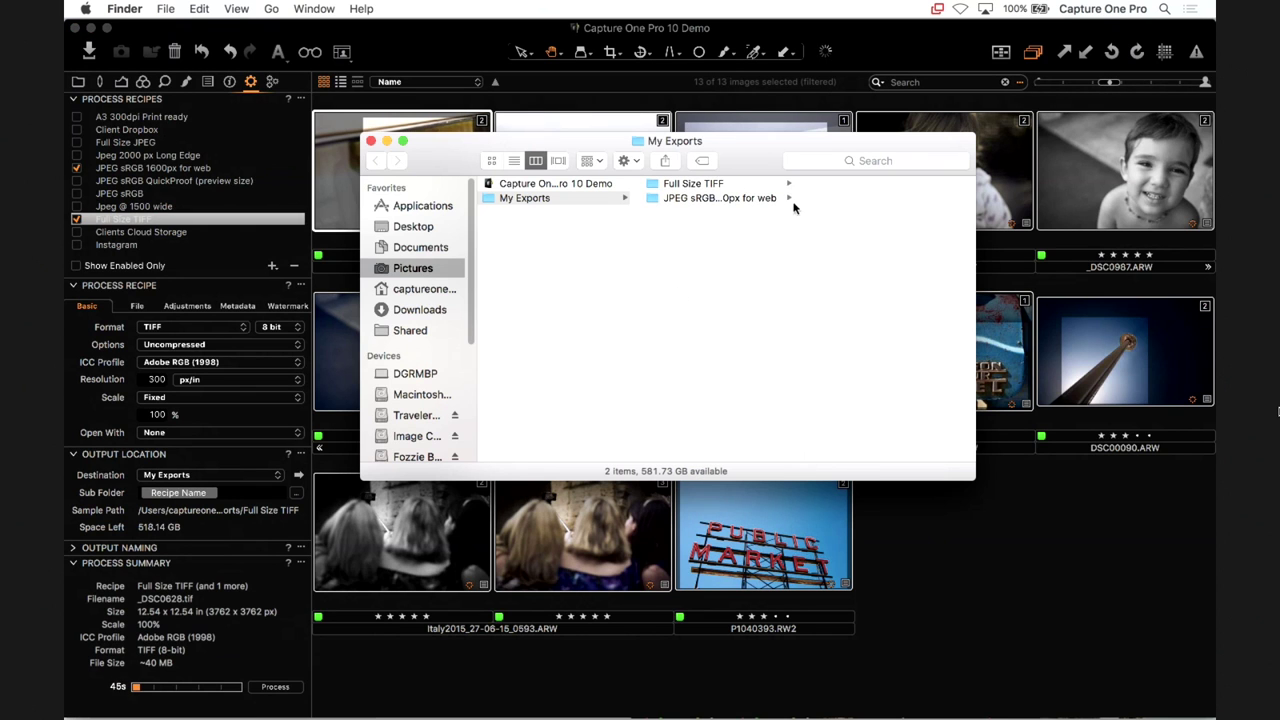
- Compare the exported files in the Full Size TIFF and JPEG sRGB 1600px for web folders, and preview _DSC0628.tif
{"action": "left_click", "coordinate": [722, 186]}
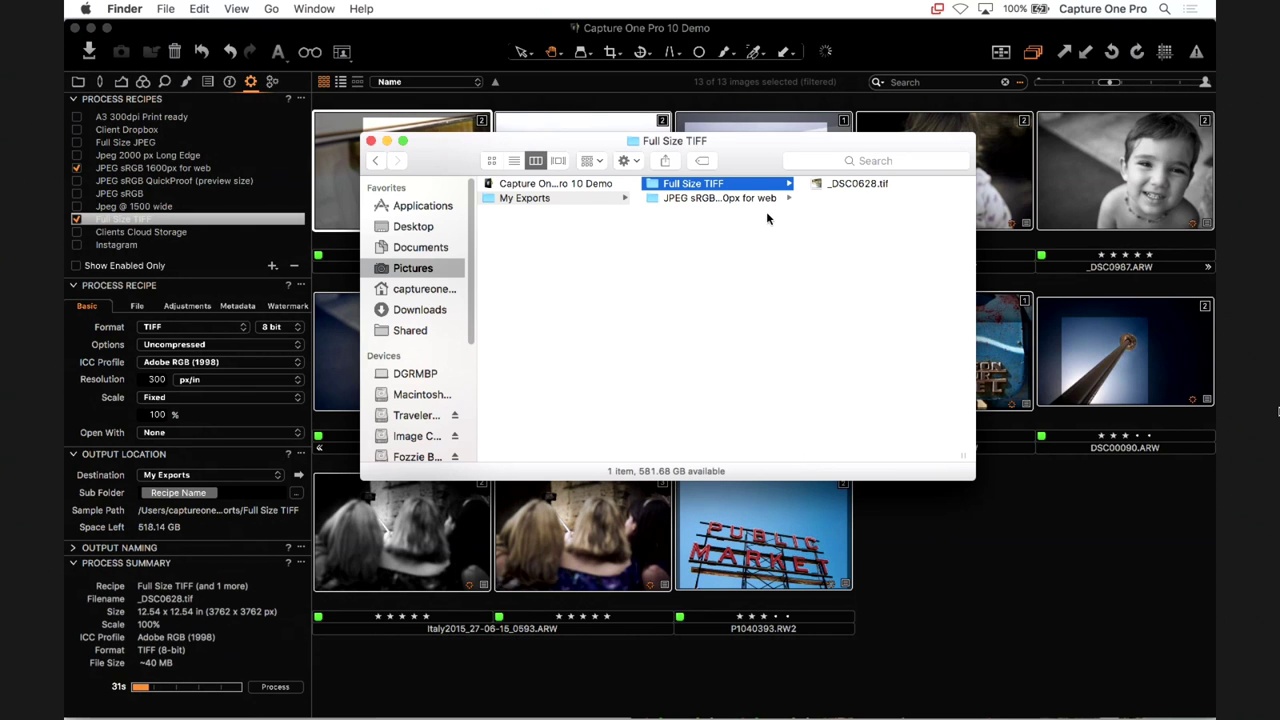
{"action": "key", "text": "Down"}
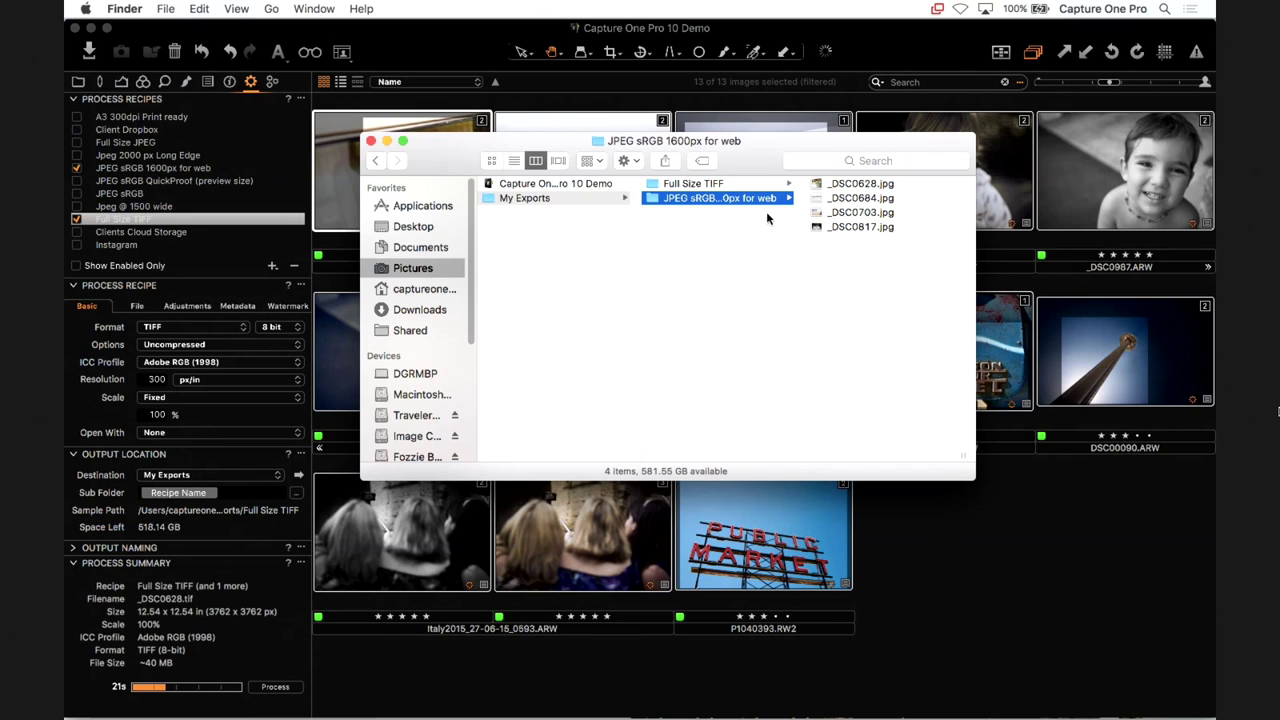
{"action": "key", "text": "Up"}
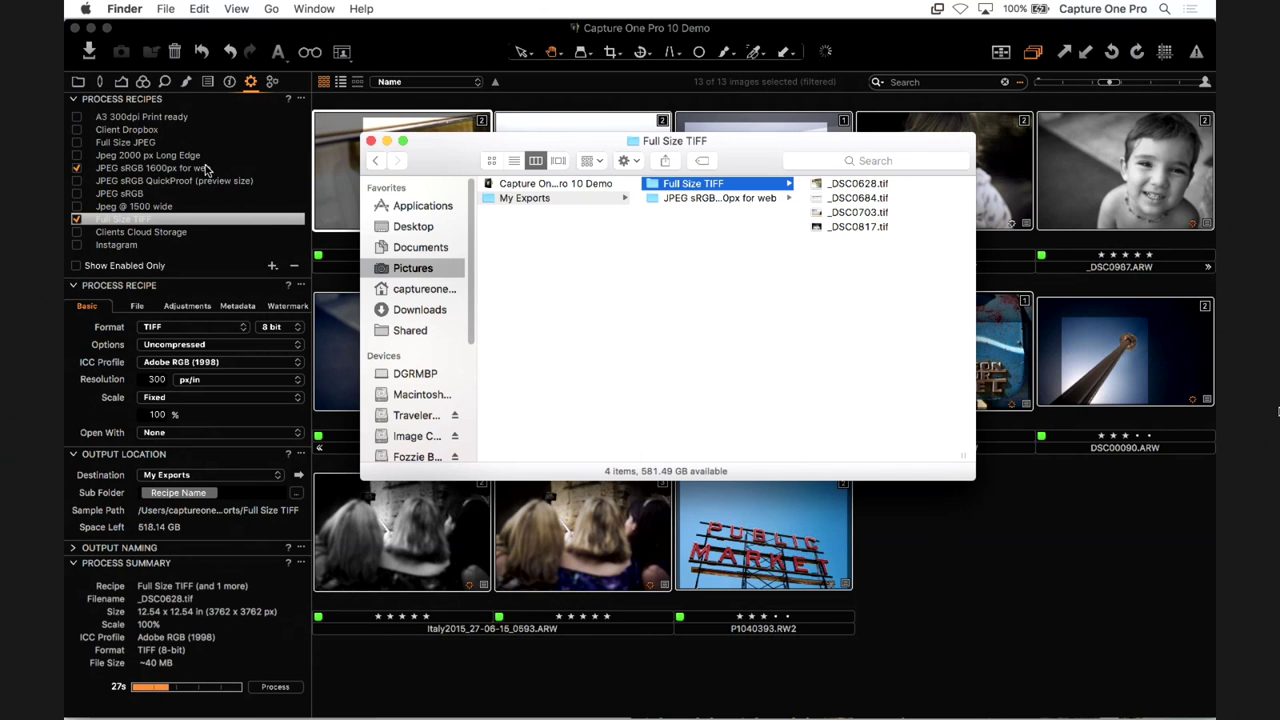
{"action": "key", "text": "Down"}
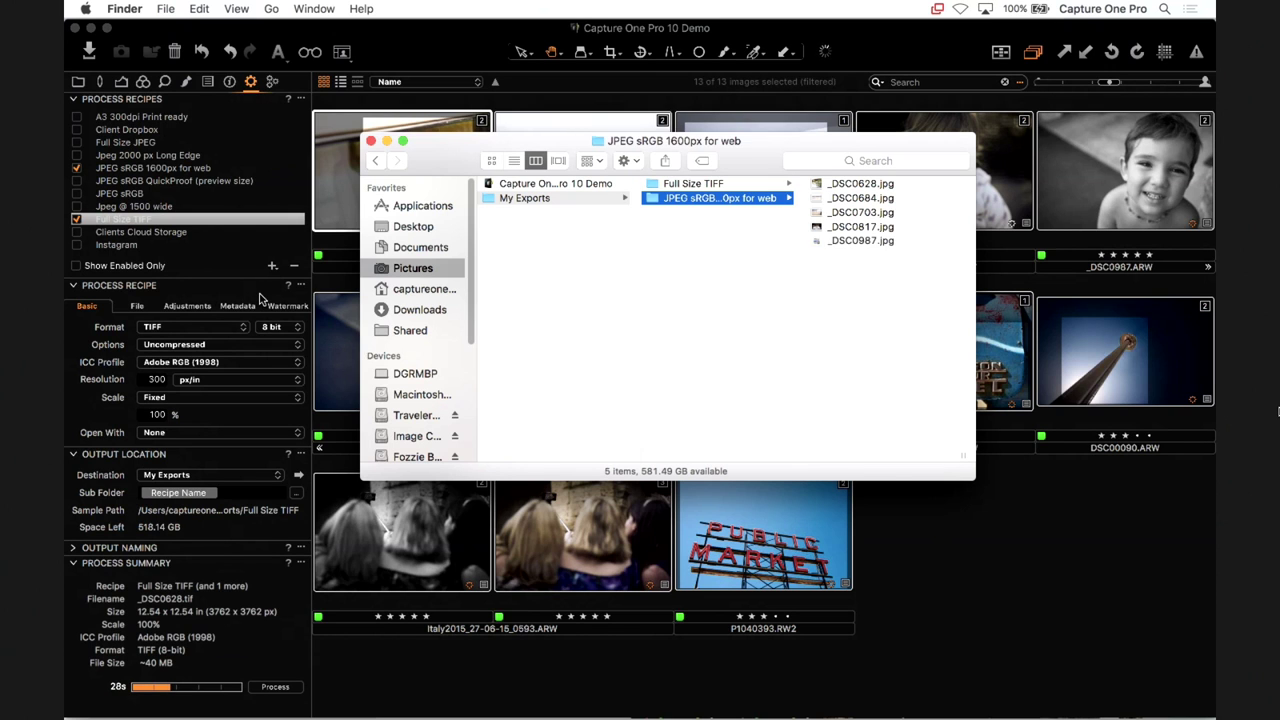
{"action": "key", "text": "Up"}
{"action": "key", "text": "Down"}
{"action": "key", "text": "Up"}
{"action": "key", "text": "Down"}
{"action": "key", "text": "Up"}
{"action": "key", "text": "Right"}
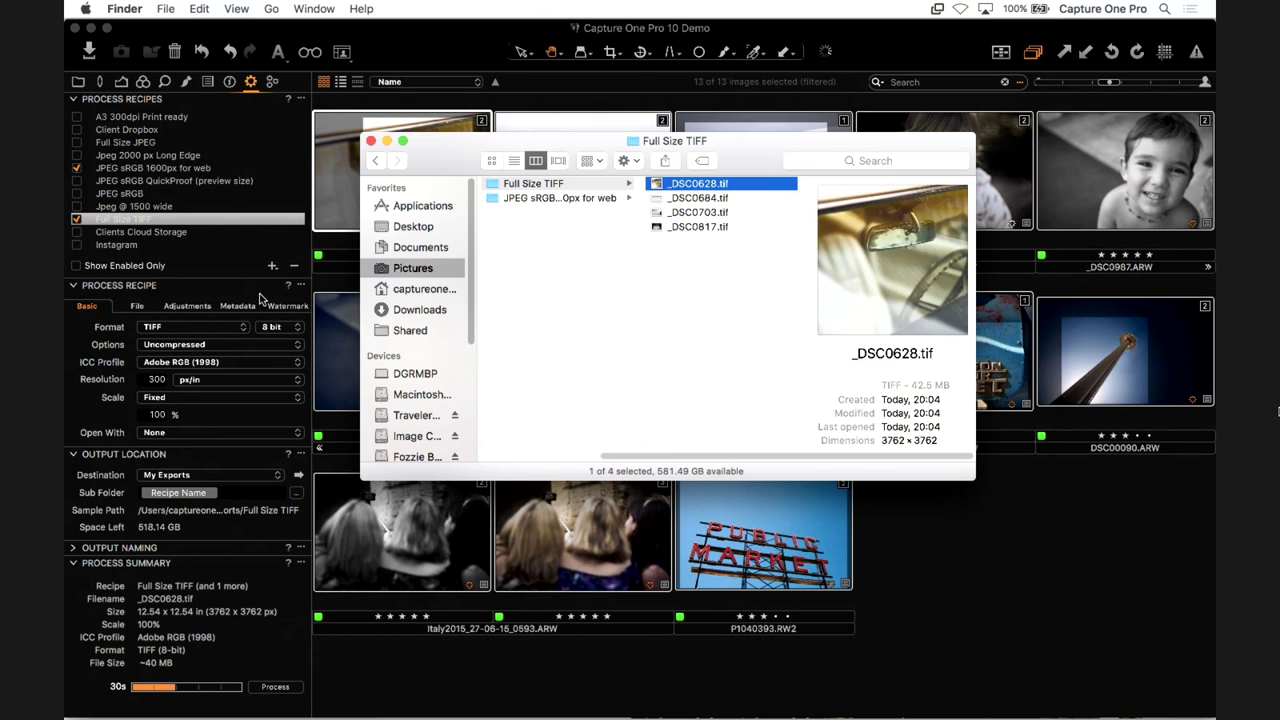
{"action": "key", "text": "Left"}
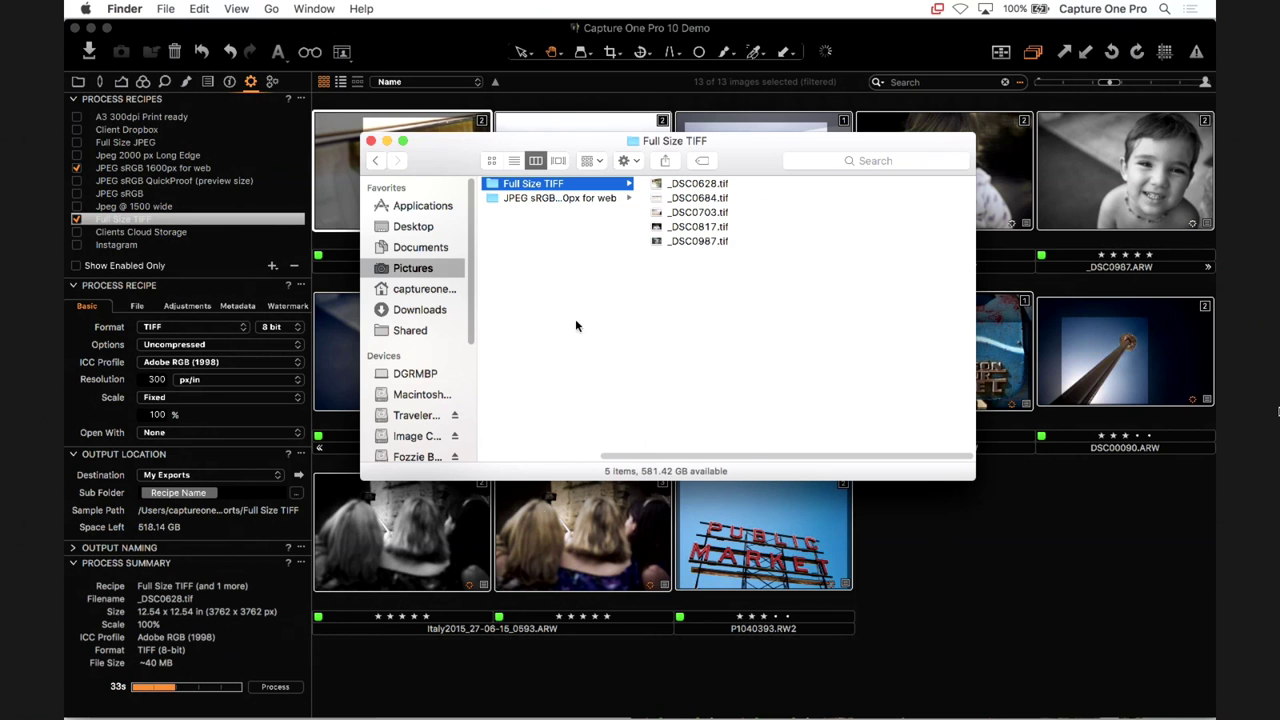
- Return to Capture One, reselect all images and extend the sub folder to Recipe Name/Rating using the Rating token
{"action": "left_click", "coordinate": [422, 684]}
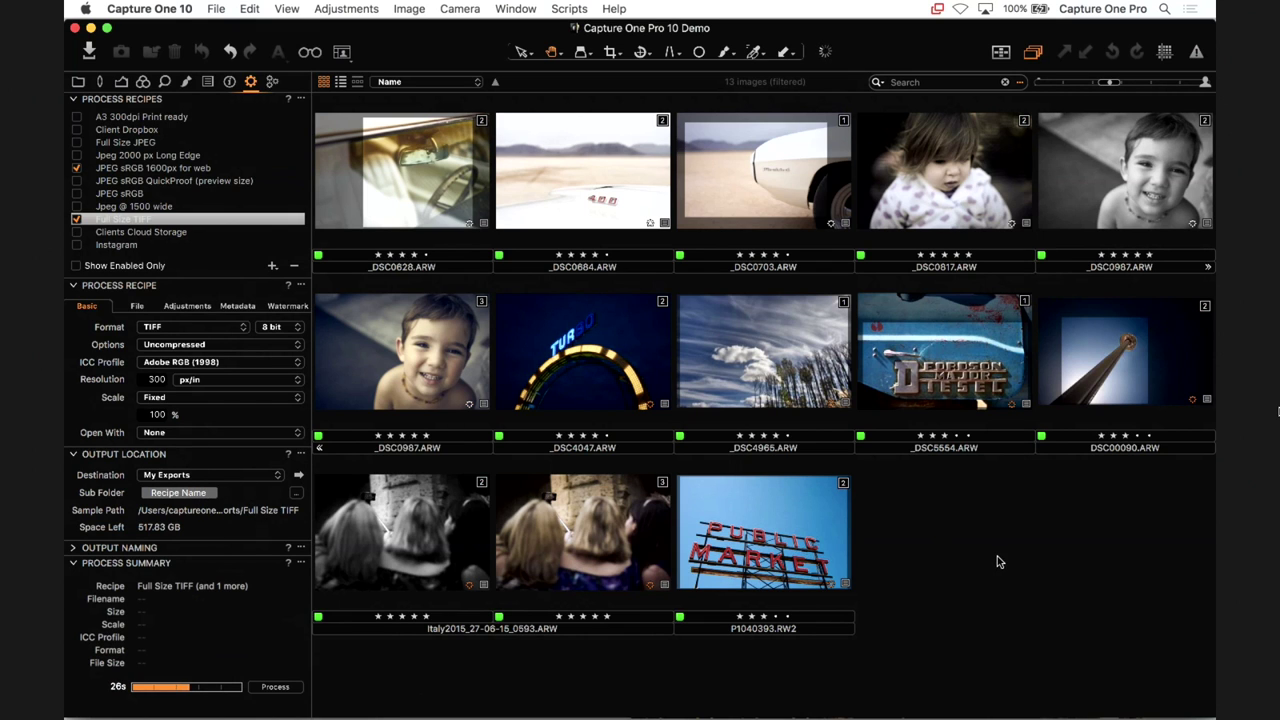
{"action": "key", "text": "super+a"}
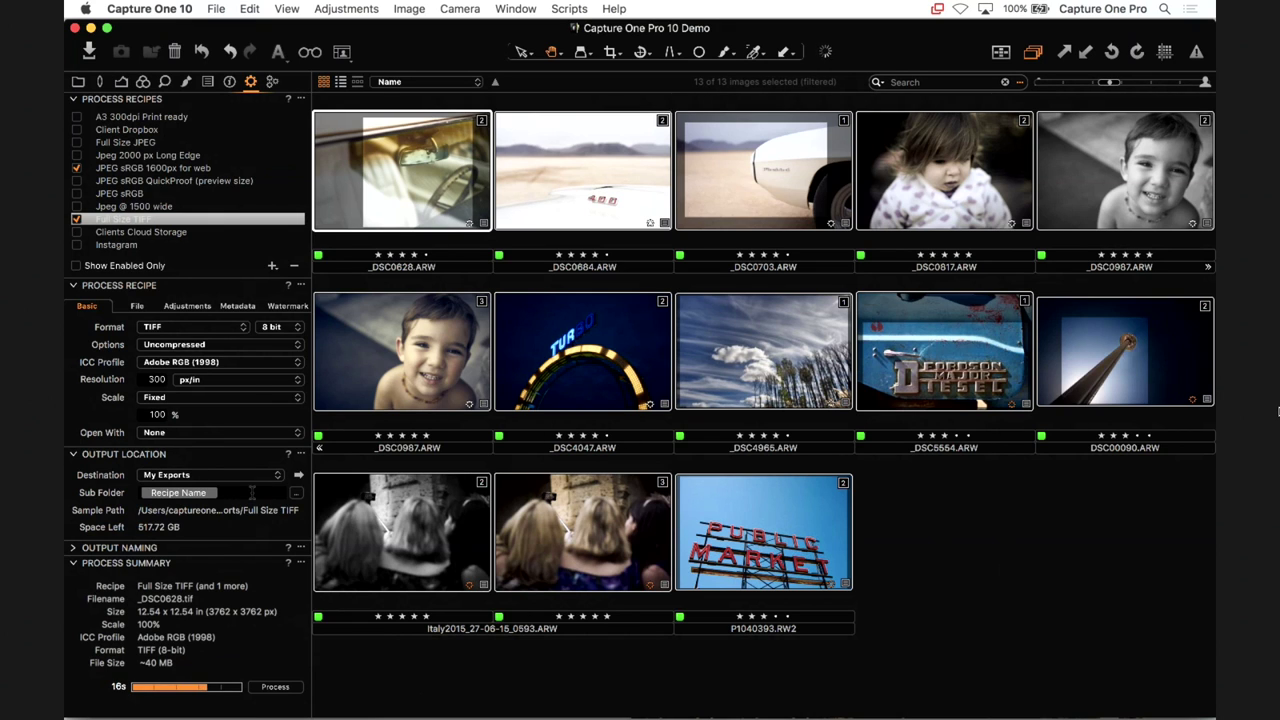
{"action": "left_click", "coordinate": [234, 480]}
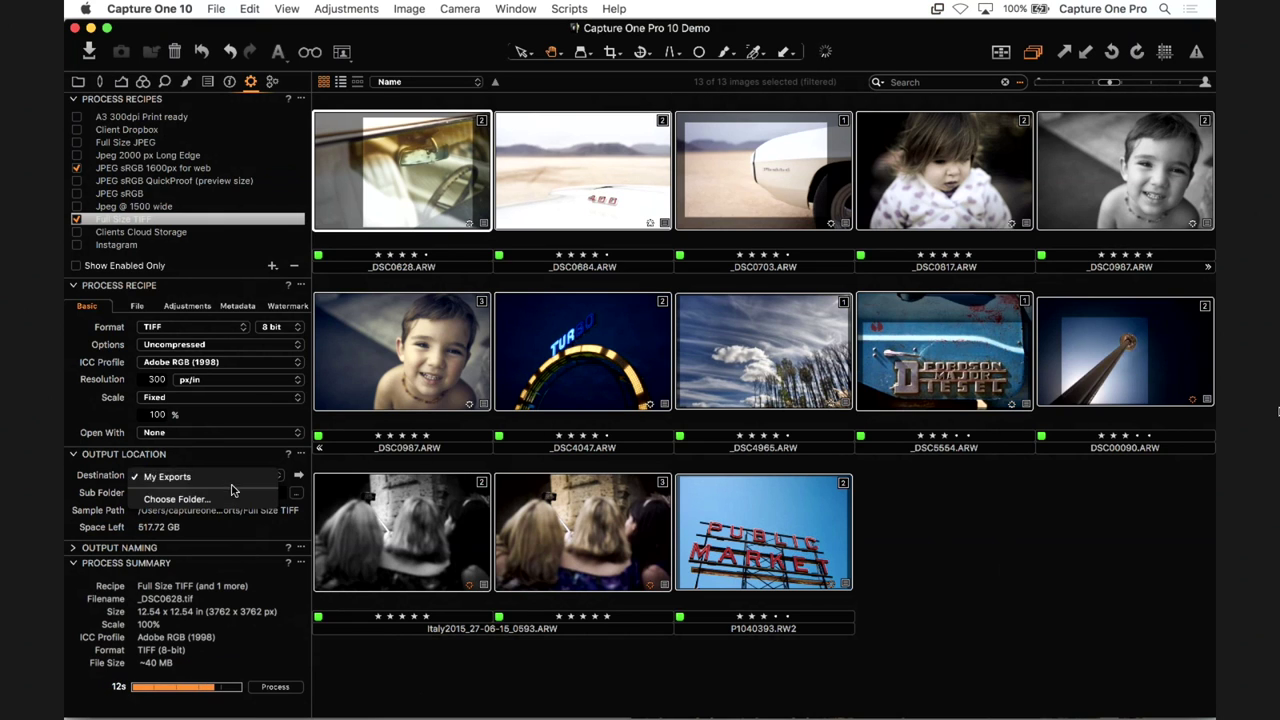
{"action": "left_click", "coordinate": [231, 477]}
{"action": "left_click", "coordinate": [231, 492]}
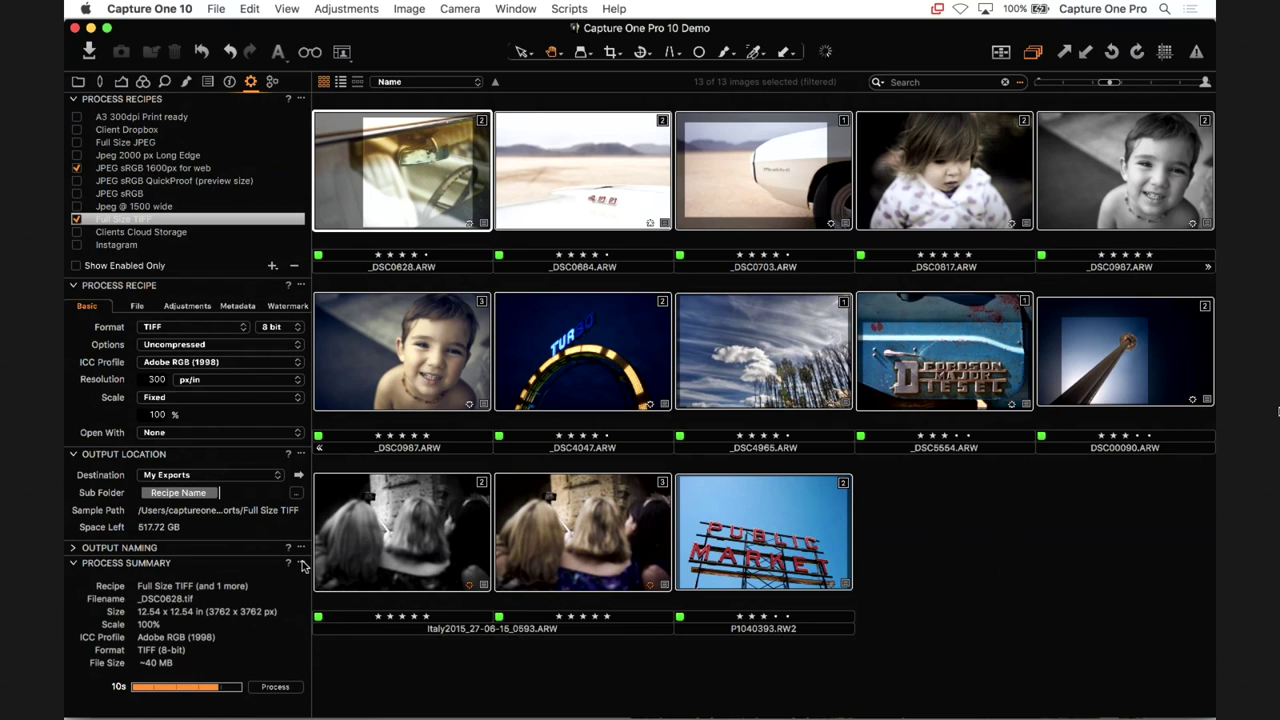
{"action": "type", "text": "/rat"}
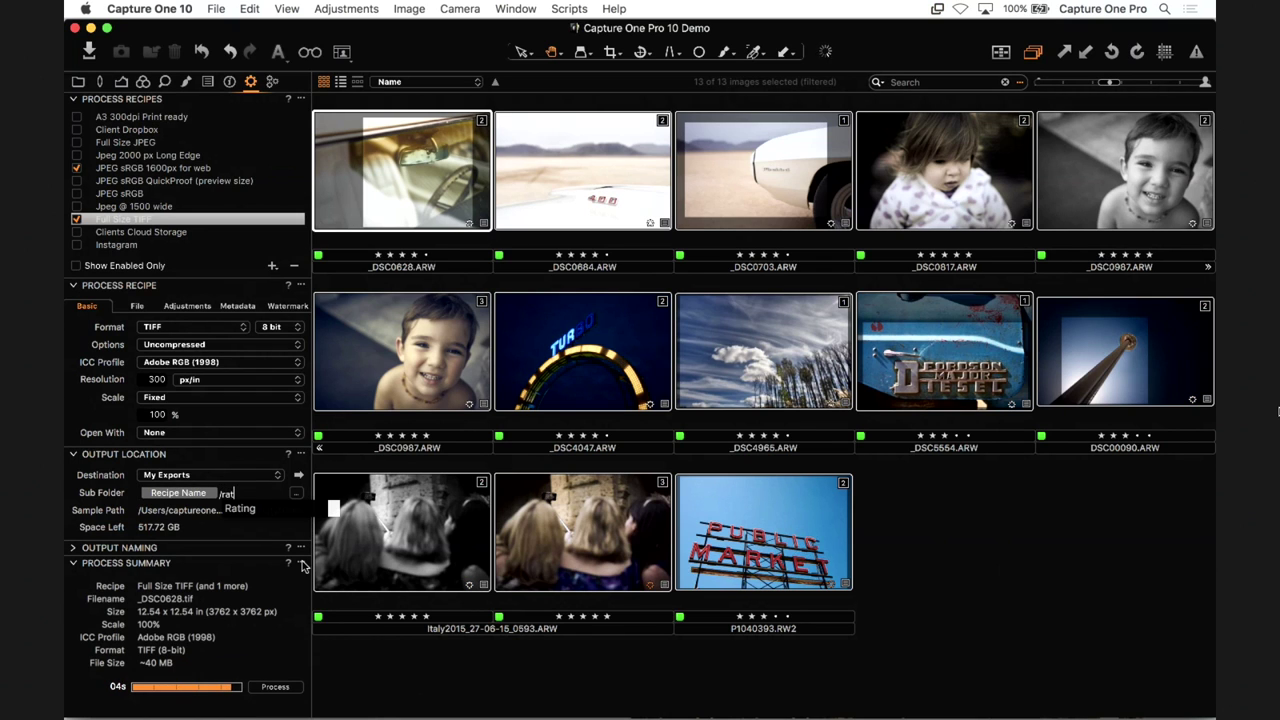
{"action": "key", "text": "Down"}
{"action": "key", "text": "Return"}
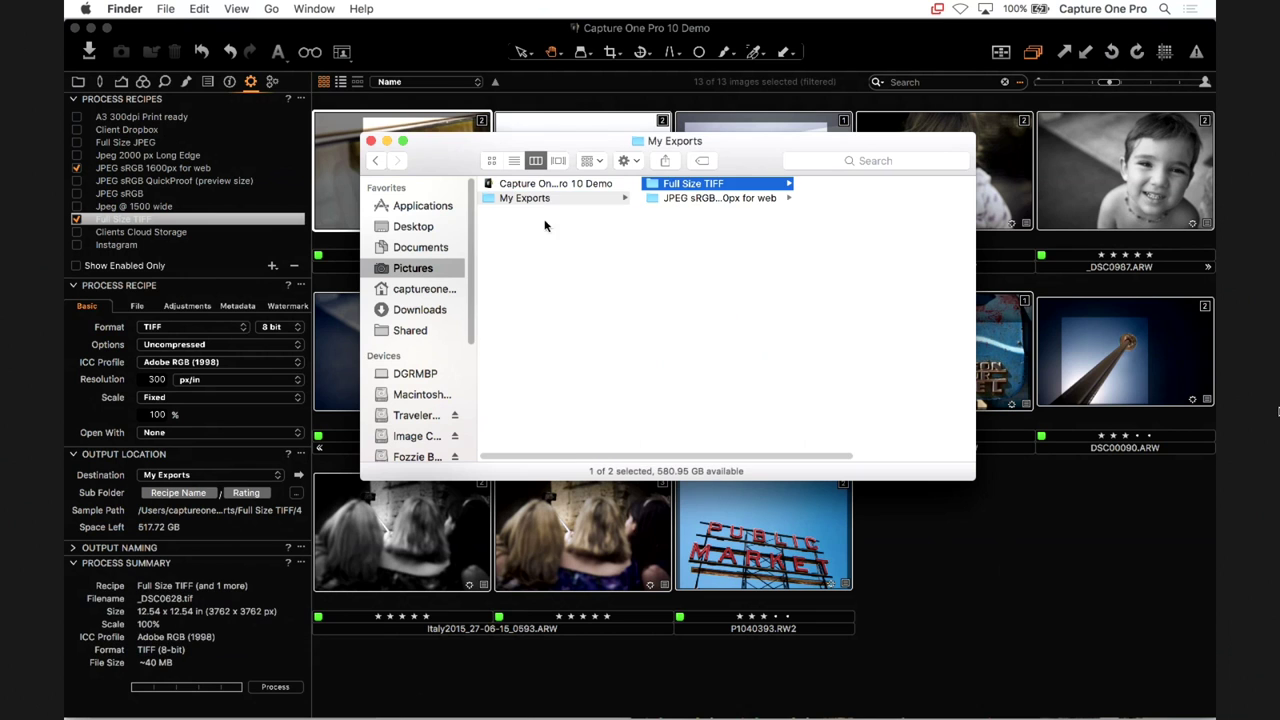
- Delete both exported recipe folders from My Exports in Finder and return to Capture One
{"action": "left_click_drag", "start_coordinate": [709, 251], "coordinate": [700, 175]}
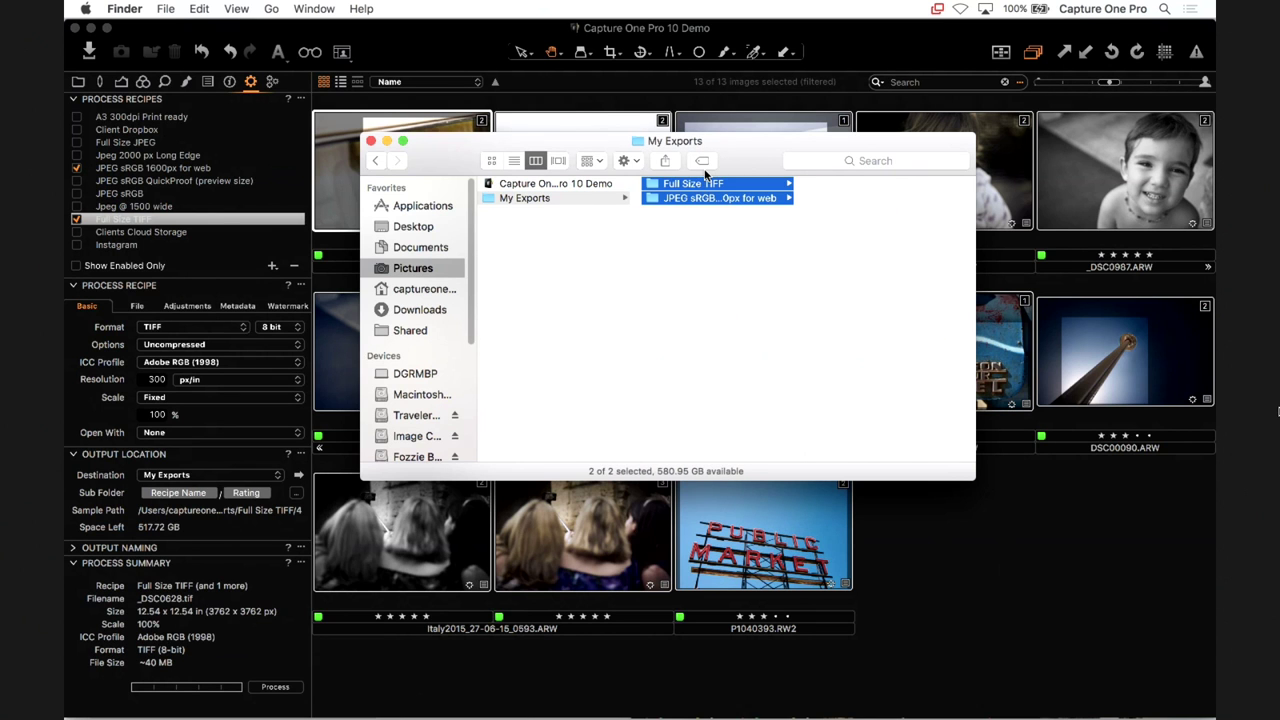
{"action": "key", "text": "super+BackSpace"}
{"action": "left_click", "coordinate": [470, 668]}
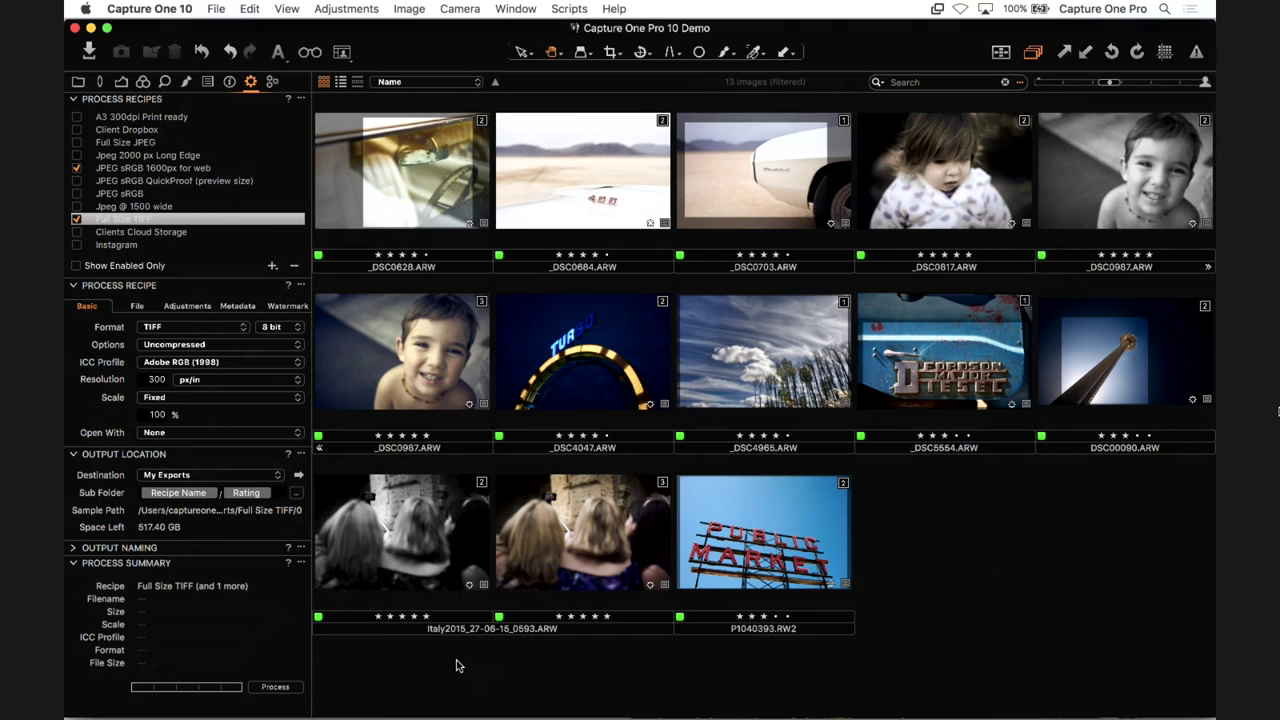
- Select all images in the collection and process them with the two enabled recipes
{"action": "left_click", "coordinate": [279, 687]}
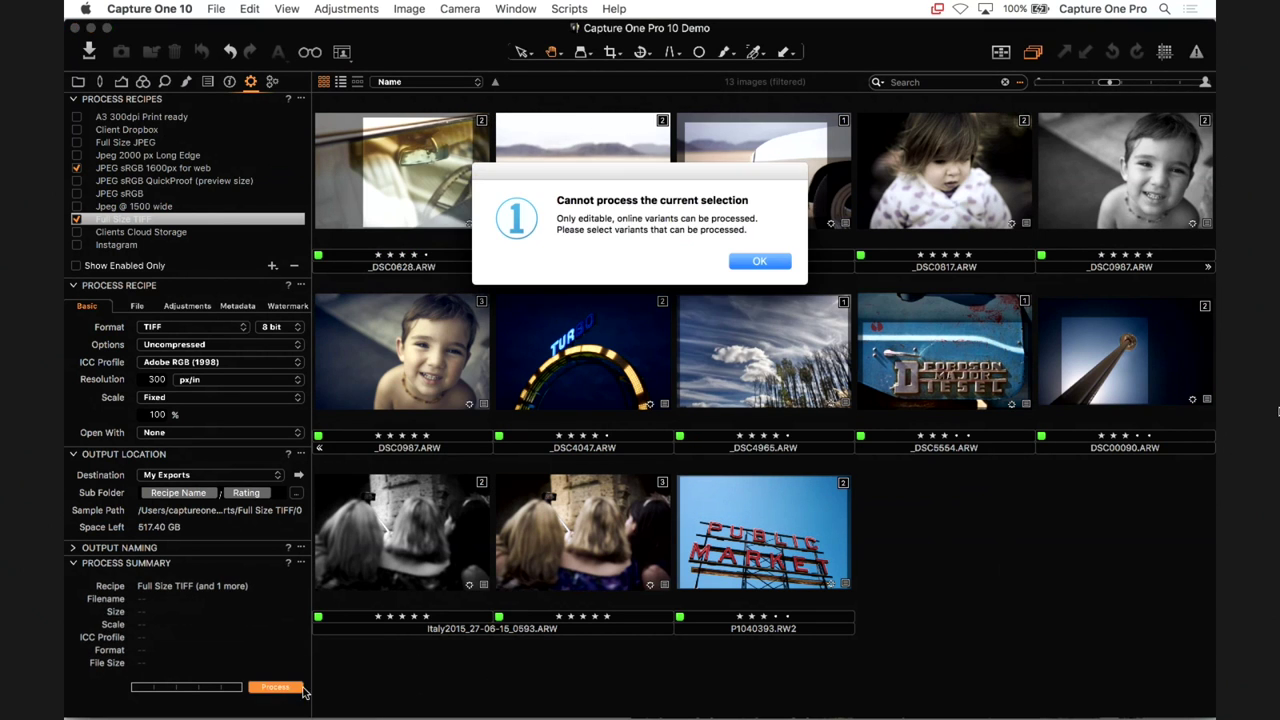
{"action": "left_click", "coordinate": [758, 262]}
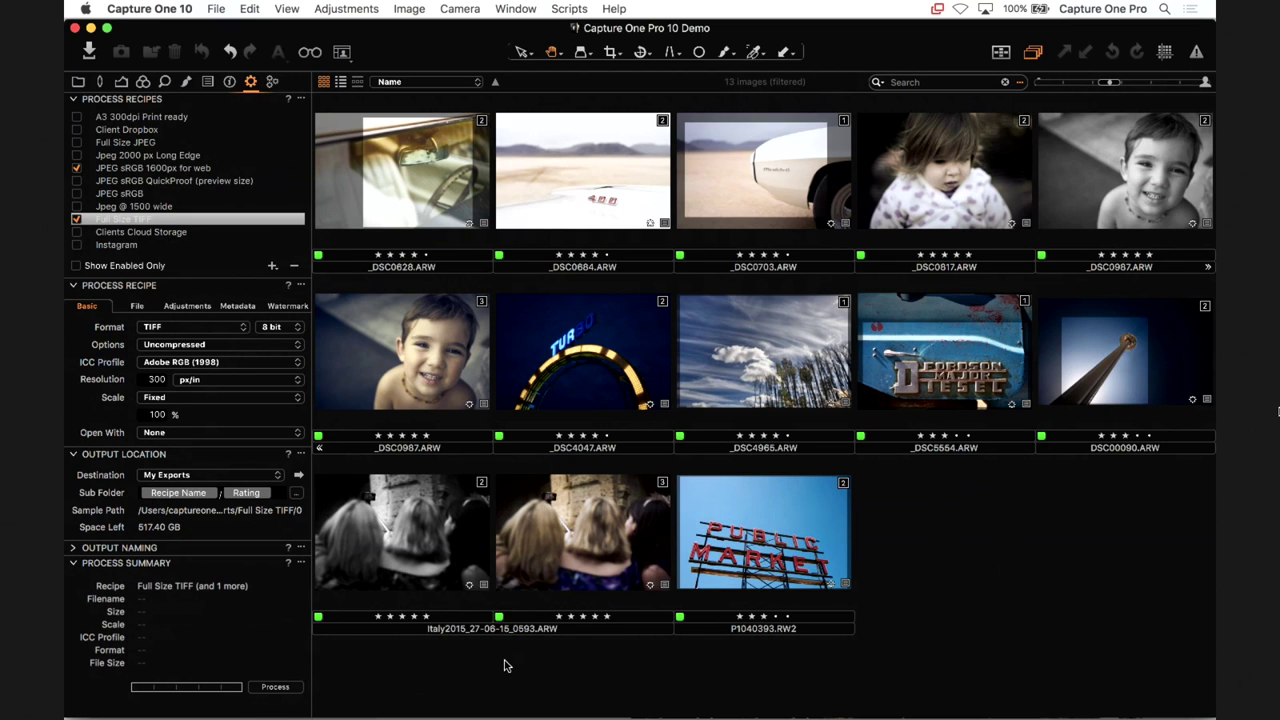
{"action": "key", "text": "super+a"}
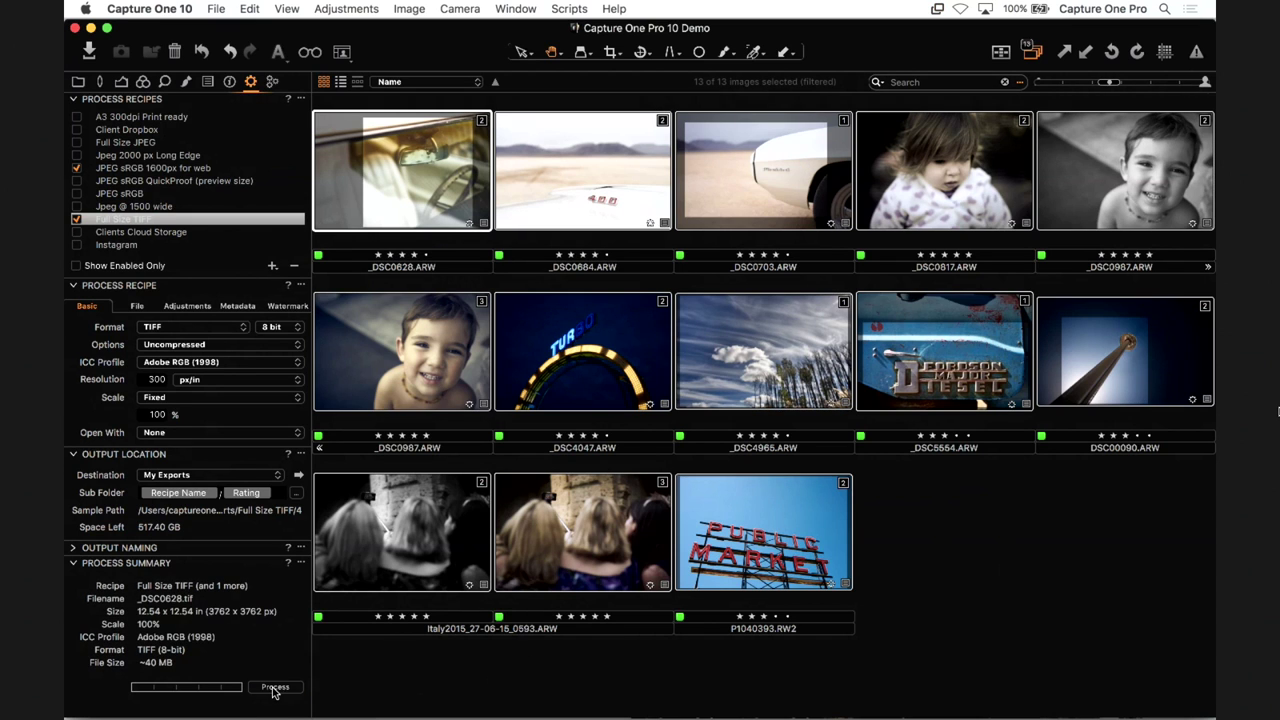
{"action": "left_click", "coordinate": [276, 688]}
- Open My Exports in Finder and examine the rating sub folders inside the Full Size TIFF and JPEG sRGB 1600px for web folders
{"action": "left_click", "coordinate": [298, 475]}
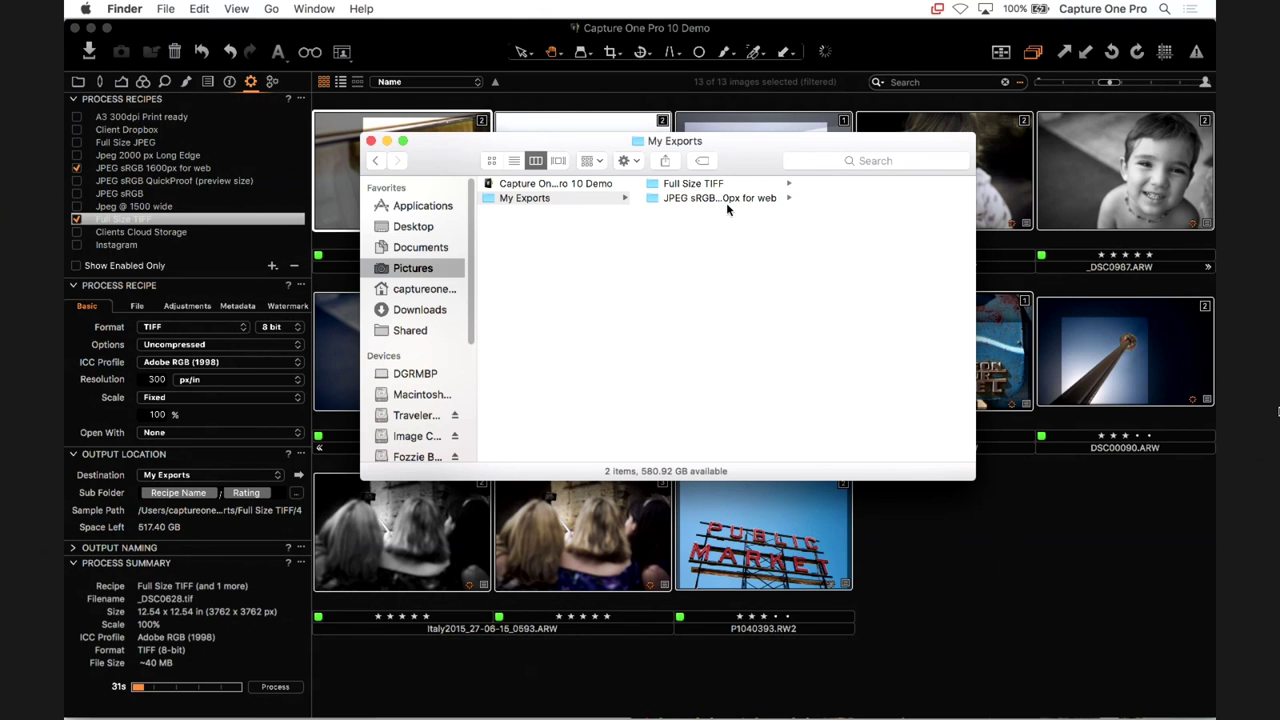
{"action": "left_click", "coordinate": [714, 185]}
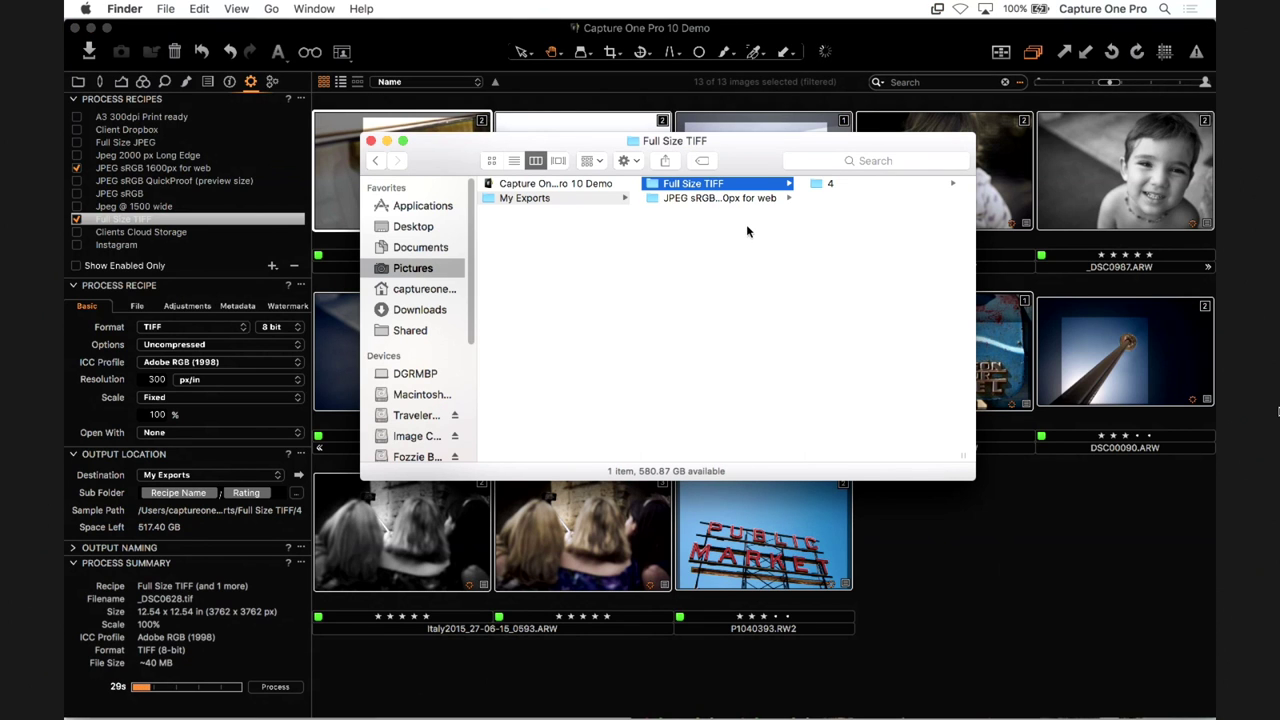
{"action": "key", "text": "Right"}
{"action": "key", "text": "Left"}
{"action": "key", "text": "Down"}
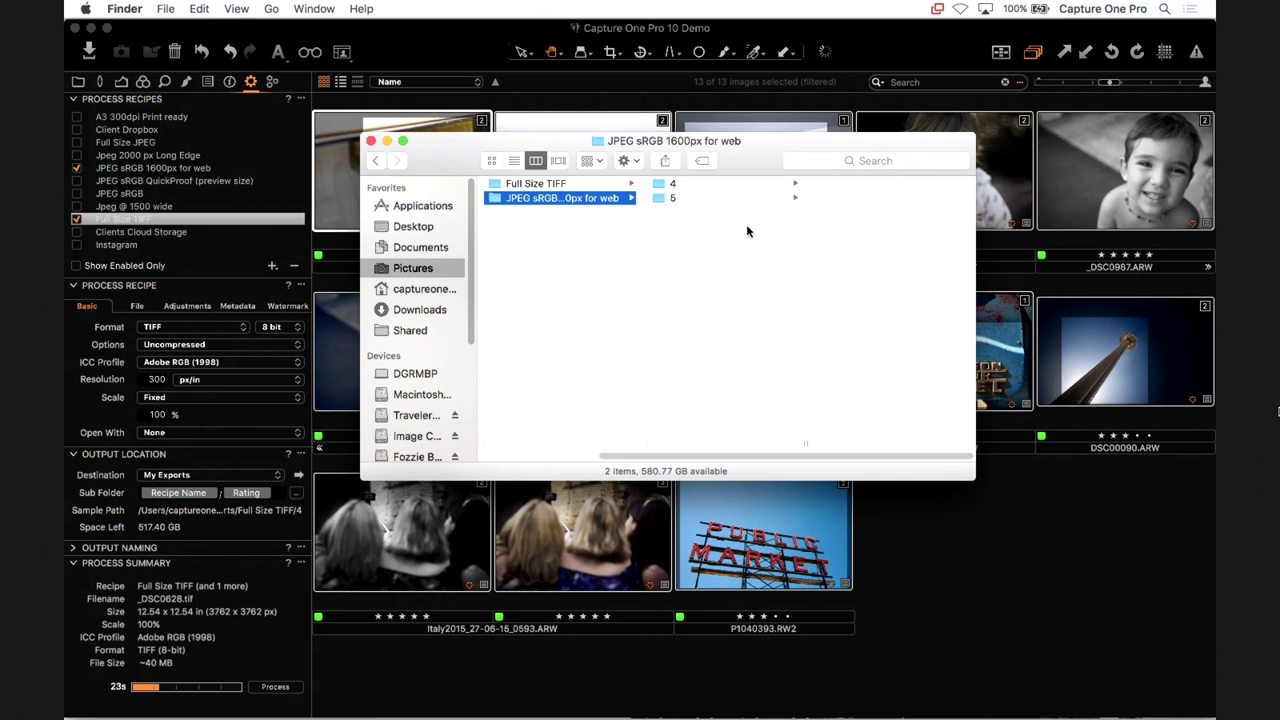
- Examine the contents of the 5-star JPEG sRGB 1600px for web folder and compare its rating folders with those in Full Size TIFF
{"action": "key", "text": "Right"}
{"action": "key", "text": "Down"}
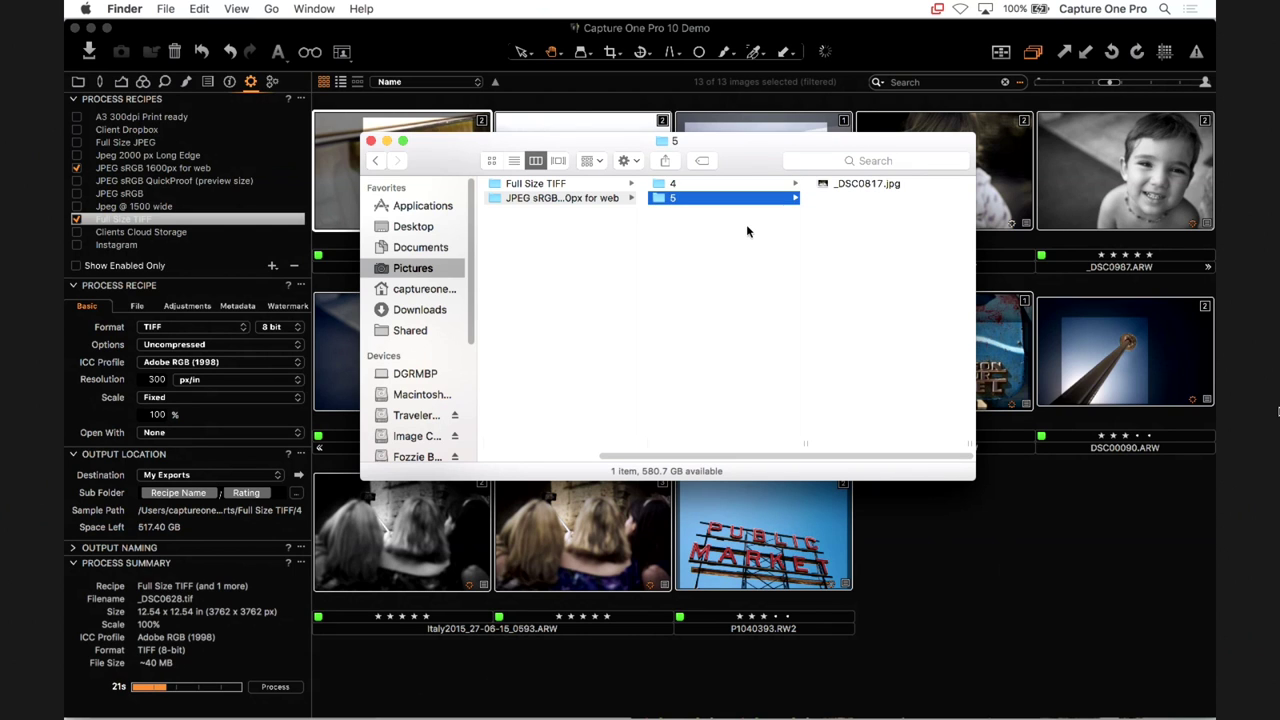
{"action": "key", "text": "Left"}
{"action": "key", "text": "Up"}
{"action": "key", "text": "Down"}
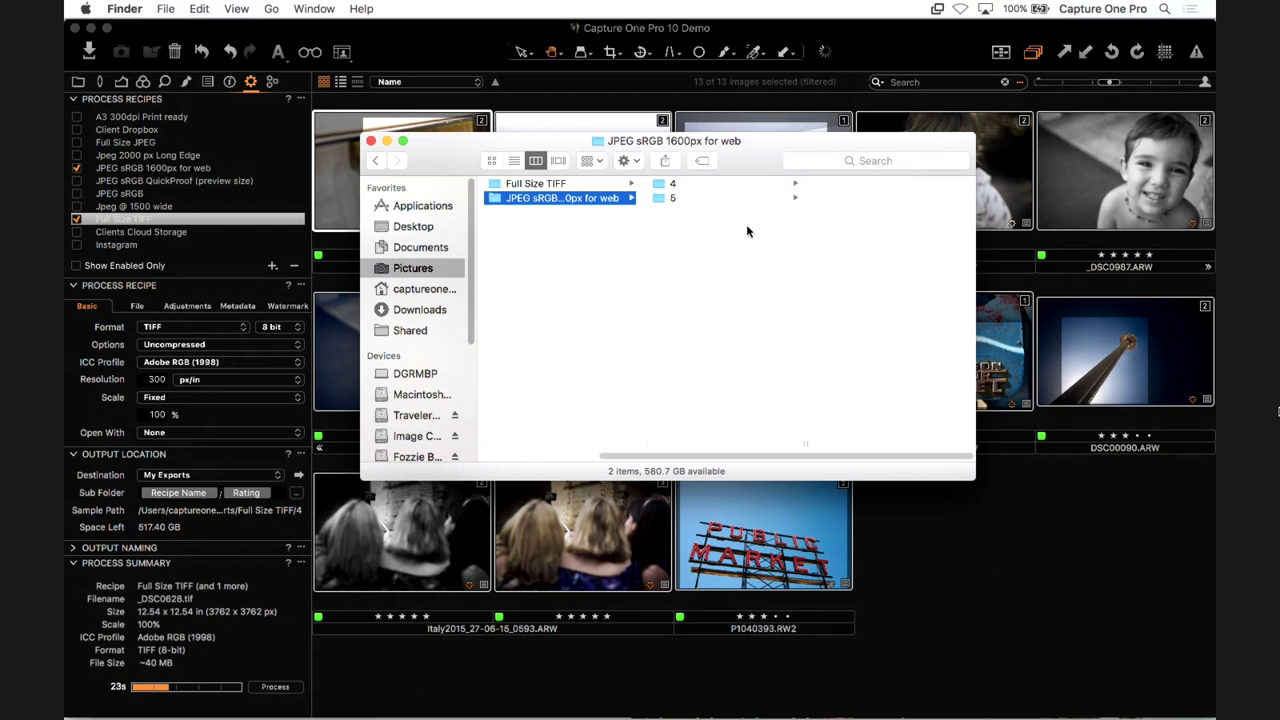
{"action": "key", "text": "Up"}
{"action": "key", "text": "Down"}
{"action": "key", "text": "Up"}
{"action": "key", "text": "Down"}
{"action": "key", "text": "Up"}
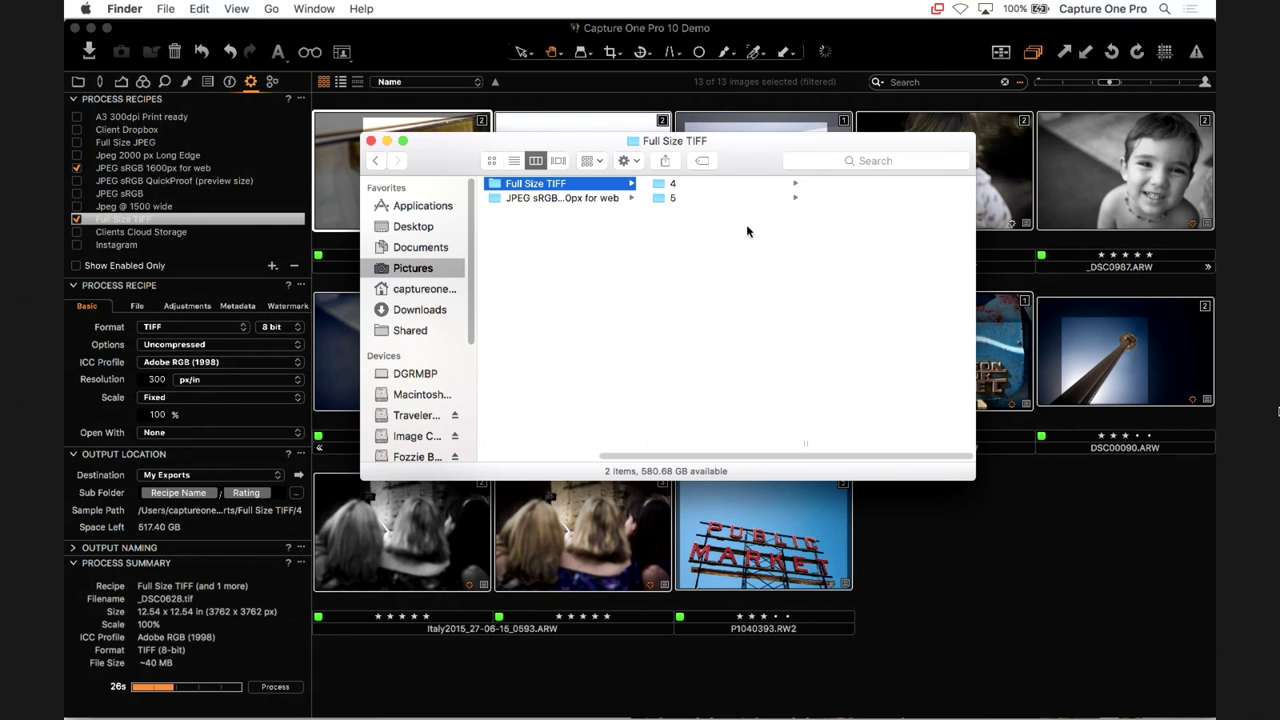
{"action": "key", "text": "Down"}
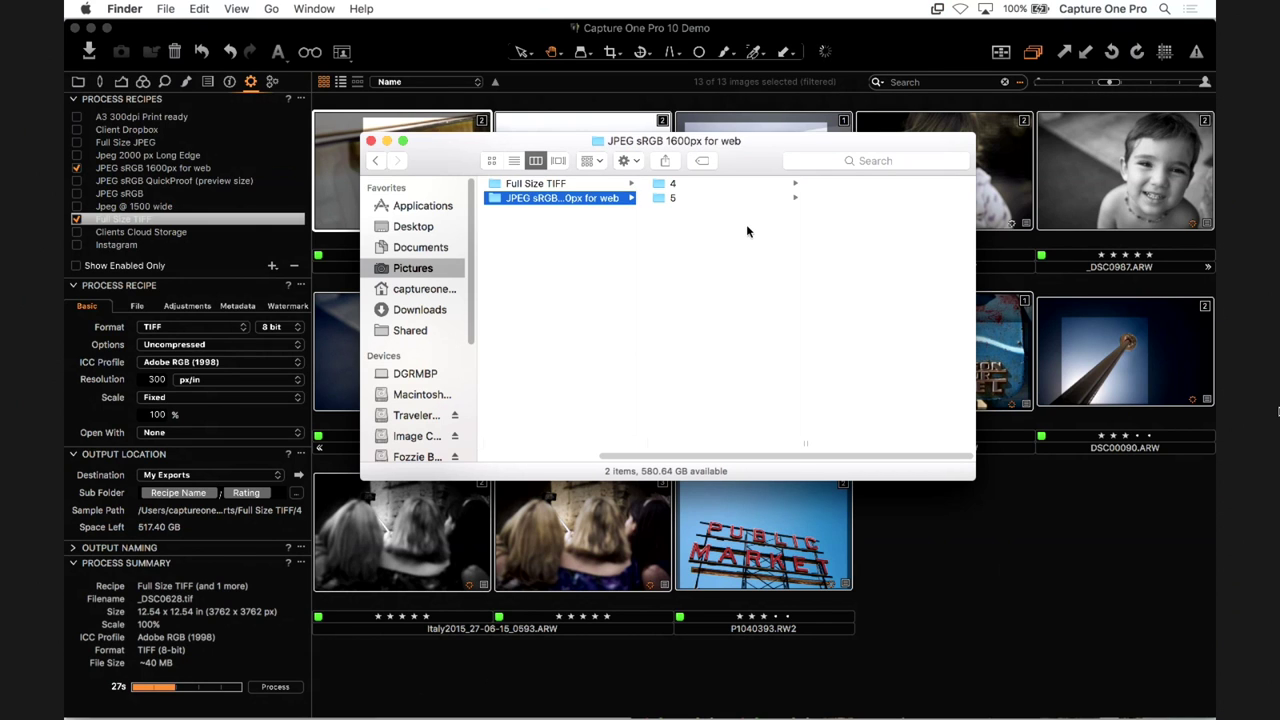
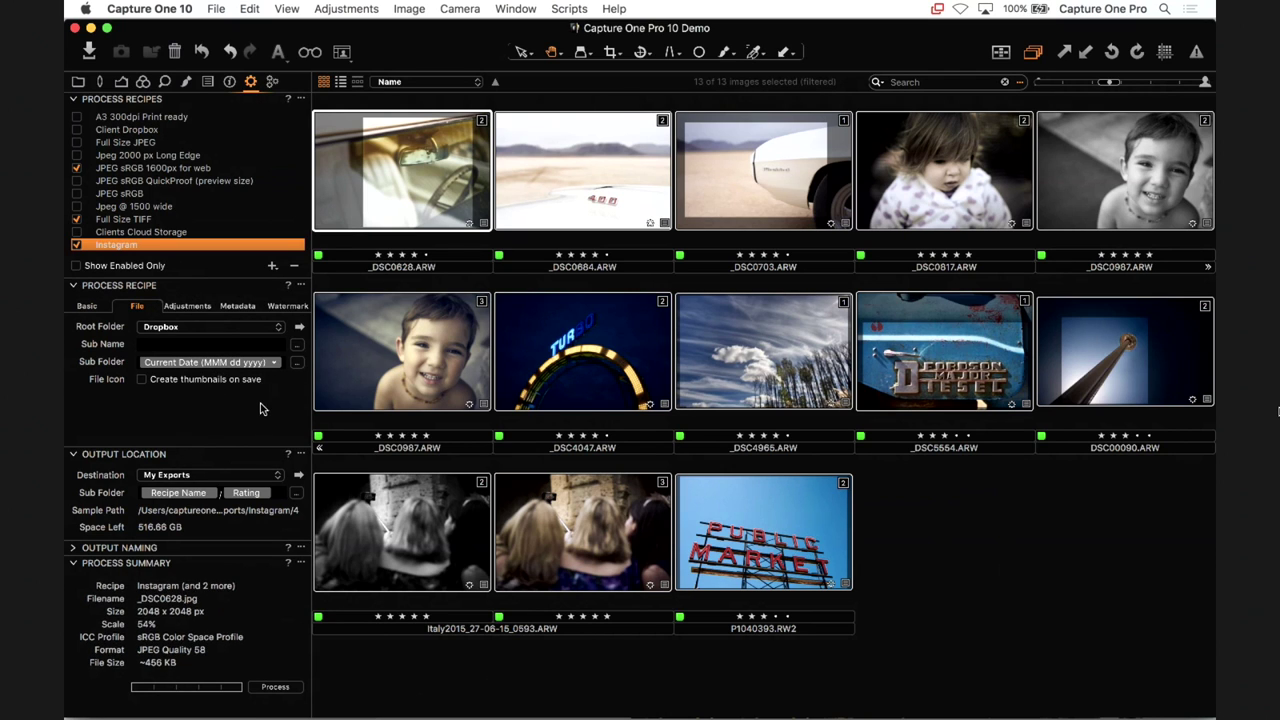
- Review the Instagram recipe's basic settings, checking its format, quality, ICC profile, and width and height dimensions
{"action": "left_click", "coordinate": [90, 307]}
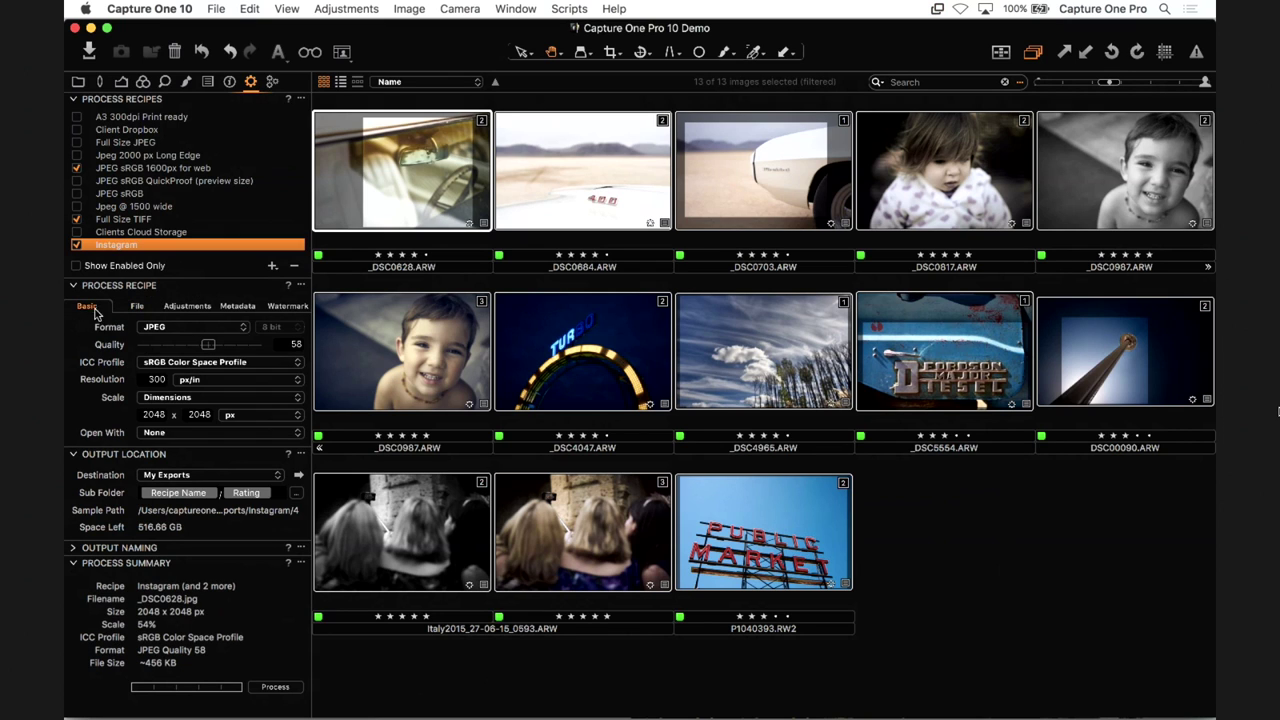
{"action": "left_click", "coordinate": [152, 414]}
{"action": "left_click", "coordinate": [205, 415]}
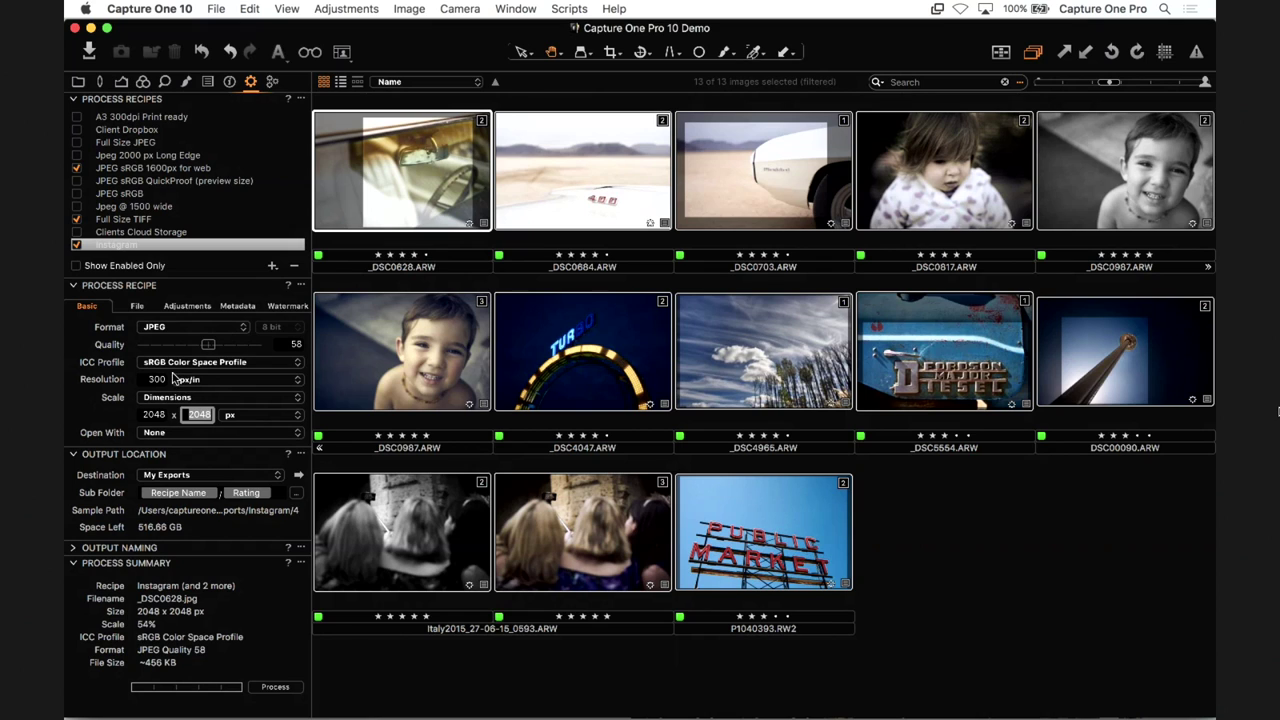
- Inspect the Dropbox folder through the Instagram recipe's root folder selection, keep the destination as Dropbox and return to the basic settings
{"action": "left_click", "coordinate": [138, 306]}
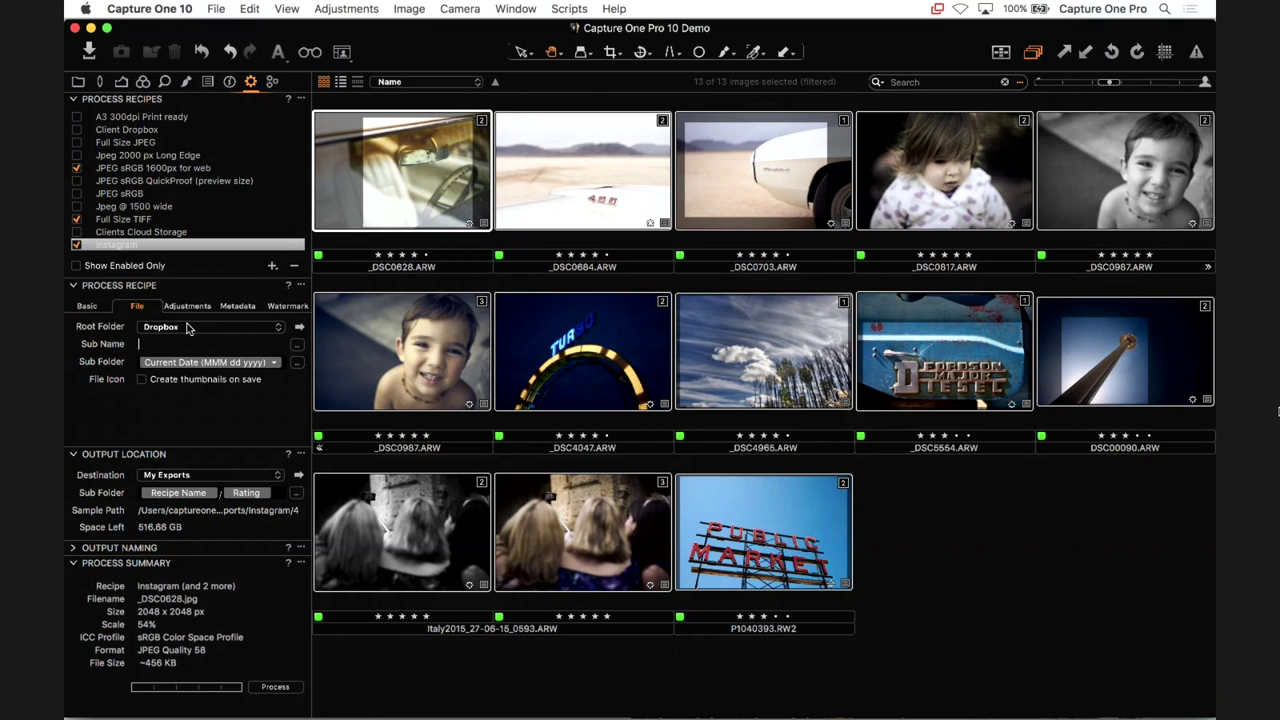
{"action": "left_click", "coordinate": [187, 328]}
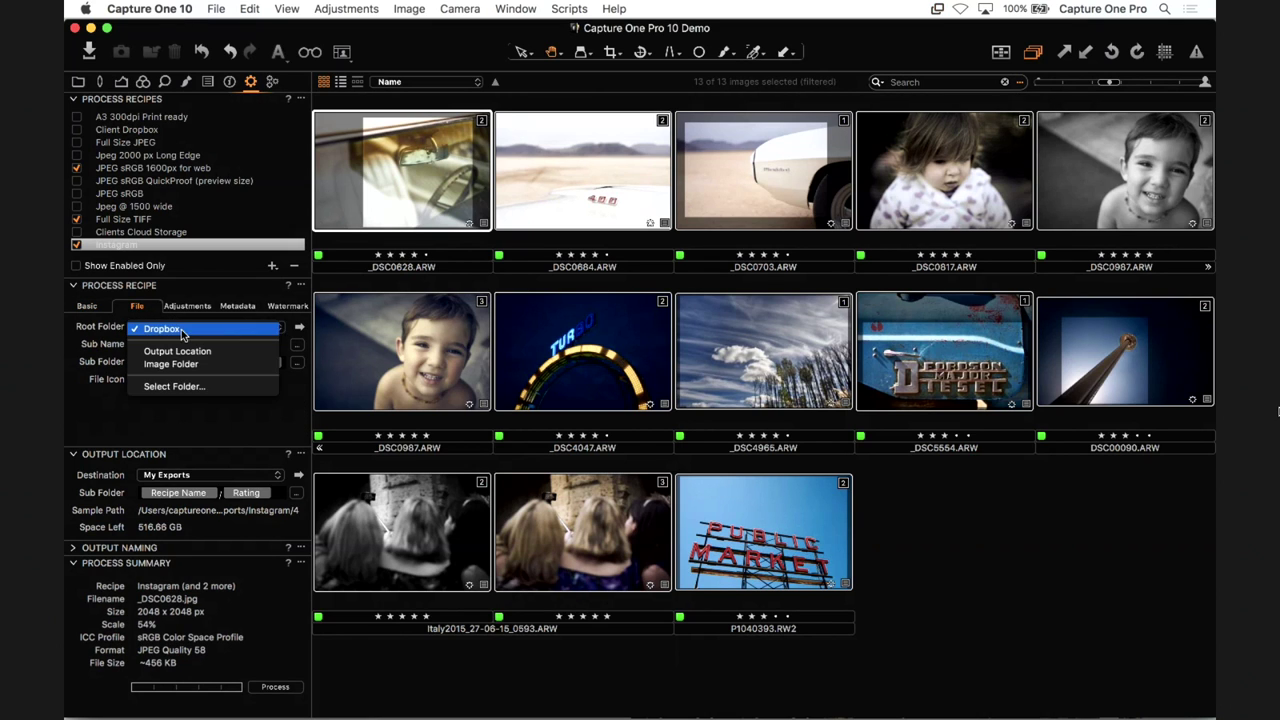
{"action": "left_click", "coordinate": [204, 388]}
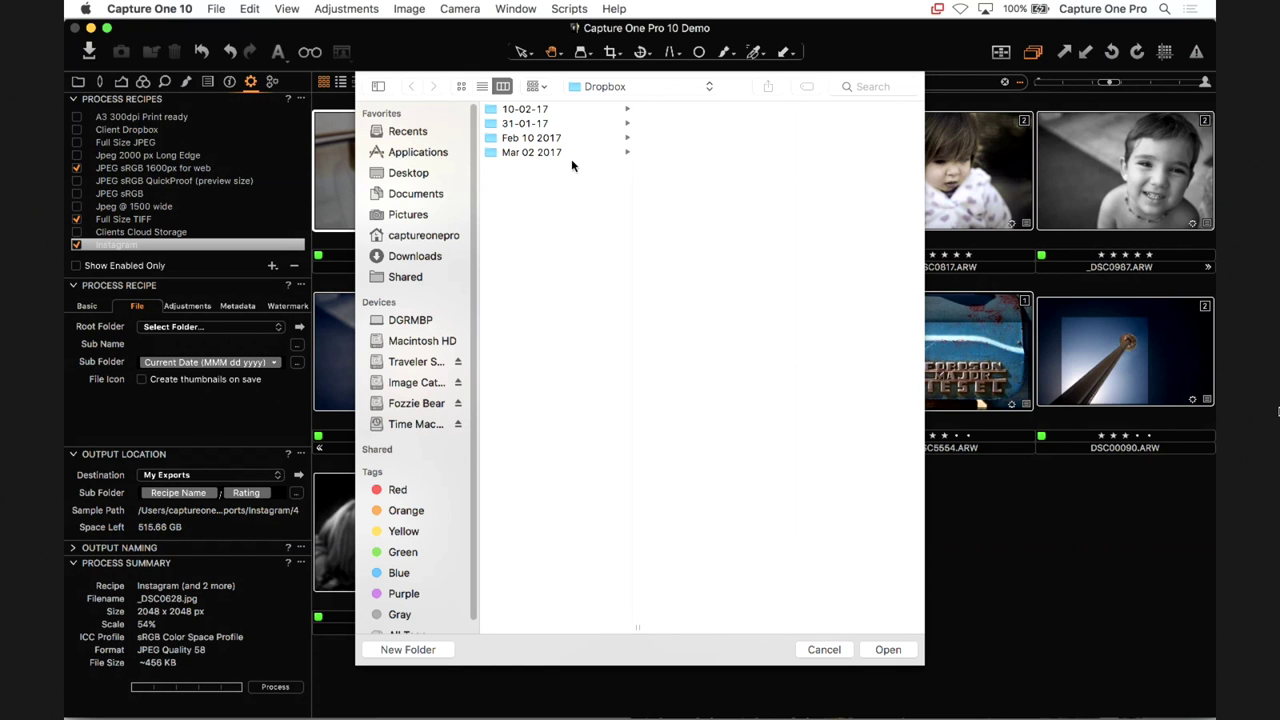
{"action": "left_click", "coordinate": [826, 650]}
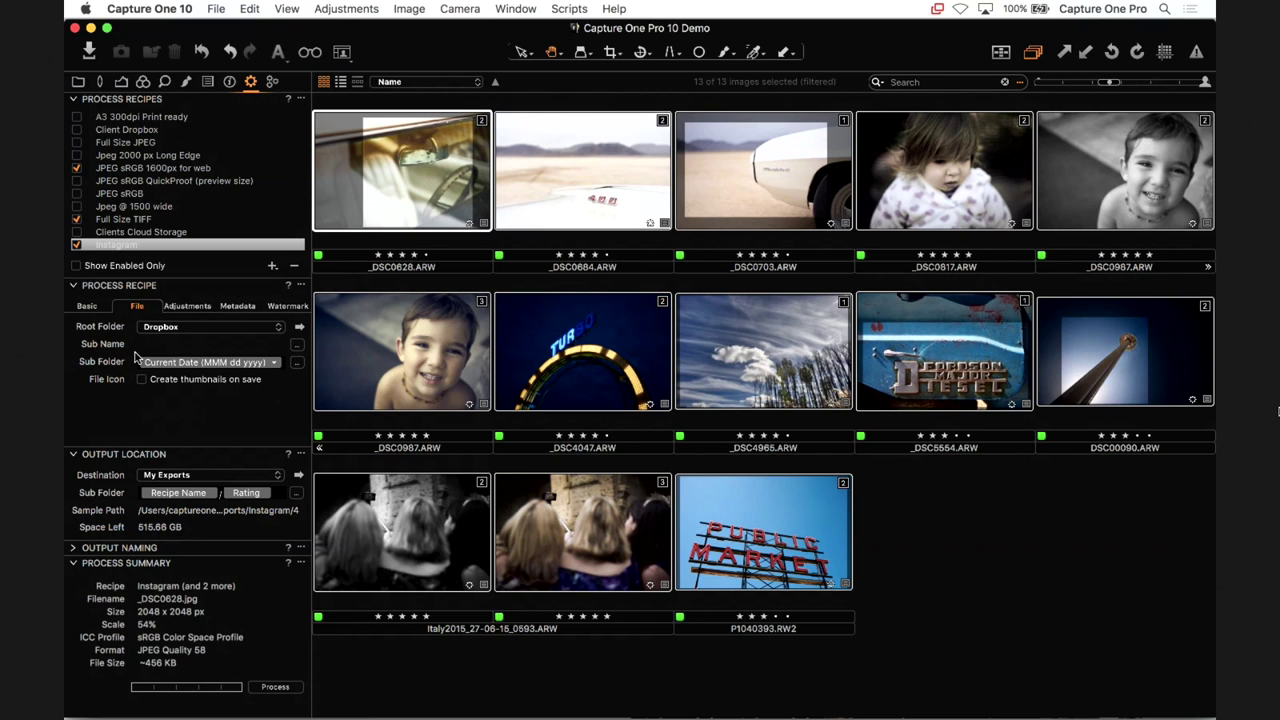
{"action": "left_click", "coordinate": [87, 306]}
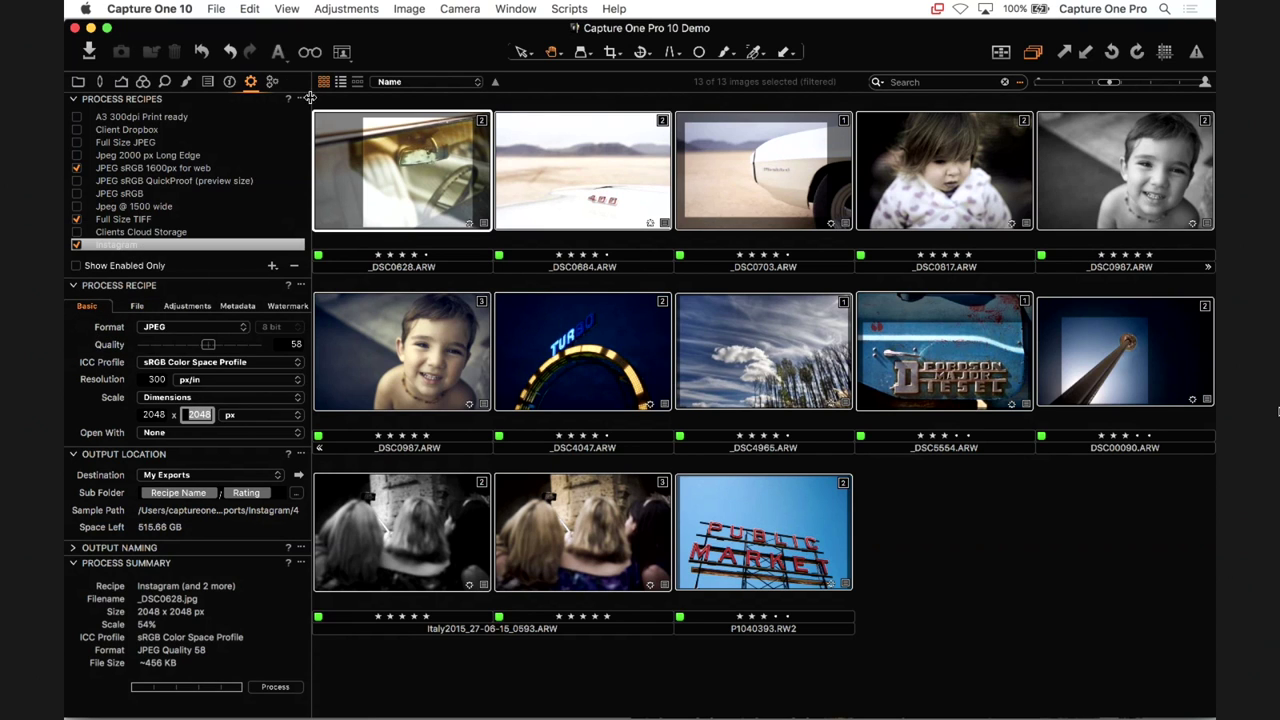
- Open the Styles collection and display the second variant of the first portrait fitted to the viewer
{"action": "left_click", "coordinate": [121, 82]}
{"action": "key", "text": "super+alt+v"}
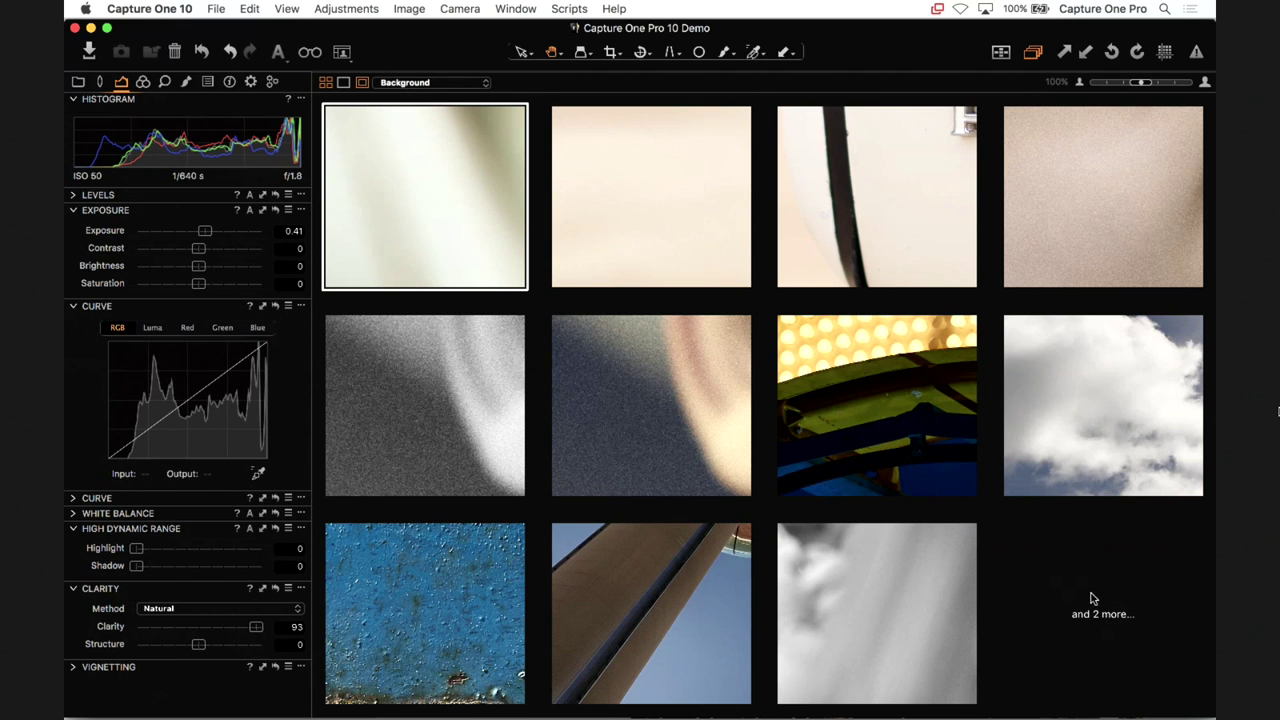
{"action": "key", "text": "super+alt+v"}
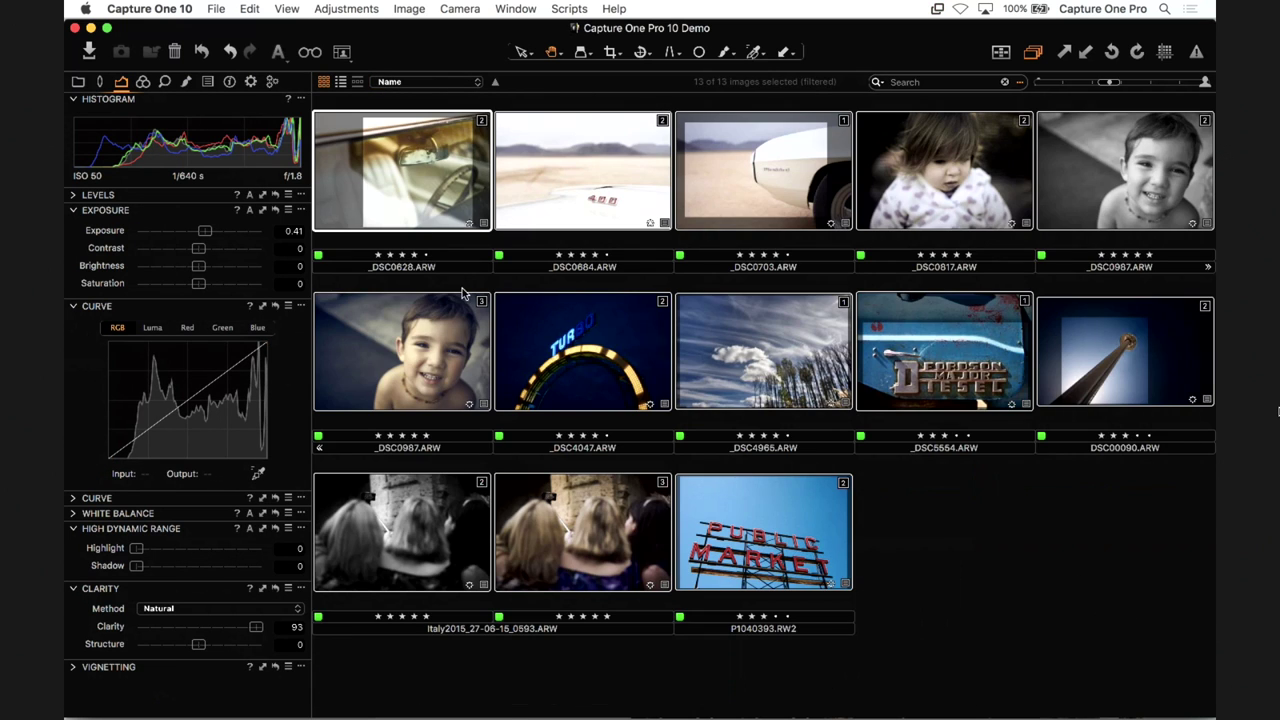
{"action": "left_click", "coordinate": [79, 82]}
{"action": "left_click", "coordinate": [187, 355]}
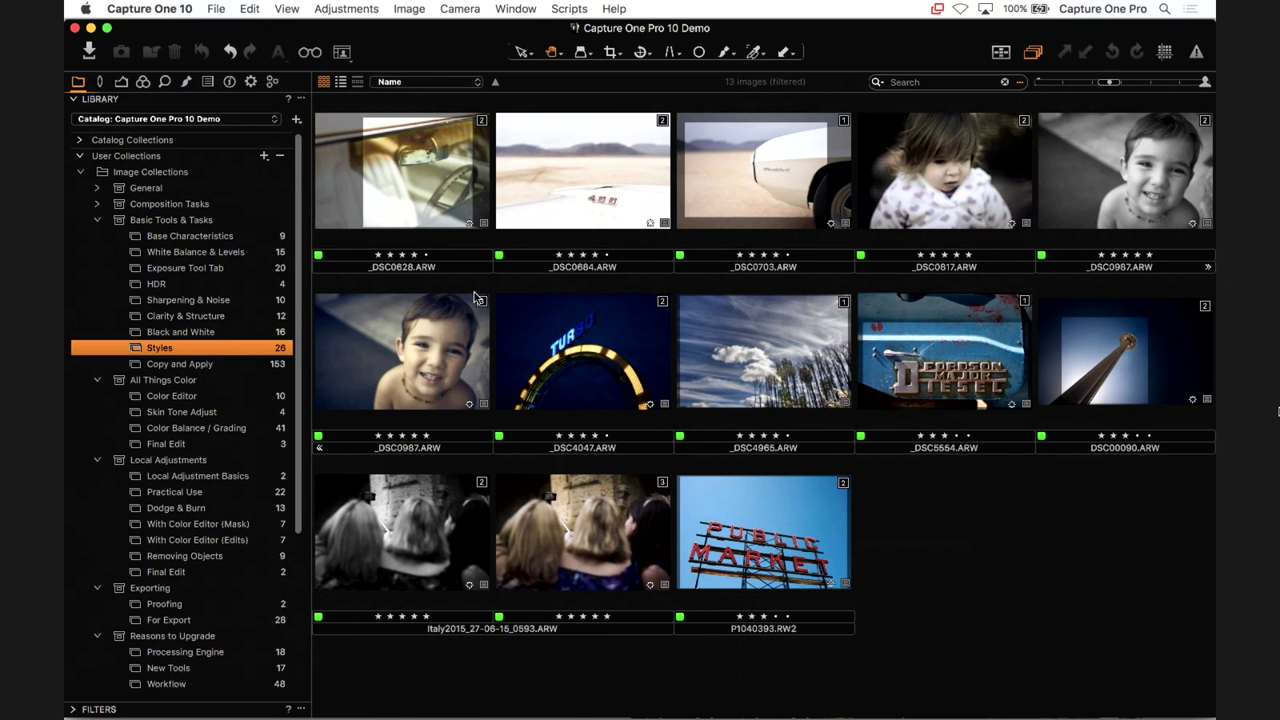
{"action": "double_click", "coordinate": [577, 179]}
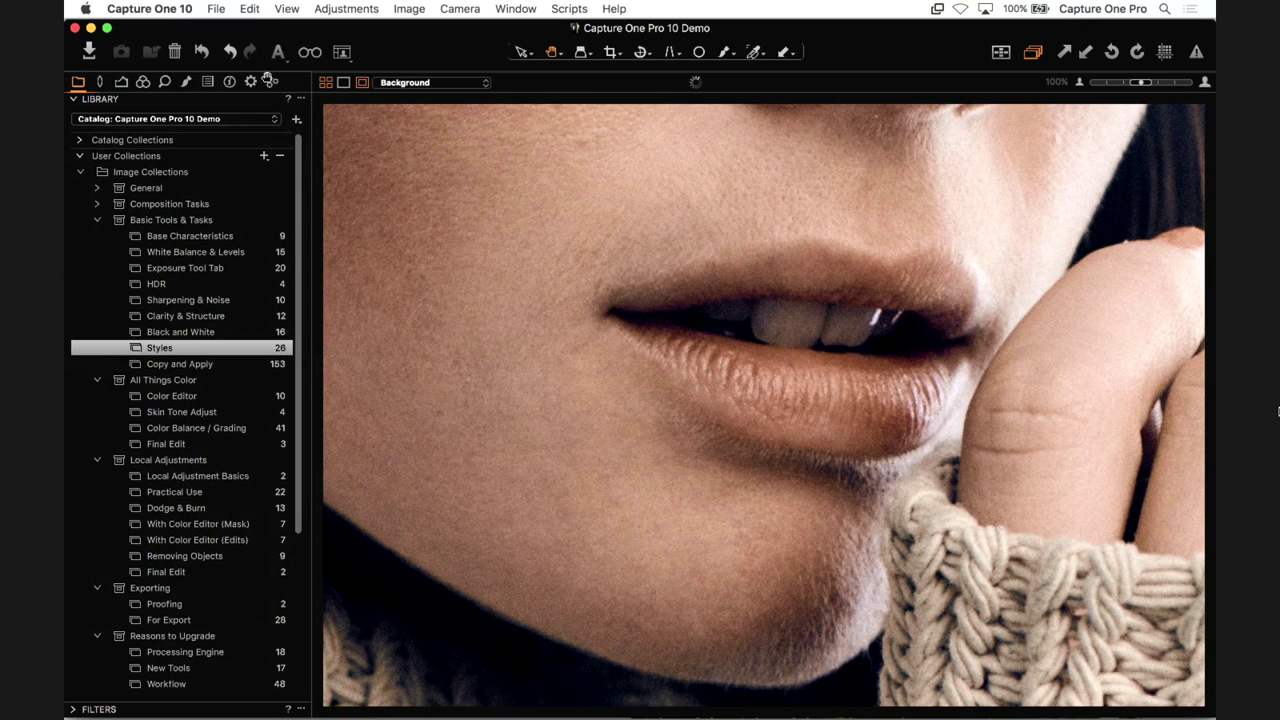
{"action": "key", "text": "super+0"}
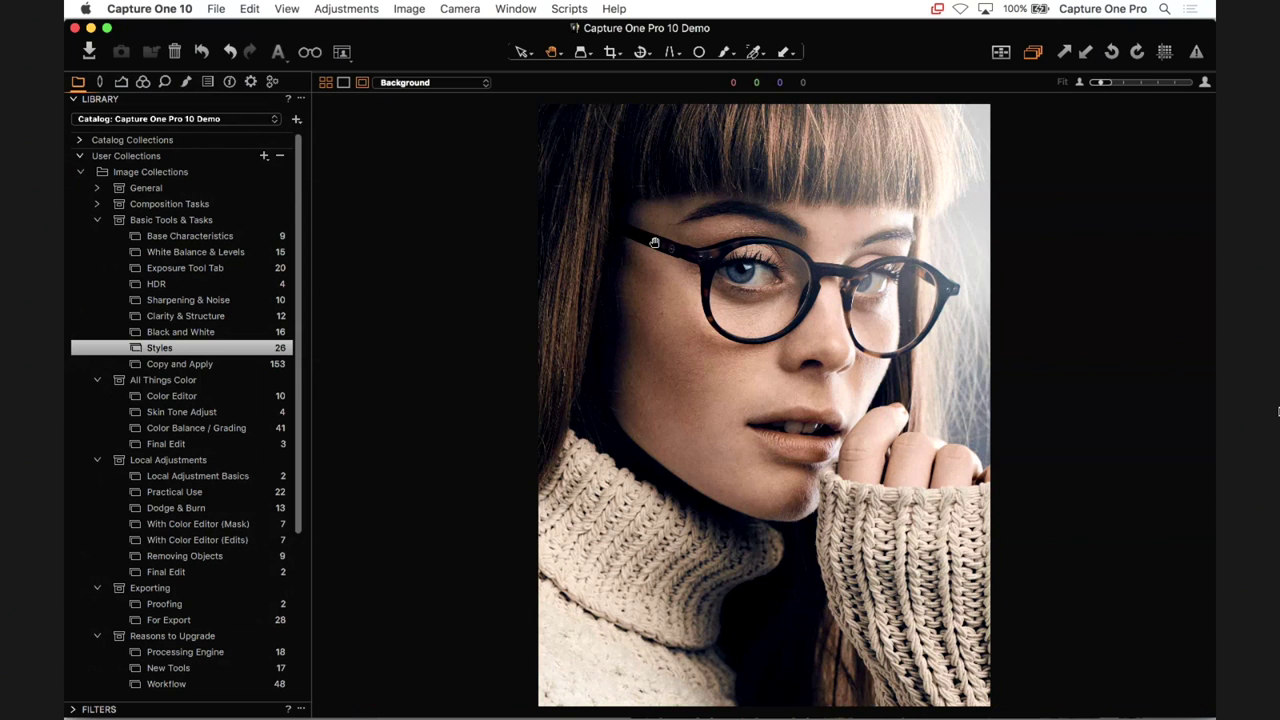
- Browse the Styles collection's thumbnails alongside the process recipes and reopen the first portrait's second variant in the viewer
{"action": "left_click", "coordinate": [251, 82]}
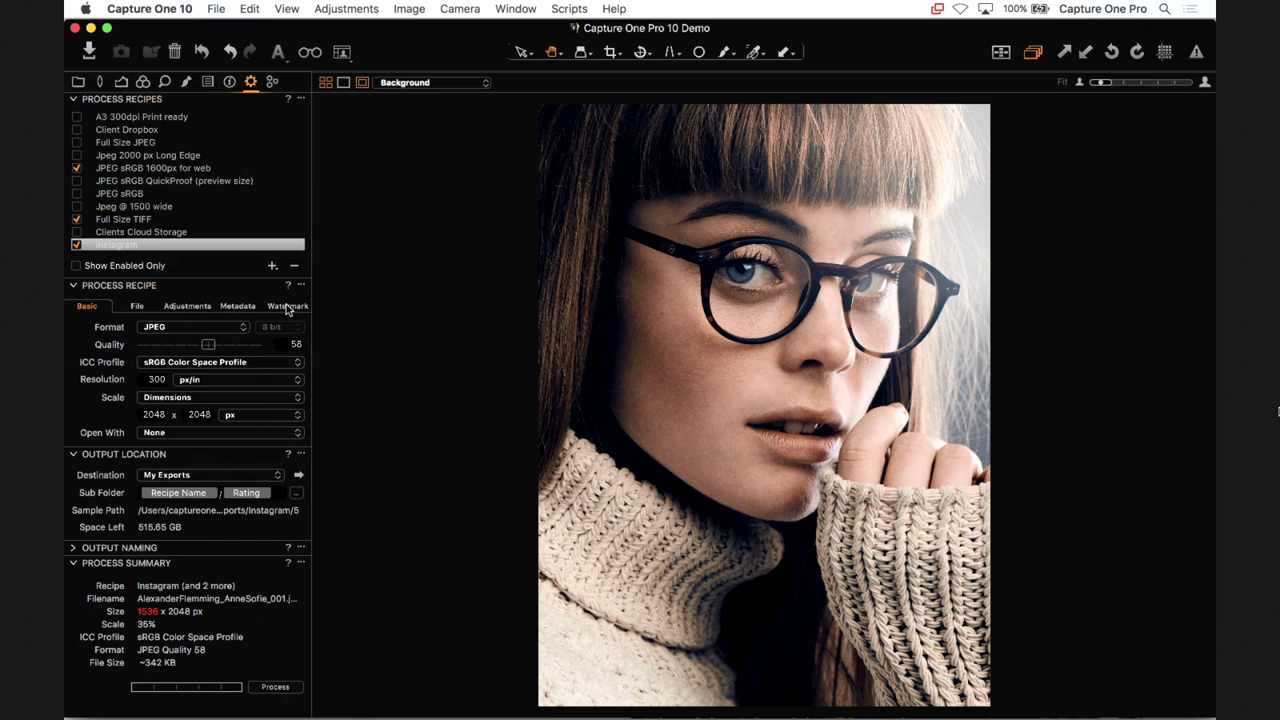
{"action": "key", "text": "super+alt+v"}
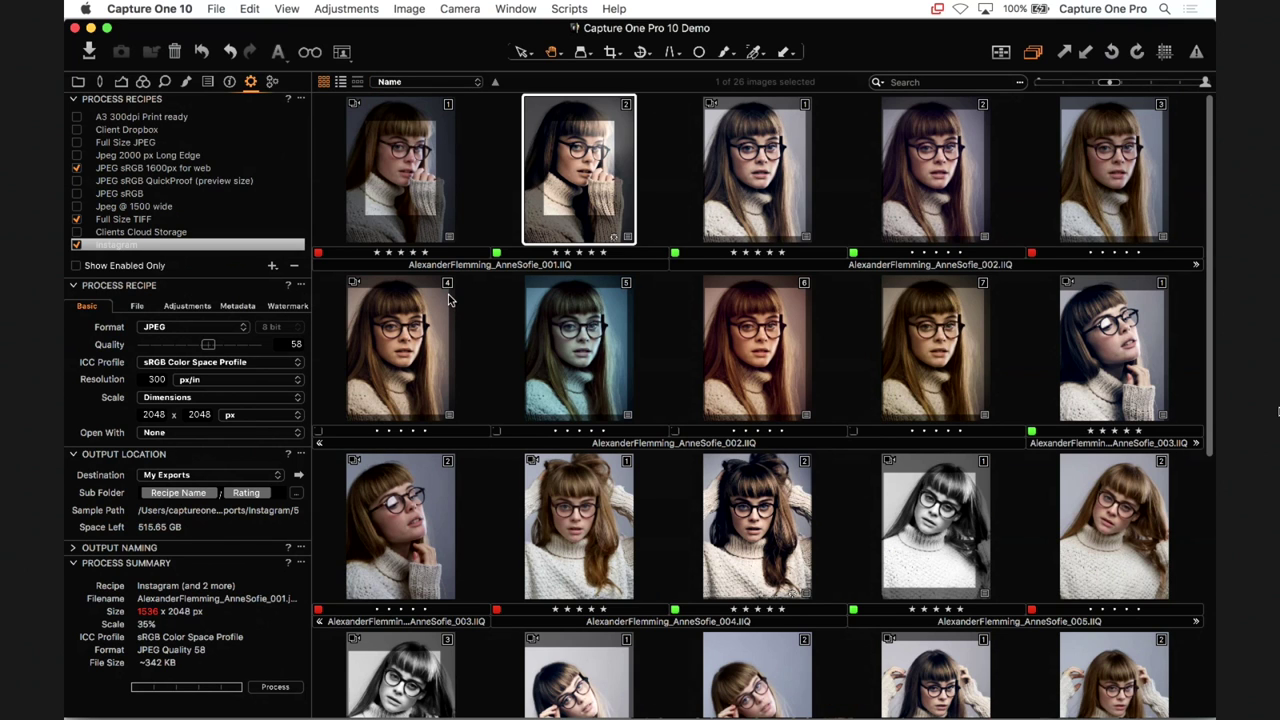
{"action": "scroll", "coordinate": [465, 300], "scroll_direction": "down", "scroll_amount": 10}
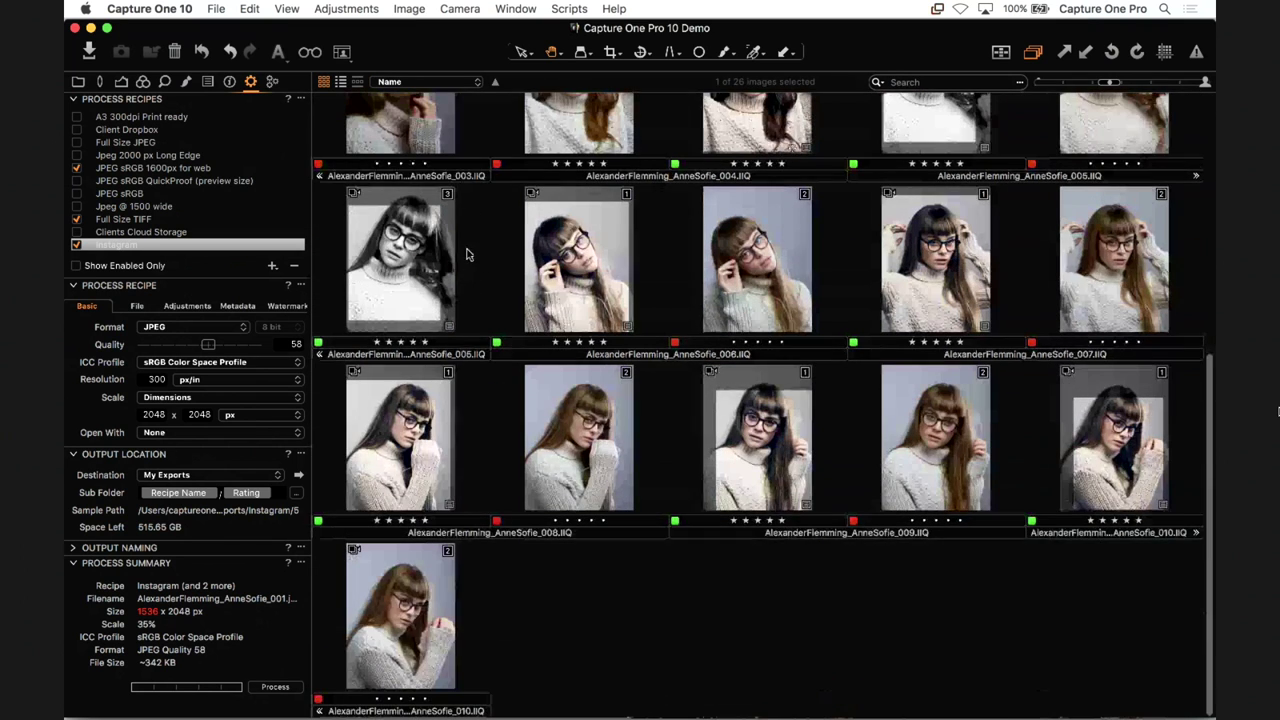
{"action": "scroll", "coordinate": [466, 330], "scroll_direction": "up", "scroll_amount": 10}
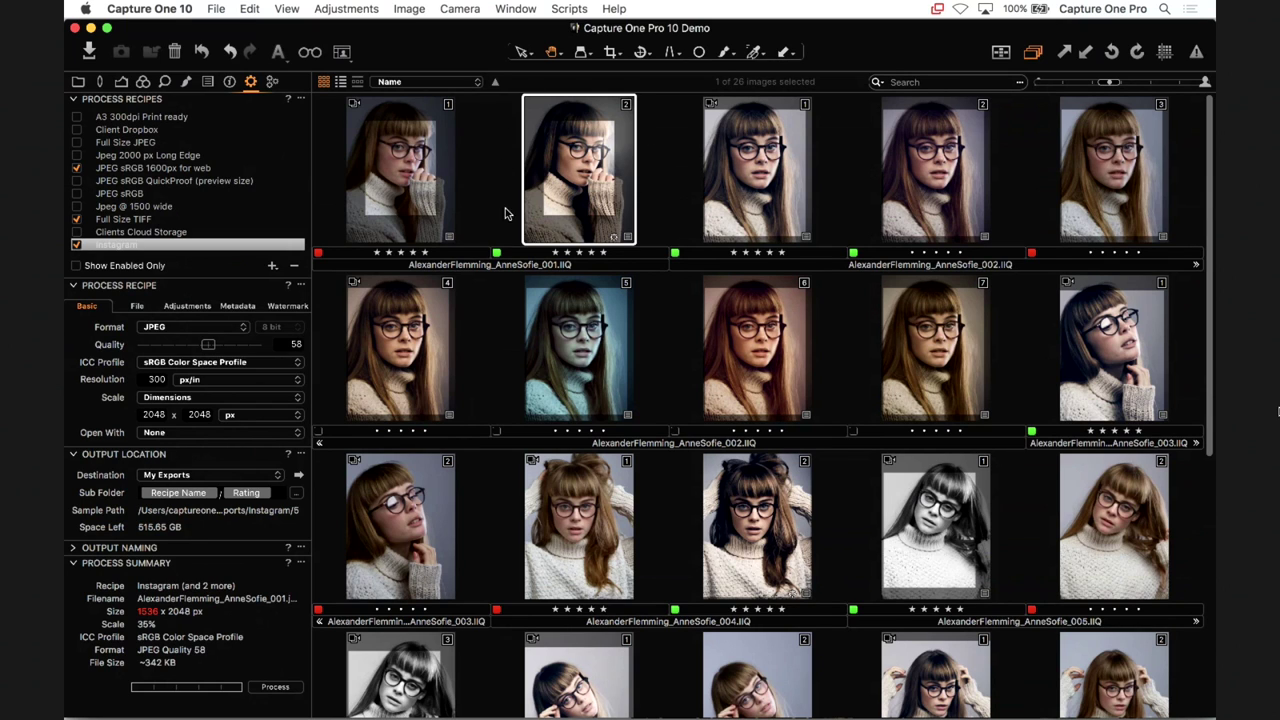
{"action": "double_click", "coordinate": [594, 150]}
{"action": "key", "text": "alt+super+v"}
{"action": "key", "text": "alt+super+v"}
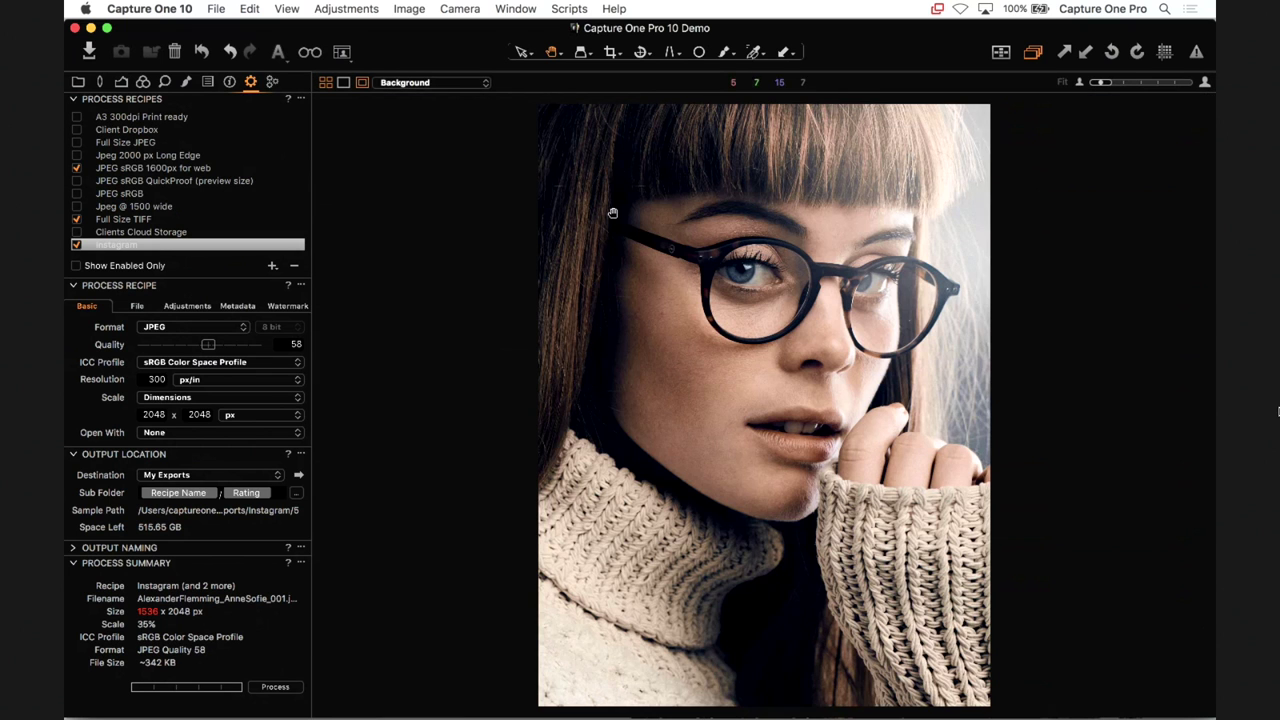
- Crop the portrait to the recipe's square Output ratio at 2048 x 2048 px, framing the face and sweater
{"action": "left_click", "coordinate": [611, 60]}
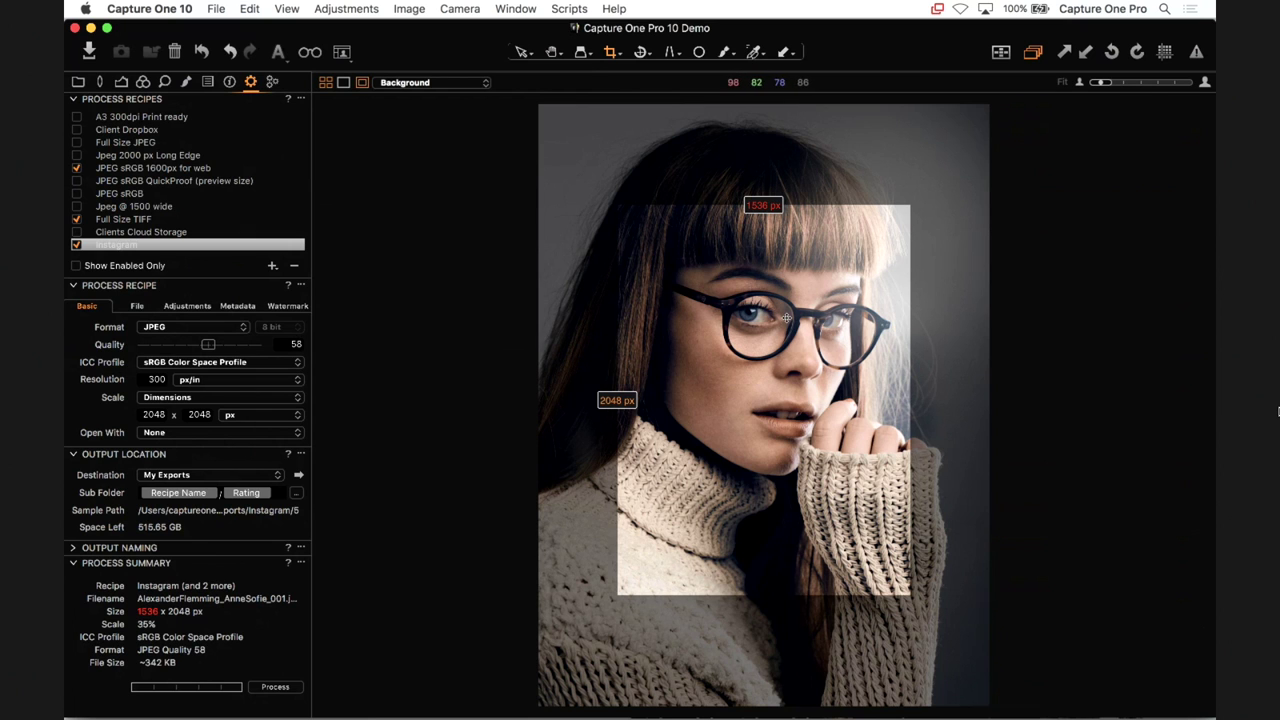
{"action": "left_click_drag", "start_coordinate": [617, 206], "coordinate": [574, 205]}
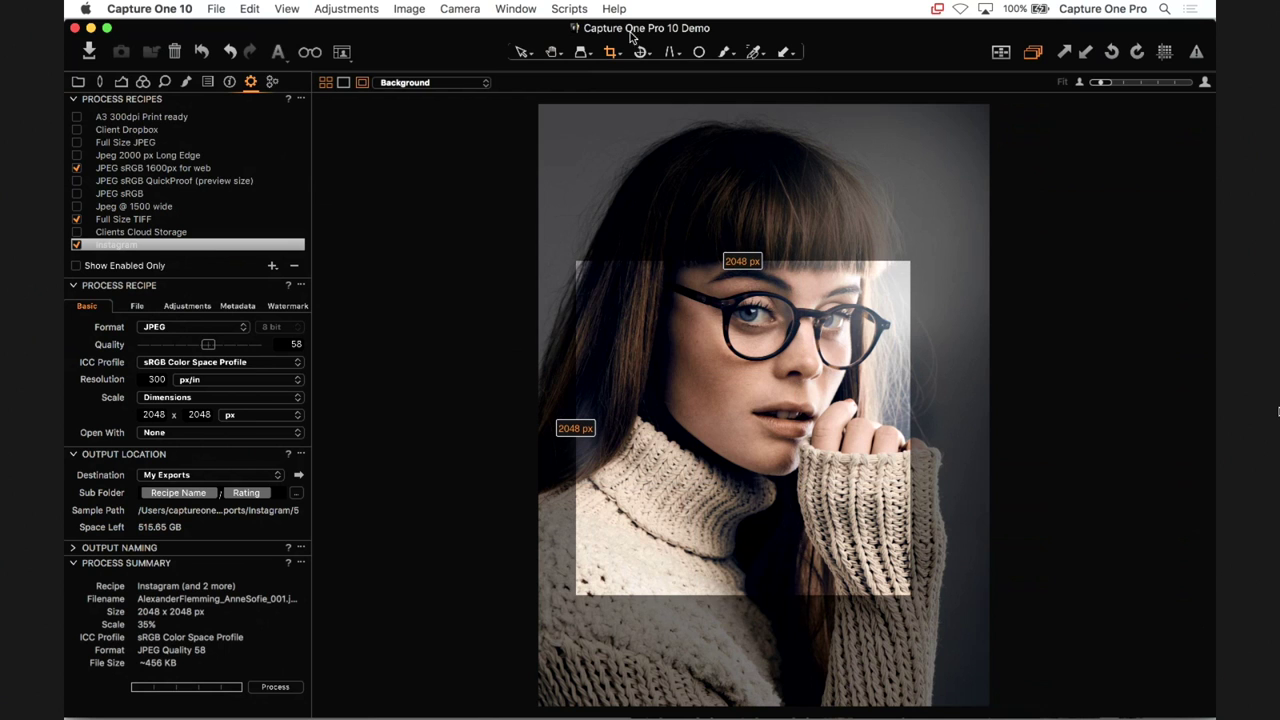
- Set the crop aspect ratio to Unconstrained and recrop the portrait to about 1499 x 2048 px output around the face and hand
{"action": "left_click", "coordinate": [614, 53]}
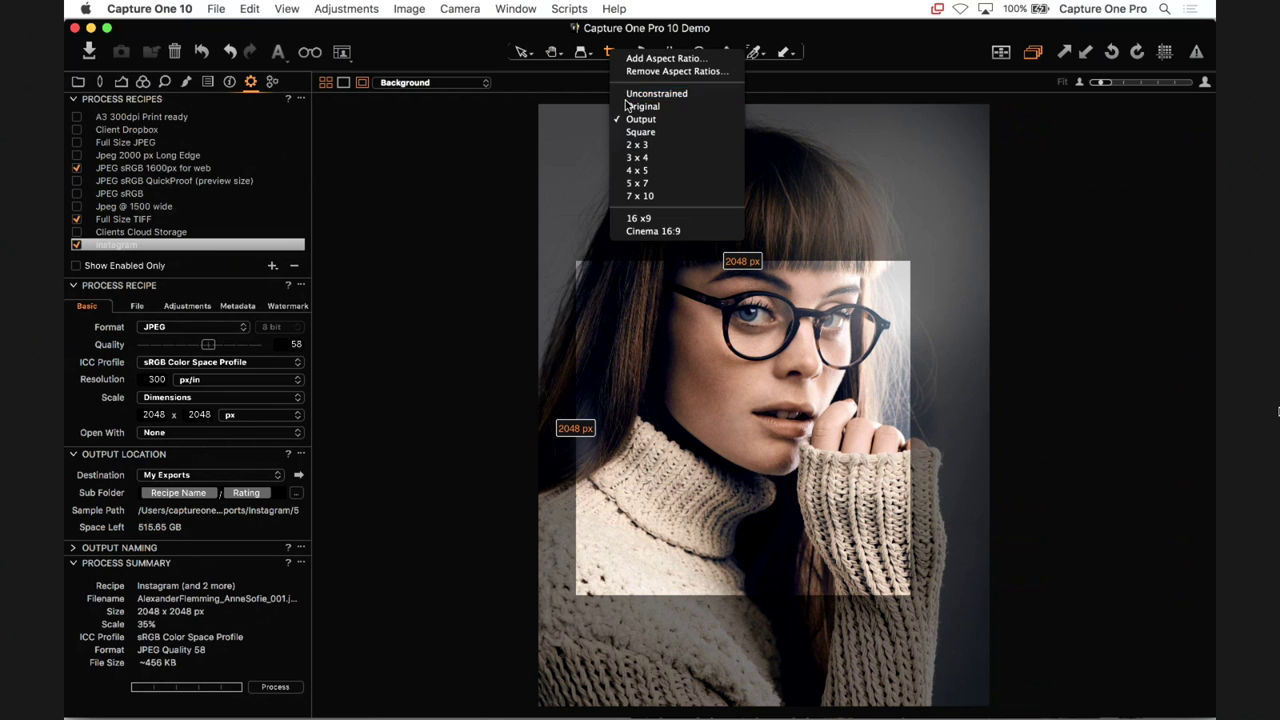
{"action": "left_click", "coordinate": [626, 94]}
{"action": "left_click_drag", "start_coordinate": [571, 257], "coordinate": [558, 130]}
{"action": "left_click_drag", "start_coordinate": [674, 223], "coordinate": [730, 266]}
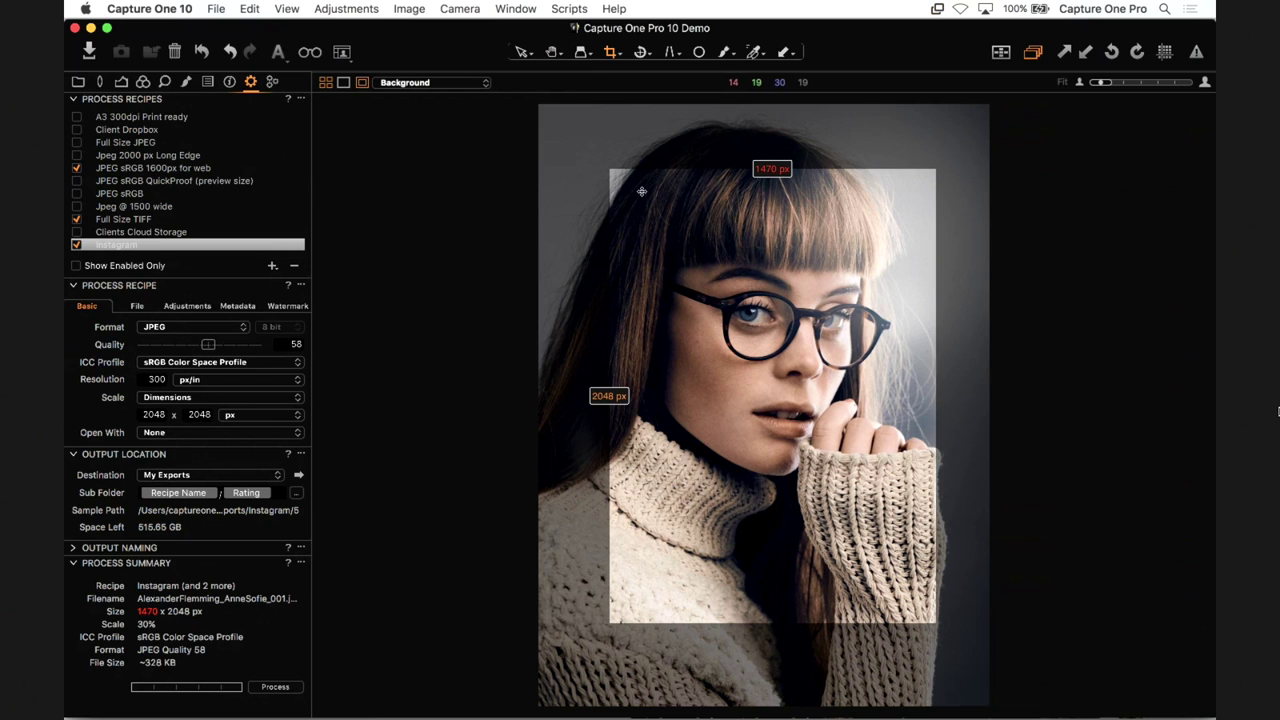
{"action": "left_click_drag", "start_coordinate": [608, 168], "coordinate": [604, 160]}
{"action": "mouse_move", "coordinate": [740, 238]}
{"action": "left_mouse_down"}
{"action": "mouse_move", "coordinate": [695, 280]}
{"action": "mouse_move", "coordinate": [739, 237]}
{"action": "left_mouse_up"}
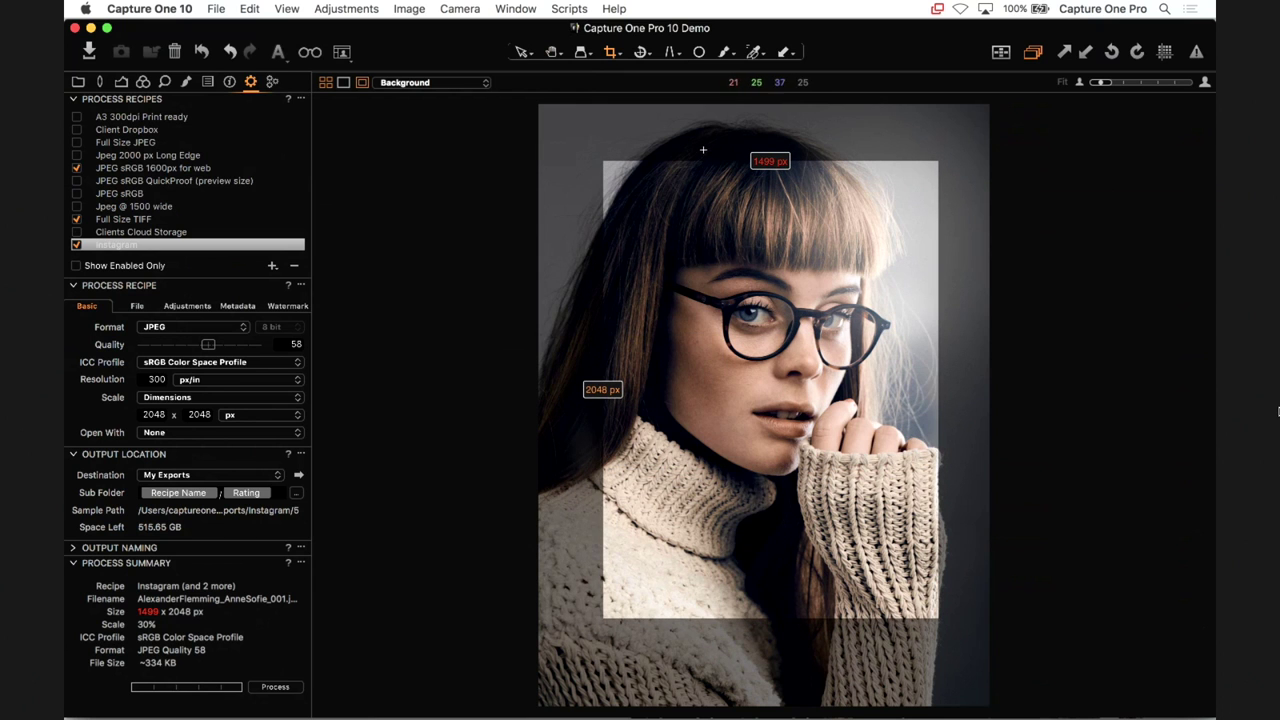
- Preview the cropped portrait without the overlay, recheck its crop frame and return to the thumbnail browser
{"action": "left_click", "coordinate": [517, 55]}
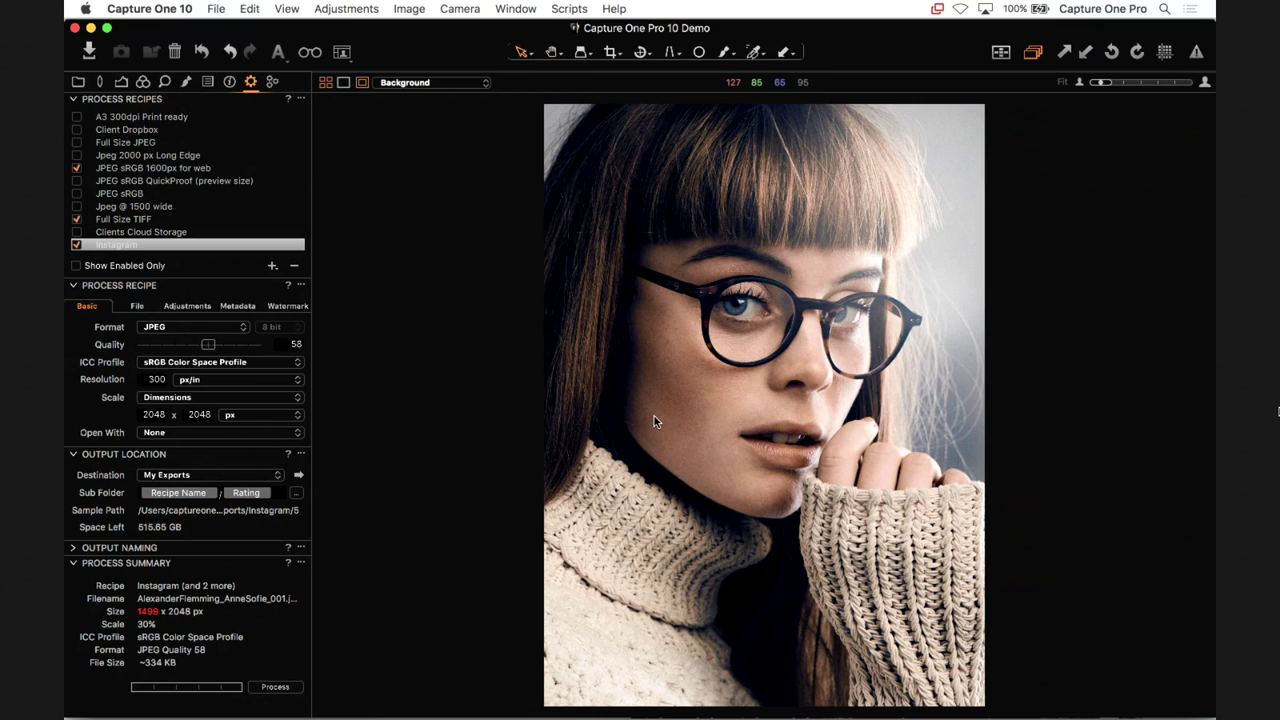
{"action": "key", "text": "c"}
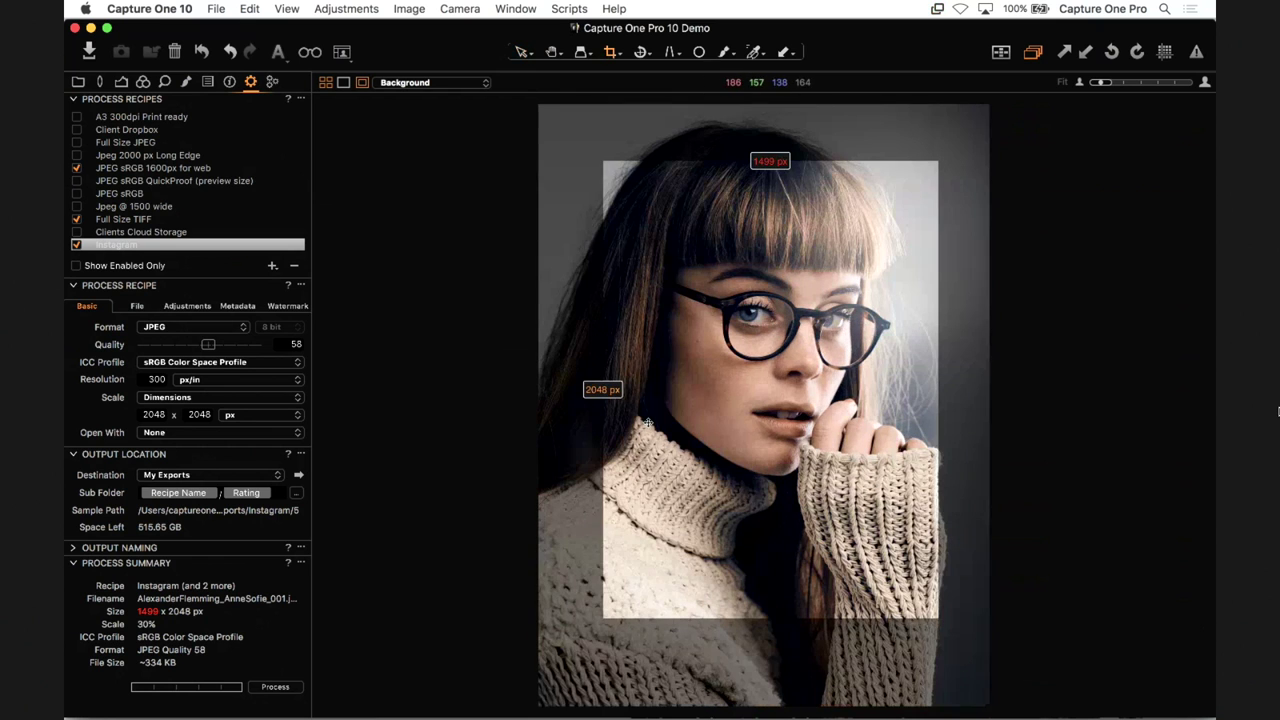
{"action": "key", "text": "super+alt+v"}
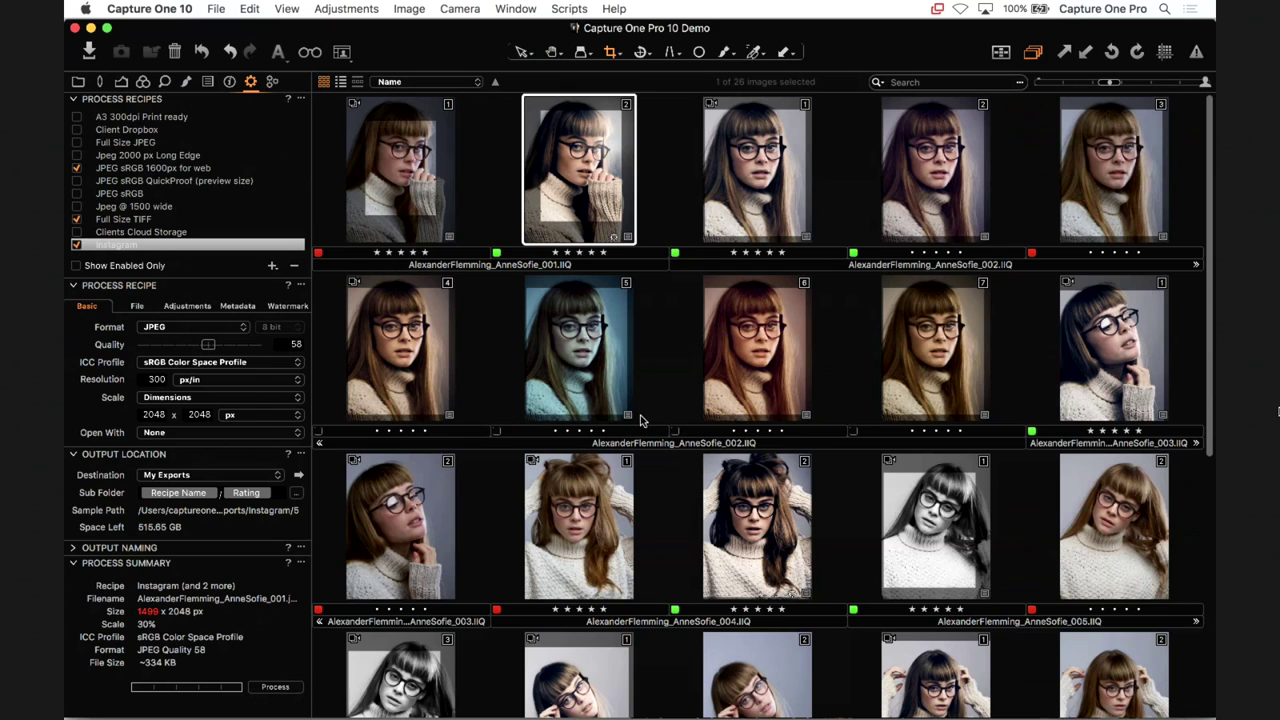